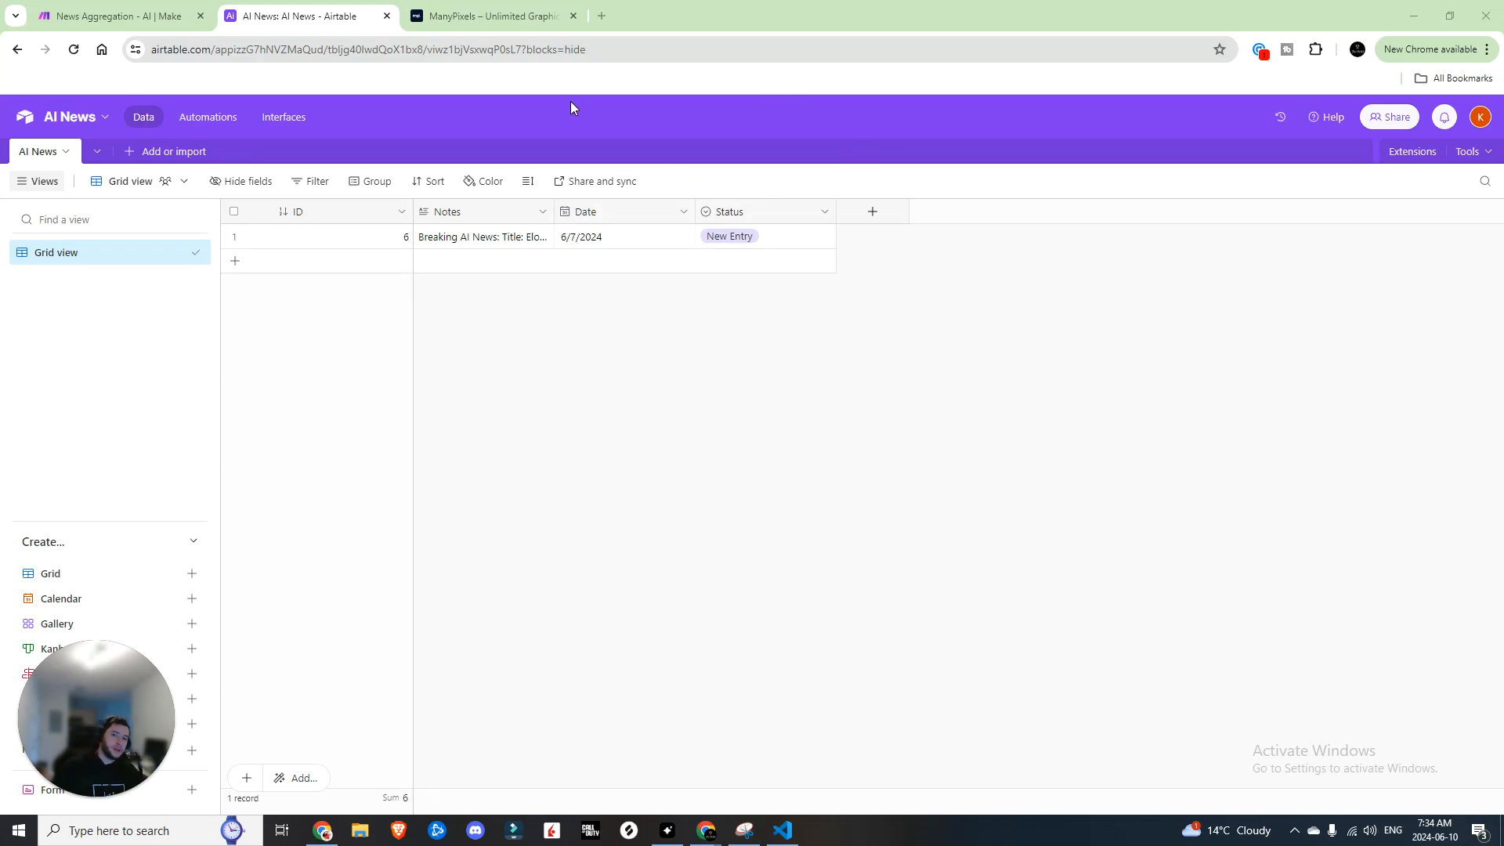
Expand the Notes cell of the record in the AI News table and read through its news summaries
left_click(477, 237)
left_click(548, 242)
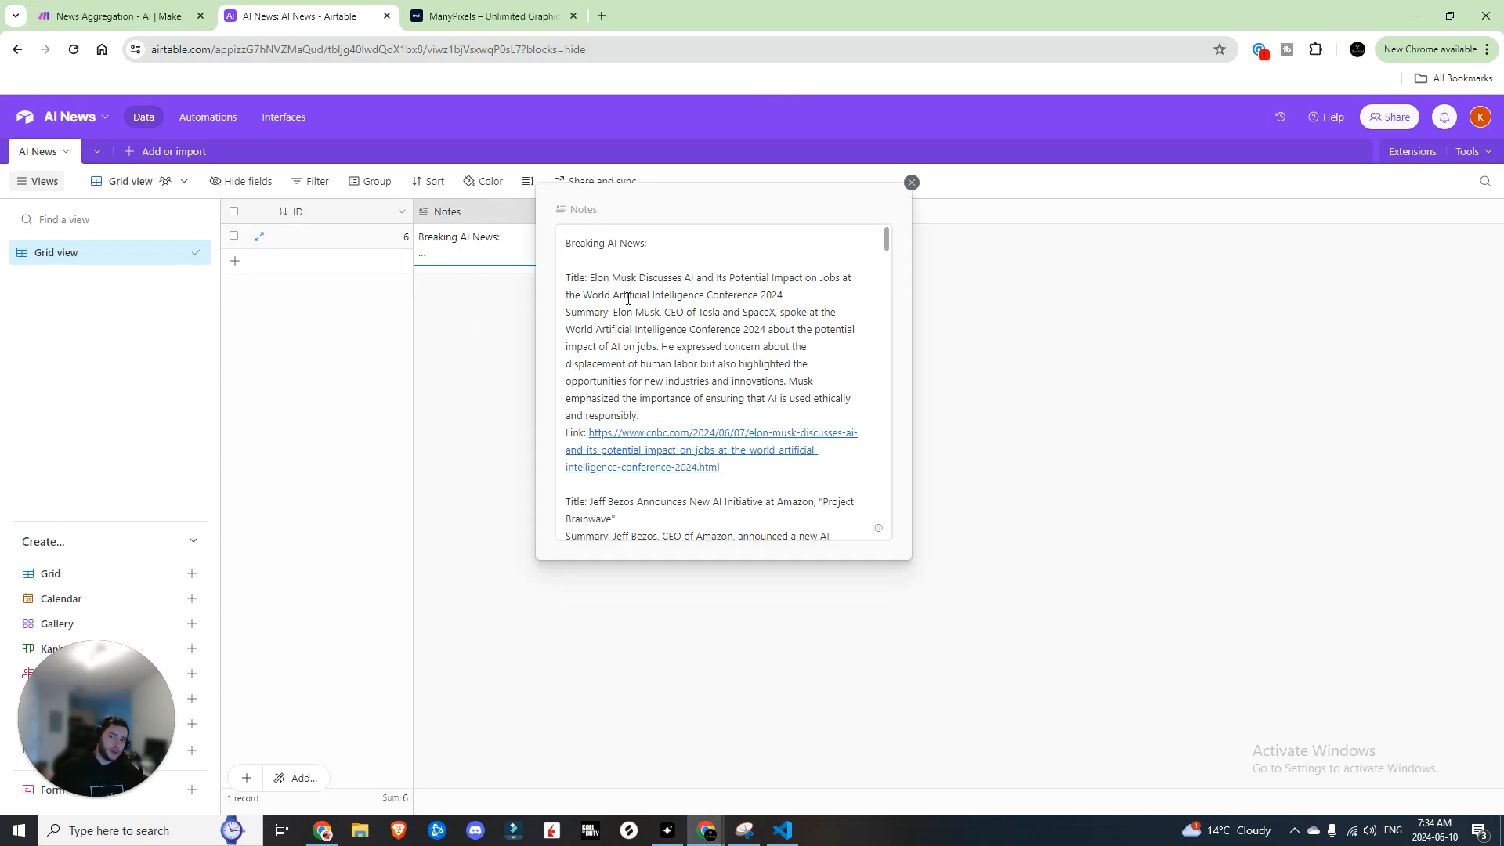
scroll(776, 351, "down", 10)
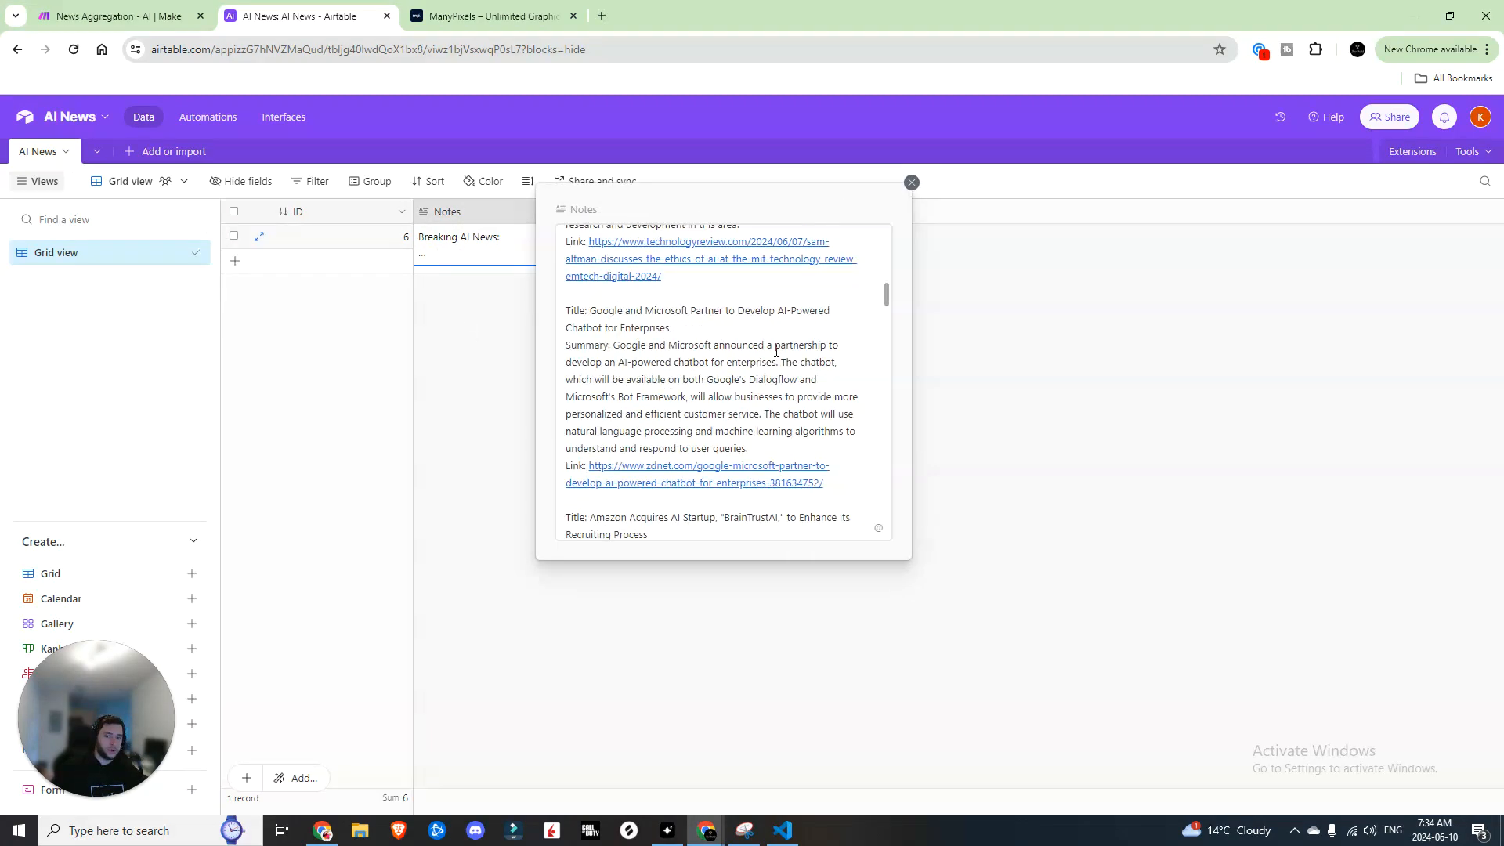
left_click_drag(887, 304, 861, 221)
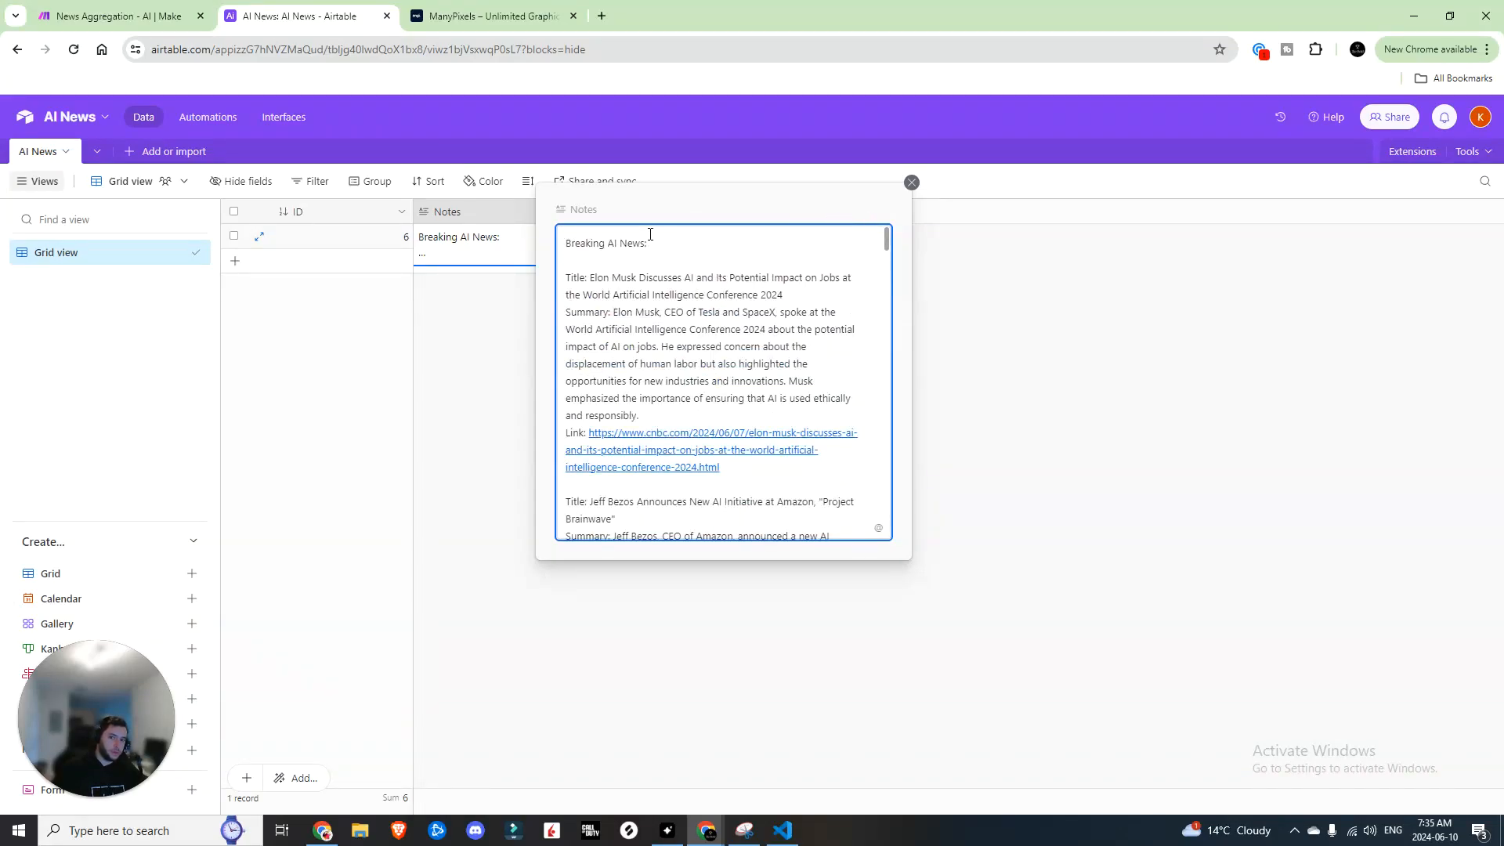
triple_click(658, 239)
scroll(702, 324, "down", 15)
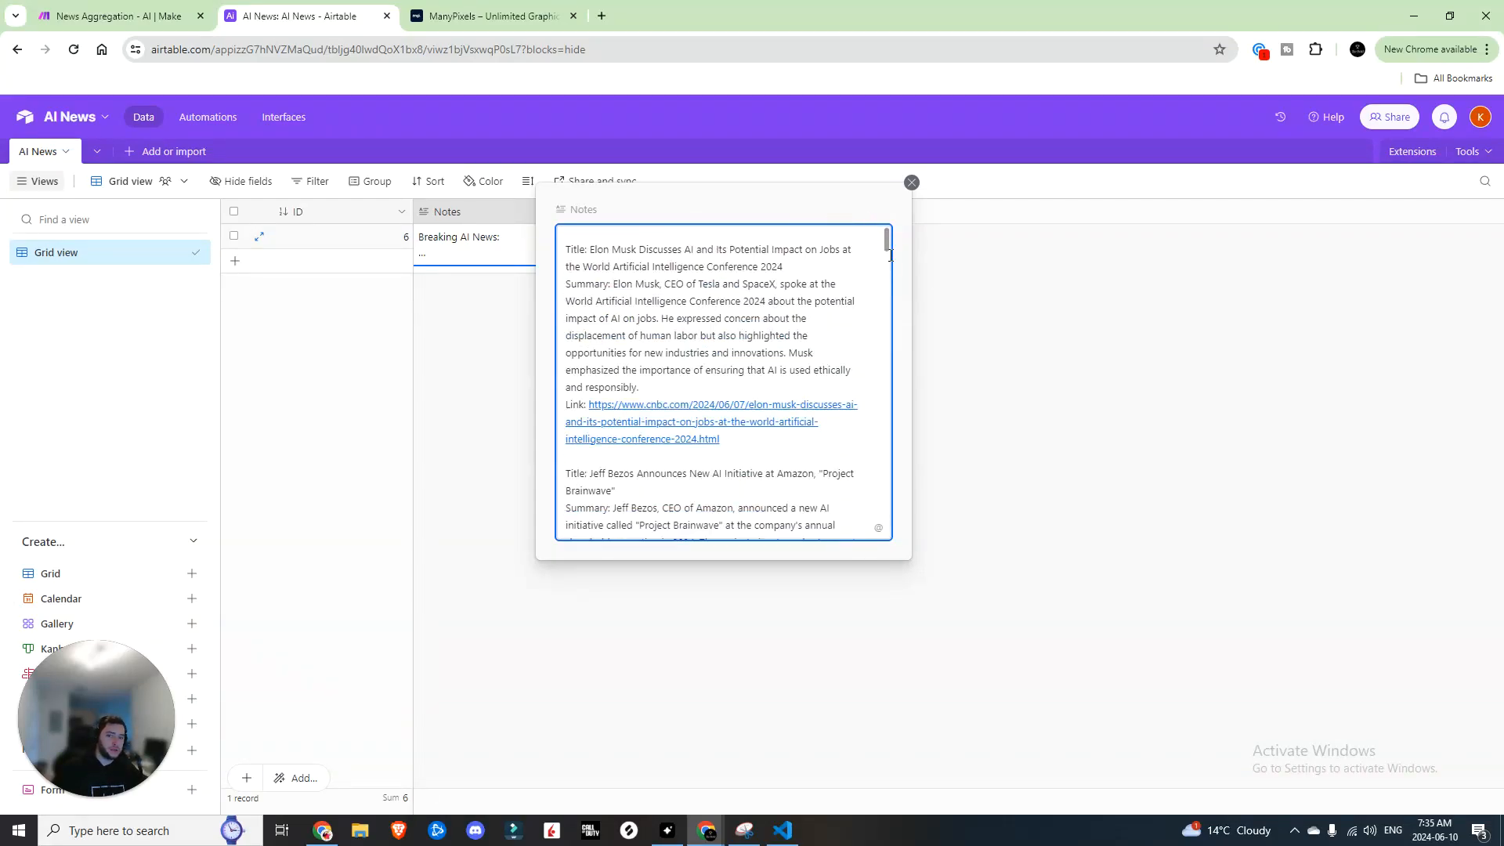
scroll(681, 399, "down", 10)
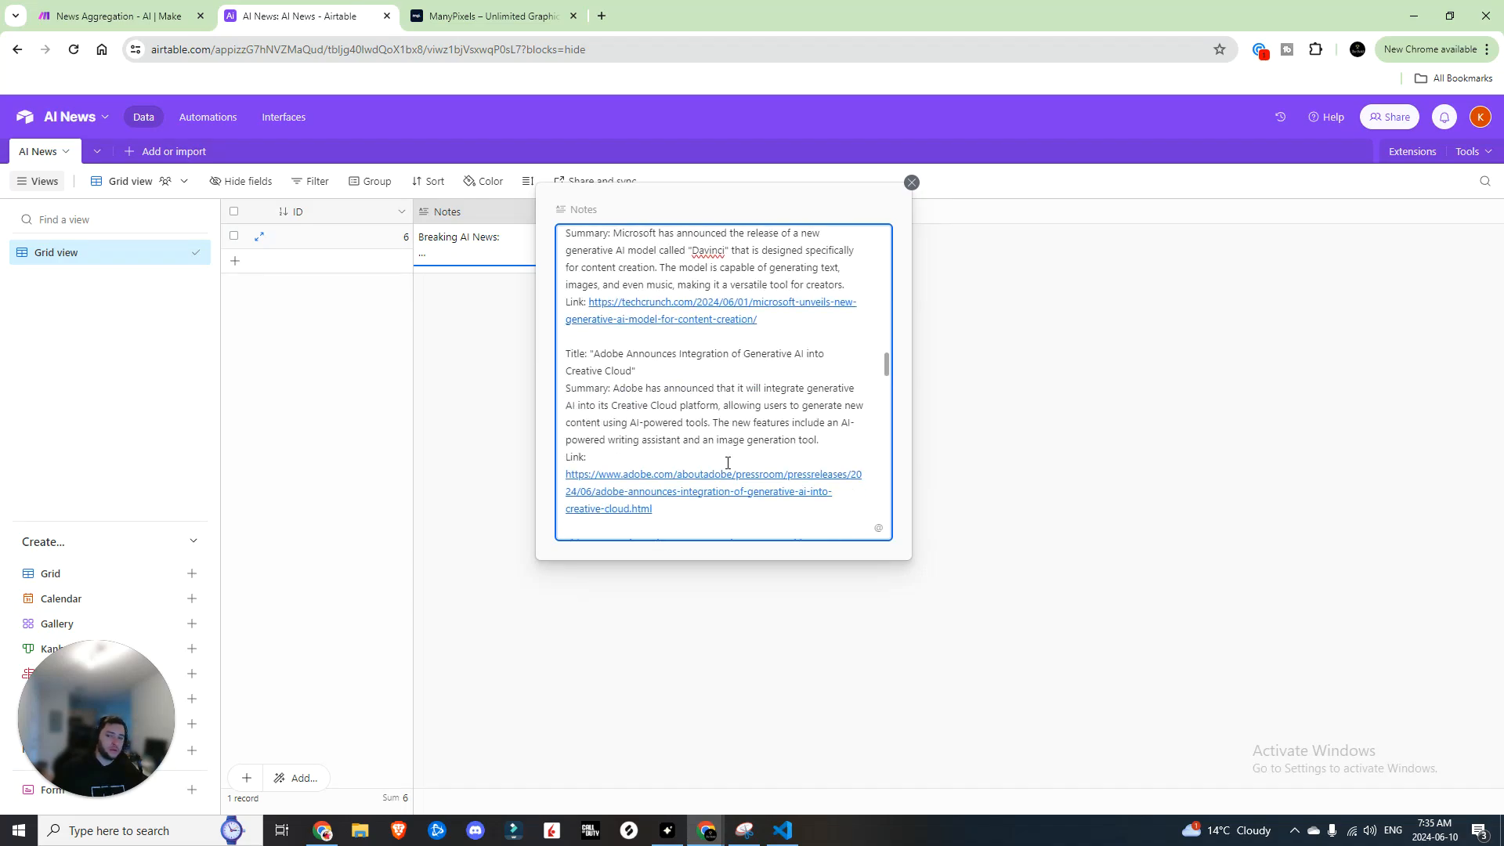
View the News Aggregation - AI scenario in Make, and return to the record's notes in Airtable to read further
key("ctrl+shift+Tab")
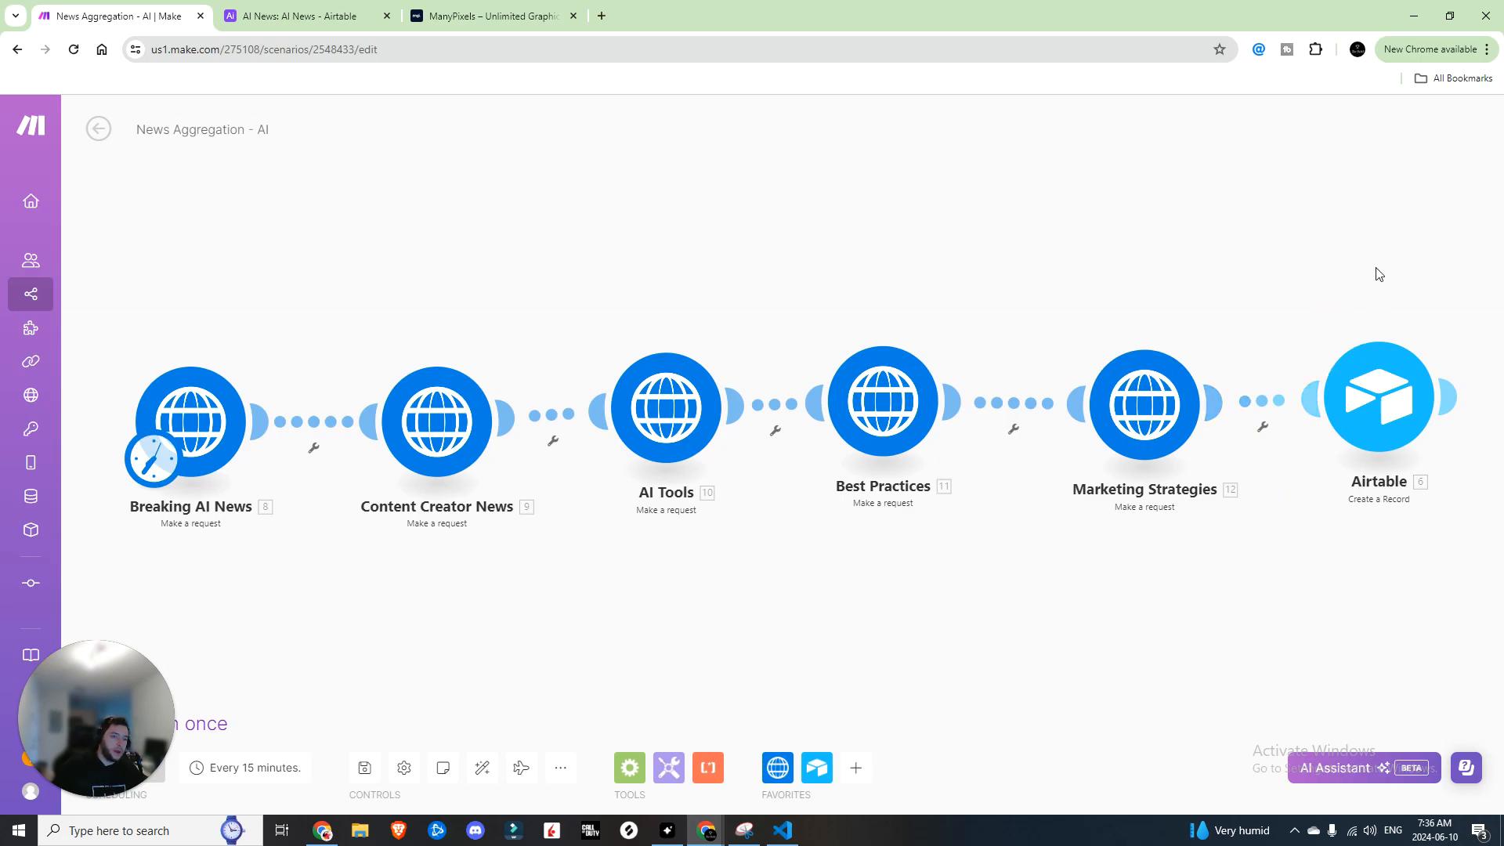
left_click(274, 8)
scroll(766, 352, "down", 2)
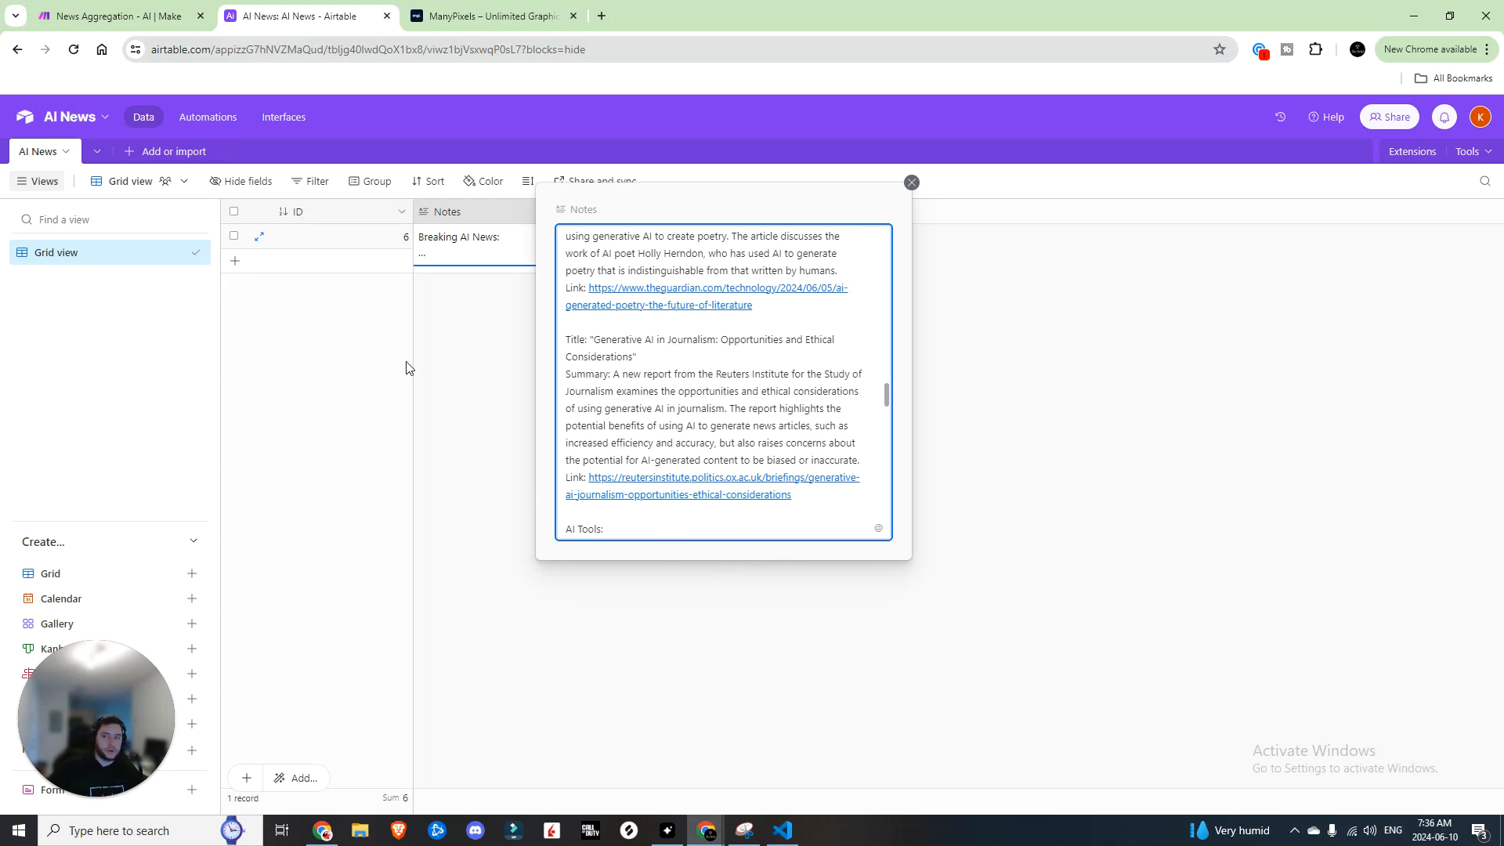
Switch to the Make scenario and review the Breaking AI News request's URL, method, headers, body type and prompt
key("ctrl+shift+Tab")
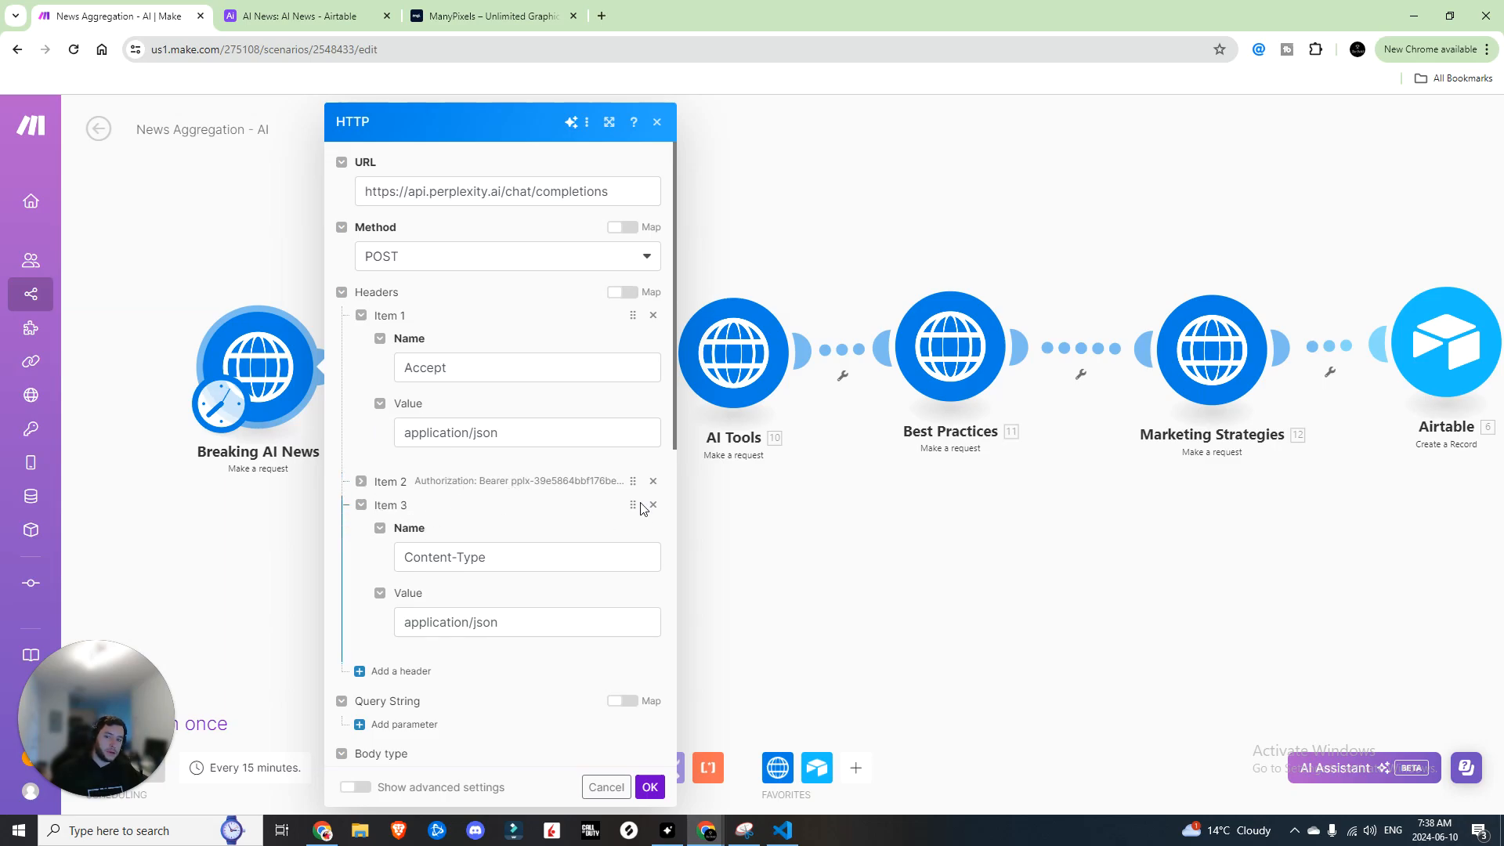
scroll(525, 610, "down", 6)
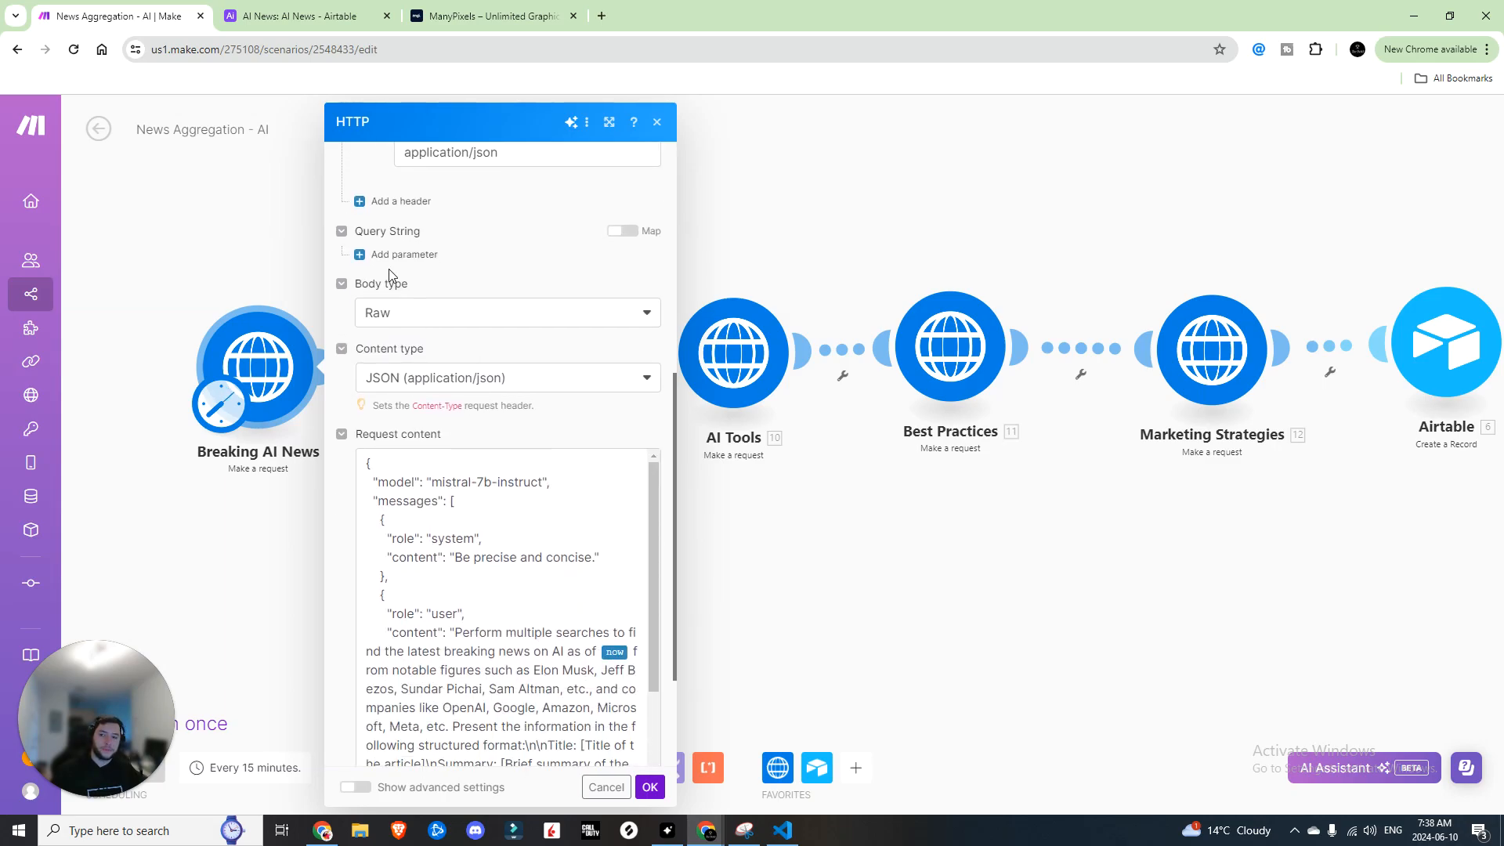
scroll(433, 342, "down", 2)
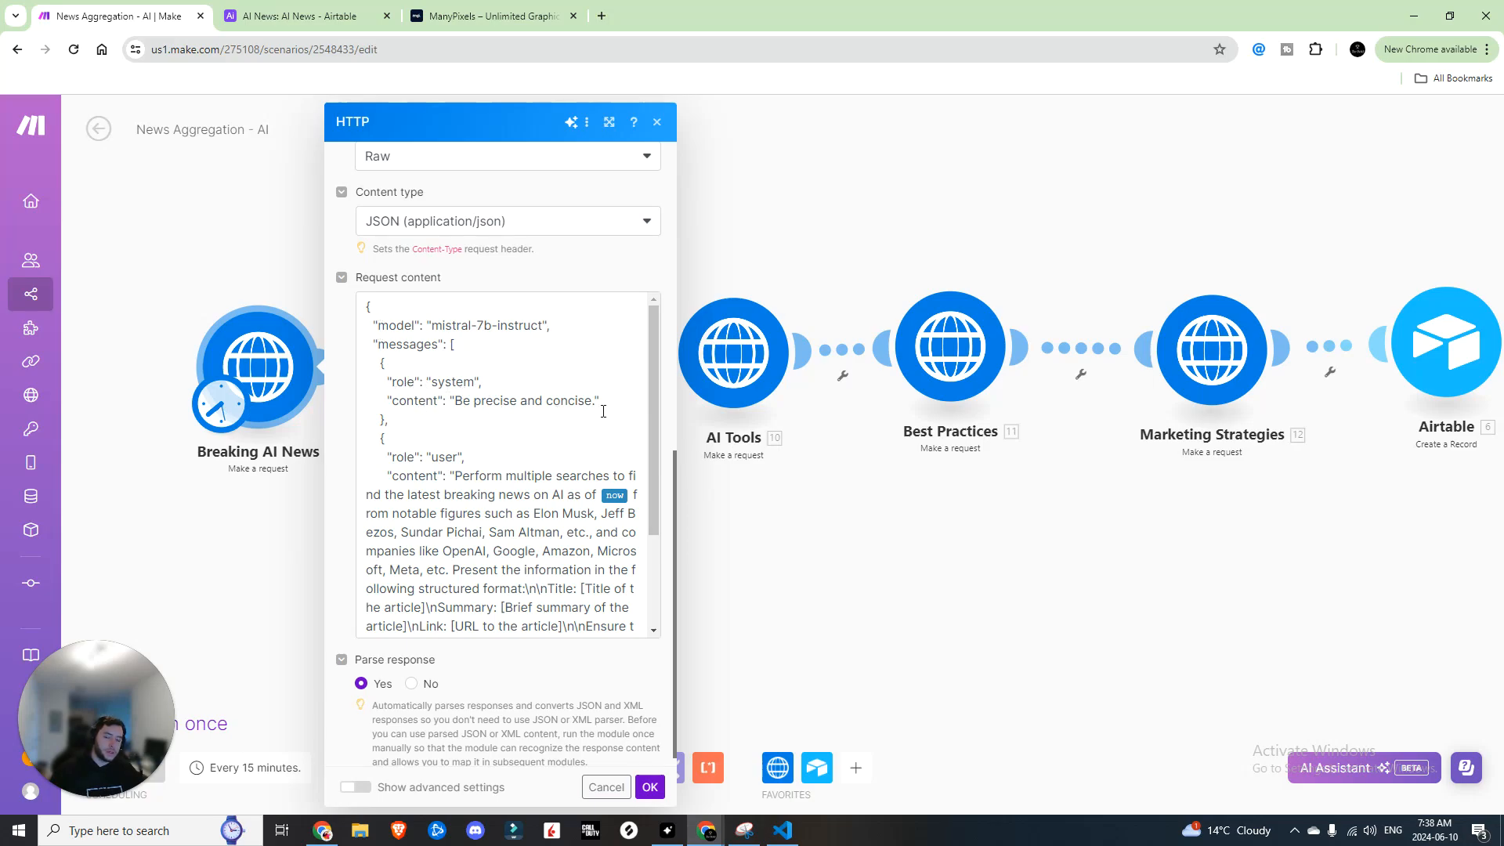
scroll(541, 444, "down", 3)
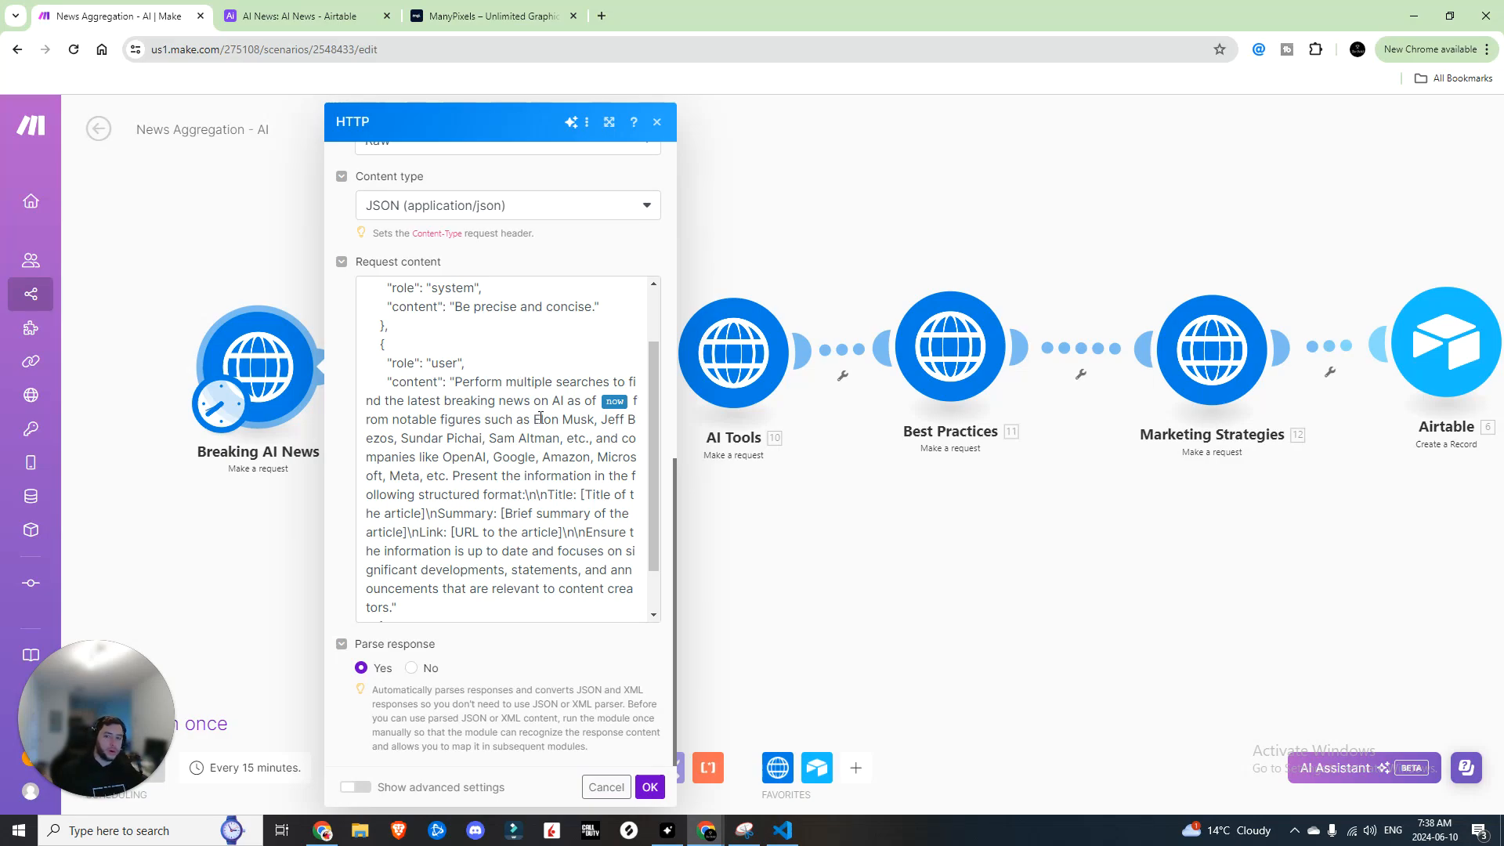
Inspect the date and time variables available for the Breaking AI News prompt, check its remaining request settings, and confirm the module
left_click(596, 403)
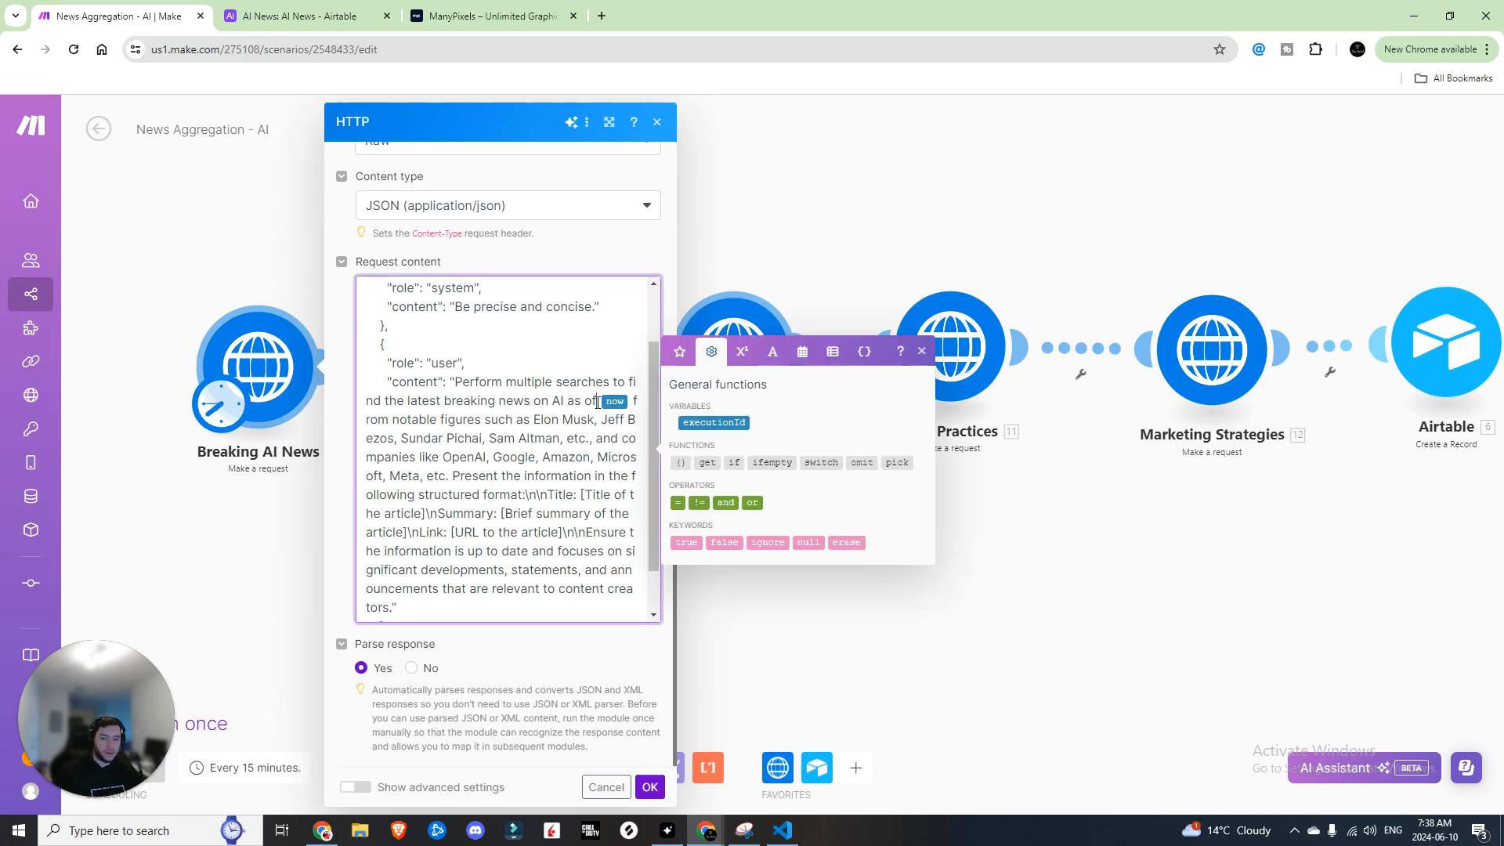
left_click(802, 353)
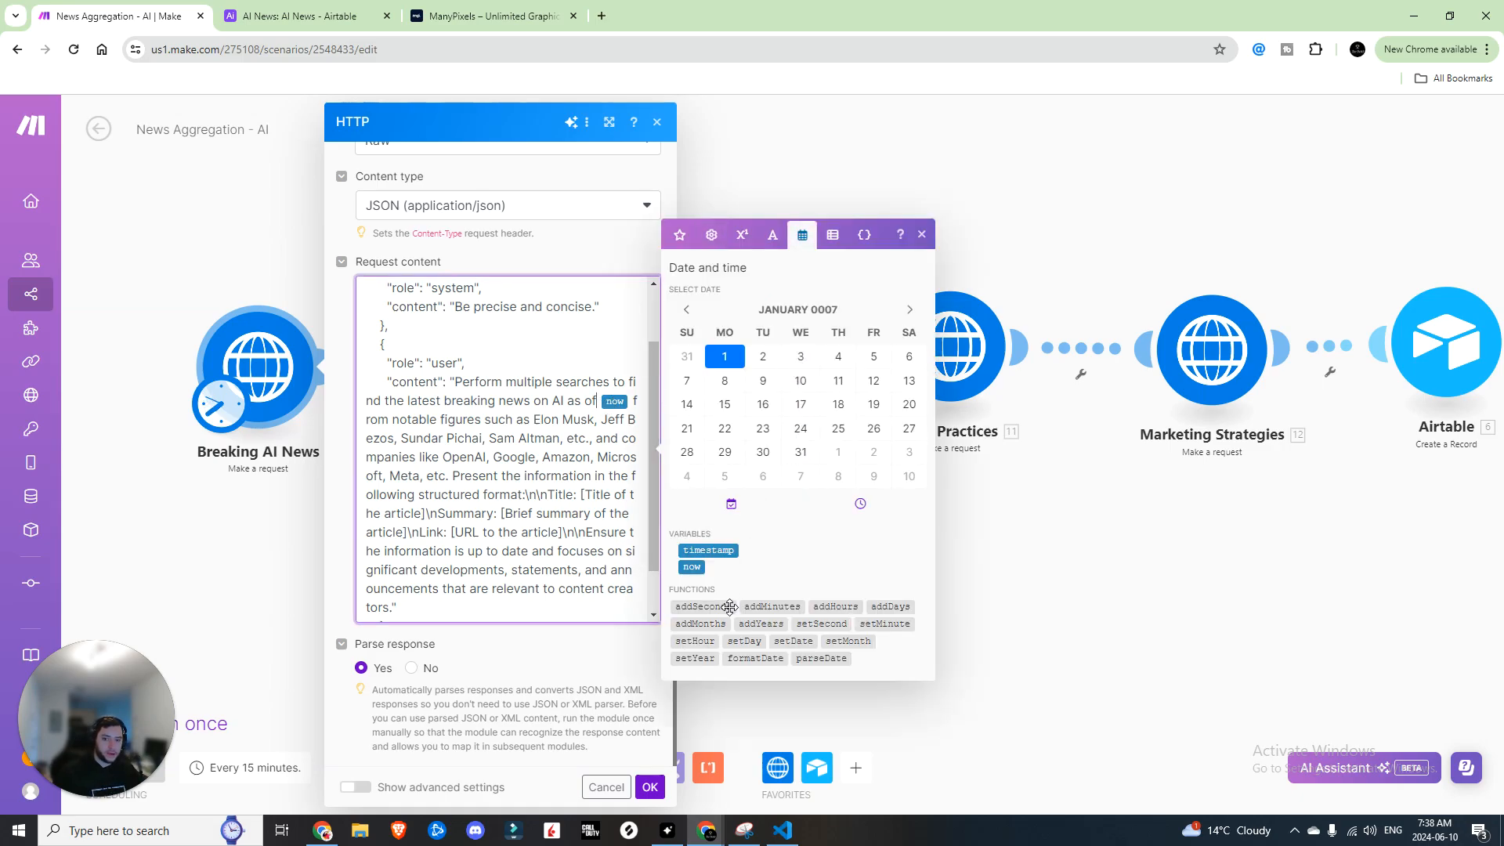
left_click(800, 309)
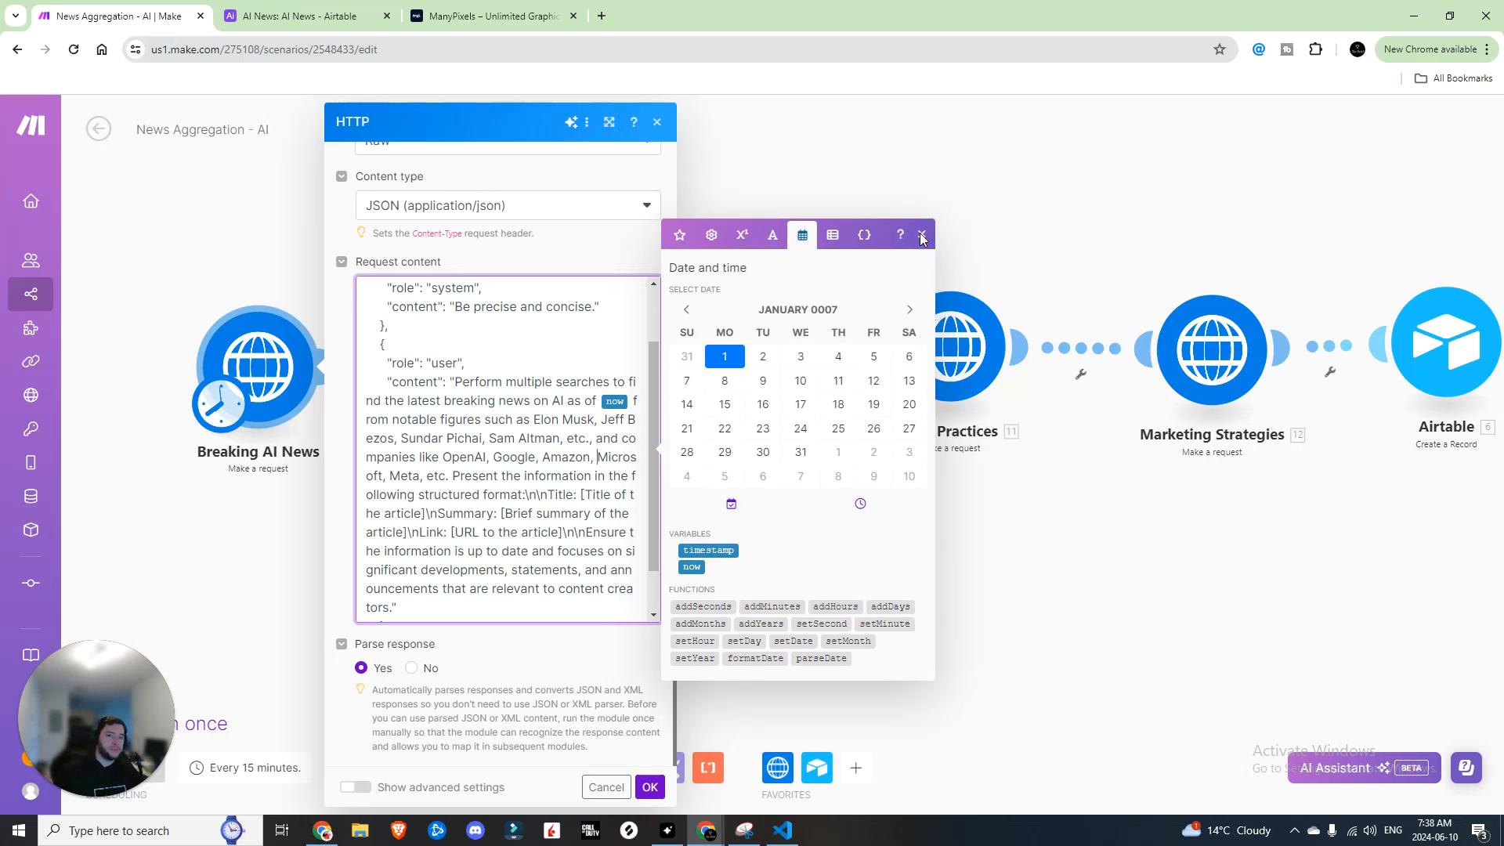
left_click(921, 234)
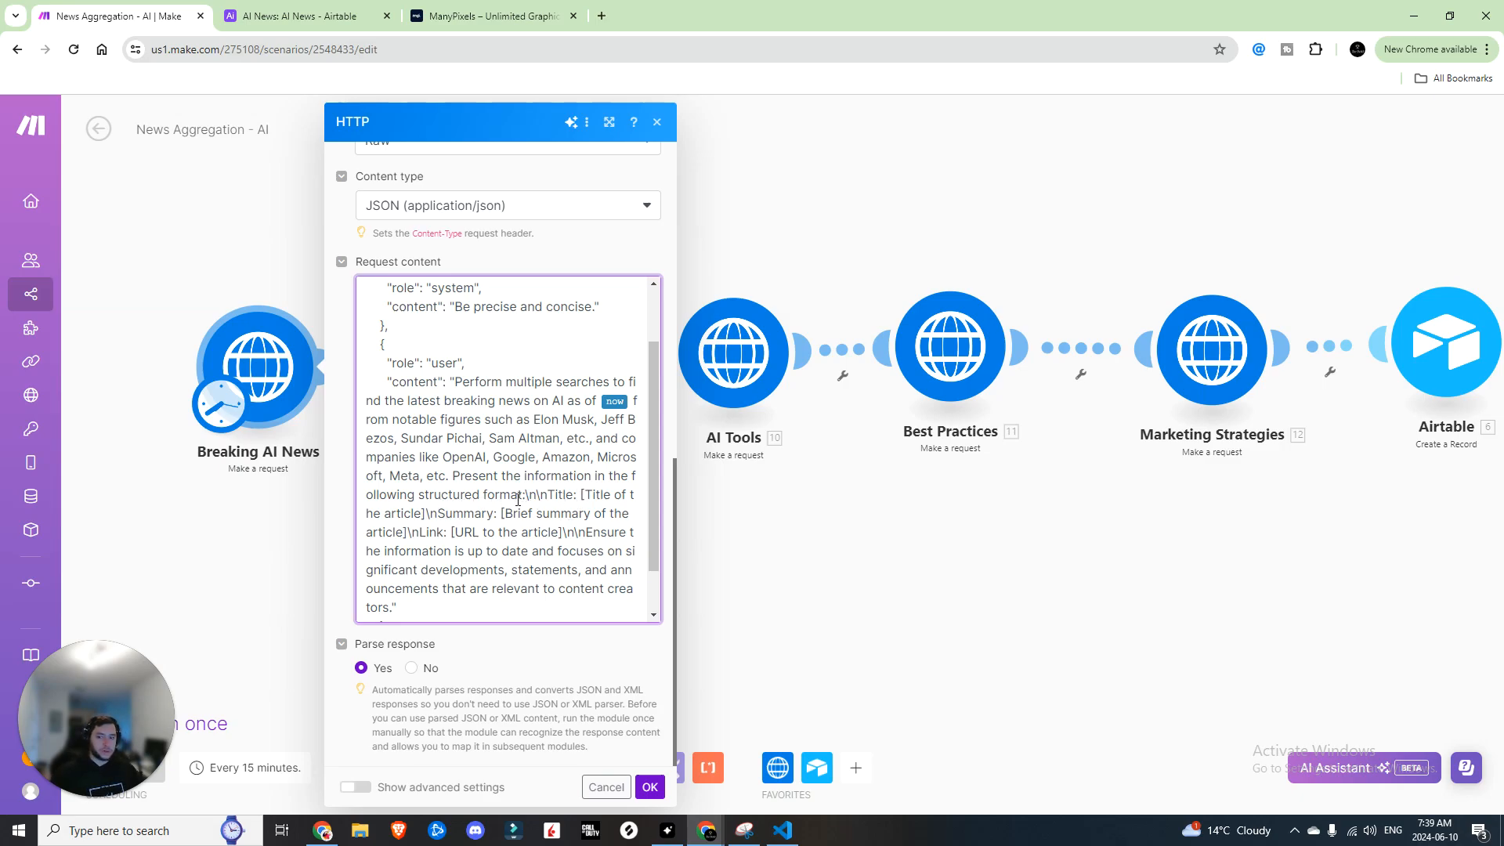
scroll(471, 523, "down", 1)
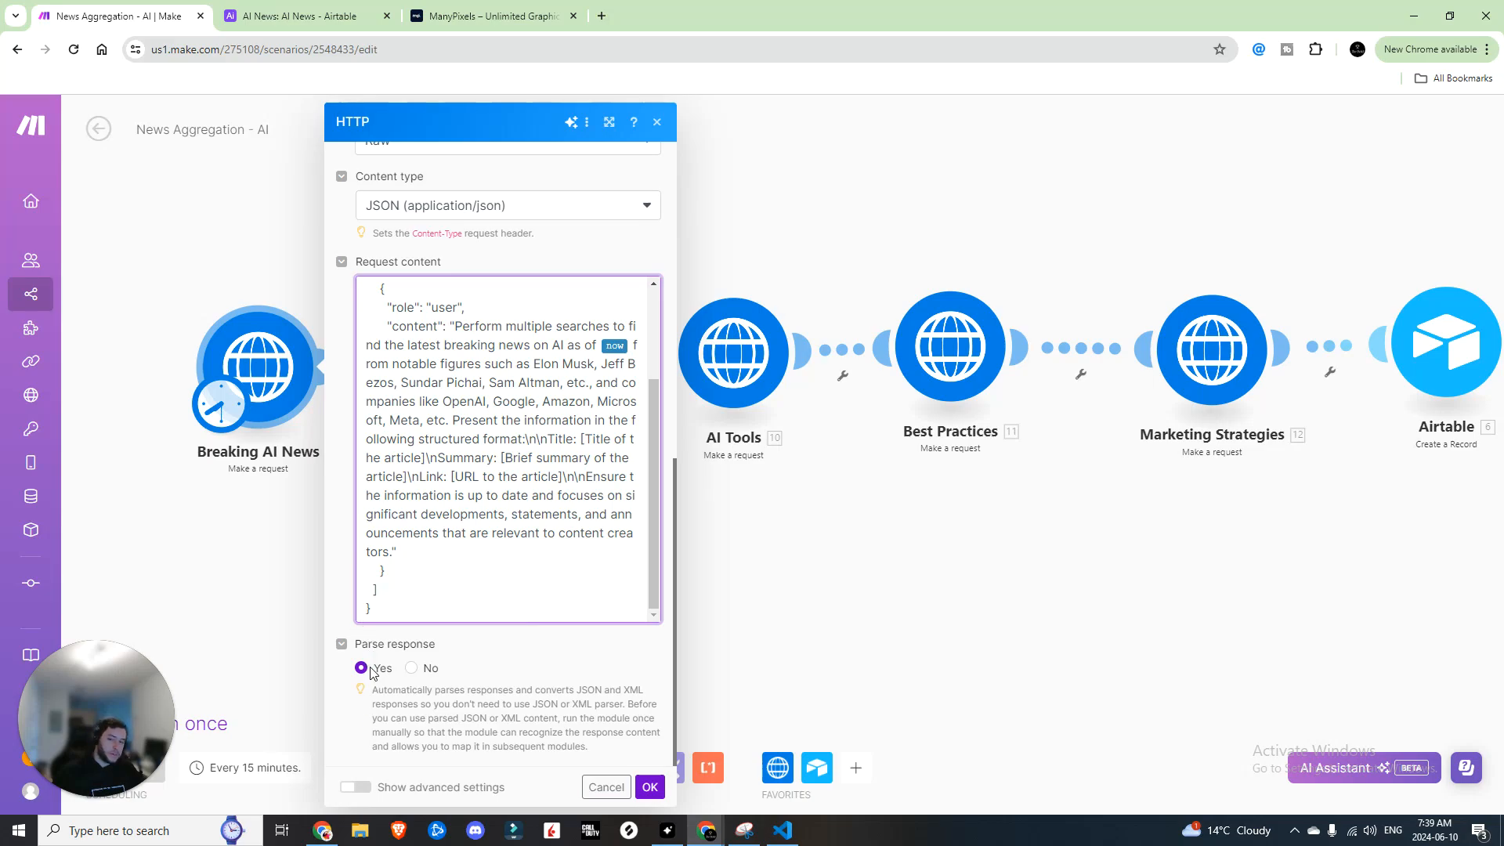
left_click(649, 787)
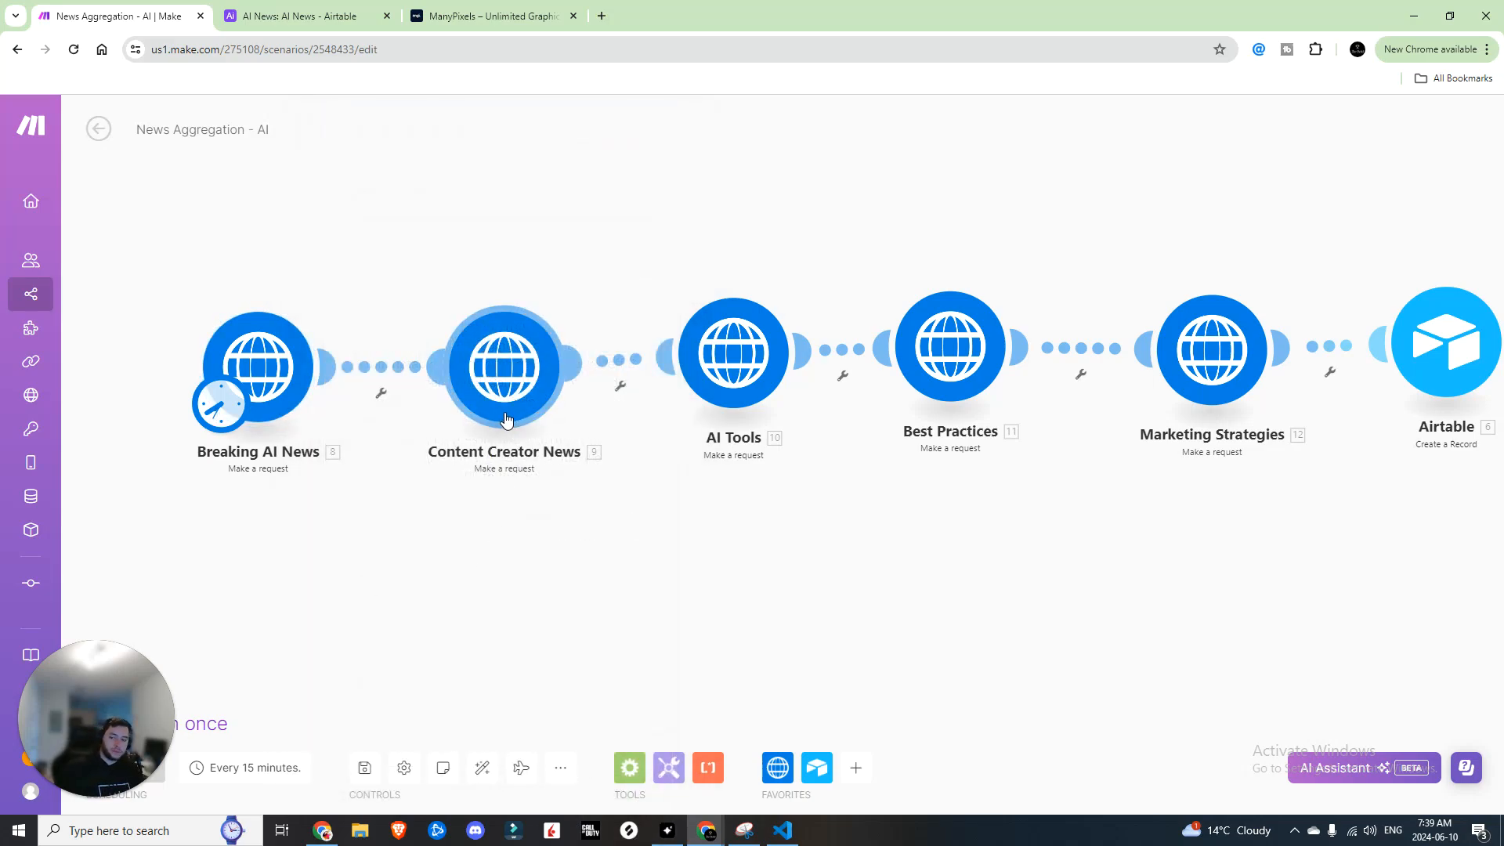
Review the Content Creator News request prompt, highlighting its content generation wording, and close the module settings
left_click(487, 389)
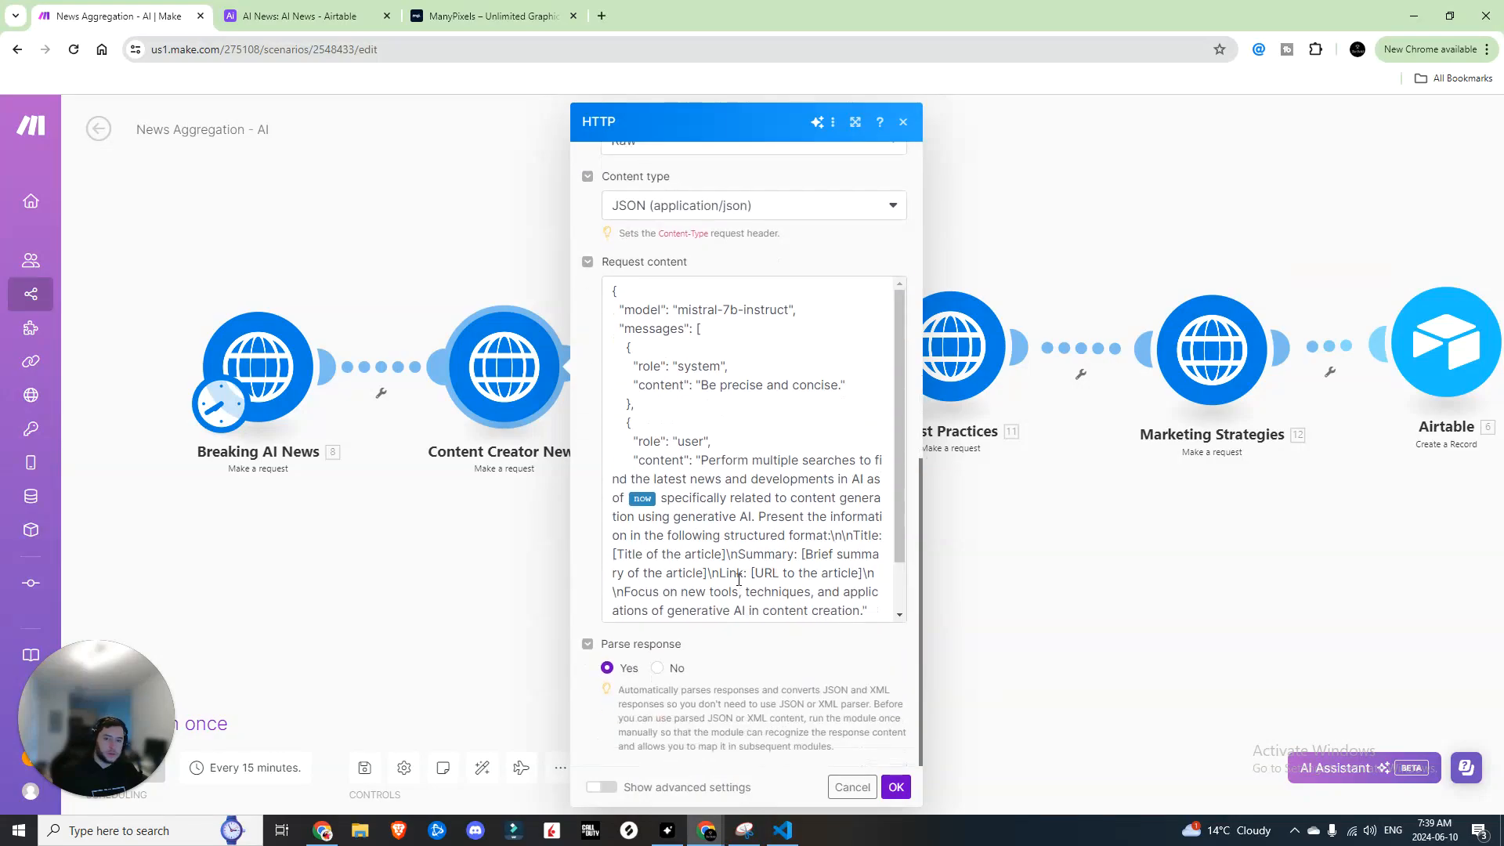
scroll(694, 492, "down", 1)
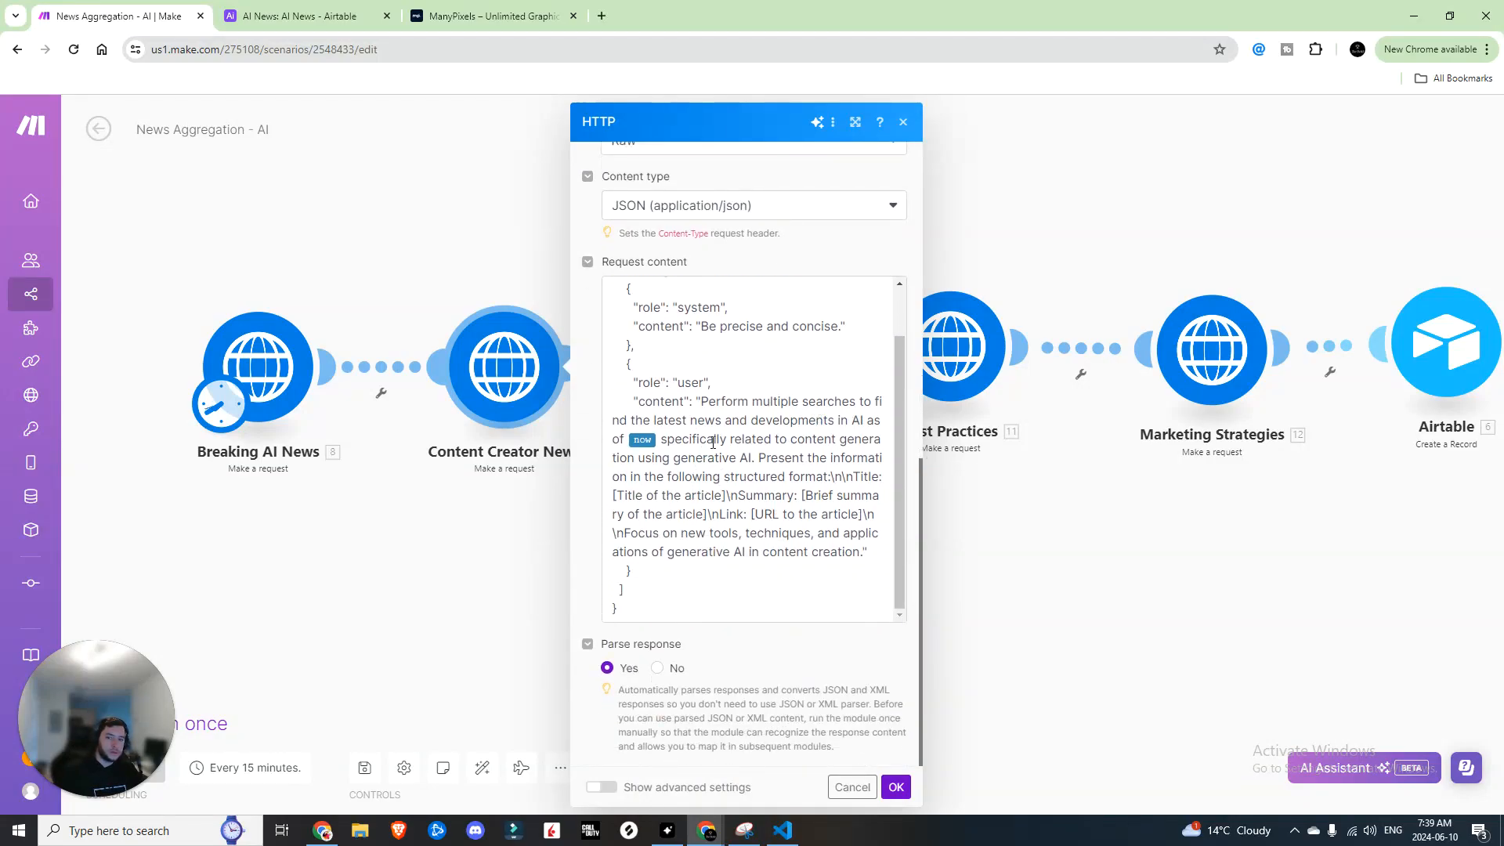
mouse_move(764, 440)
left_mouse_down()
mouse_move(866, 440)
mouse_move(692, 460)
mouse_move(756, 461)
left_mouse_up()
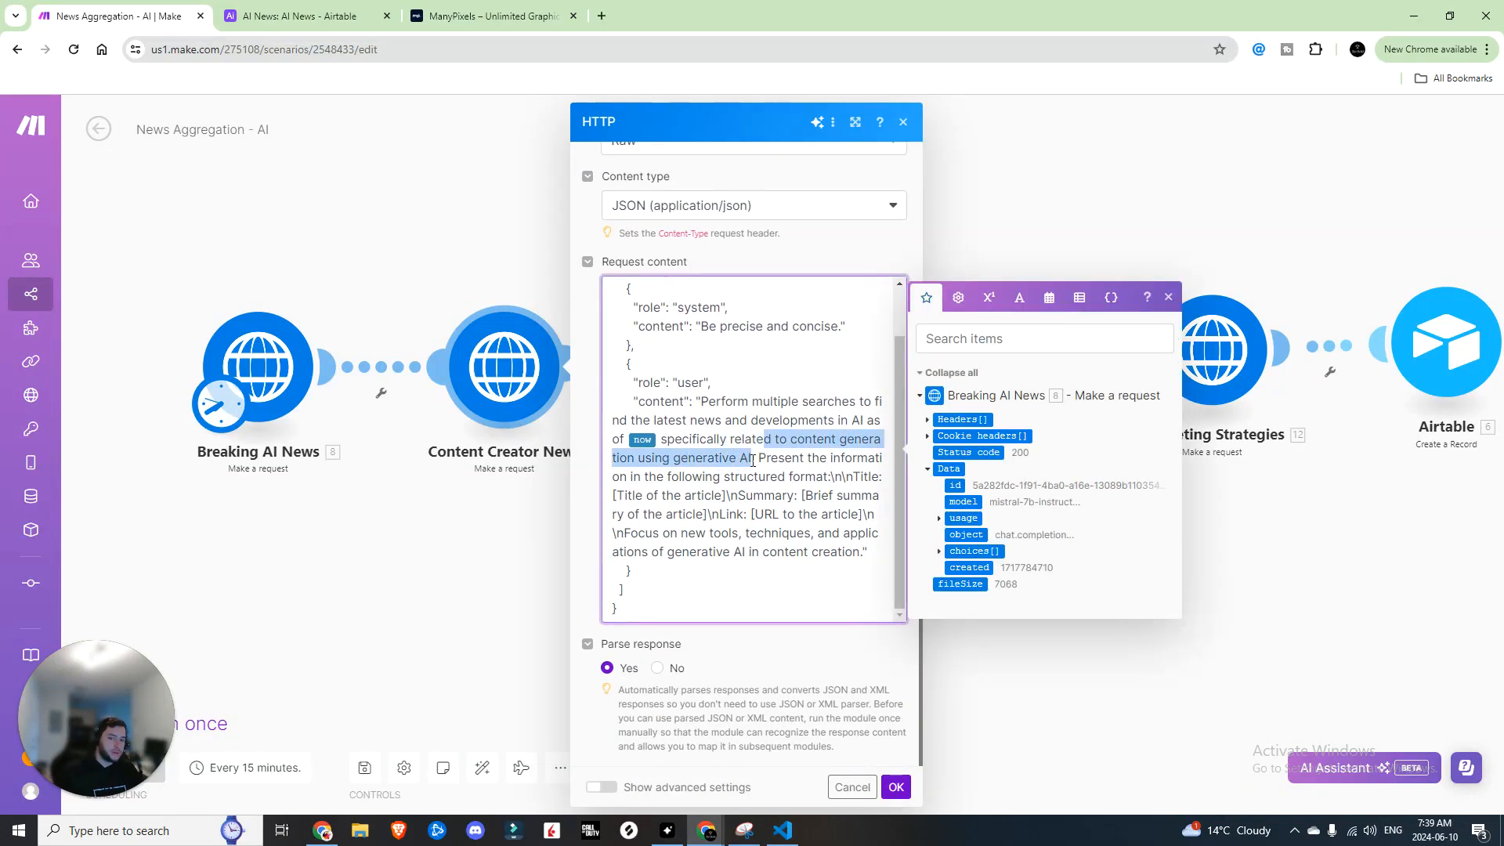
key("Escape")
Review the AI Tools module's request prompt and response parsing setting, and confirm the module
left_click(722, 372)
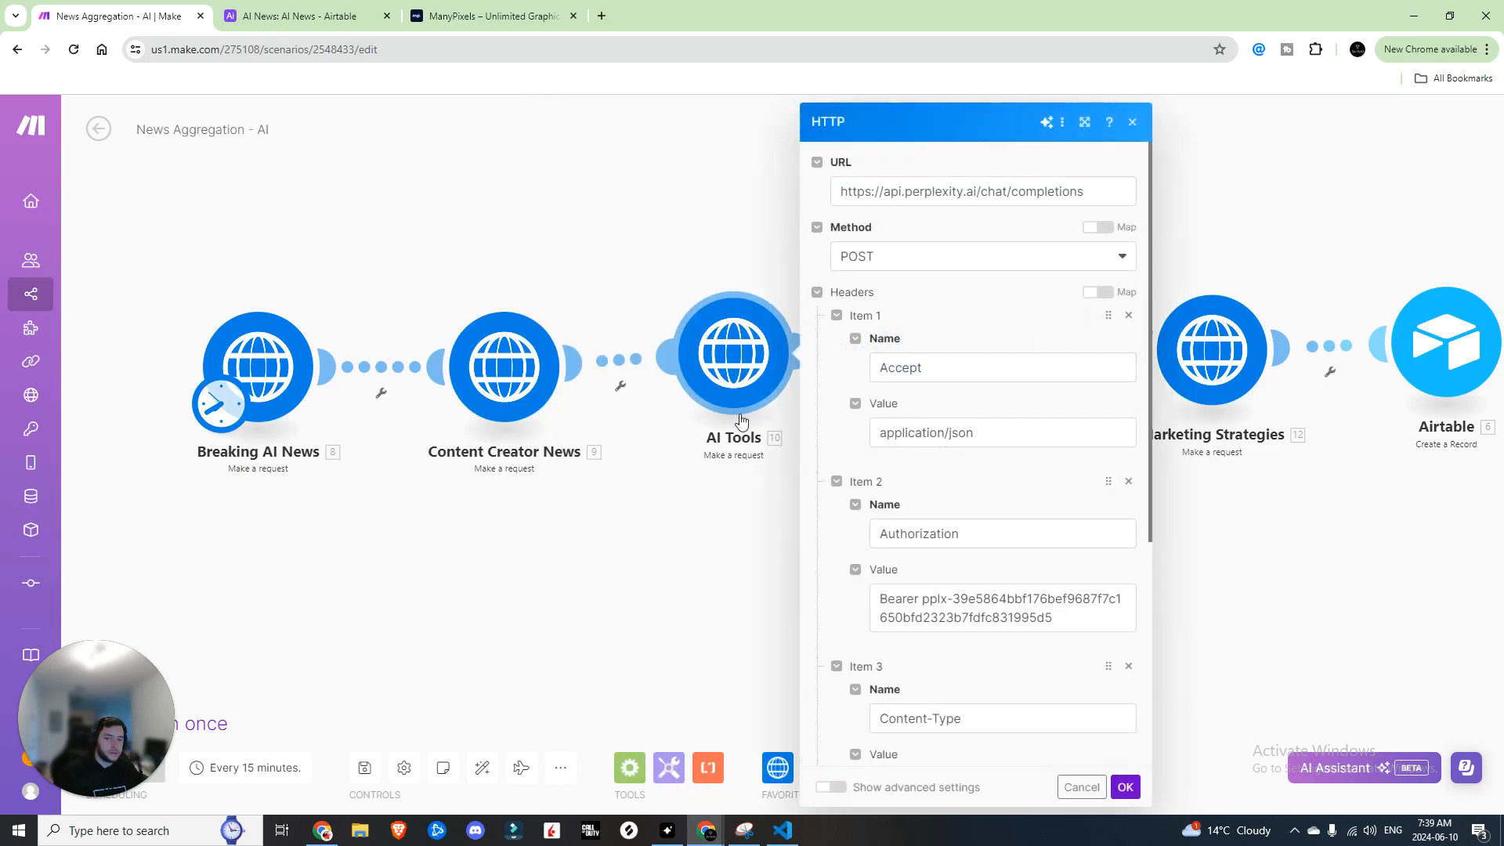
scroll(1027, 391, "down", 10)
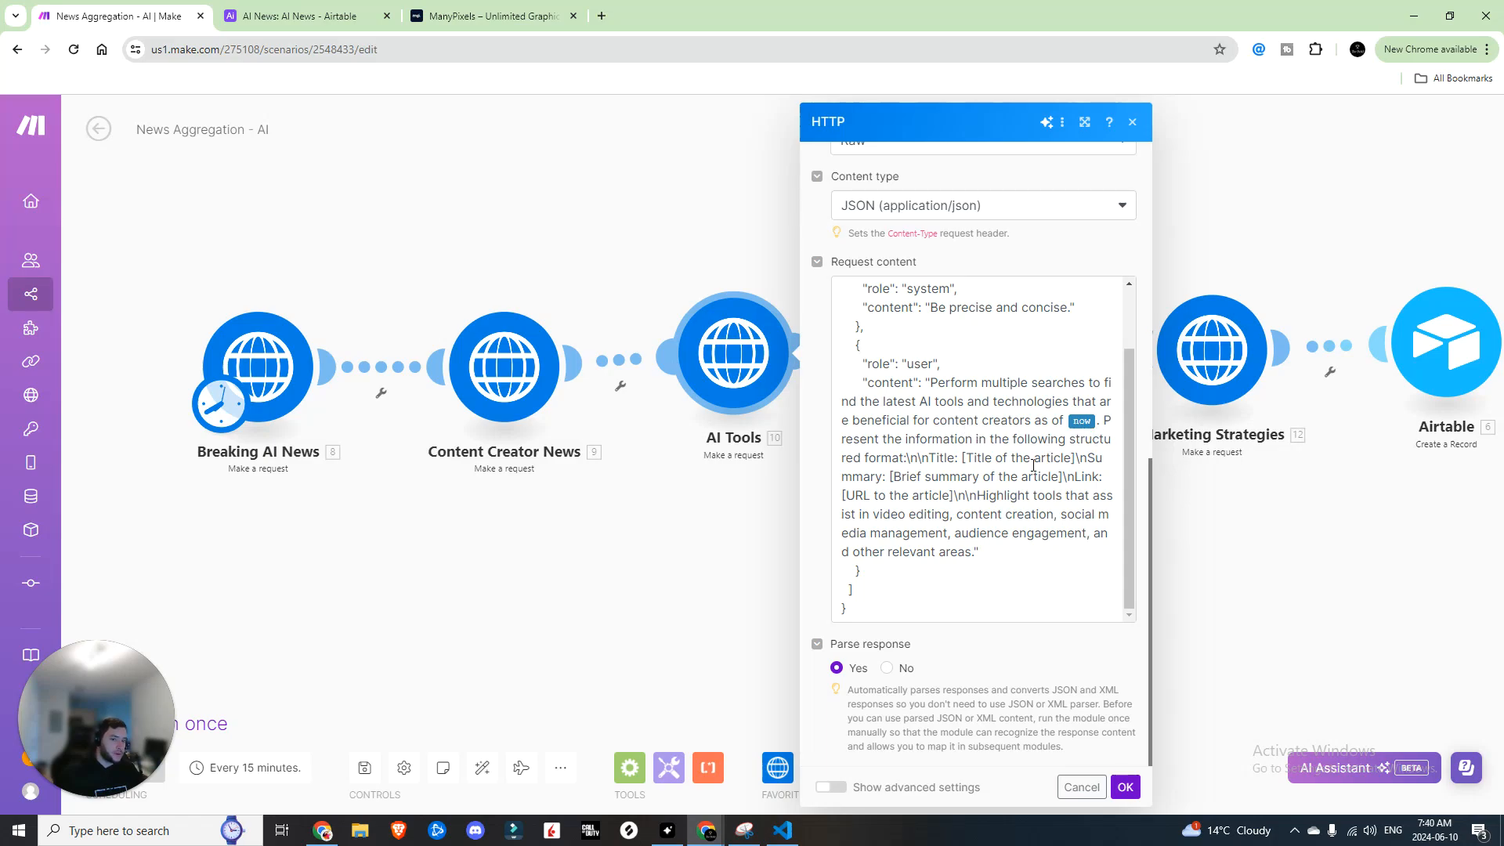
left_click(1124, 786)
Look at the Best Practices module's request settings and close them
left_click_drag(704, 403, 716, 409)
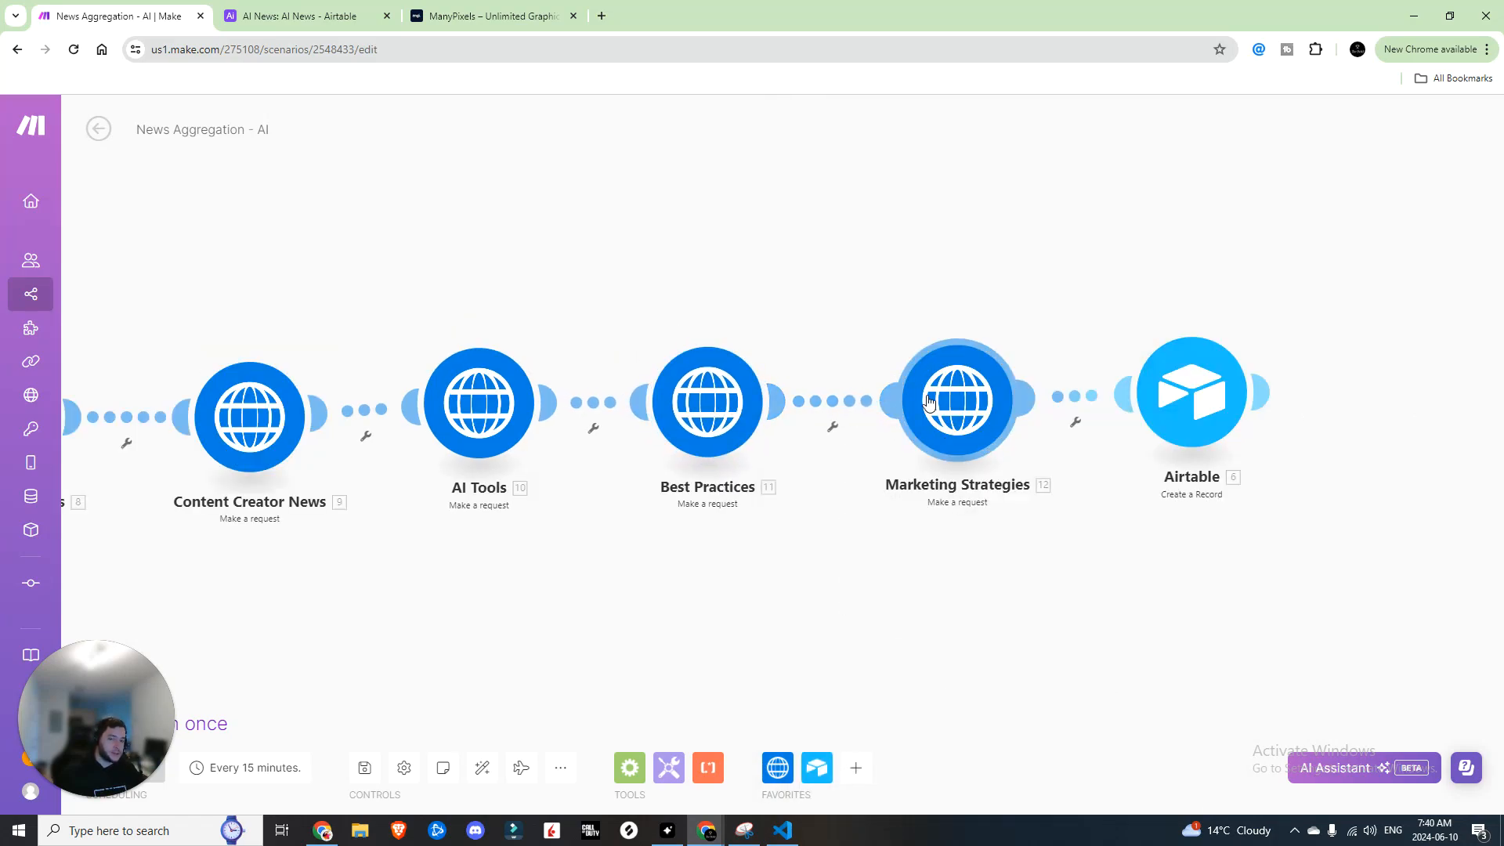
left_click(726, 403)
key("Escape")
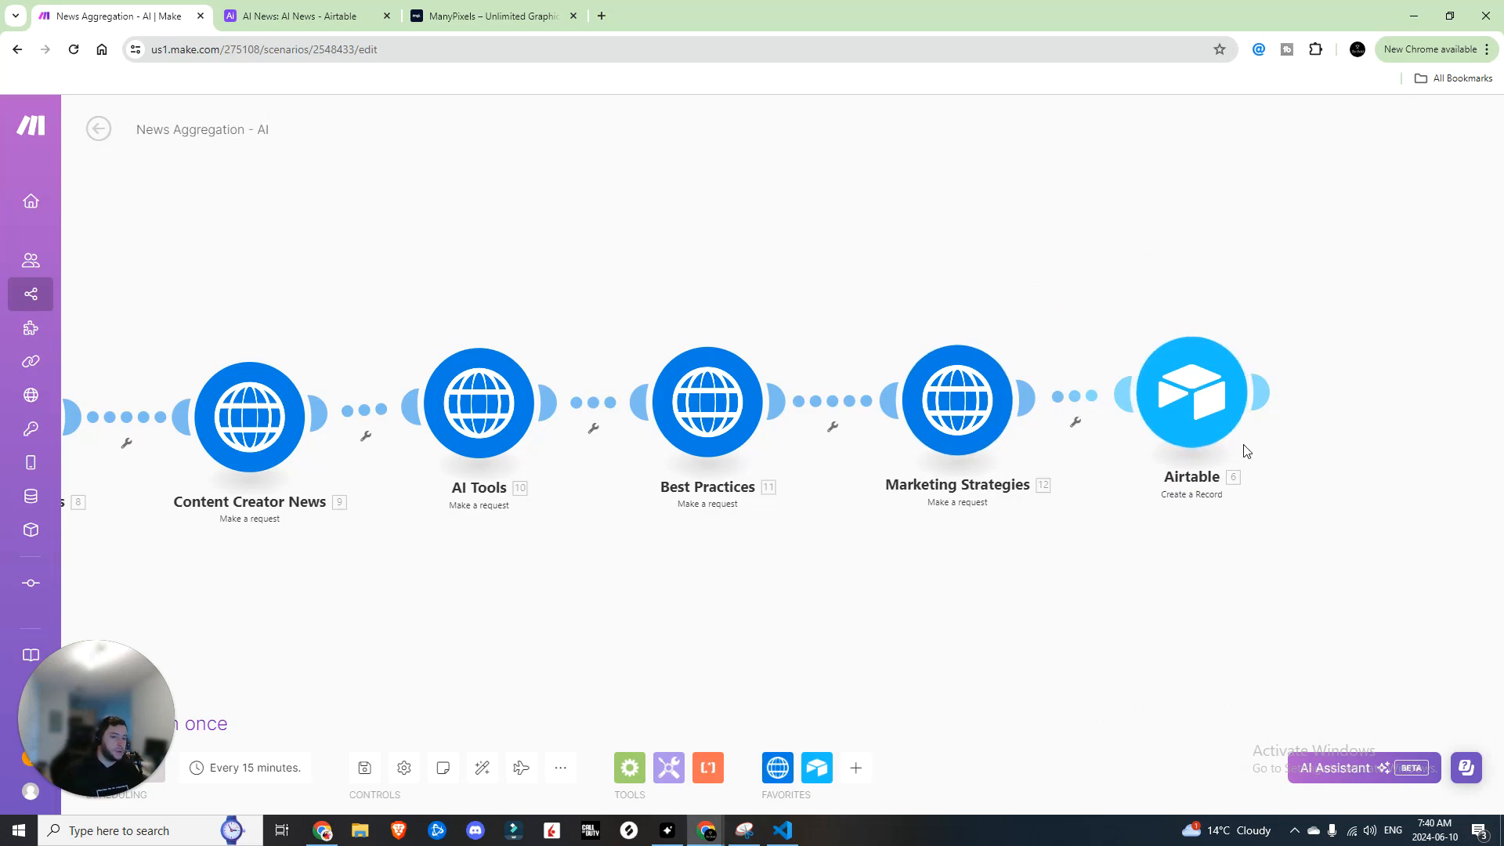
Open the Airtable Create a Record module and check its available connections
left_click(1187, 404)
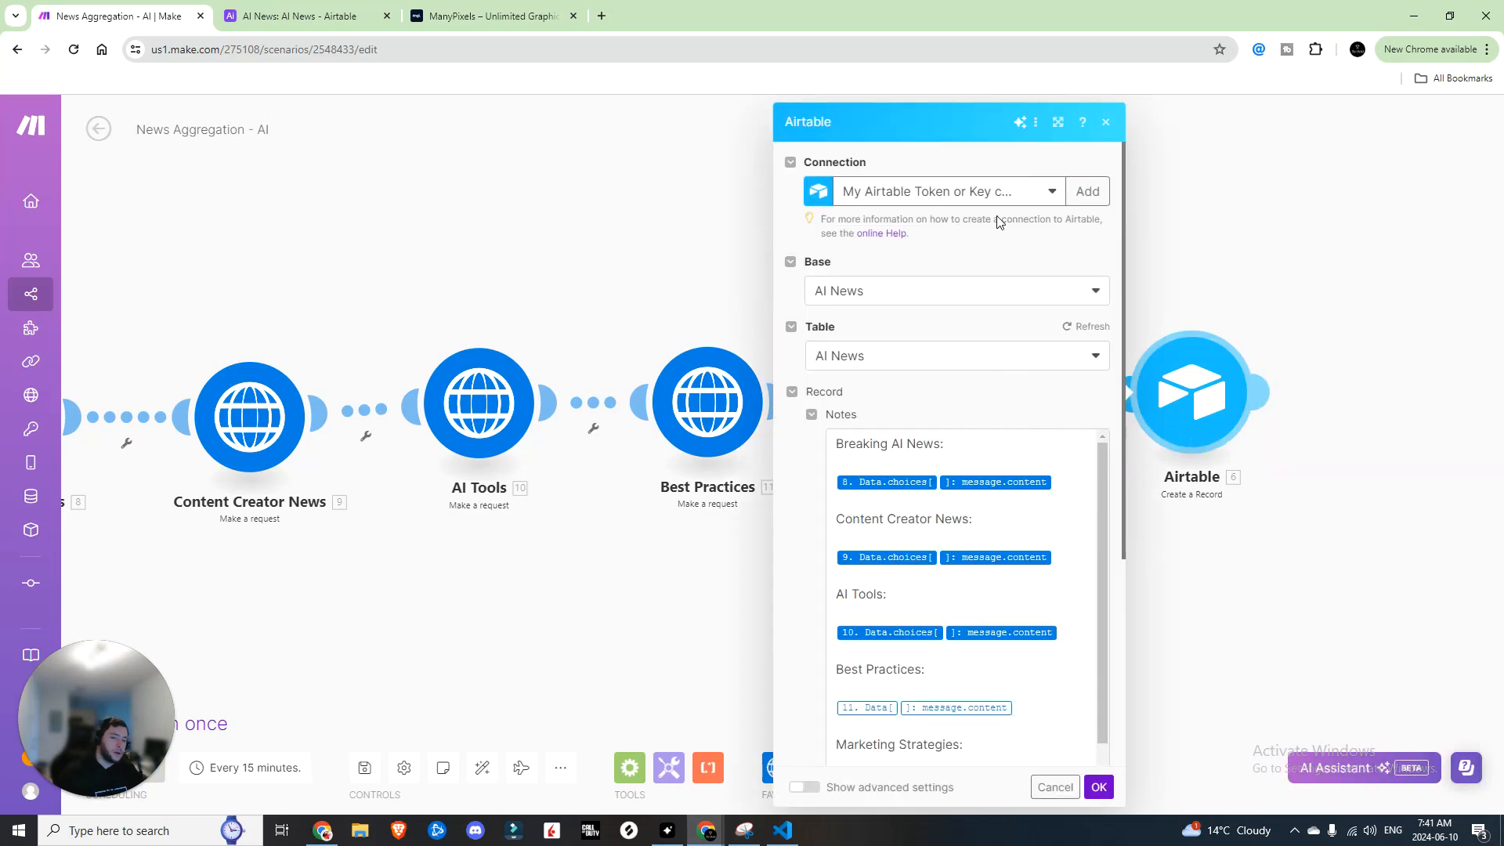
left_click(1049, 194)
left_click(1052, 197)
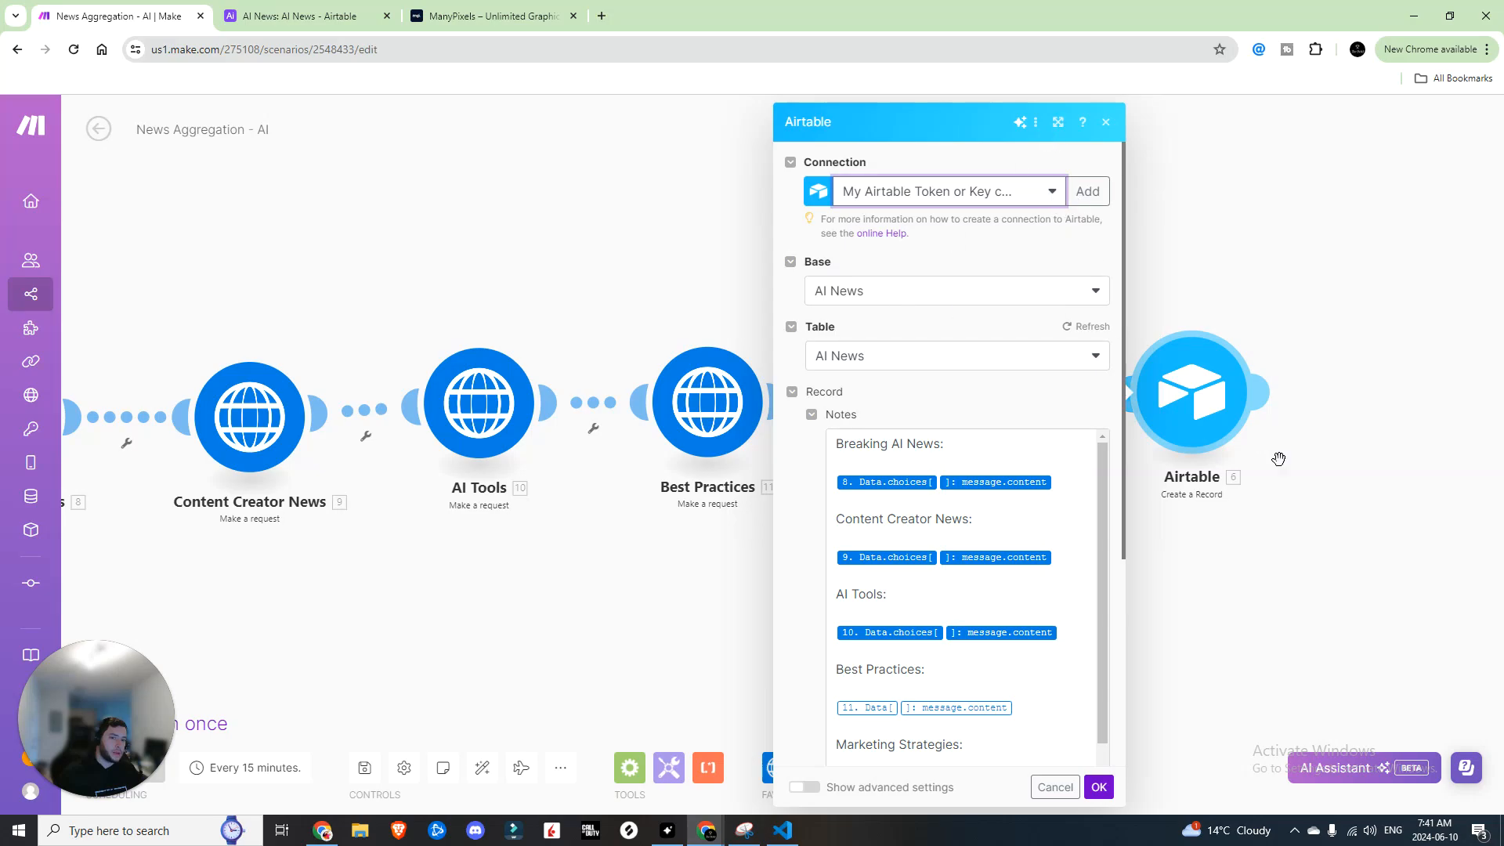
Switch to the Airtable base, close the expanded notes, and open the account's Developer hub
left_click(297, 15)
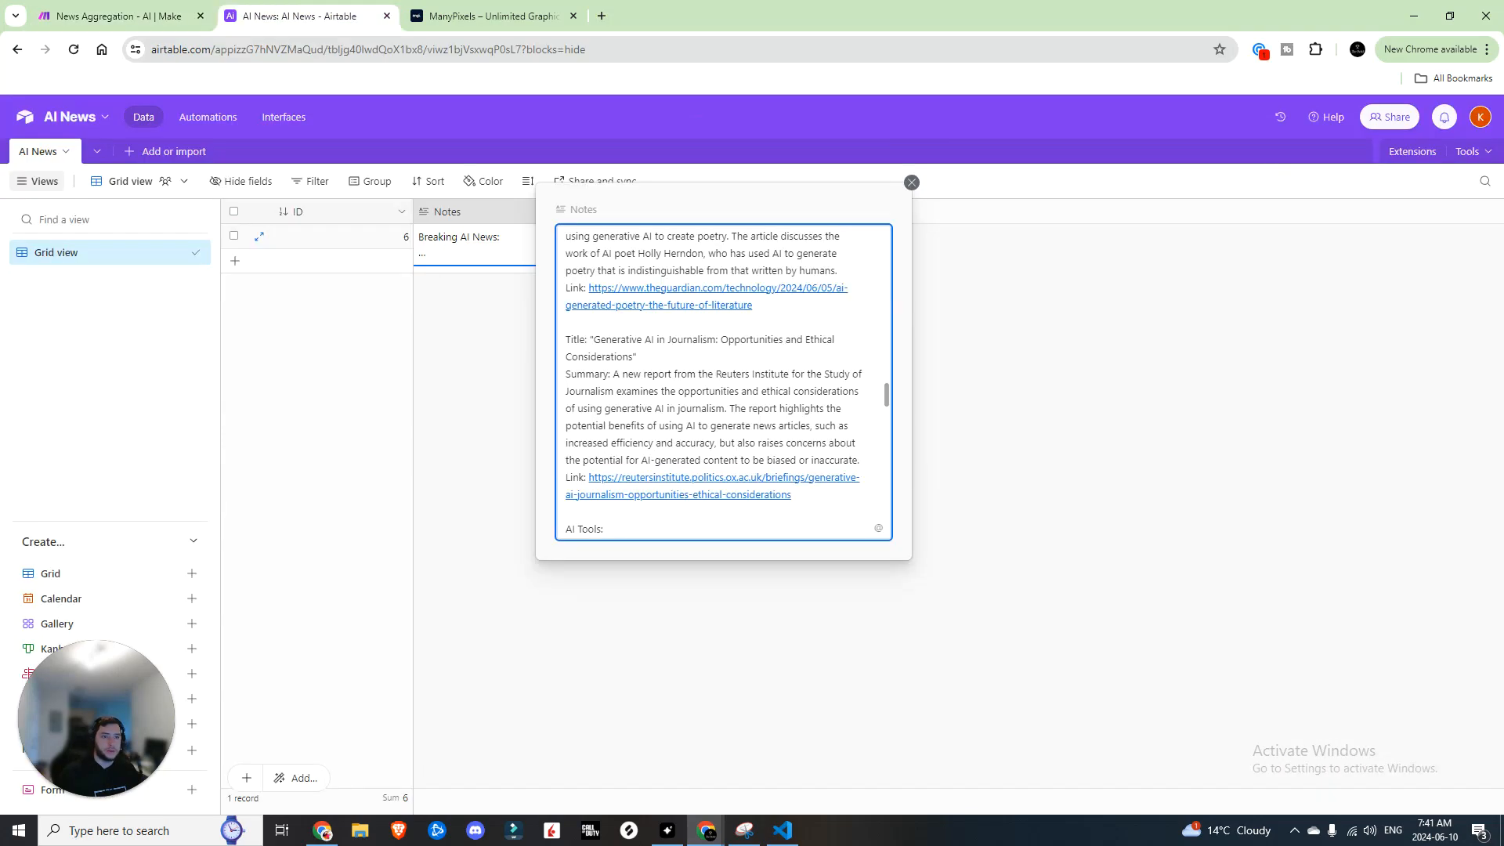
left_click(1481, 117)
left_click(1480, 116)
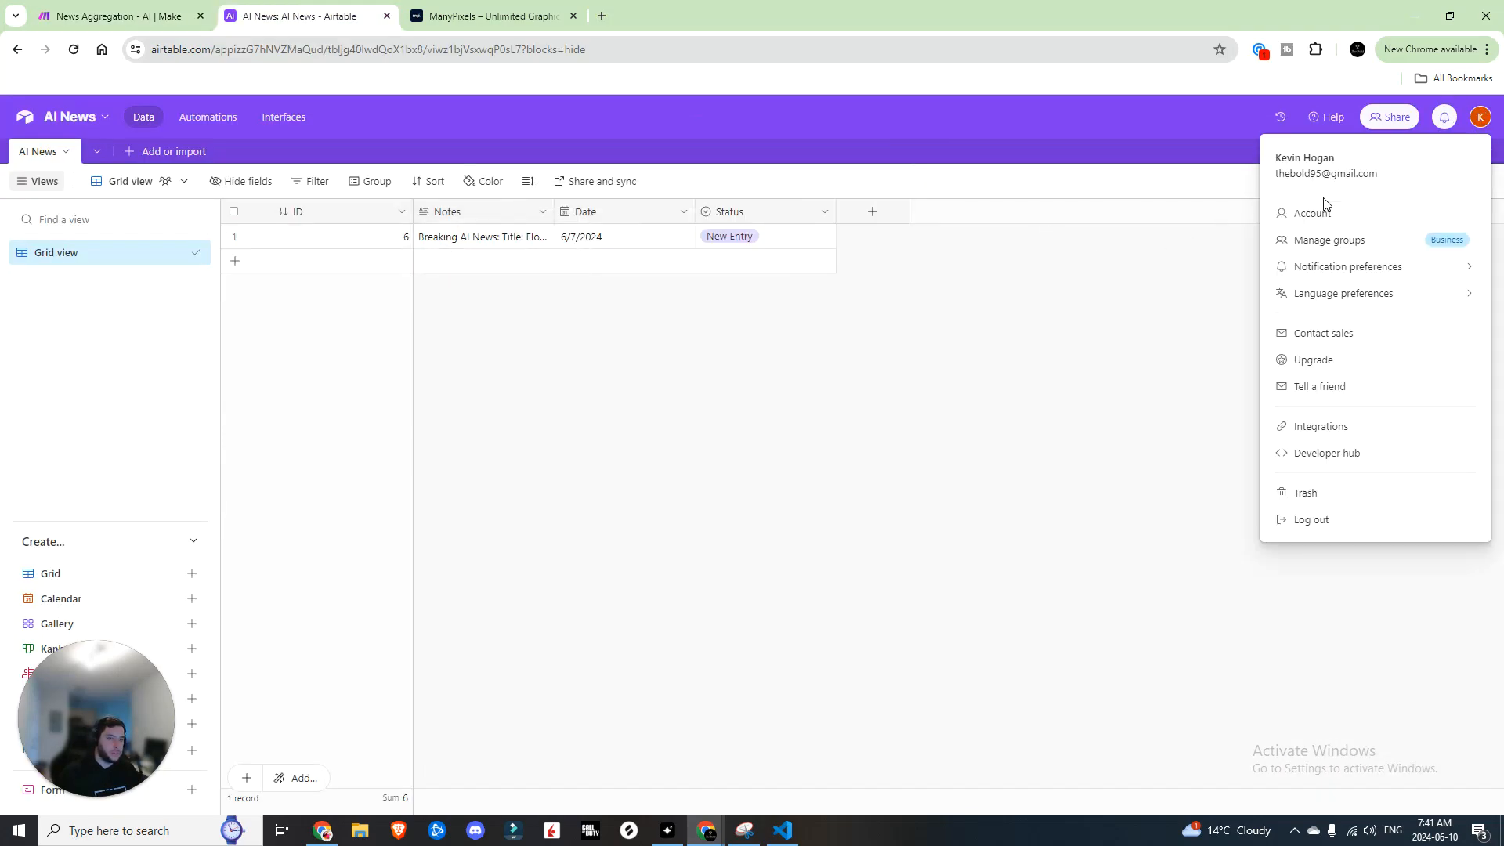
left_click(1335, 455)
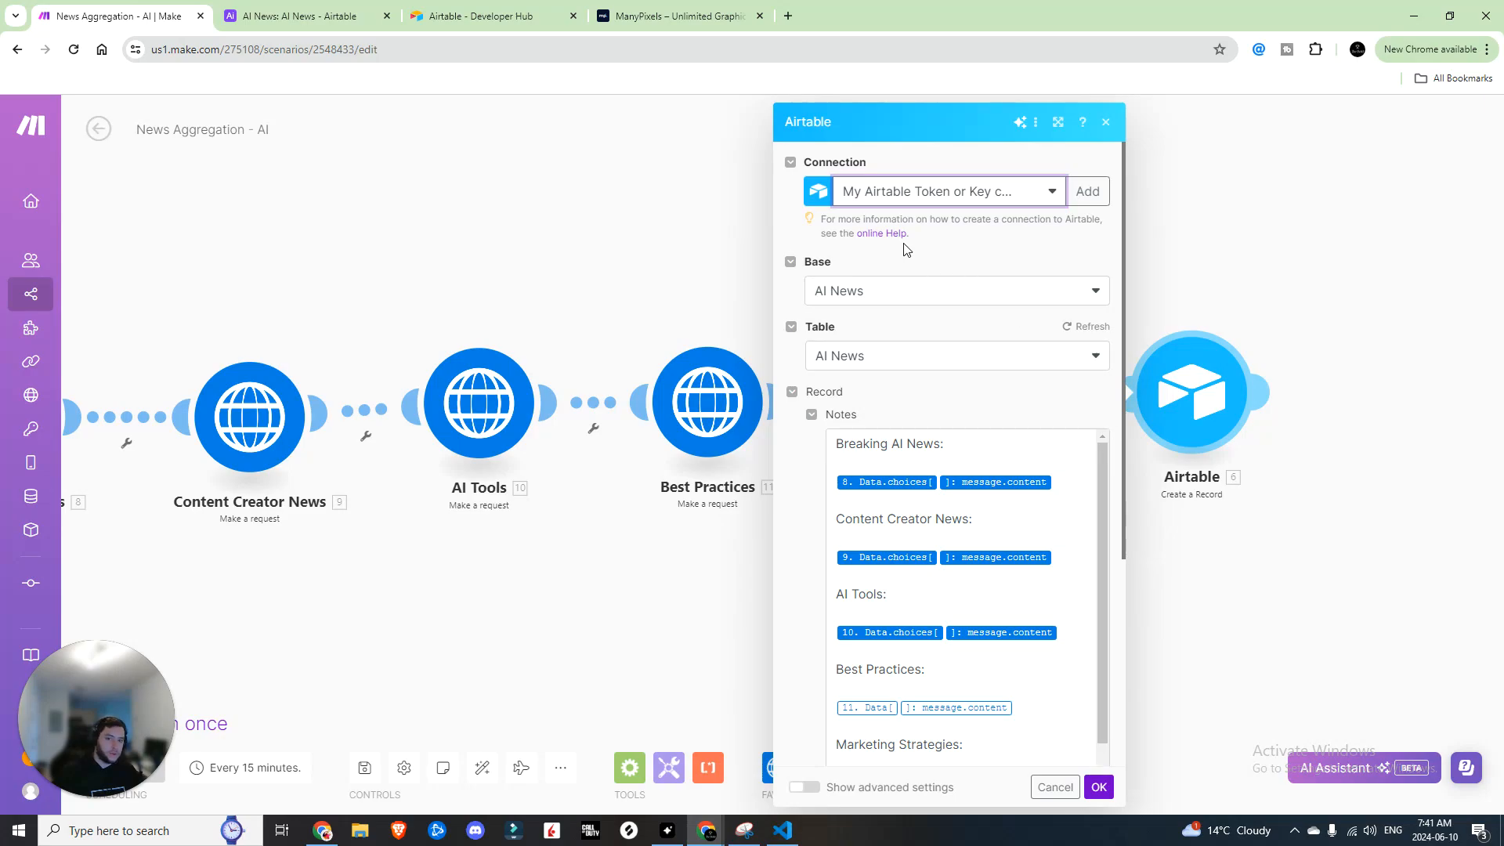
Glance at the AI News table, and return to the Make scenario to review the Airtable module's base, table and Notes mapping
left_click(271, 16)
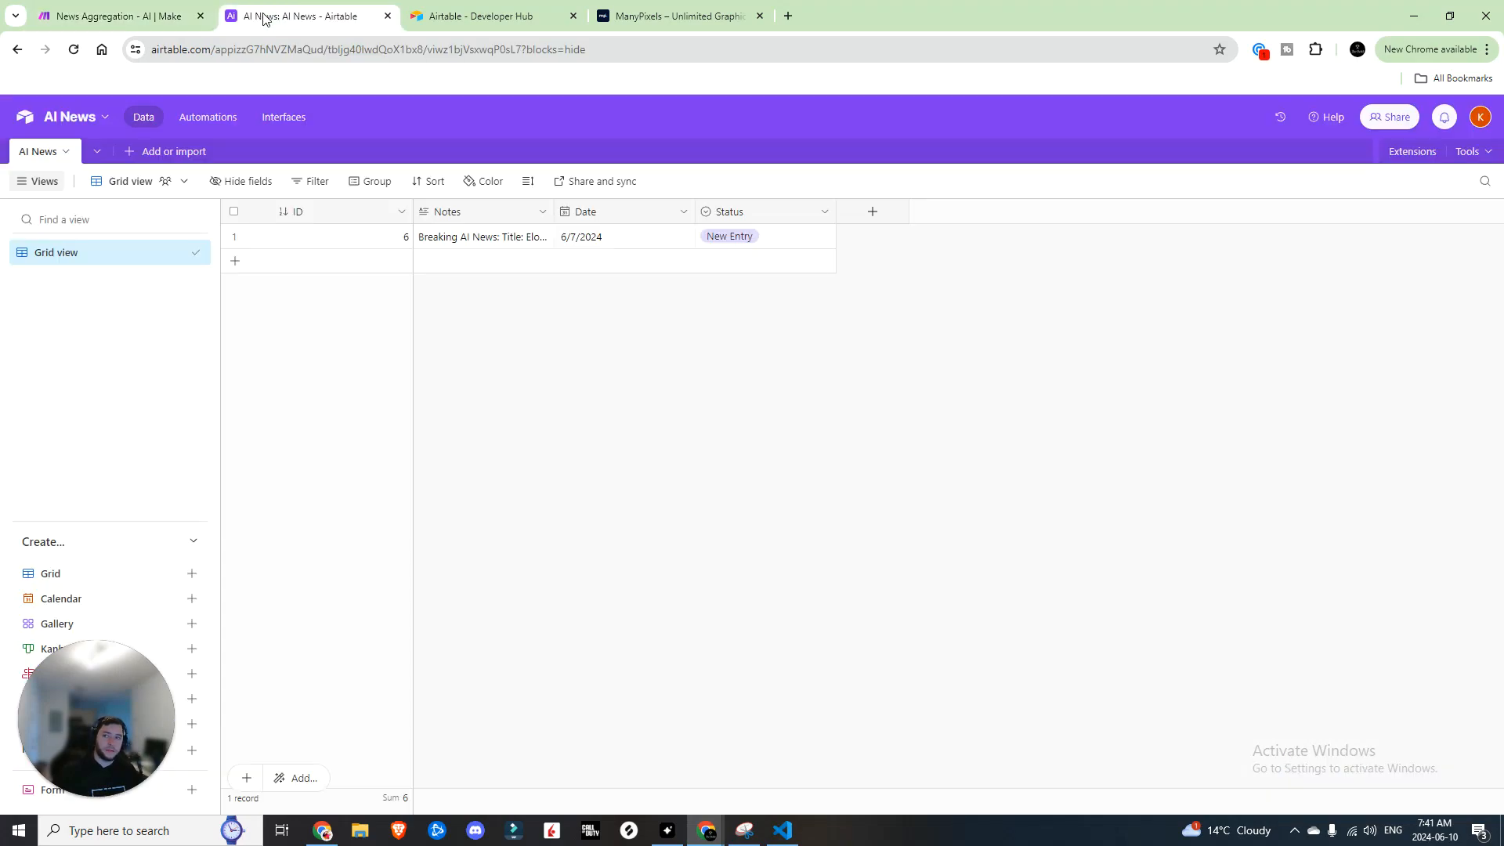
left_click(117, 15)
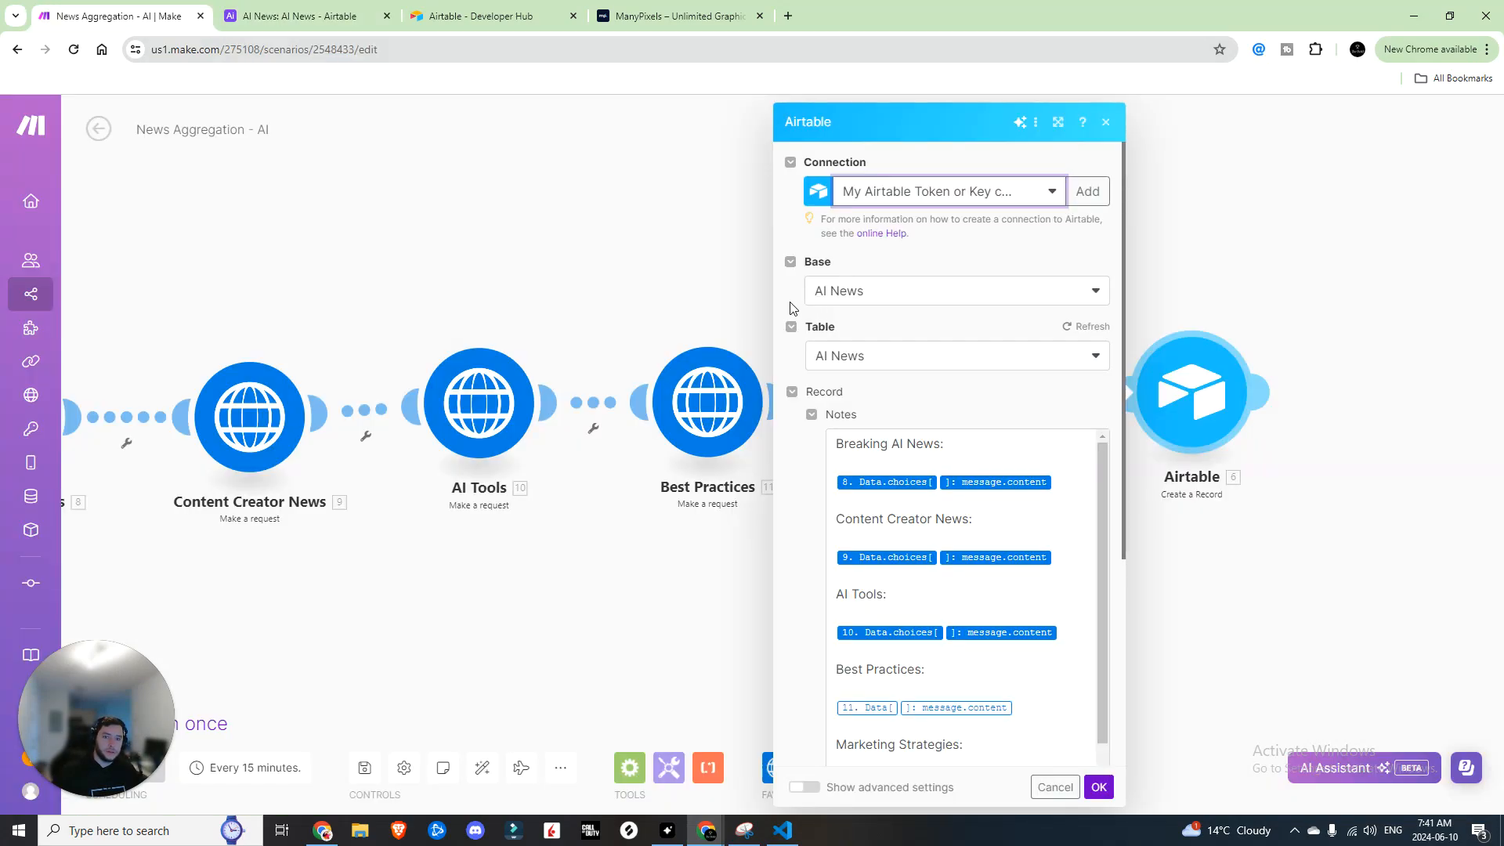
scroll(950, 531, "down", 1)
scroll(951, 532, "up", 1)
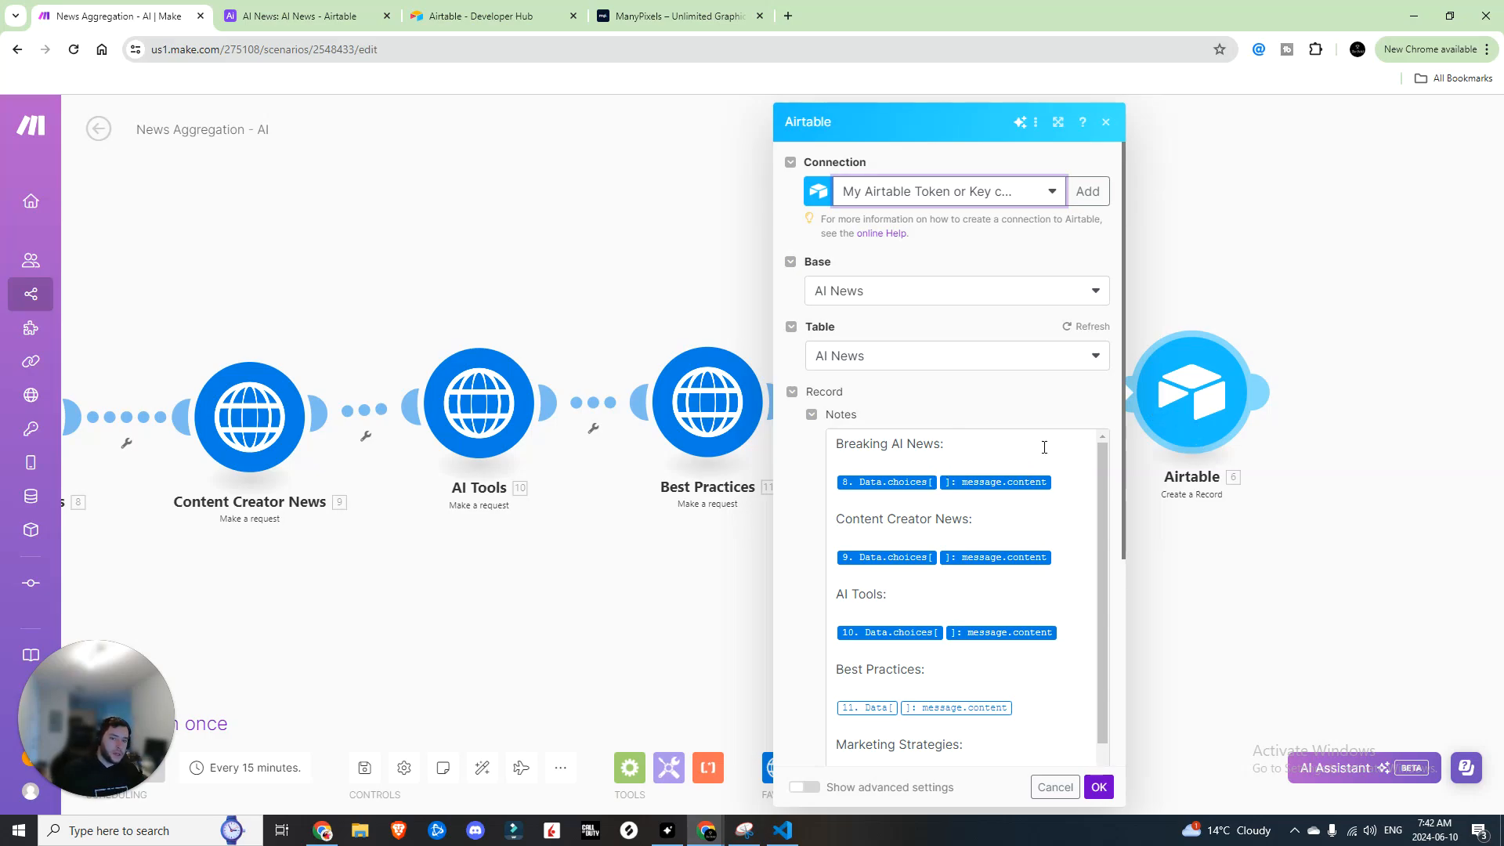
scroll(960, 543, "down", 2)
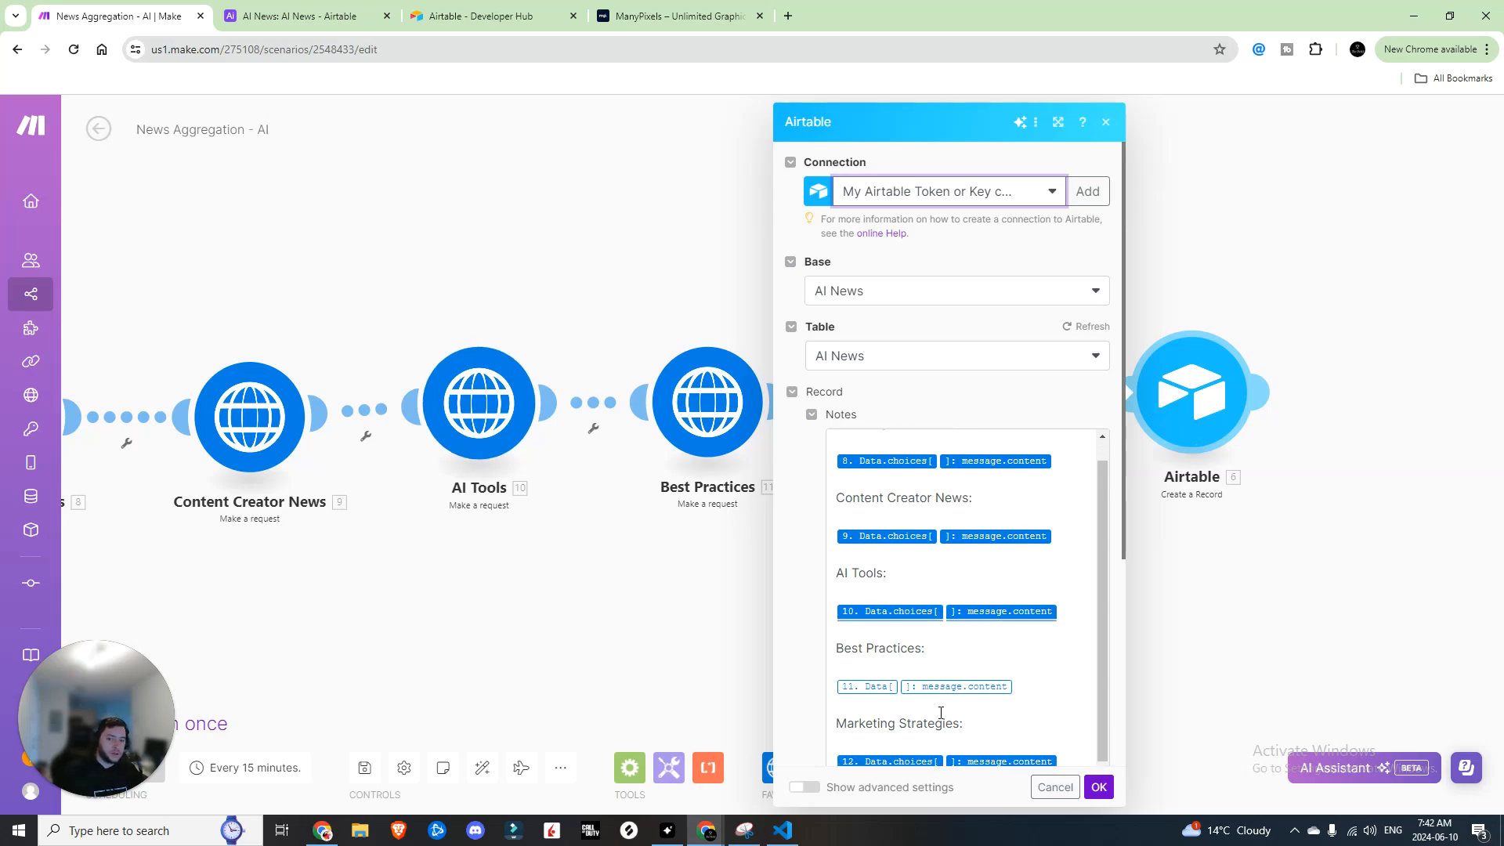
scroll(952, 509, "up", 2)
Inspect the message content under choices in the Marketing Strategies response data for the Notes mapping, and confirm the Airtable module
left_click(948, 493)
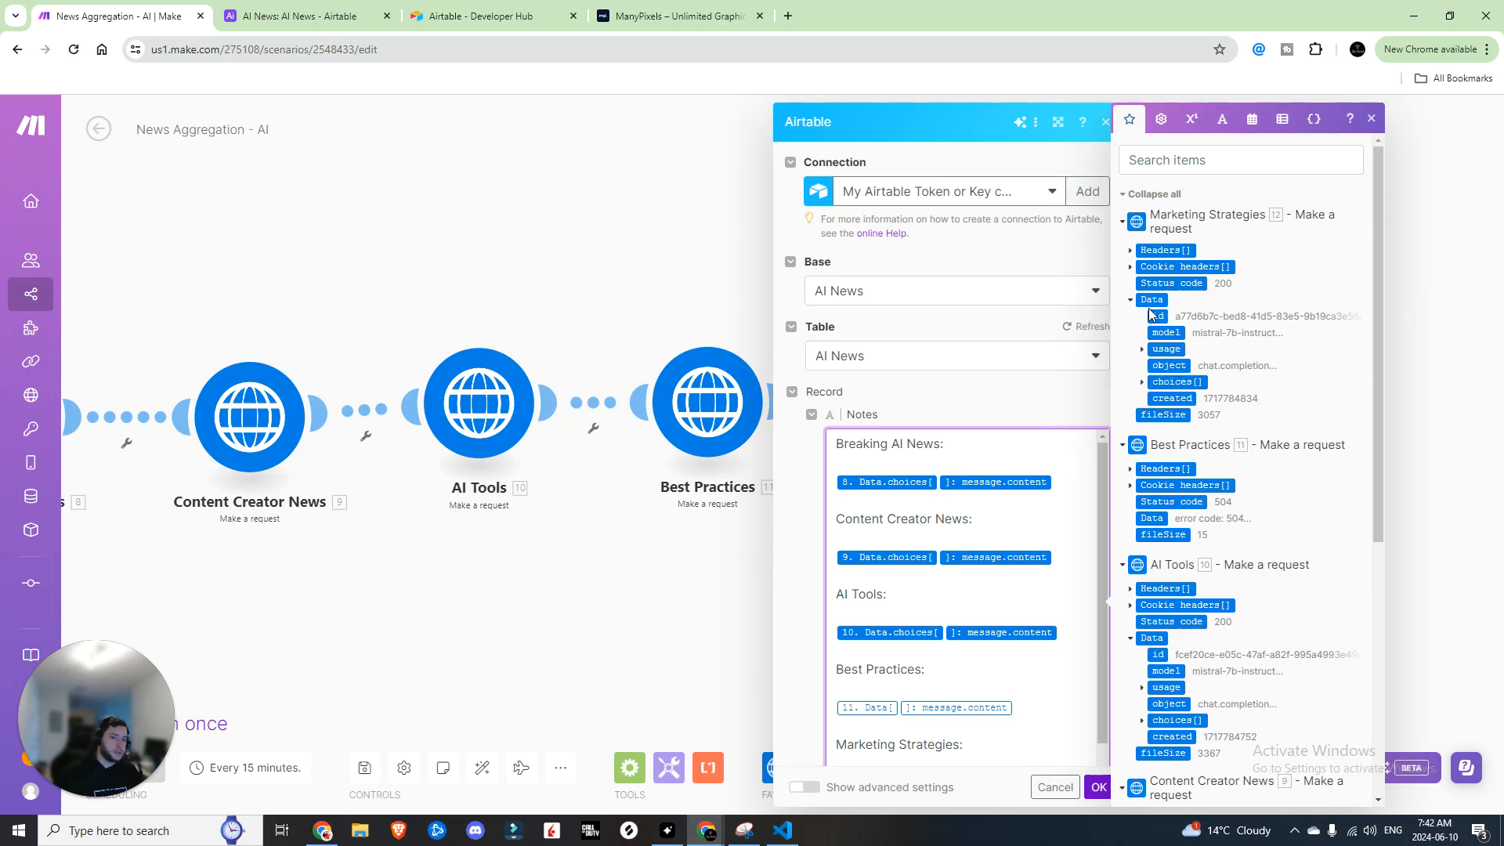
left_click(1142, 382)
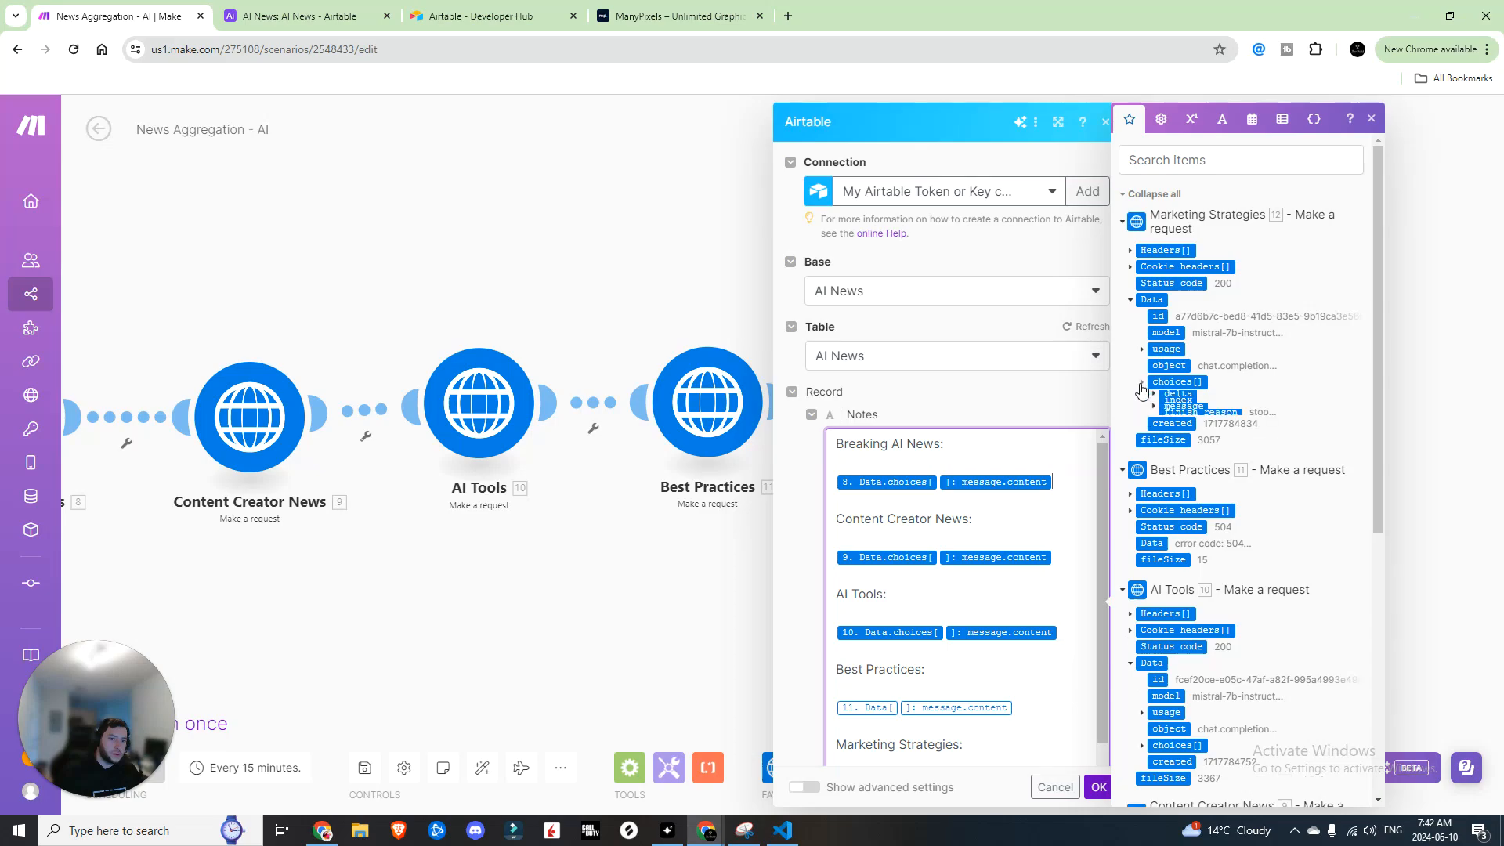
left_click(1154, 432)
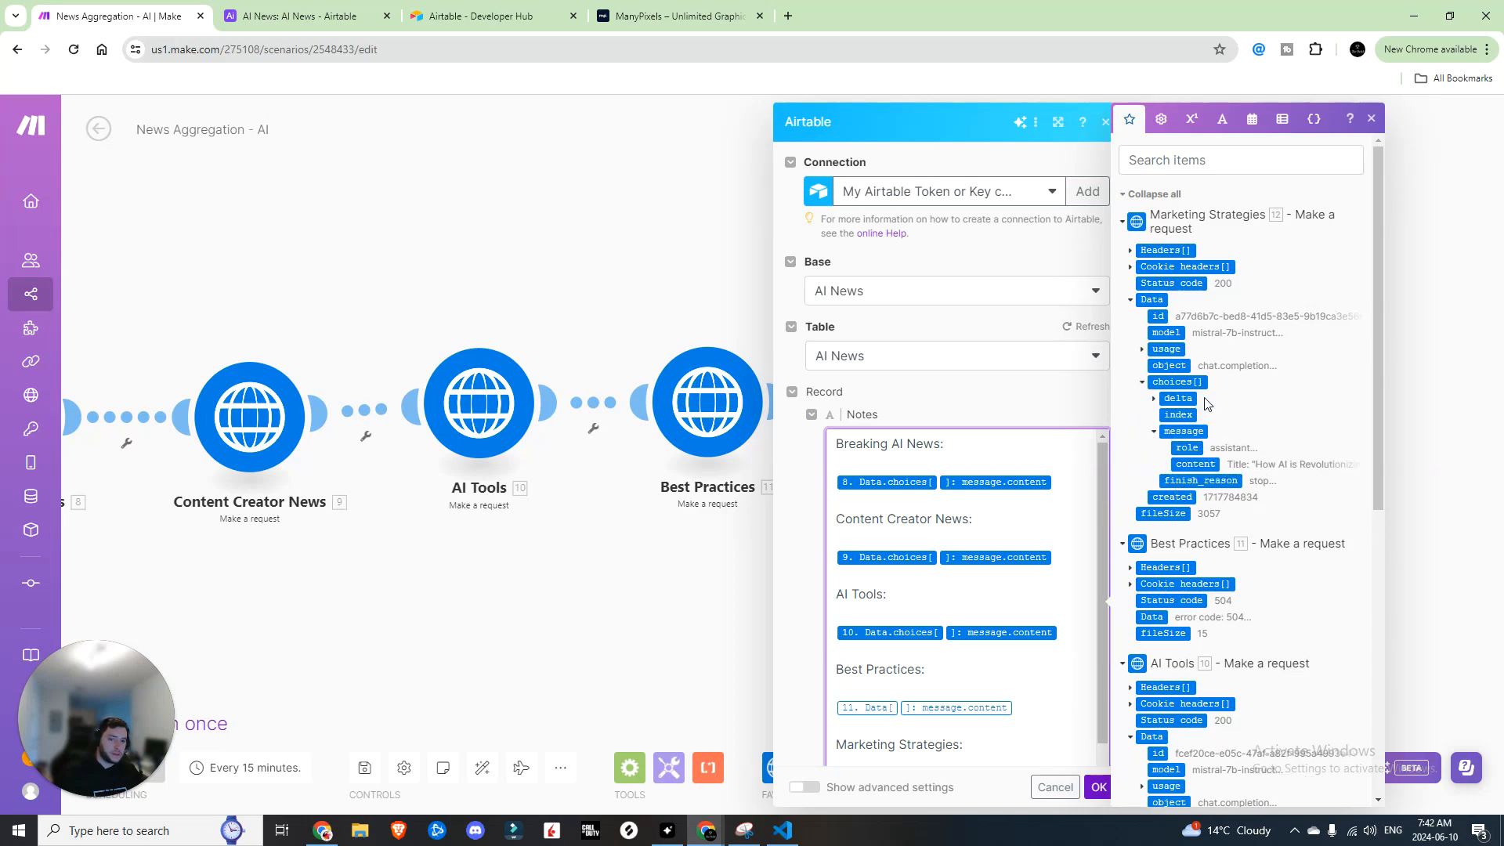
scroll(1360, 683, "down", 5)
left_click(1370, 118)
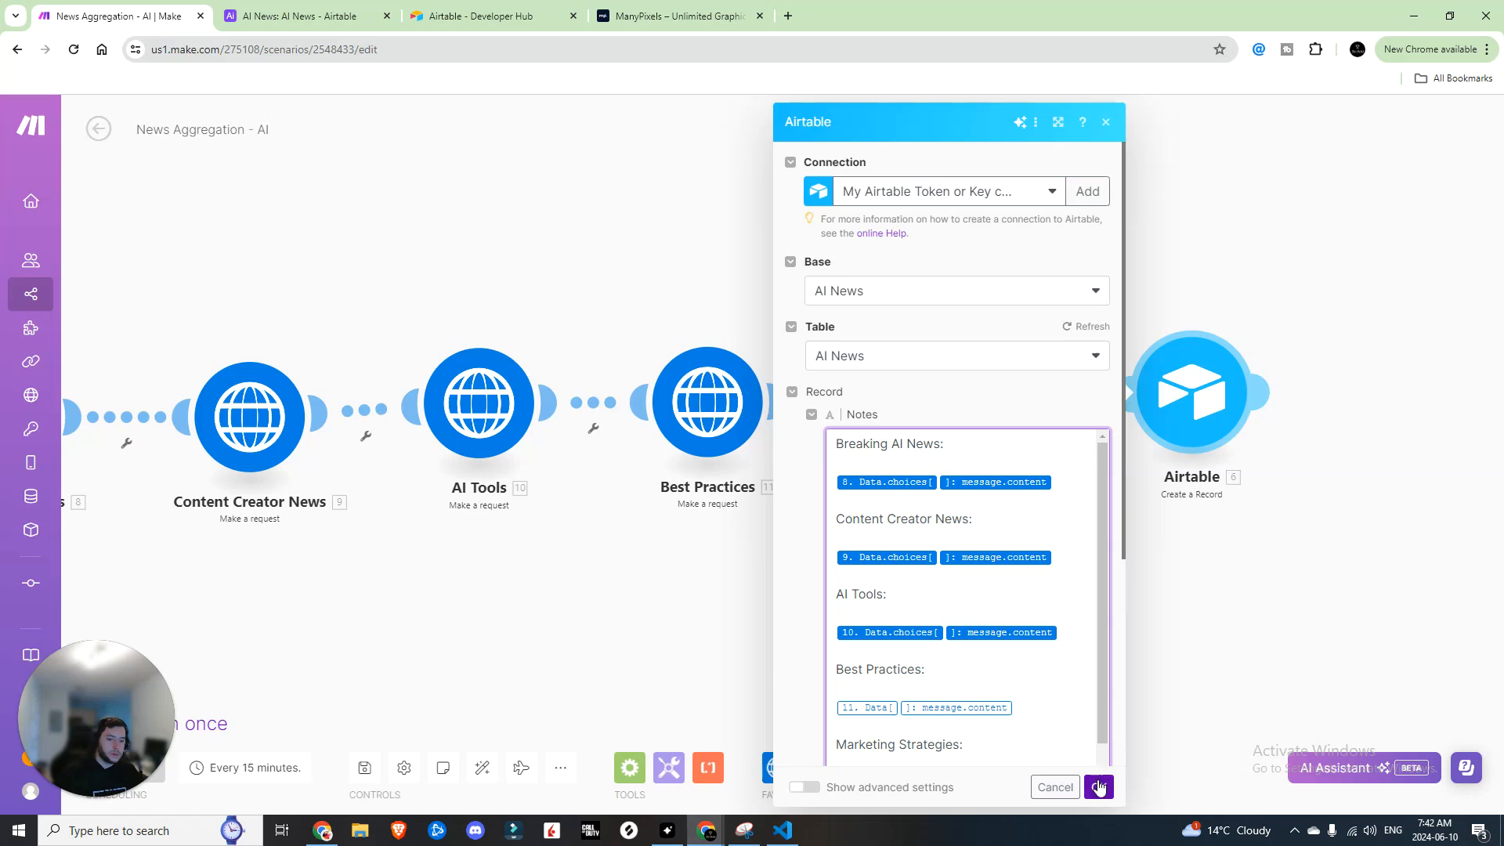
left_click(1098, 787)
Reopen the Airtable module, look through its mapped Notes sections, and confirm the settings
left_click(1217, 386)
scroll(963, 626, "down", 5)
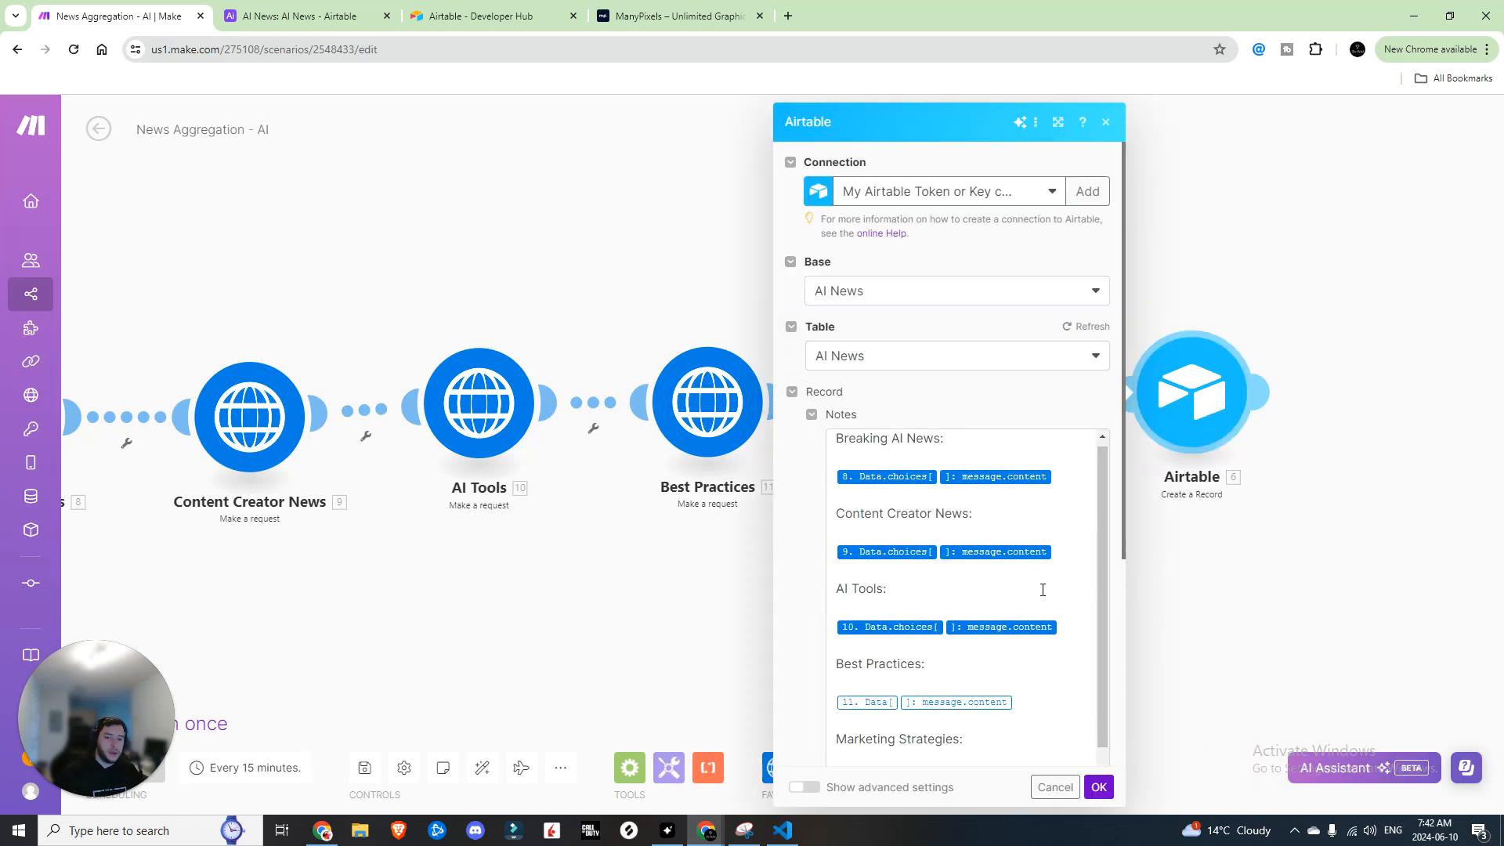
left_click(1361, 786)
Switch to the Airtable base and look at the ID field's options and the field types available for a new field
left_click(375, 20)
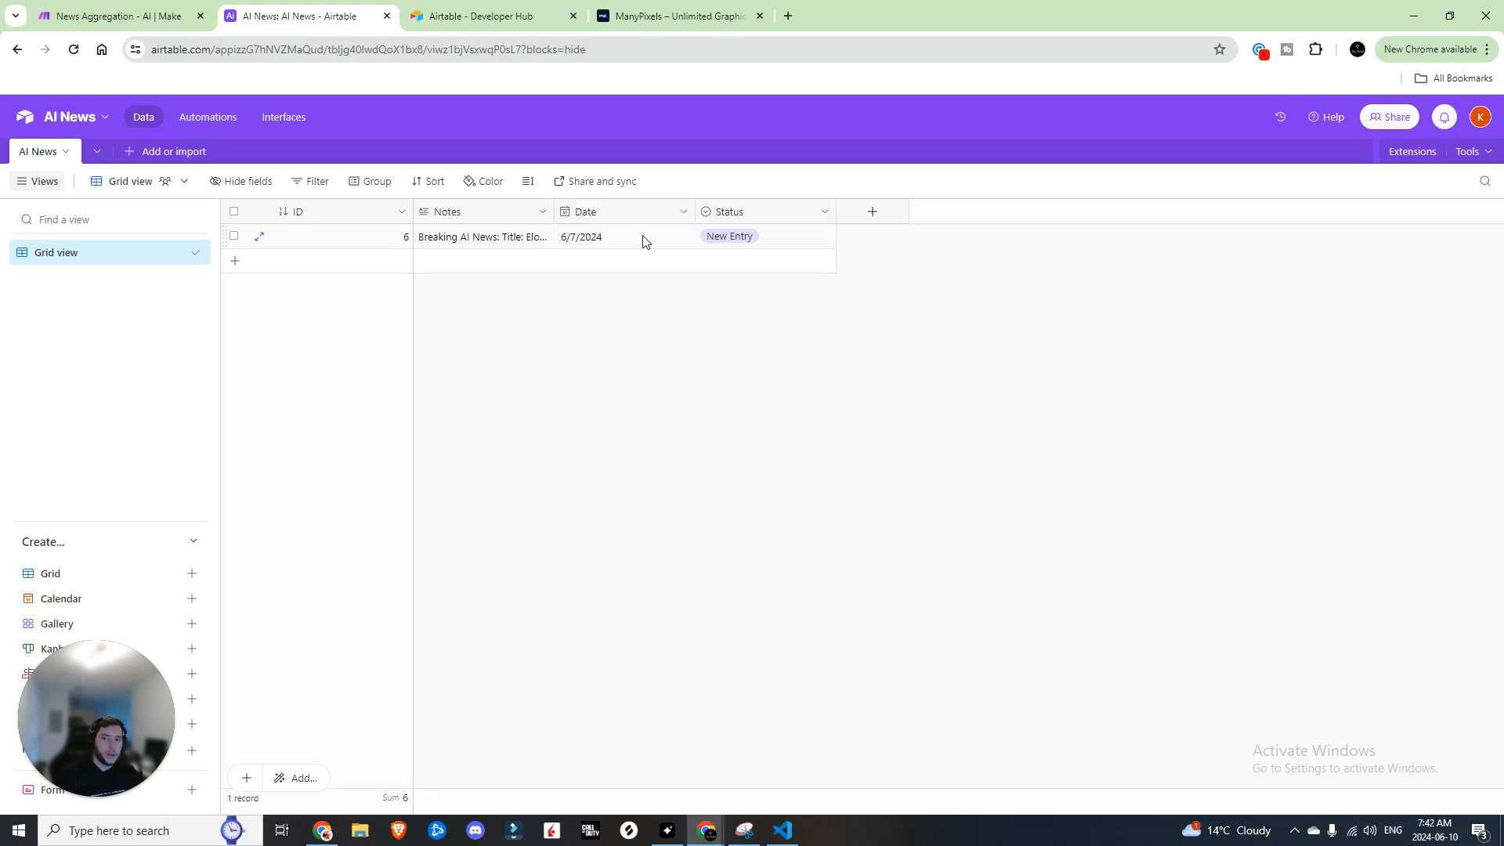
left_click(401, 212)
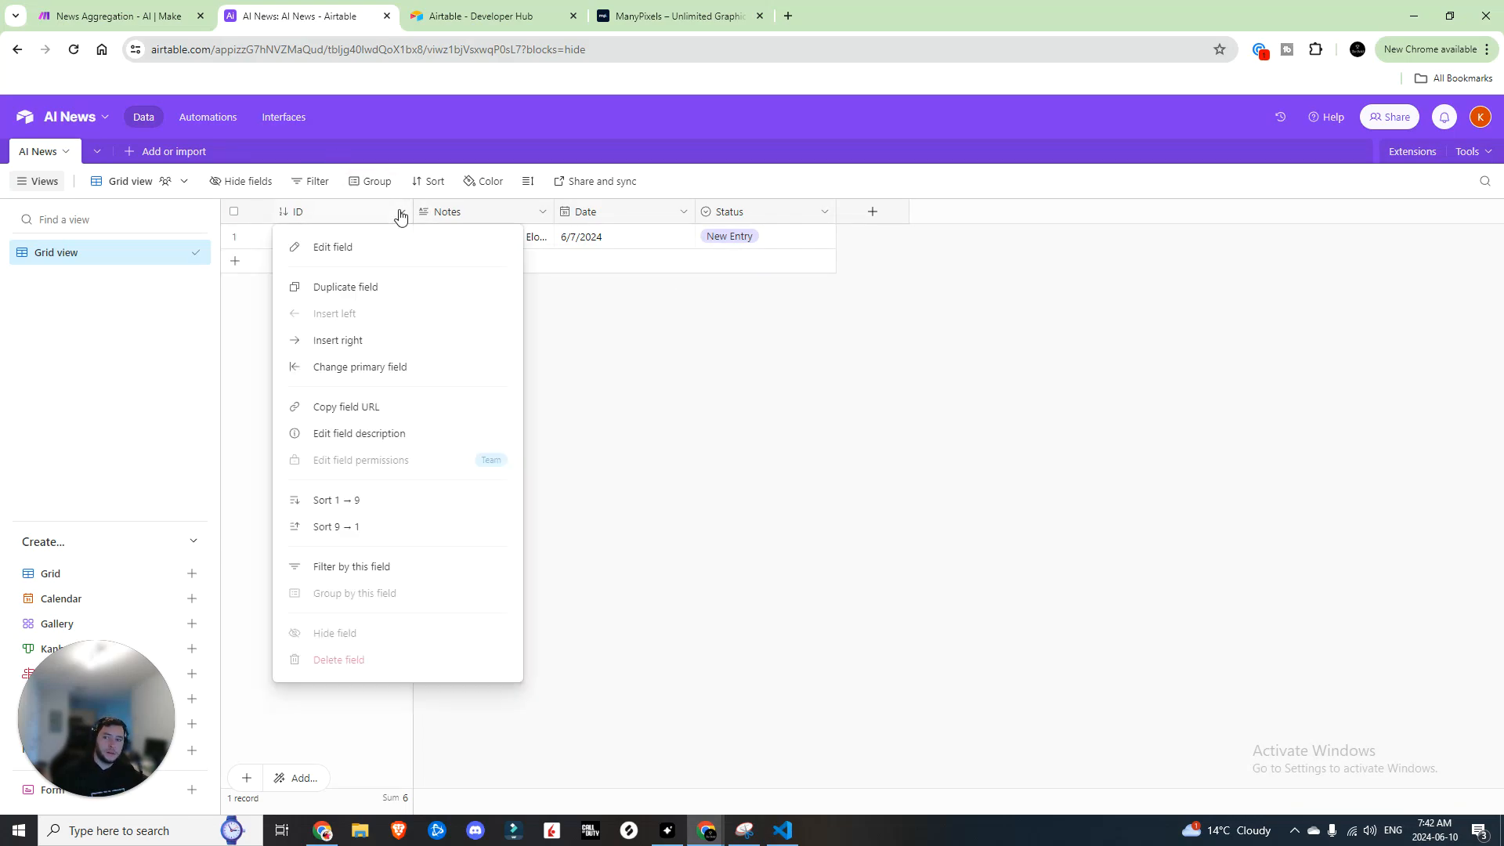
left_click(570, 359)
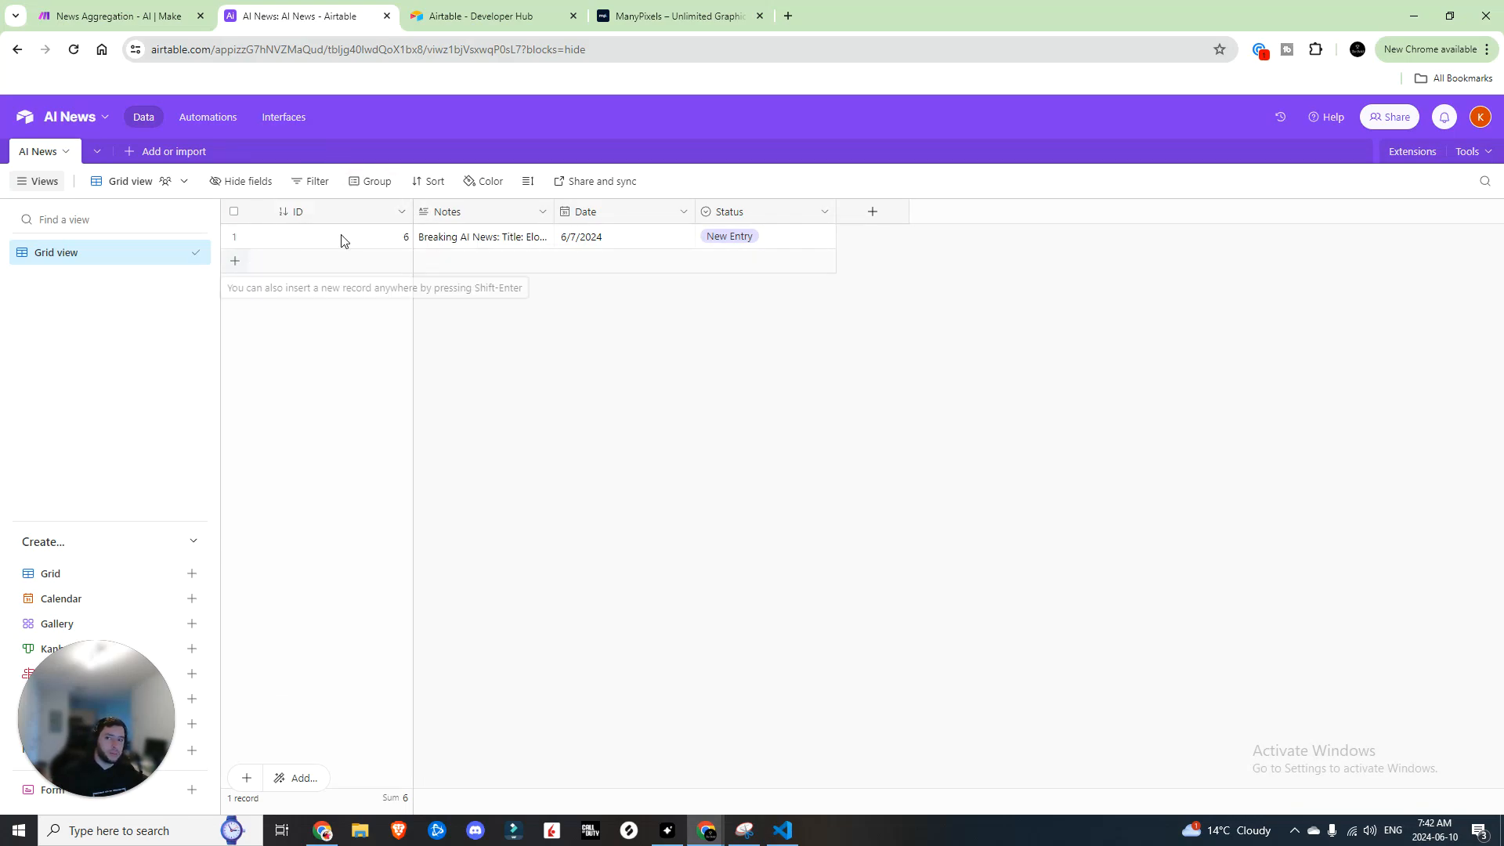
left_click(872, 214)
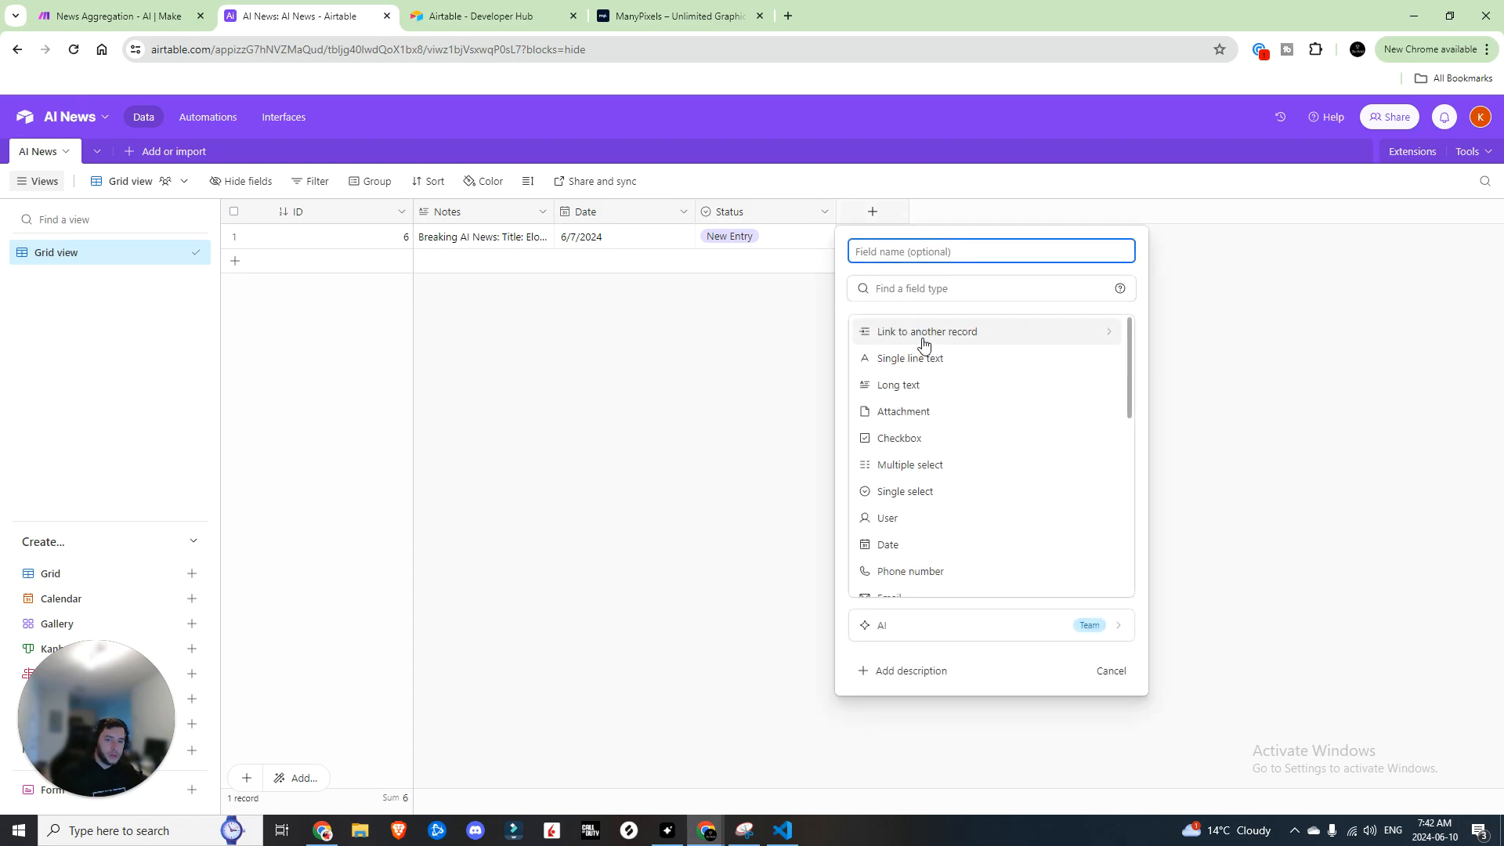
scroll(928, 538, "down", 5)
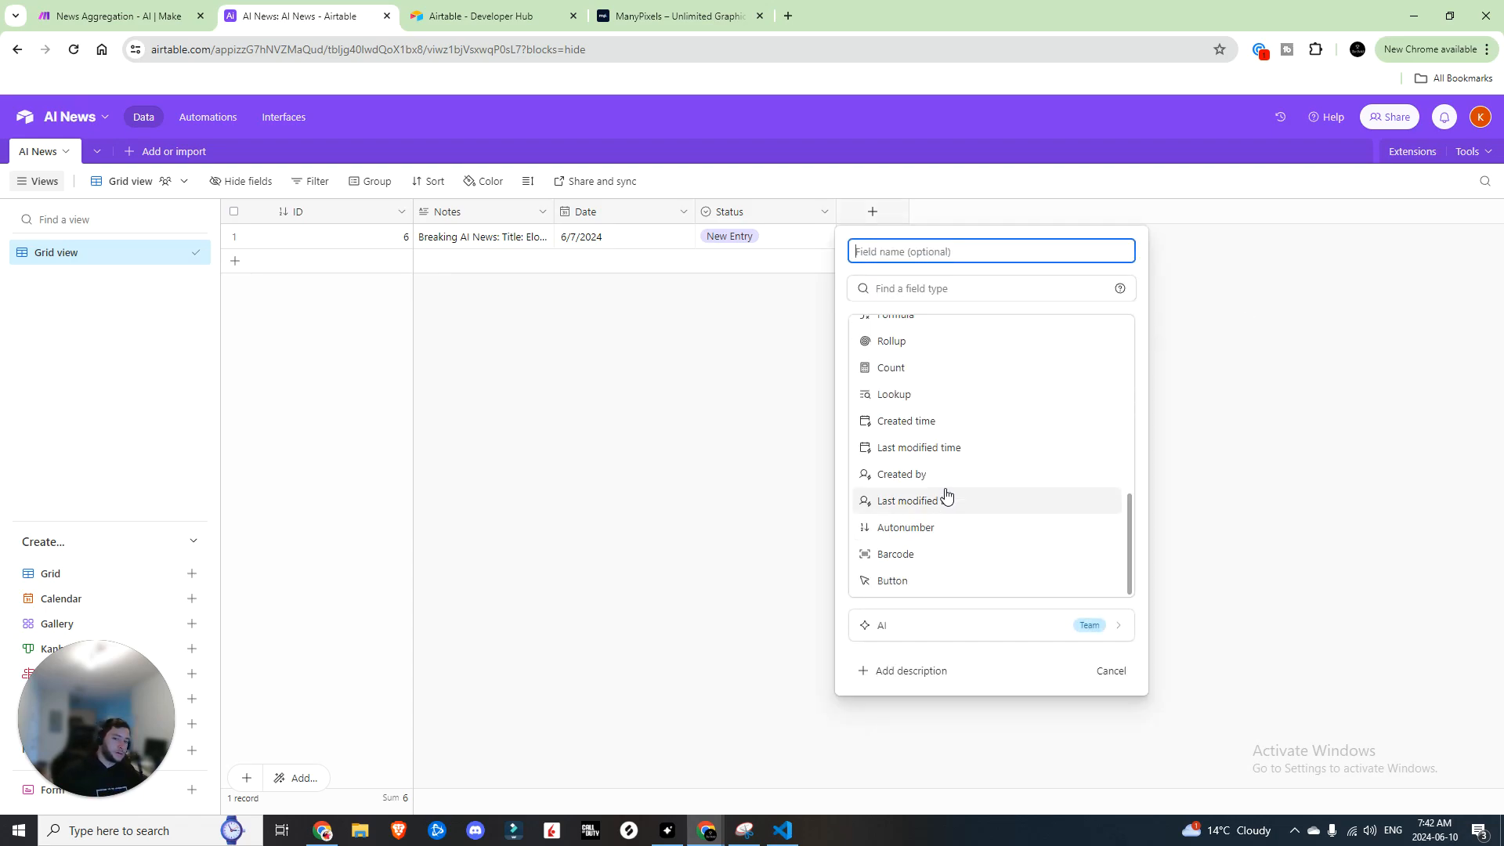
left_click(710, 442)
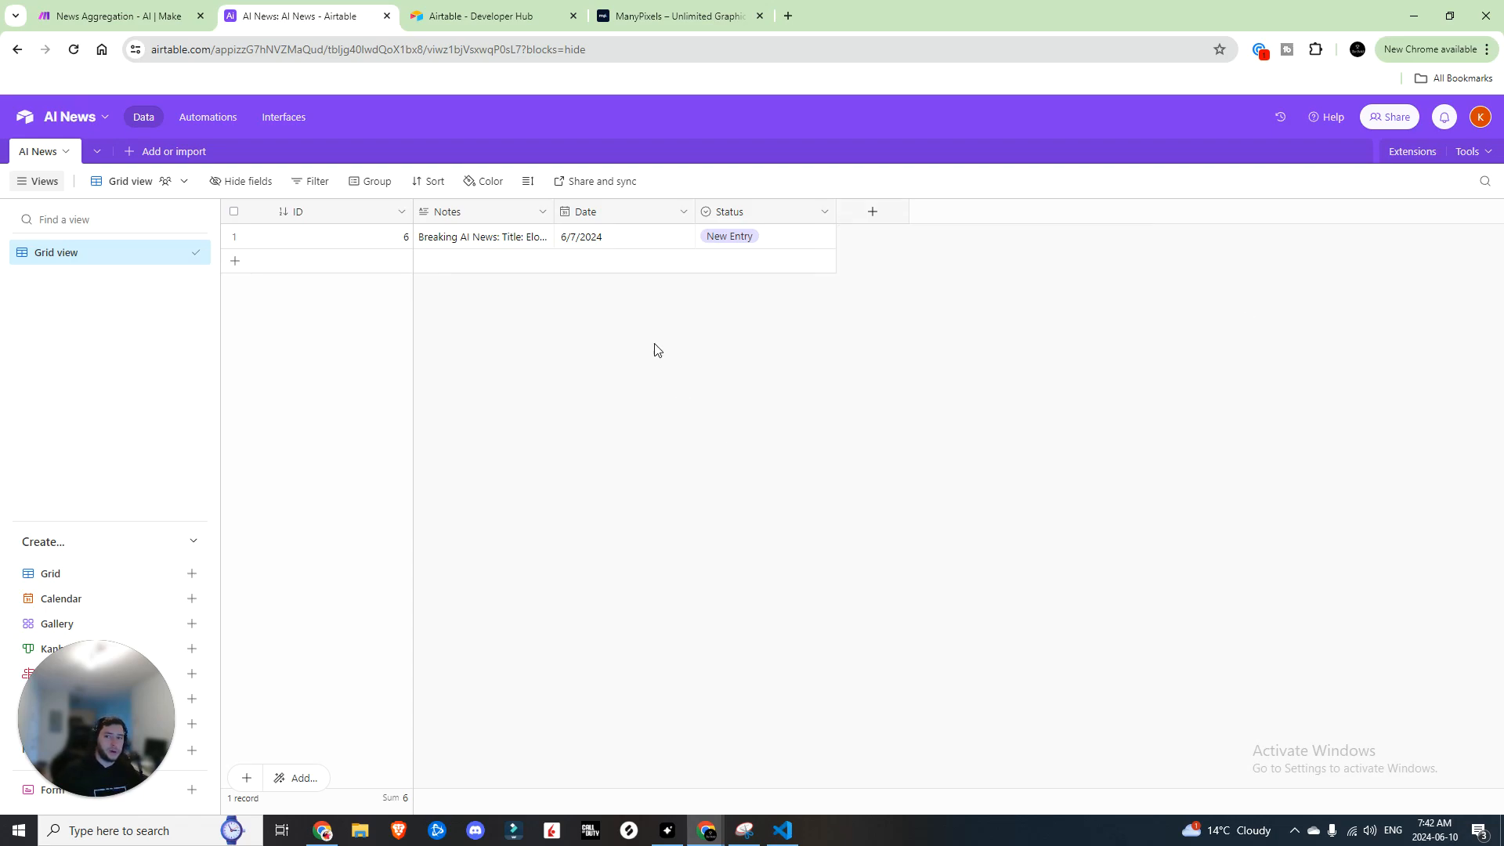
Check the Notes field's type settings, and expand and close the record's notes
left_click(468, 214)
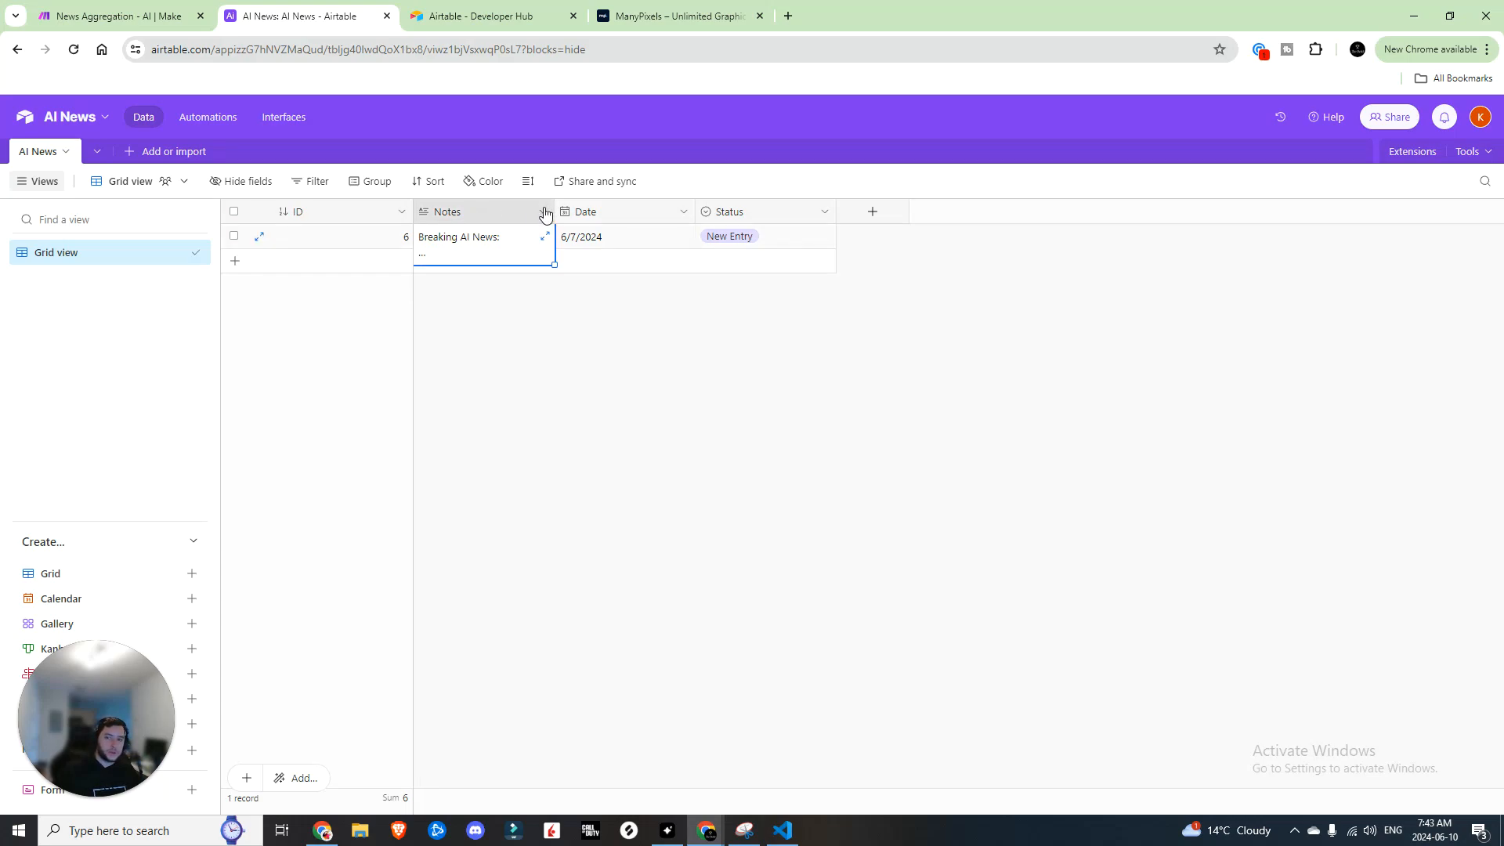
left_click(542, 211)
left_click(473, 248)
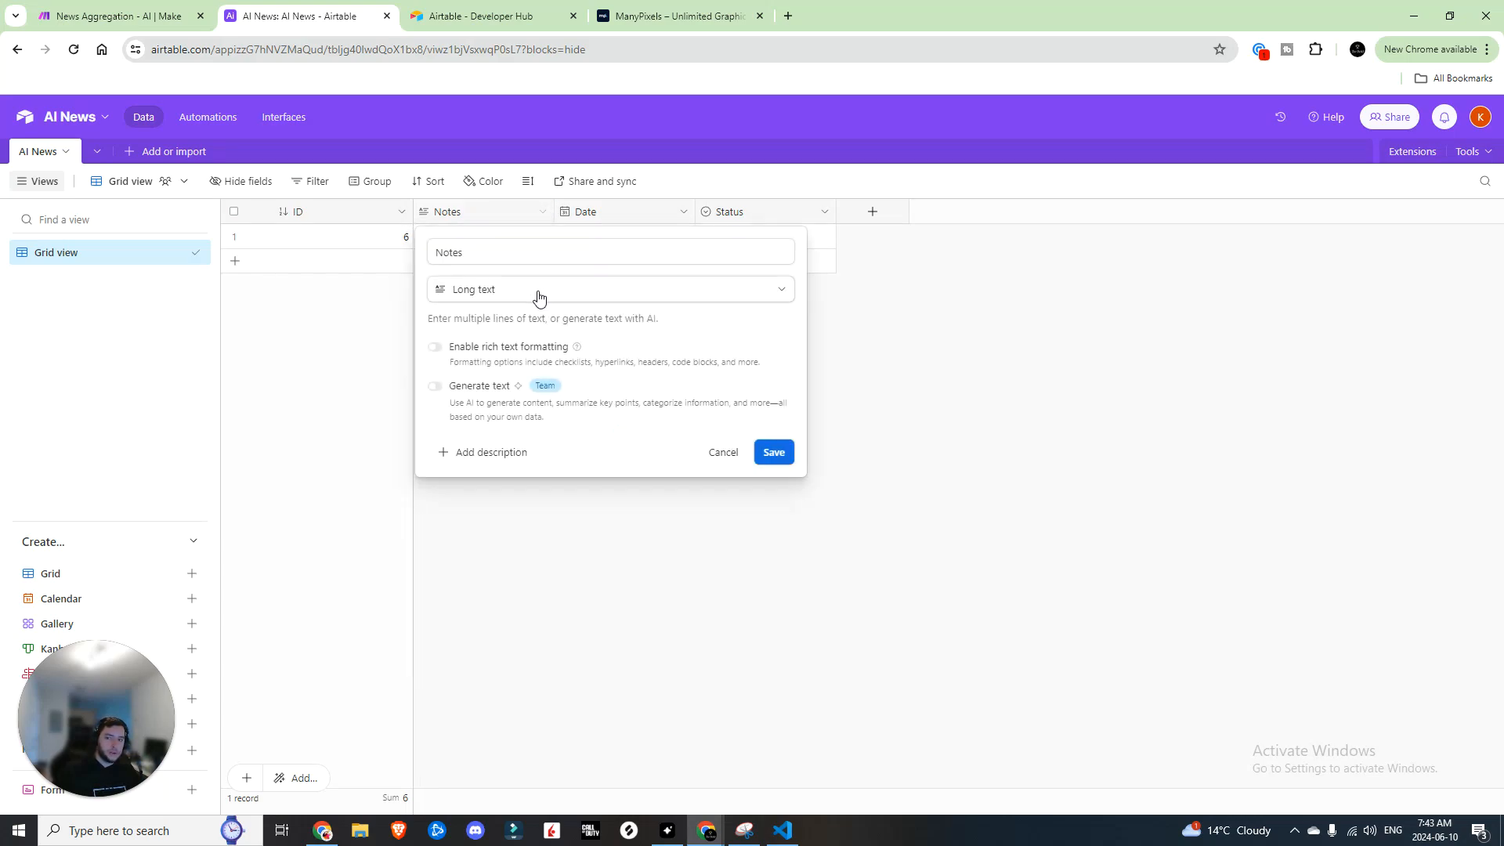
key("Escape")
left_click(535, 237)
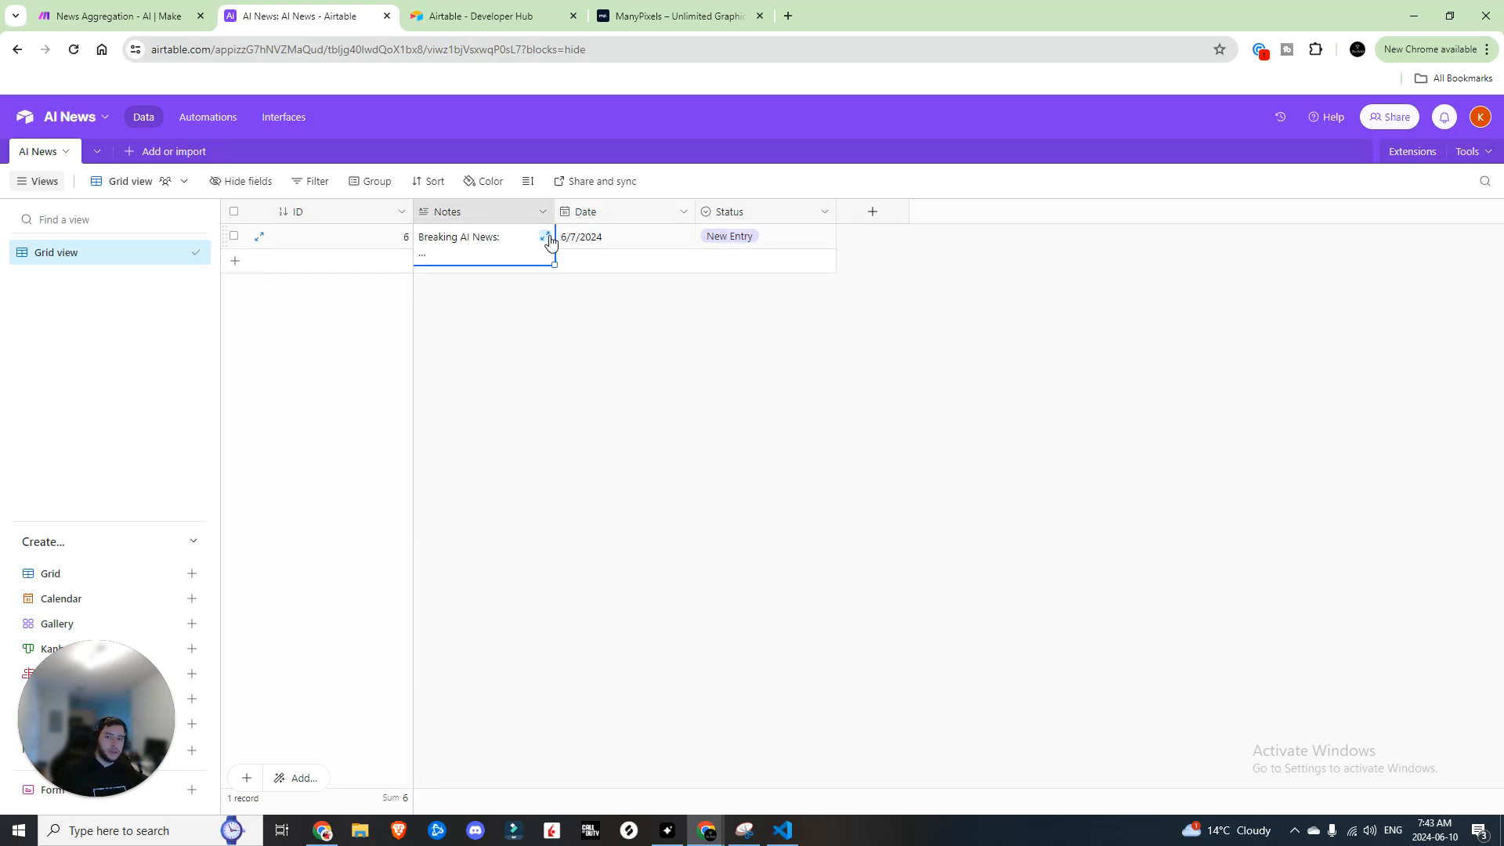
left_click(544, 236)
left_click(909, 184)
Return to the Make scenario and review how the Airtable module maps each news section into Notes
left_click(151, 6)
left_click(1022, 454)
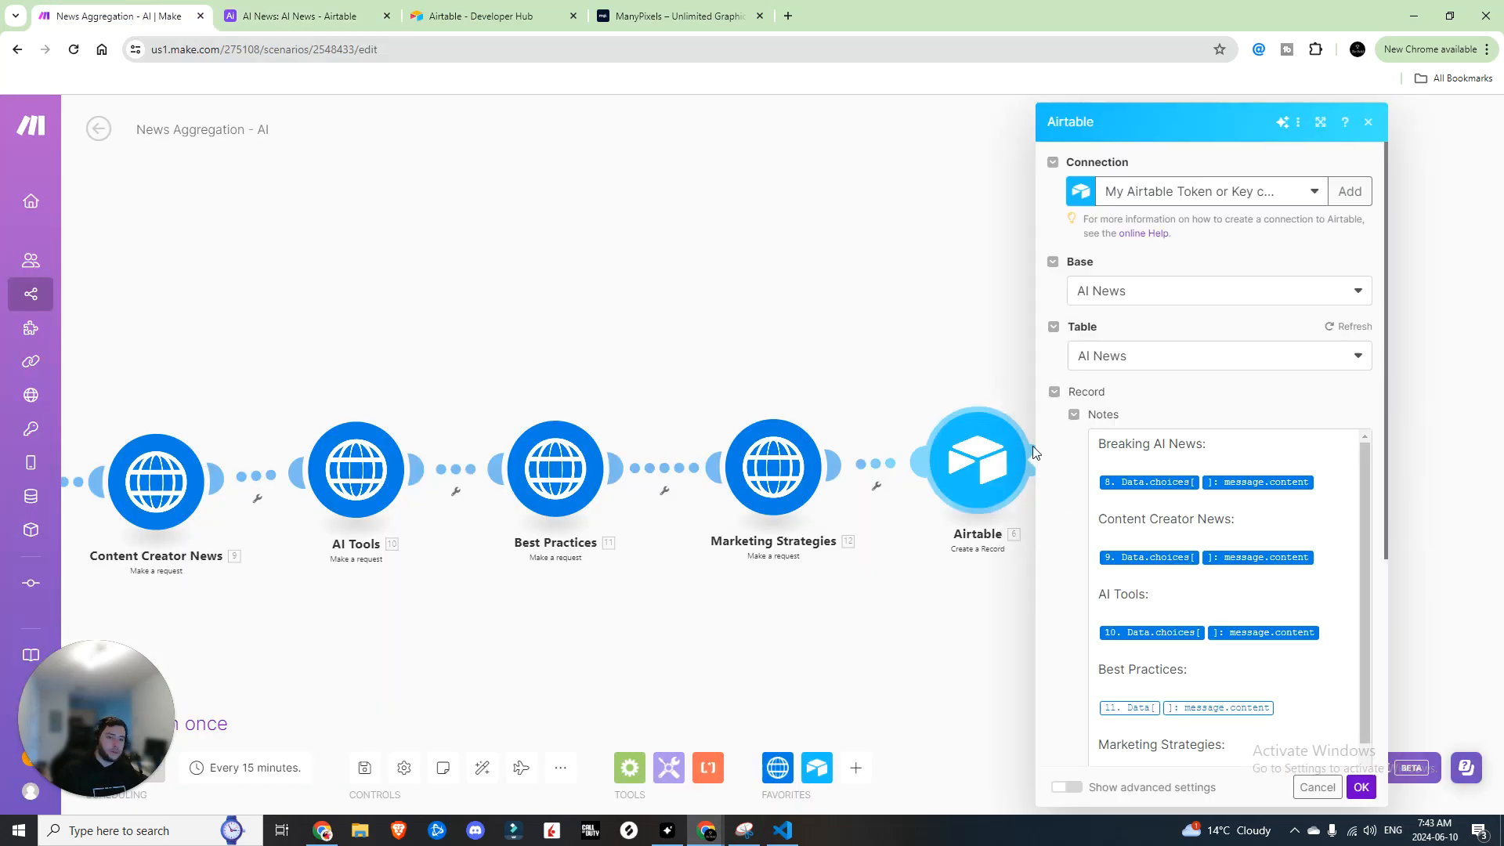
scroll(1236, 584, "down", 4)
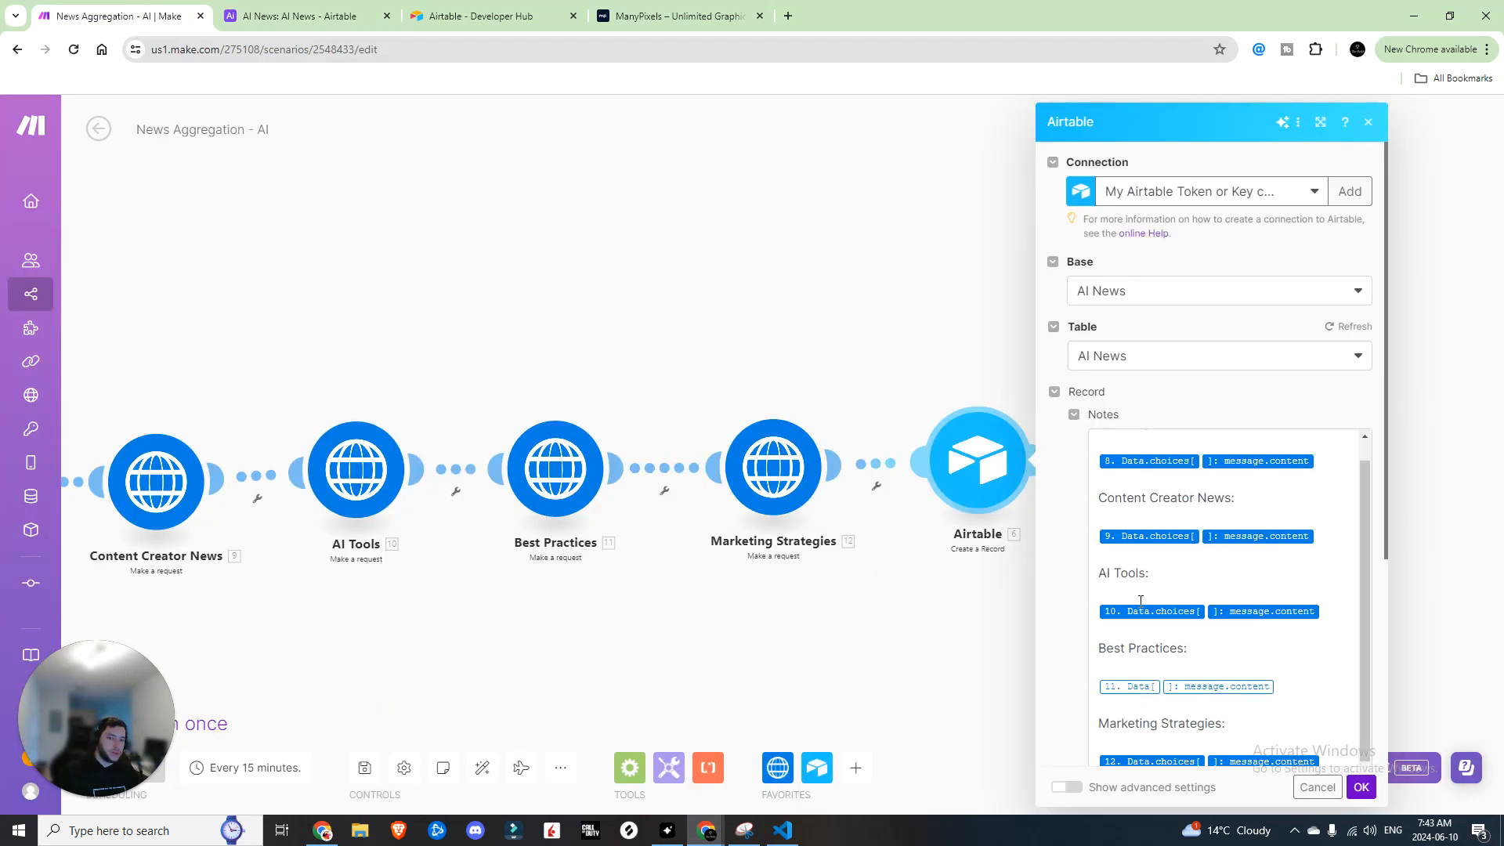
Switch to the Airtable base, check the Date field's format and current-date default, and save its settings
key("ctrl+Tab")
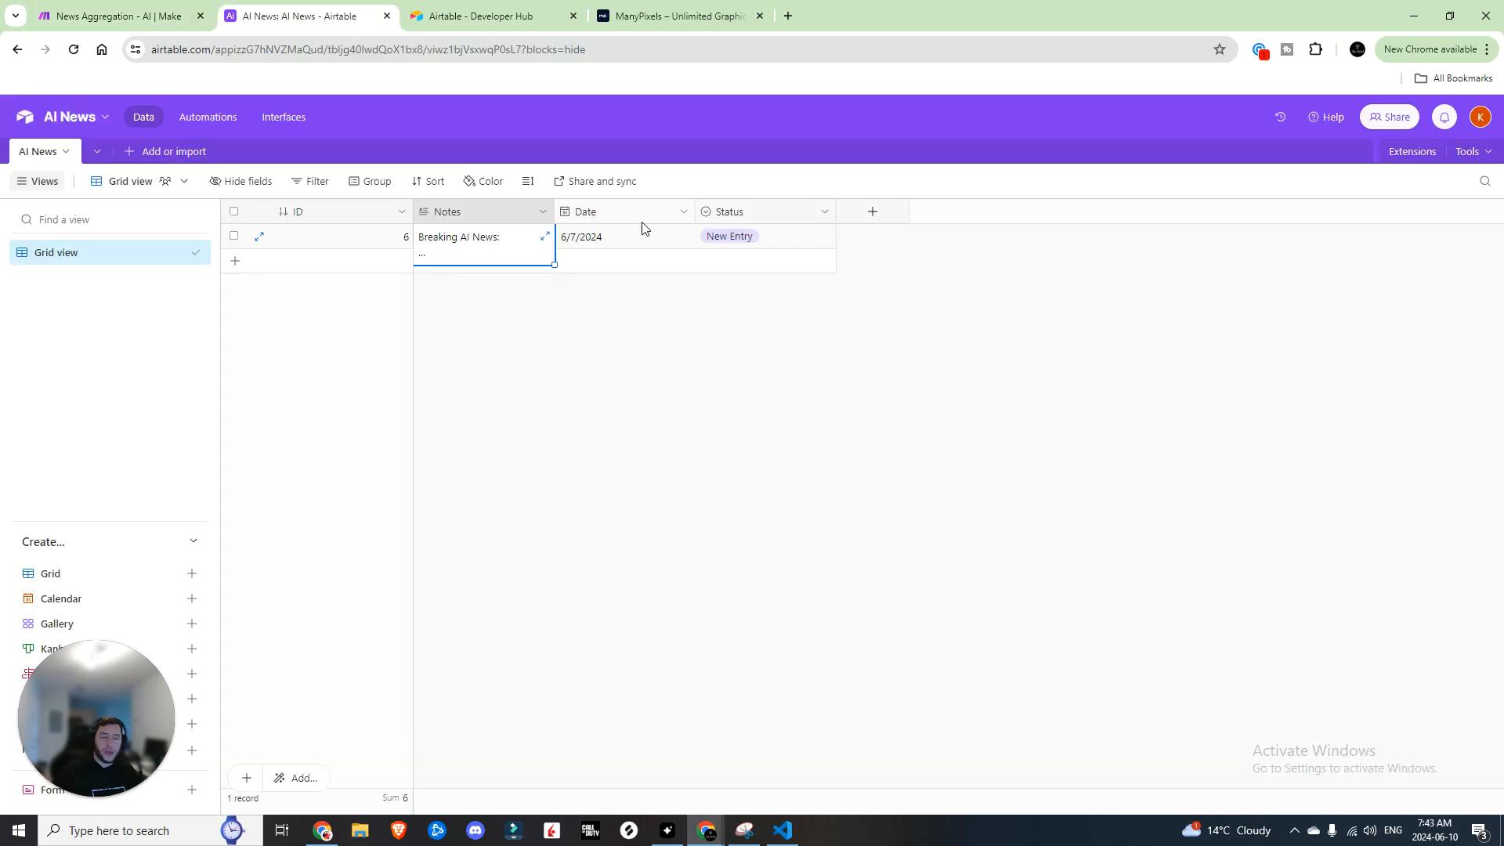
right_click(671, 214)
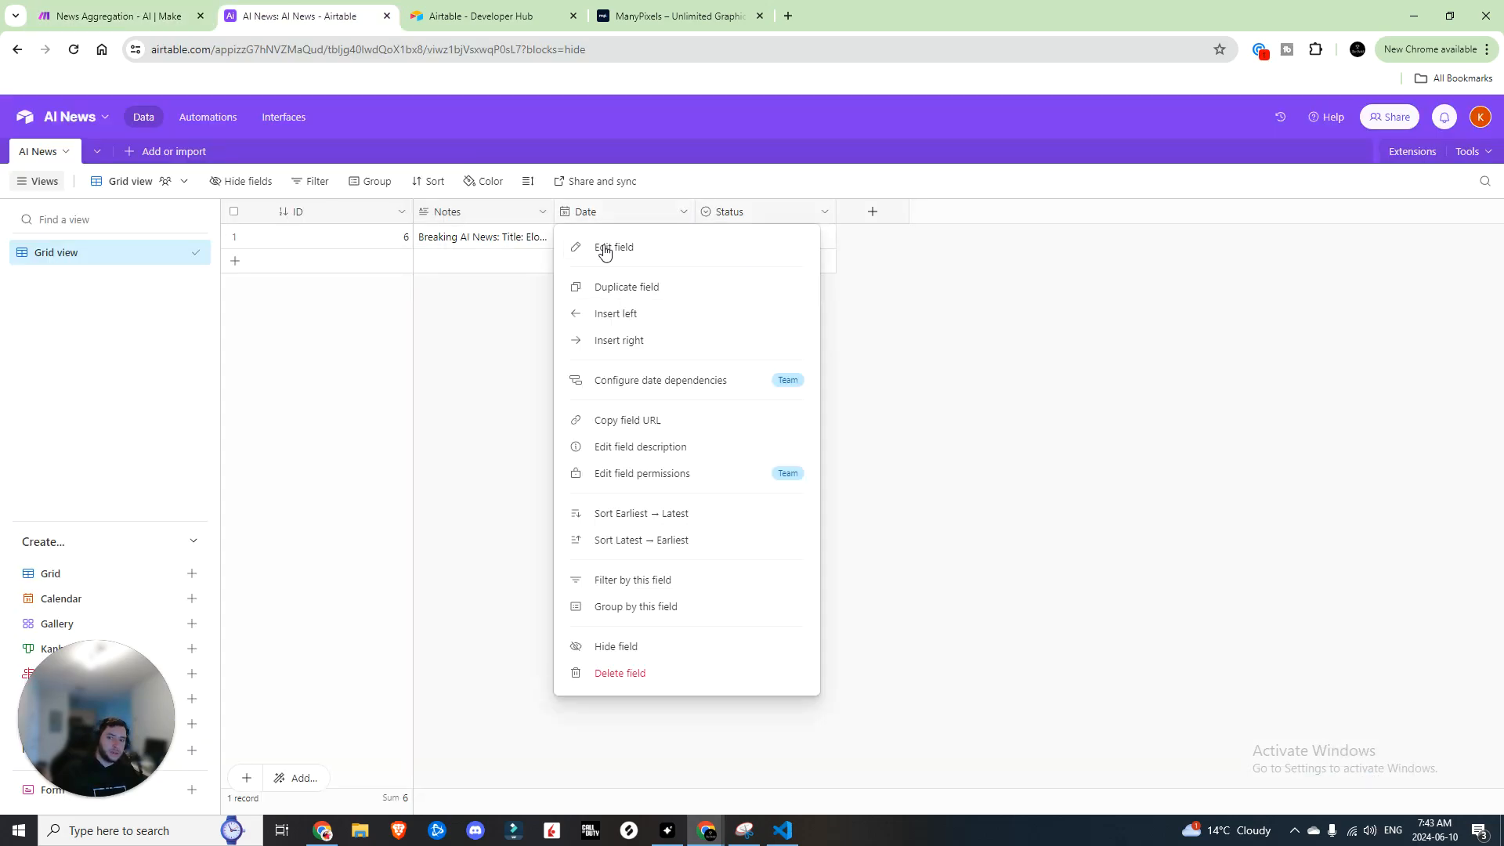
left_click(598, 245)
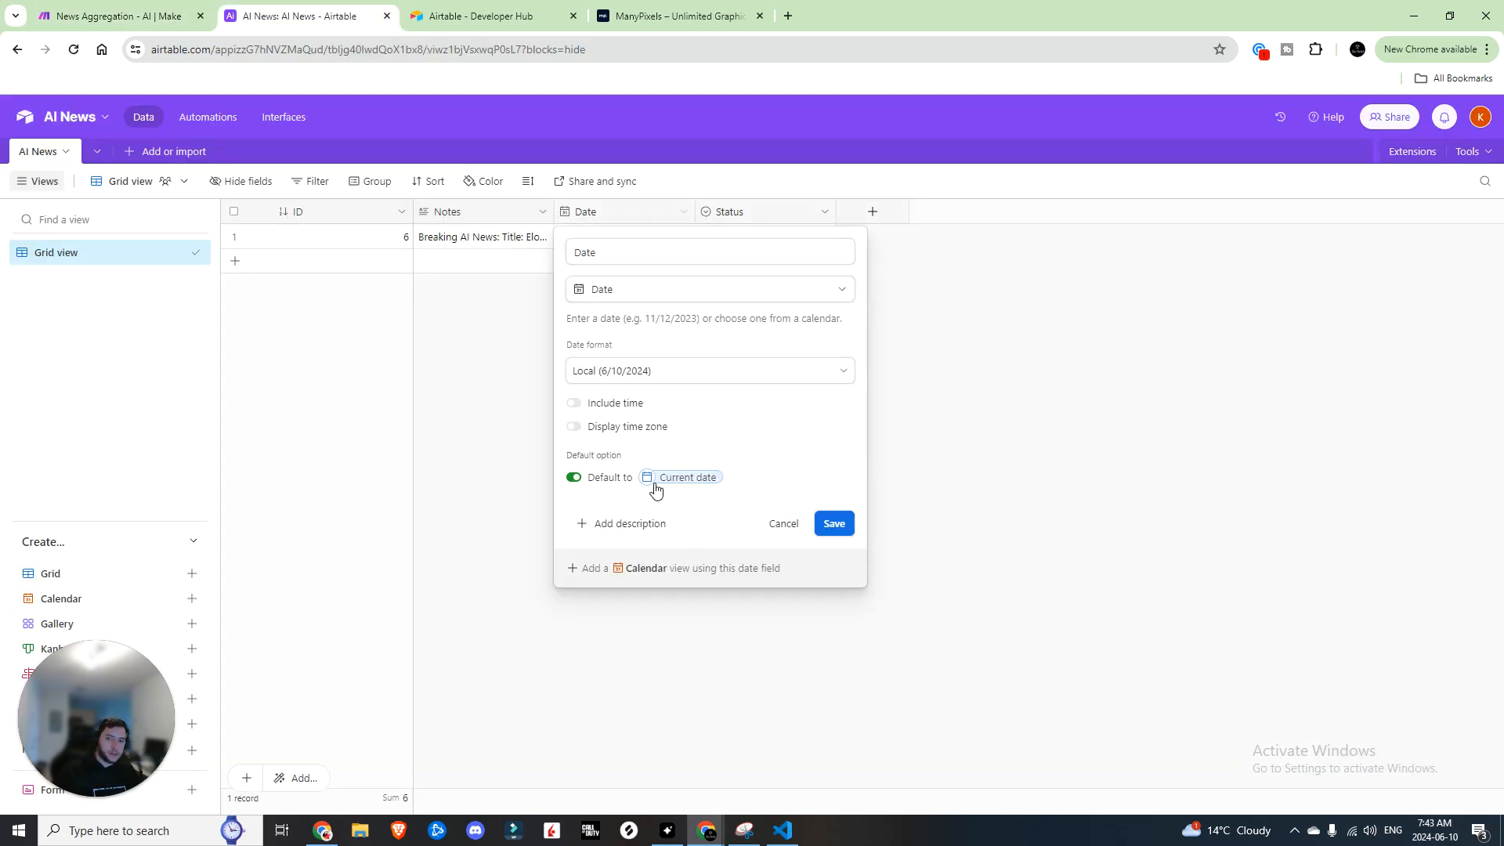
left_click(837, 526)
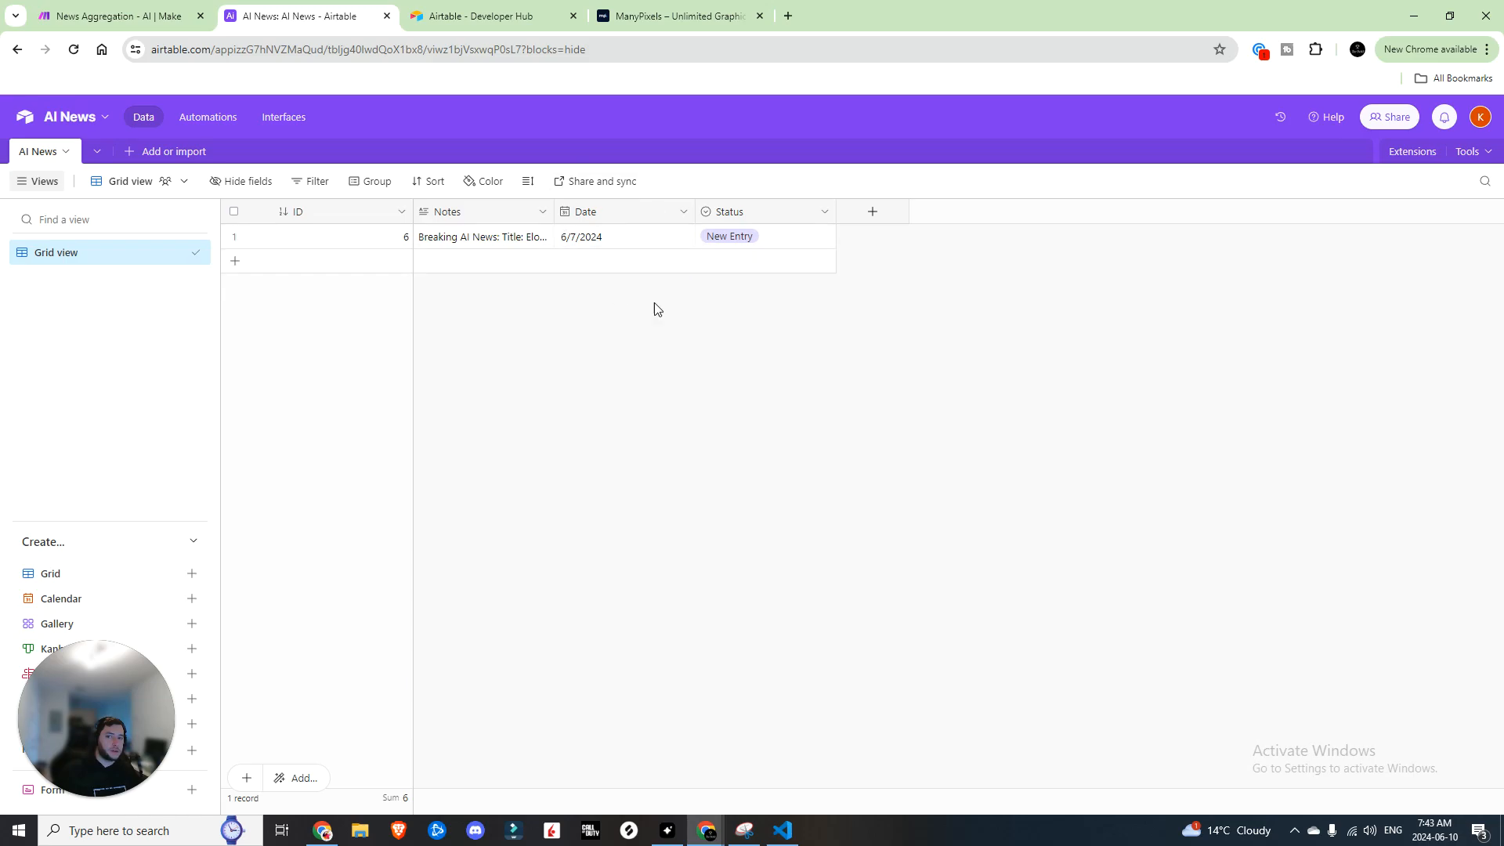
View the Status choices available for the record and close the list without choosing one
left_click(824, 219)
key("Escape")
left_click(812, 236)
left_click(822, 239)
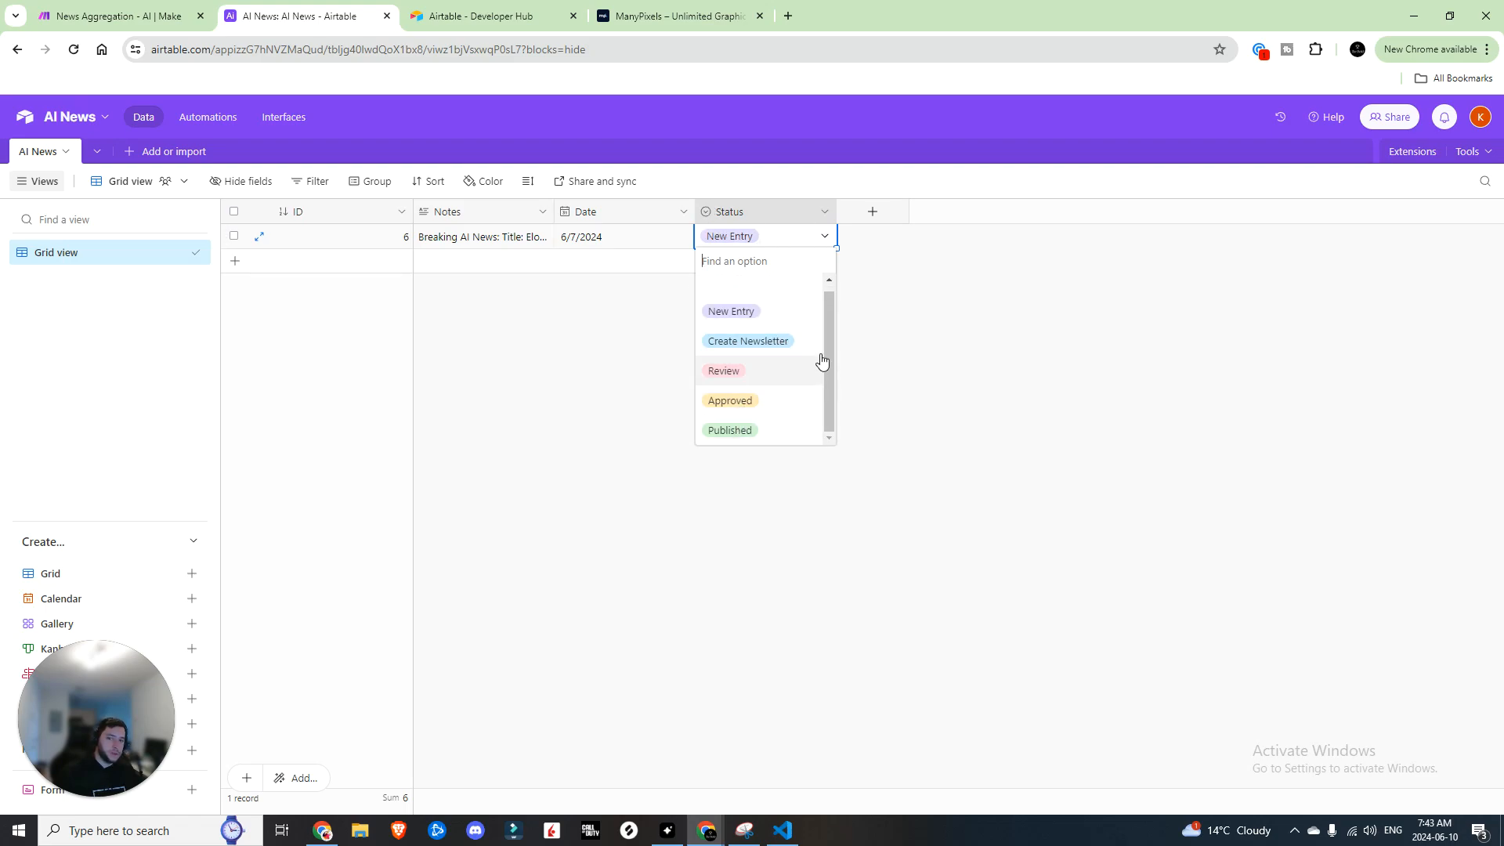
left_click(129, 153)
Review Automation 1's record-created trigger and the configuration of its Update record action
left_click(208, 119)
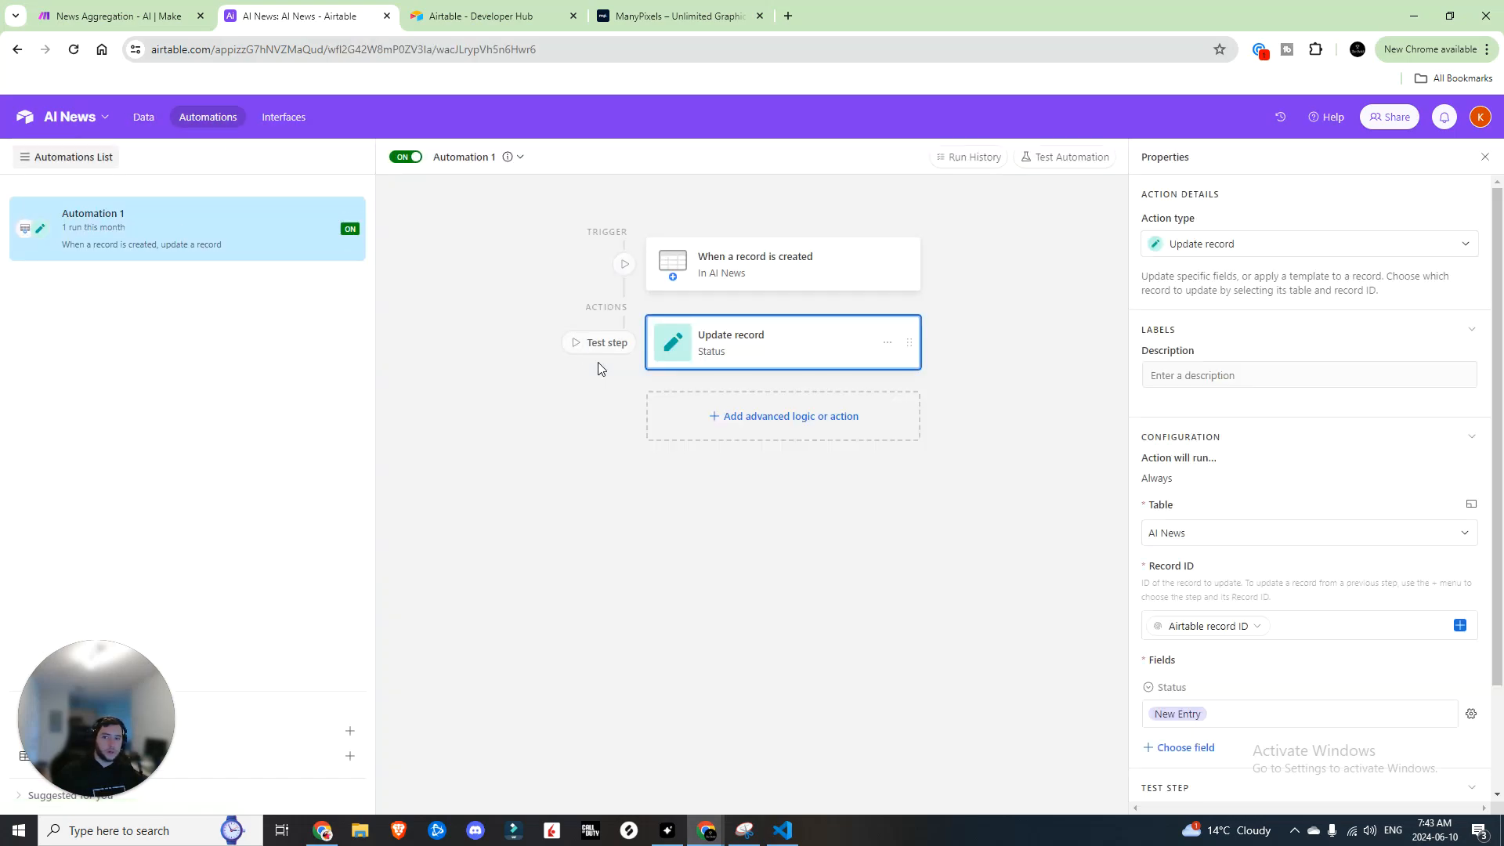
left_click(790, 274)
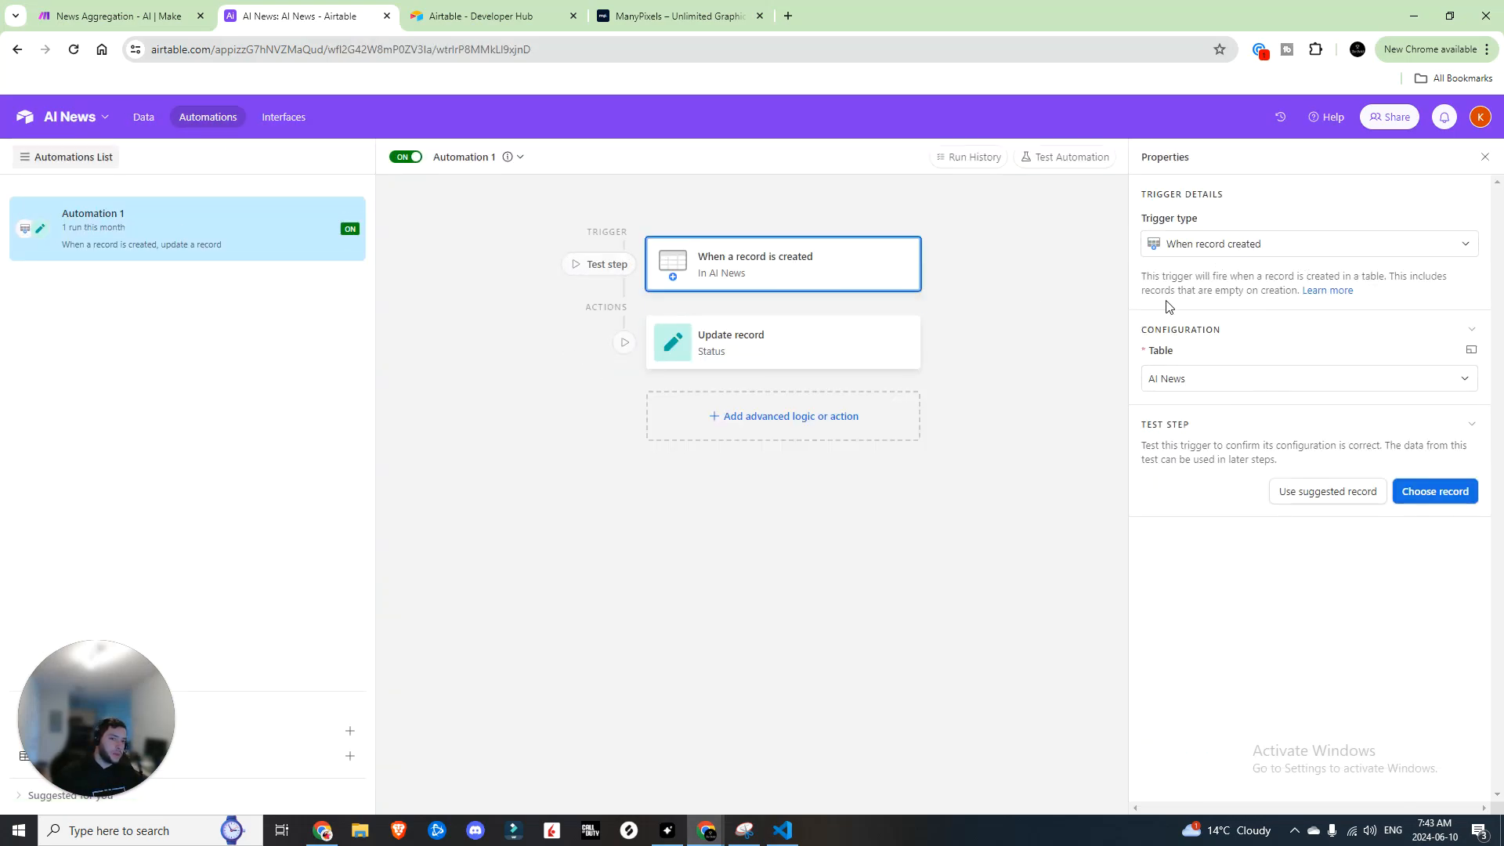
left_click(806, 342)
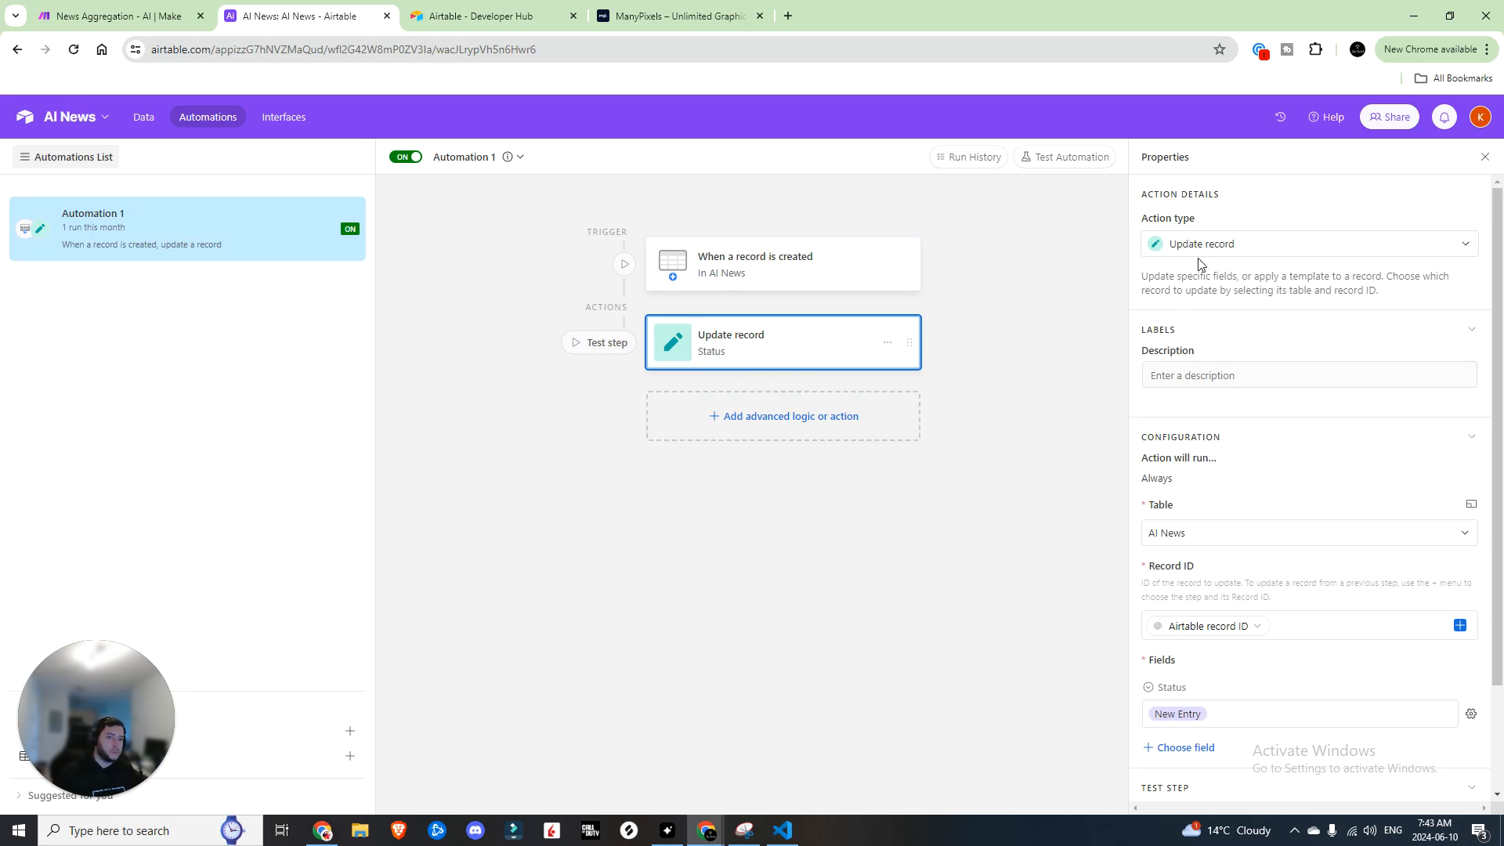
scroll(1360, 425, "down", 2)
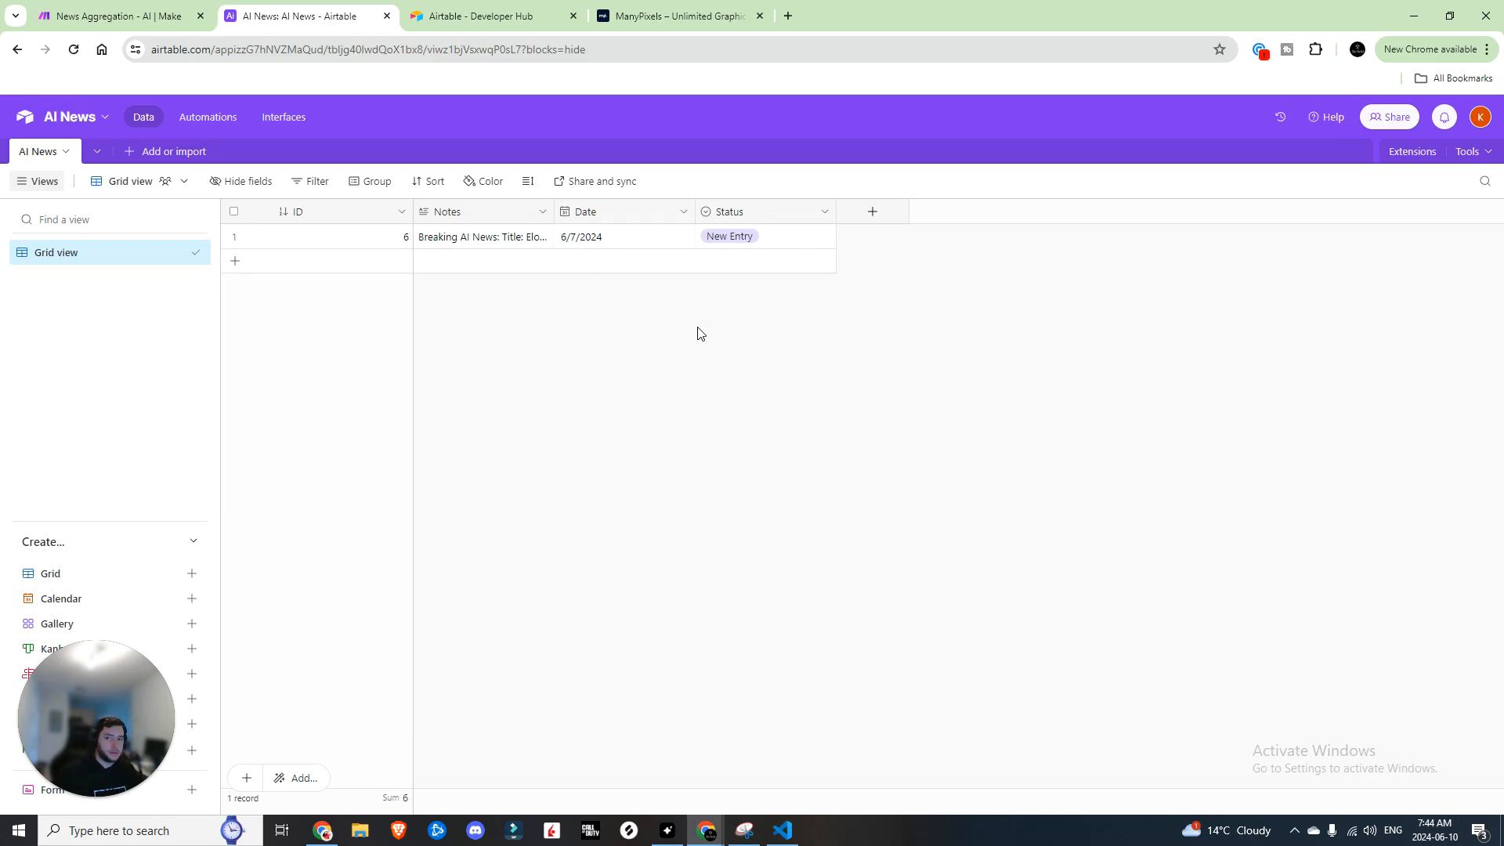
Expand the record's notes in the AI News table and read through the Breaking AI News items
left_click(516, 242)
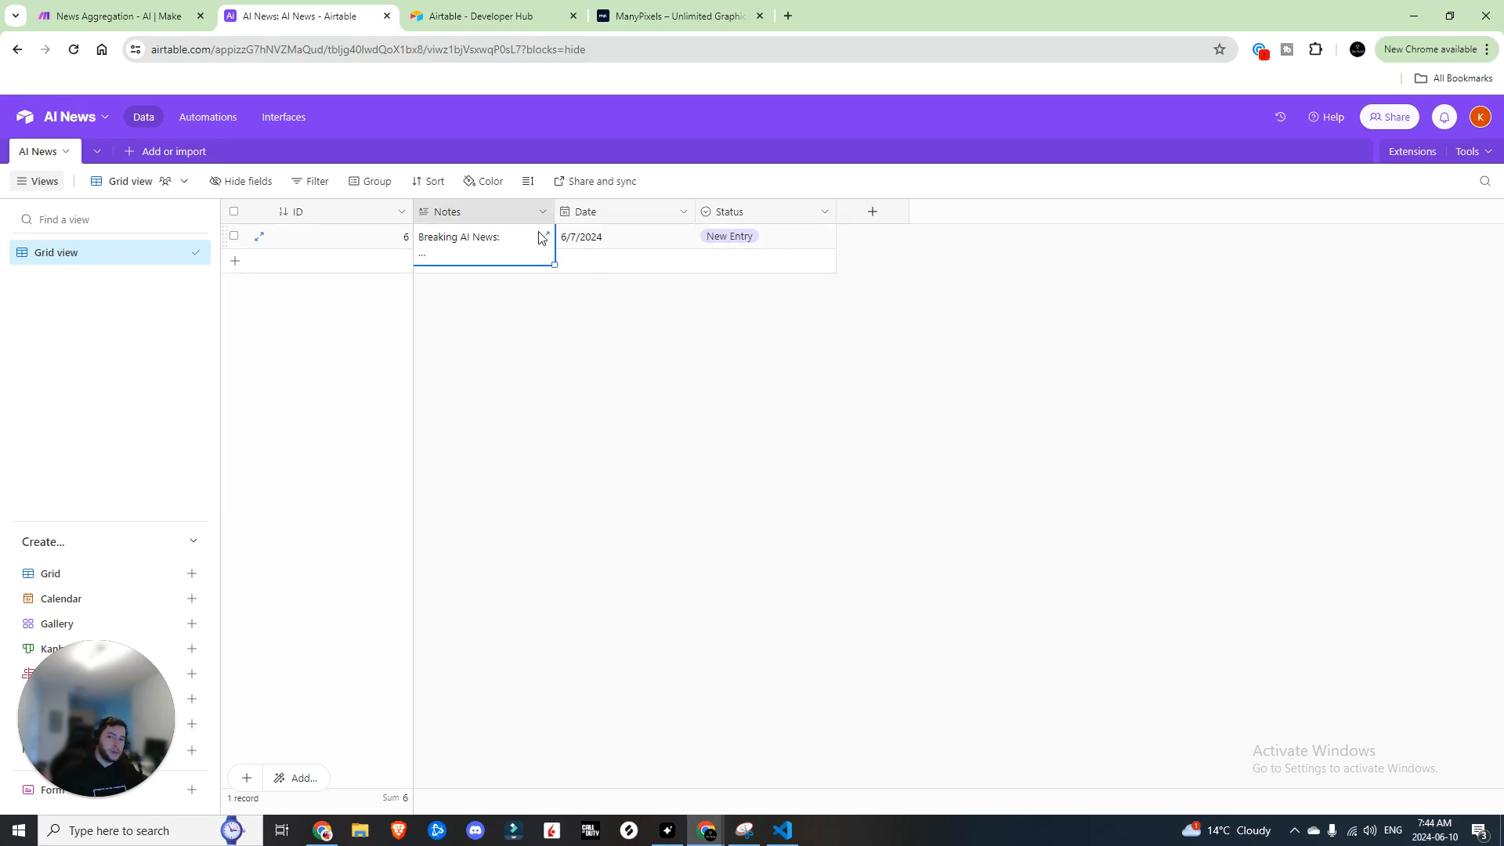
left_click(545, 239)
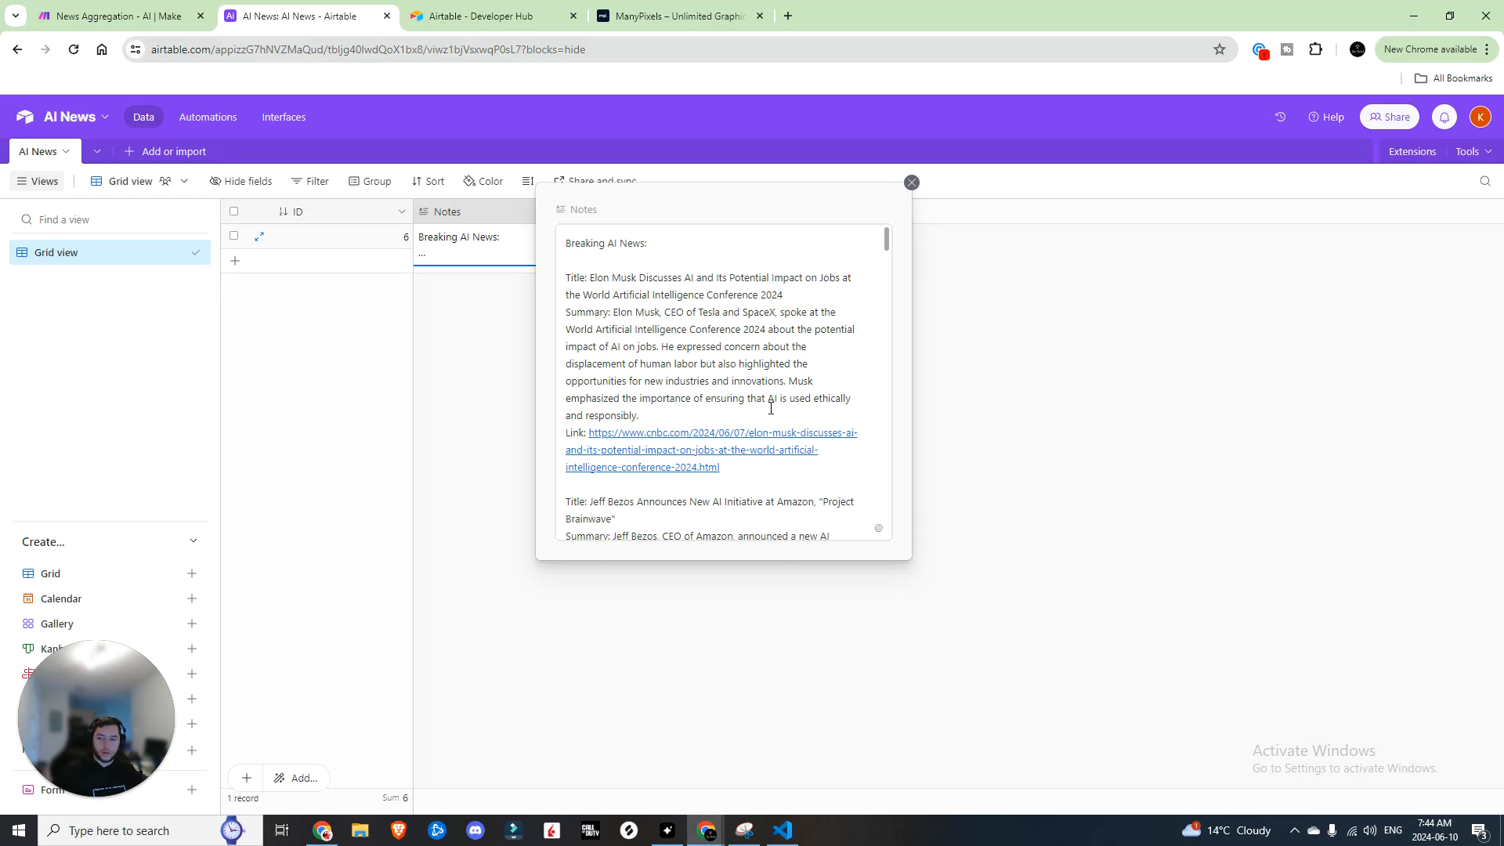
scroll(729, 346, "down", 2)
scroll(664, 375, "down", 10)
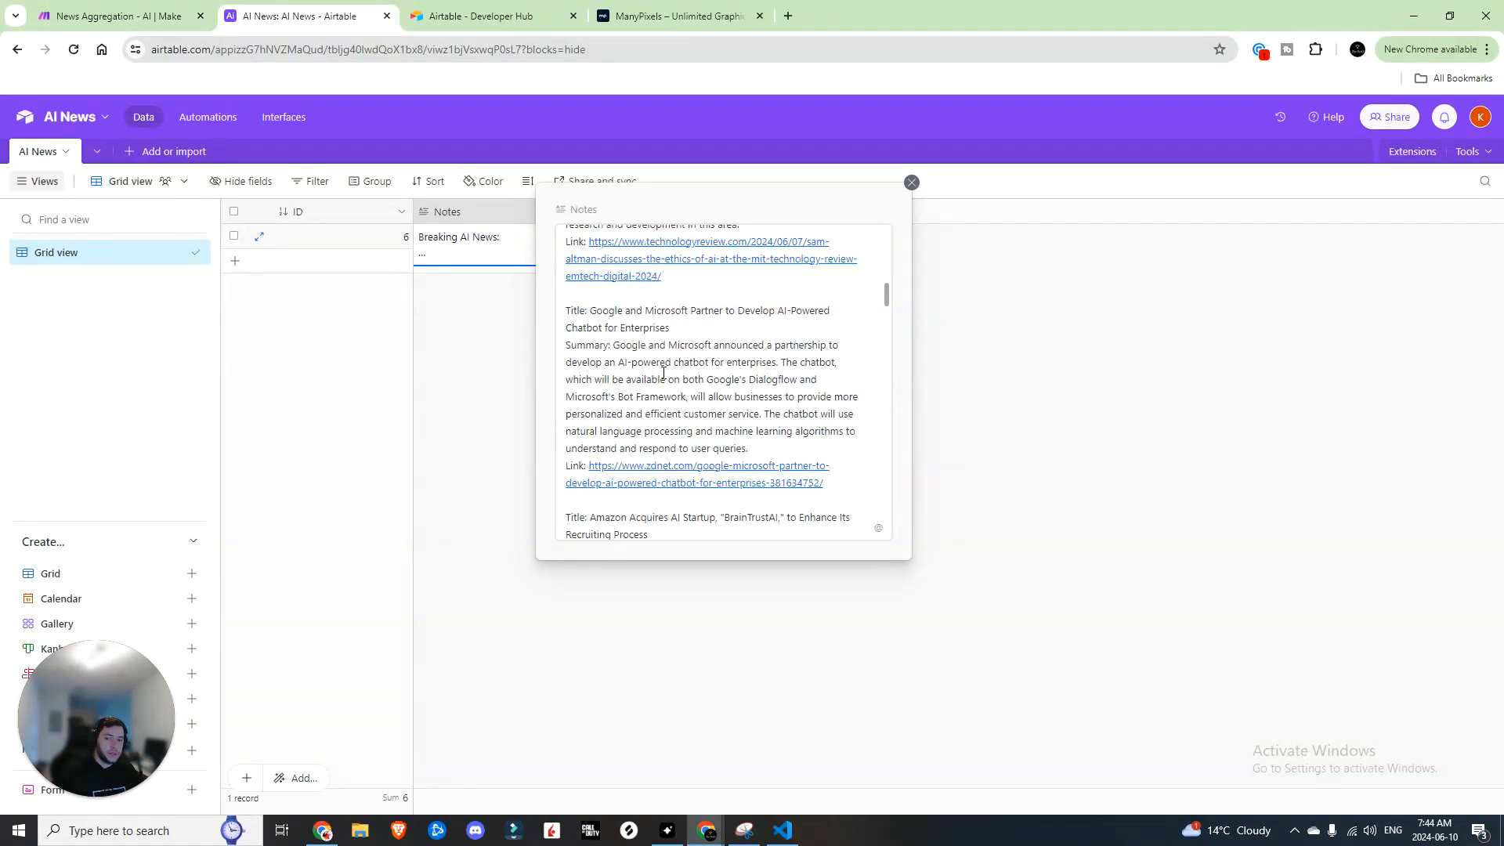
scroll(701, 367, "up", 3)
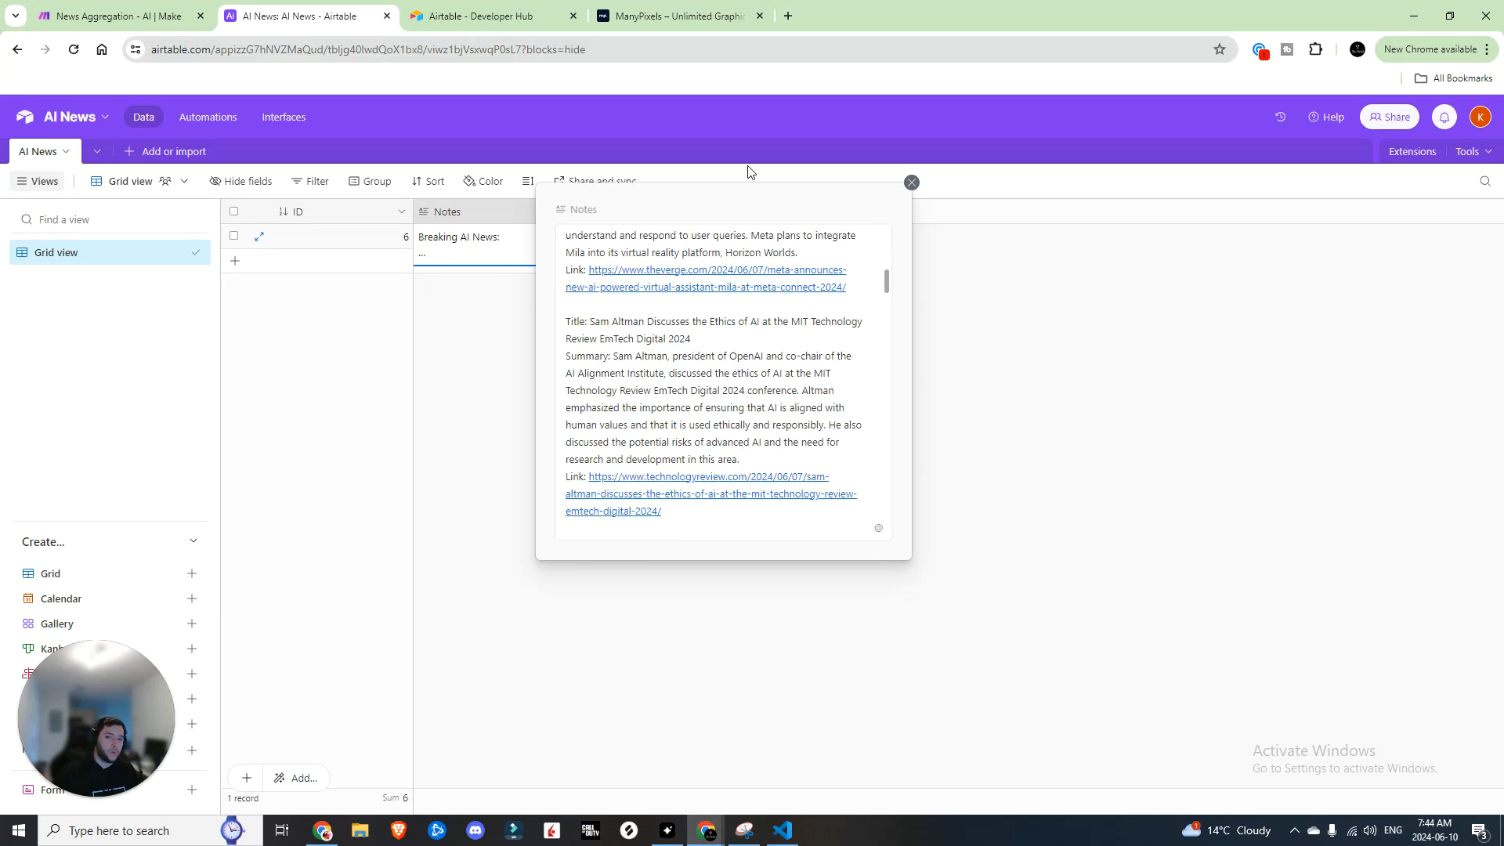
scroll(718, 377, "down", 1)
scroll(693, 339, "down", 5)
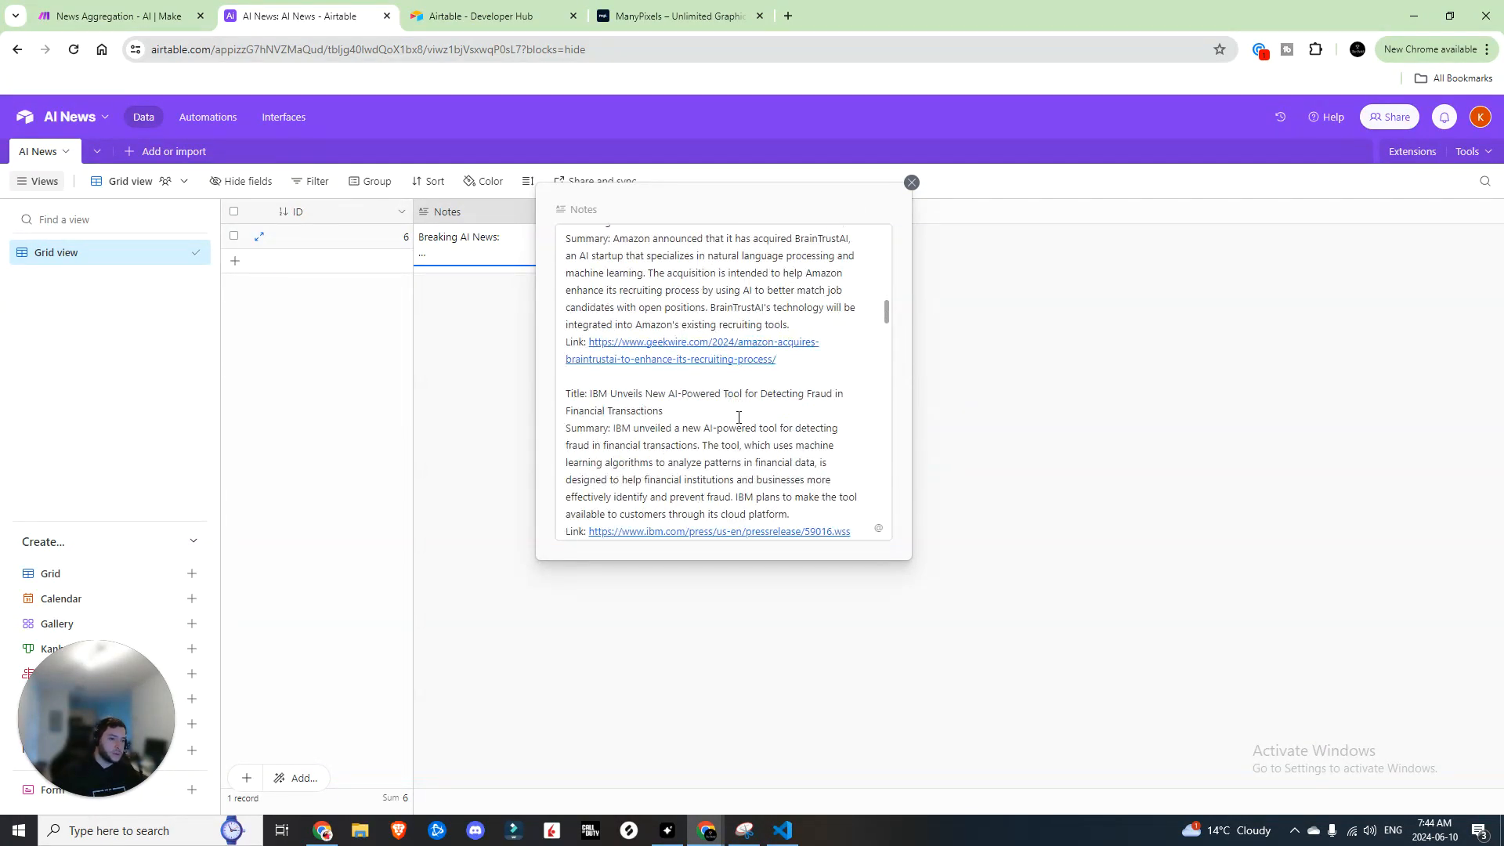
scroll(736, 413, "up", 5)
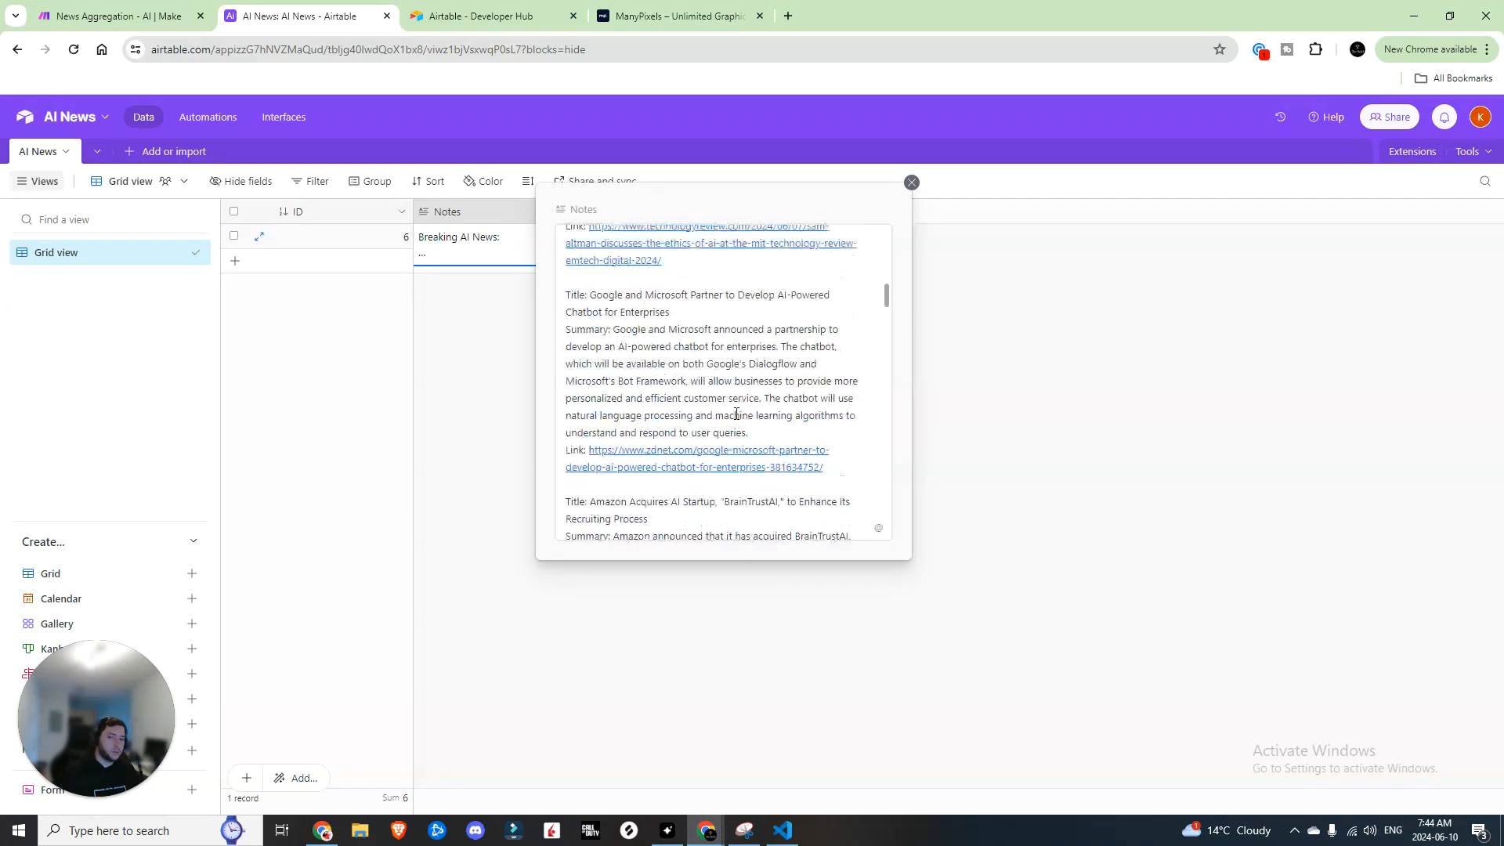
scroll(708, 398, "down", 1)
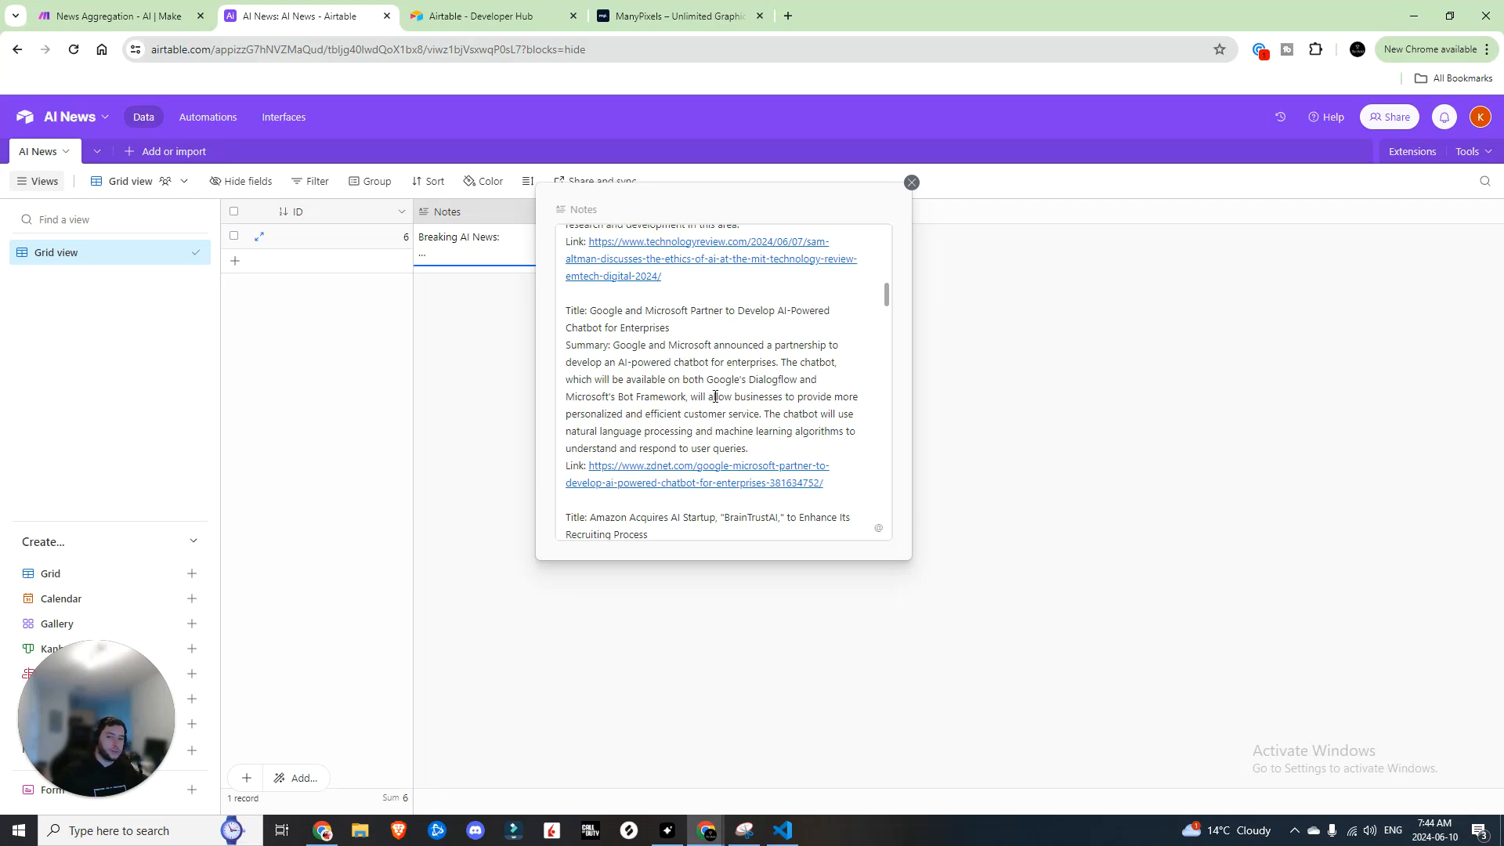
Delete the Sam Altman item about AI ethics at EmTech Digital 2024 from the expanded notes, along with the leftover blank line
scroll(715, 397, "up", 3)
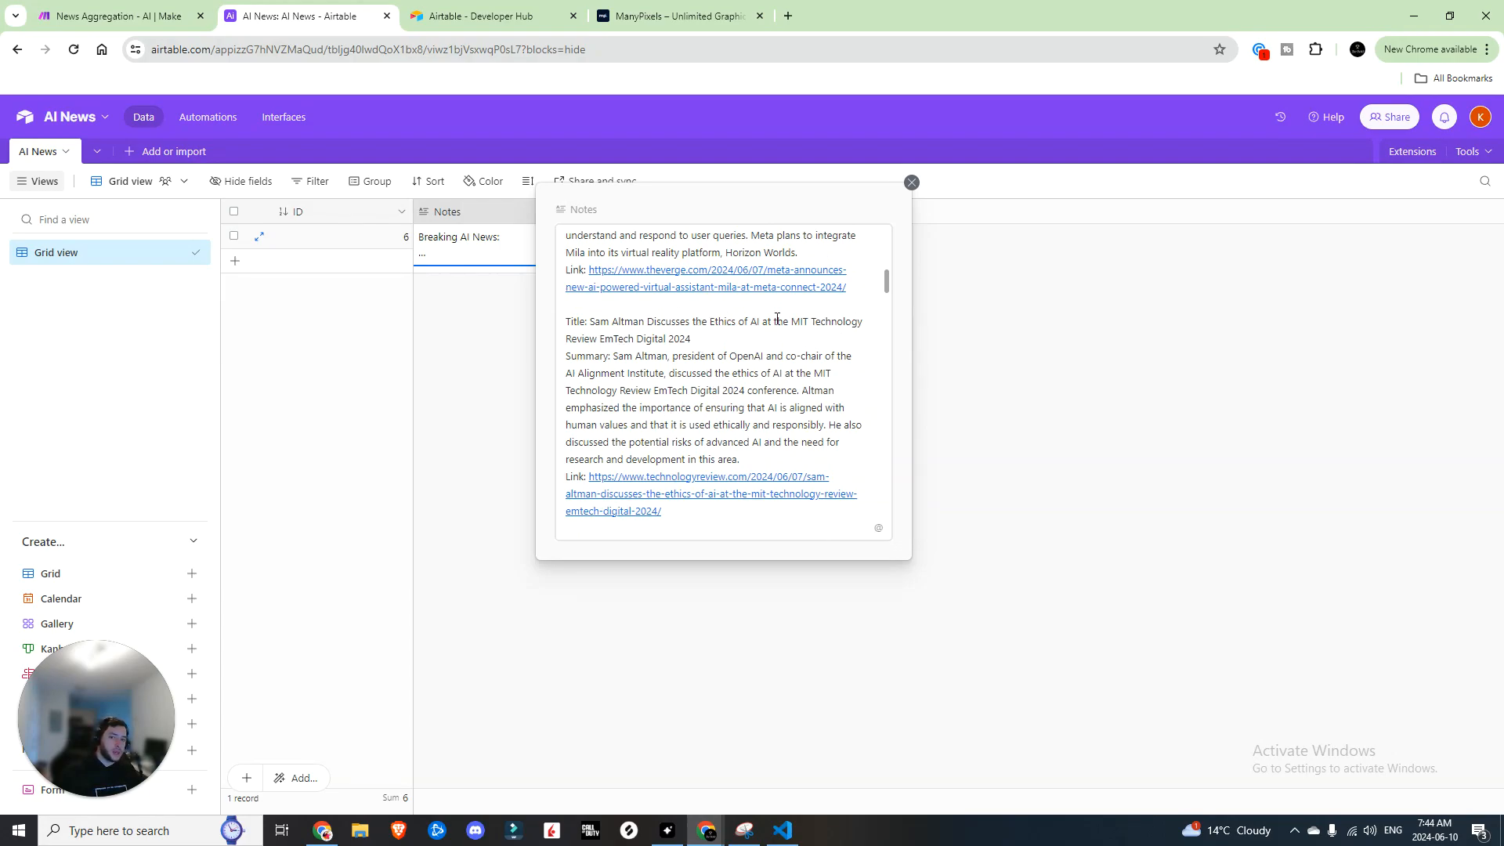
left_click_drag(721, 524, 547, 319)
key("BackSpace")
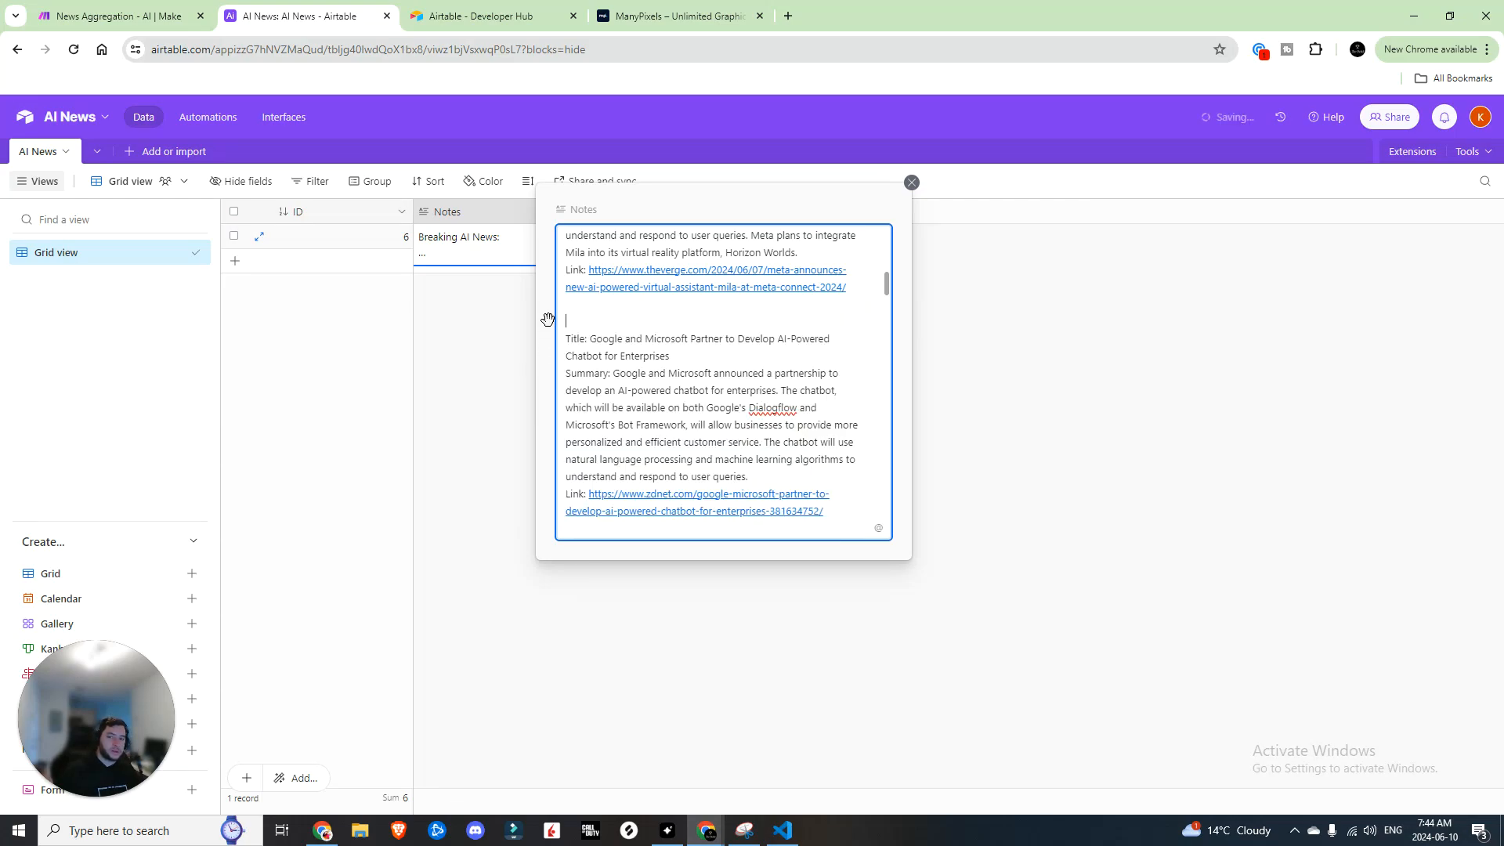
key("BackSpace")
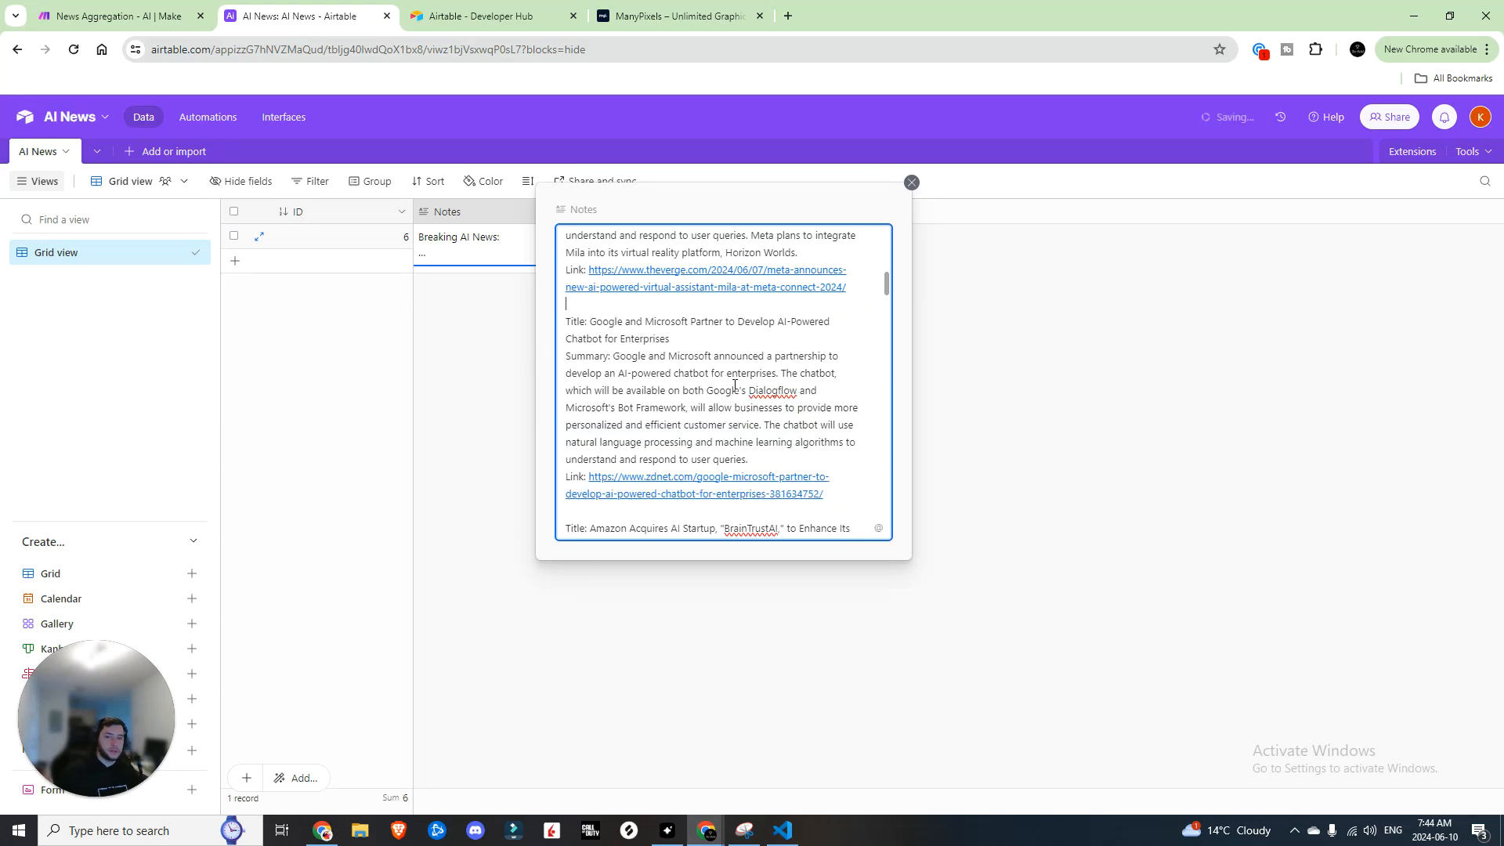
Read through the rest of the expanded notes, from Breaking AI News to the content marketing articles, and close them
scroll(734, 384, "up", 15)
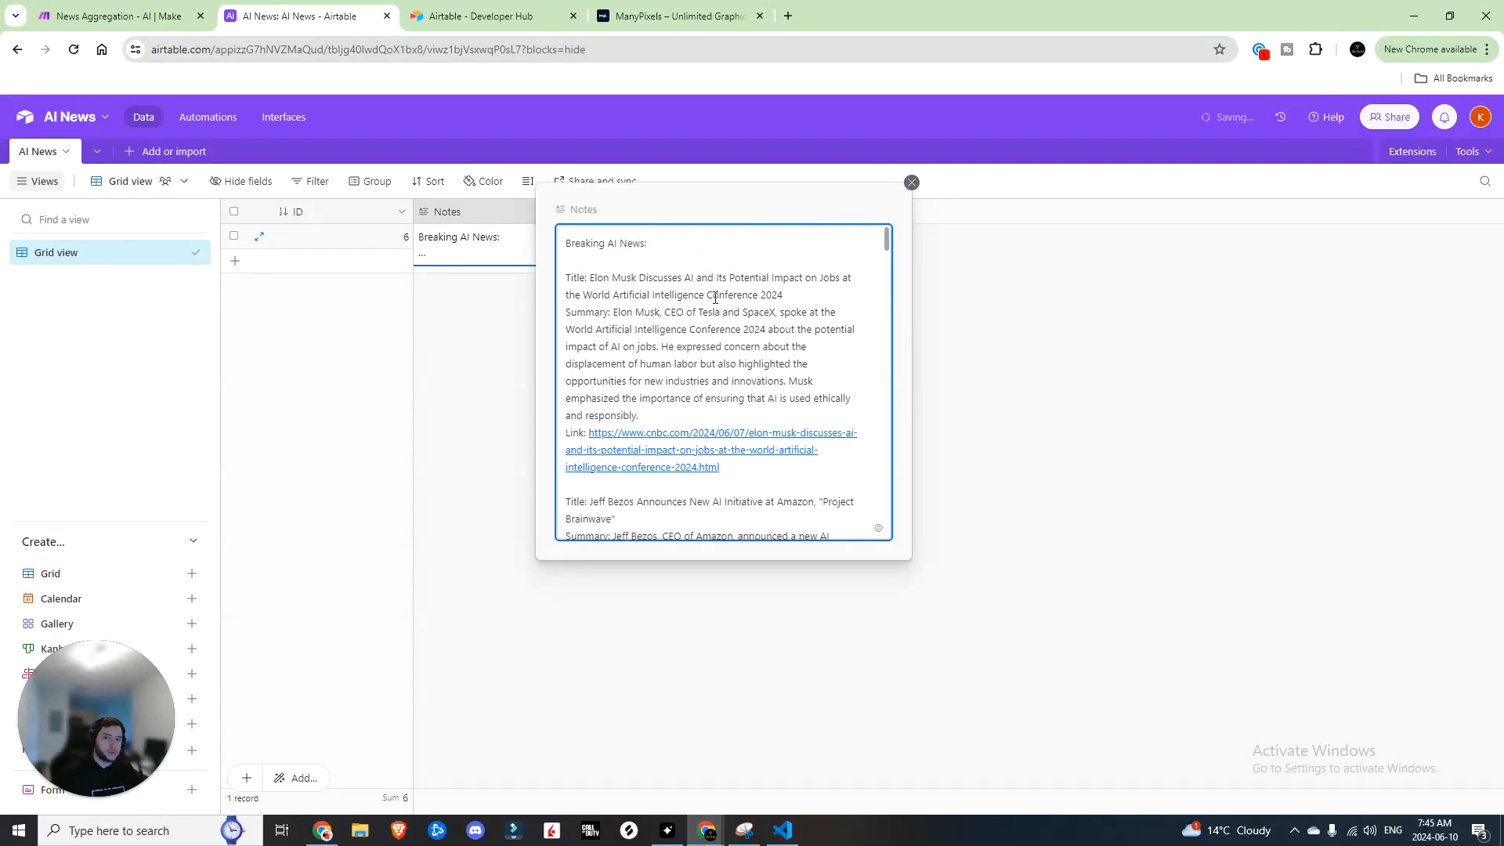
scroll(715, 298, "down", 20)
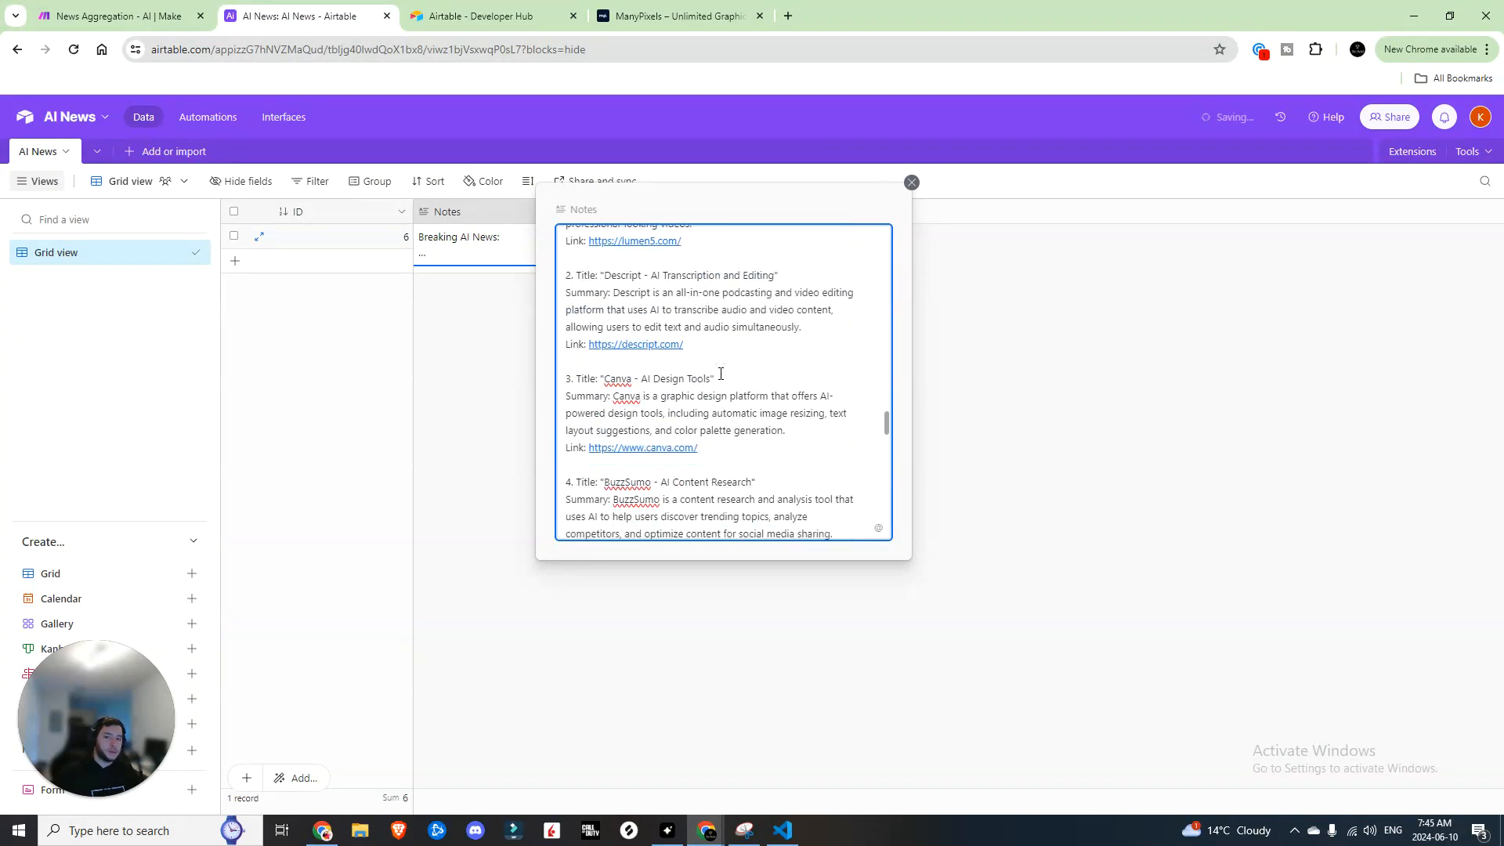
scroll(720, 374, "down", 5)
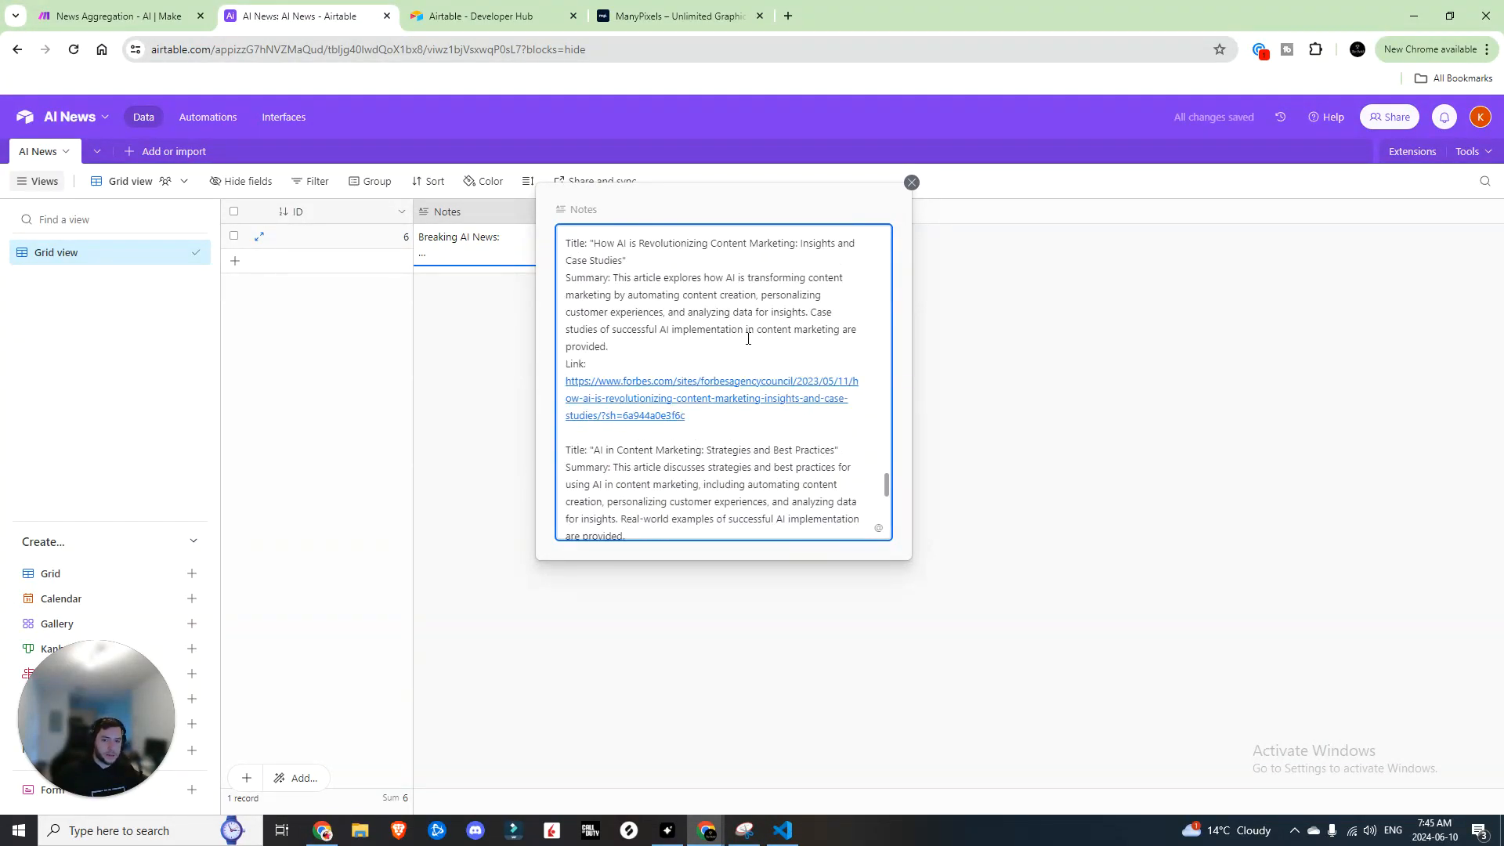
key("Escape")
Review the record's Status choices in Airtable and the News Aggregation - AI scenario in Make without changing anything
left_click(807, 246)
left_click(821, 239)
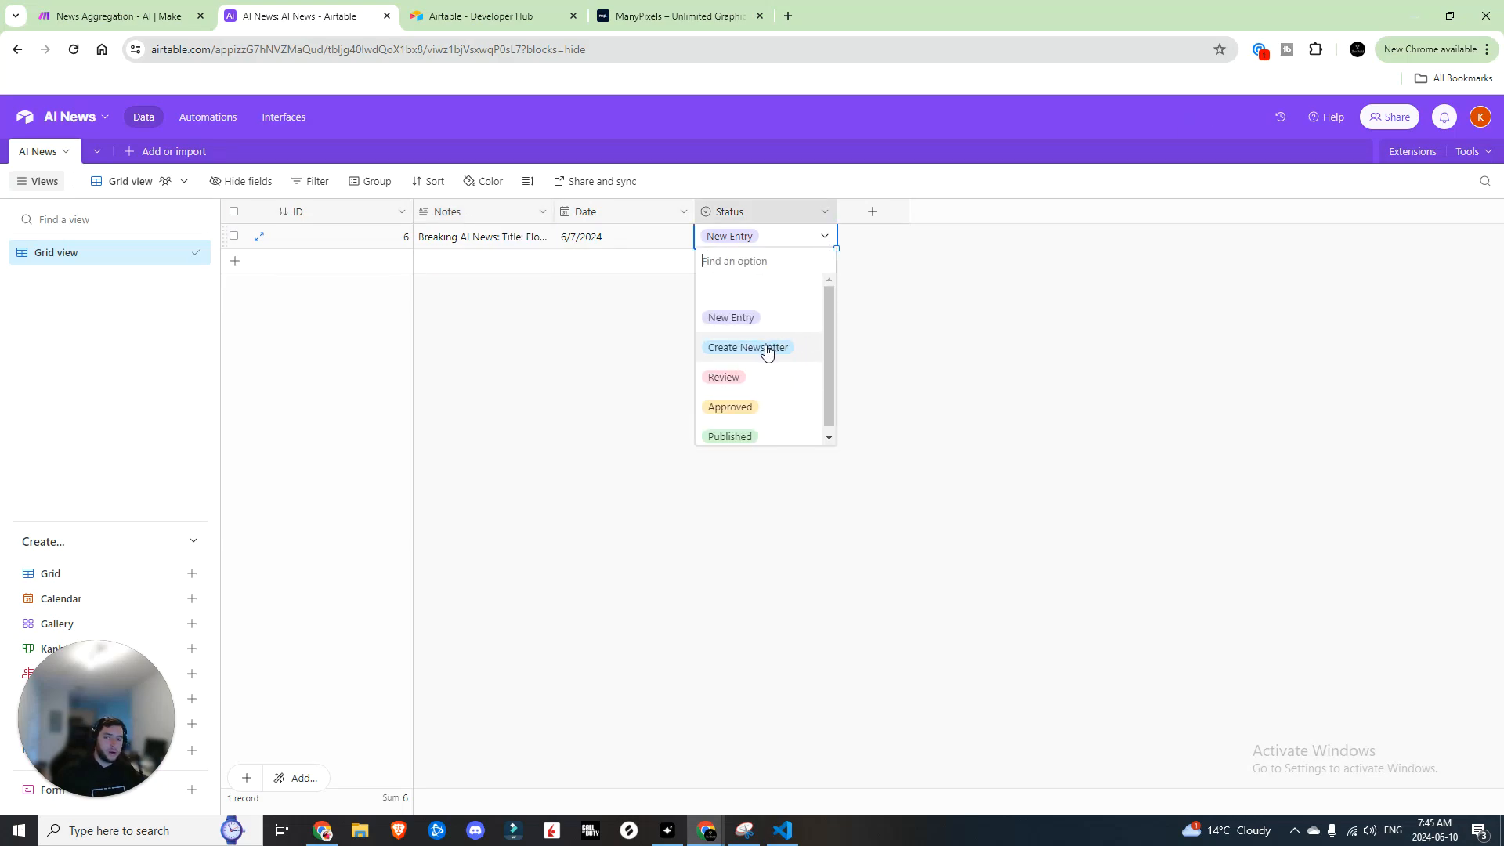
left_click(624, 423)
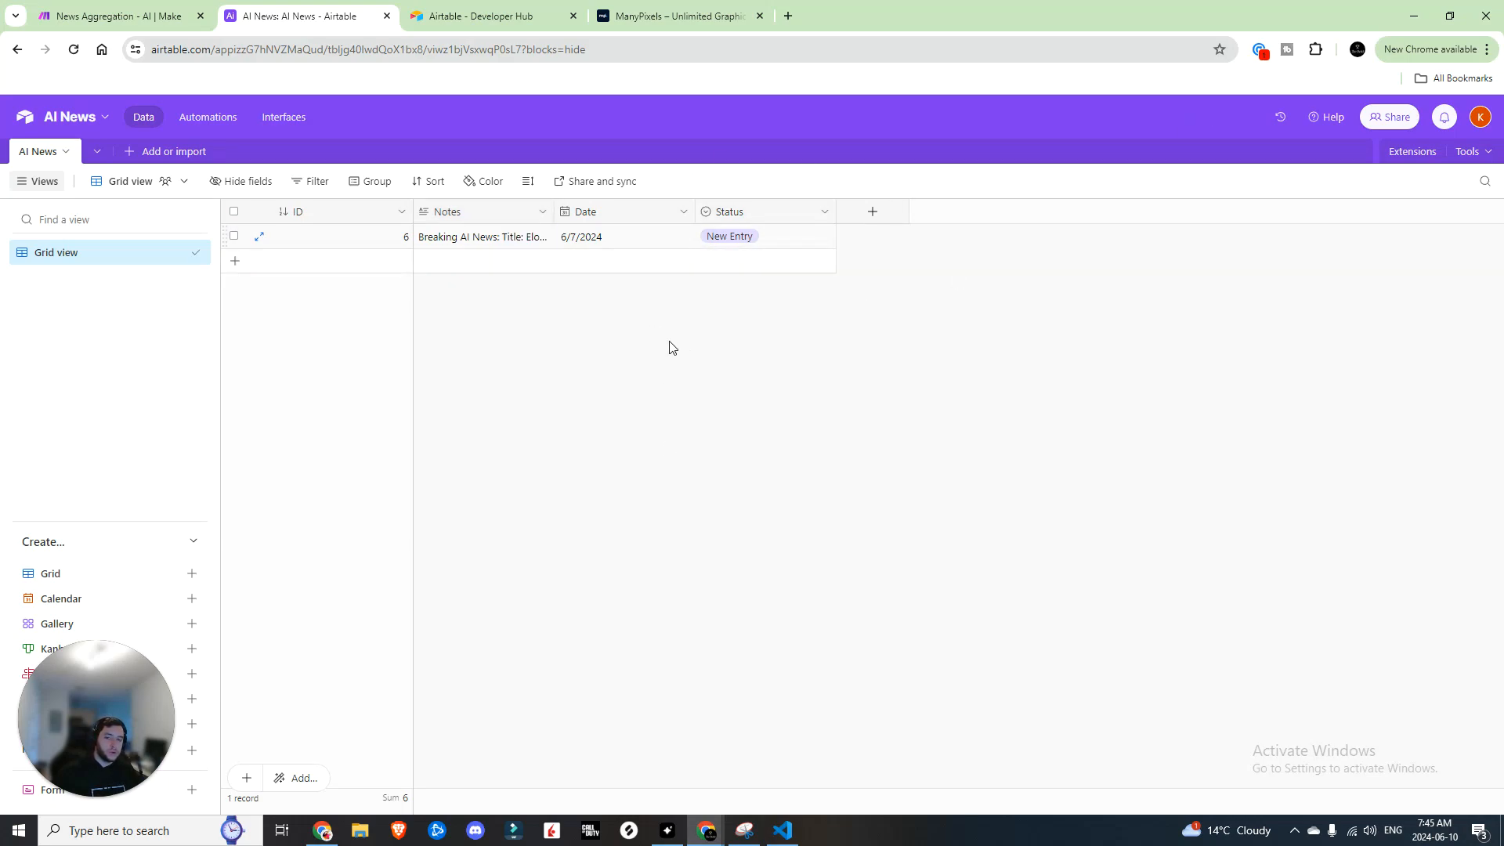
left_click(118, 15)
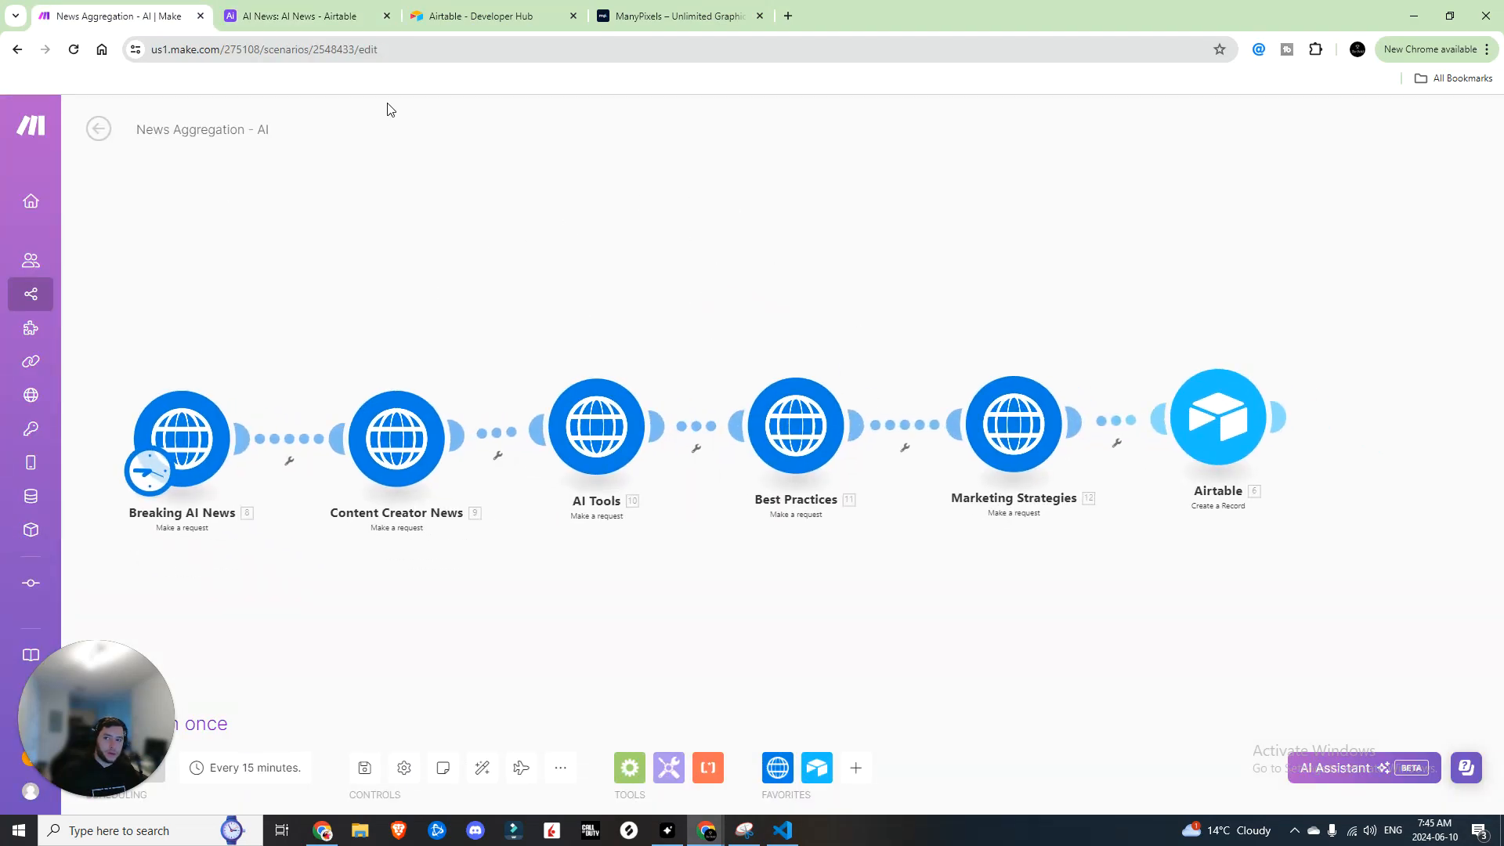
left_click(254, 13)
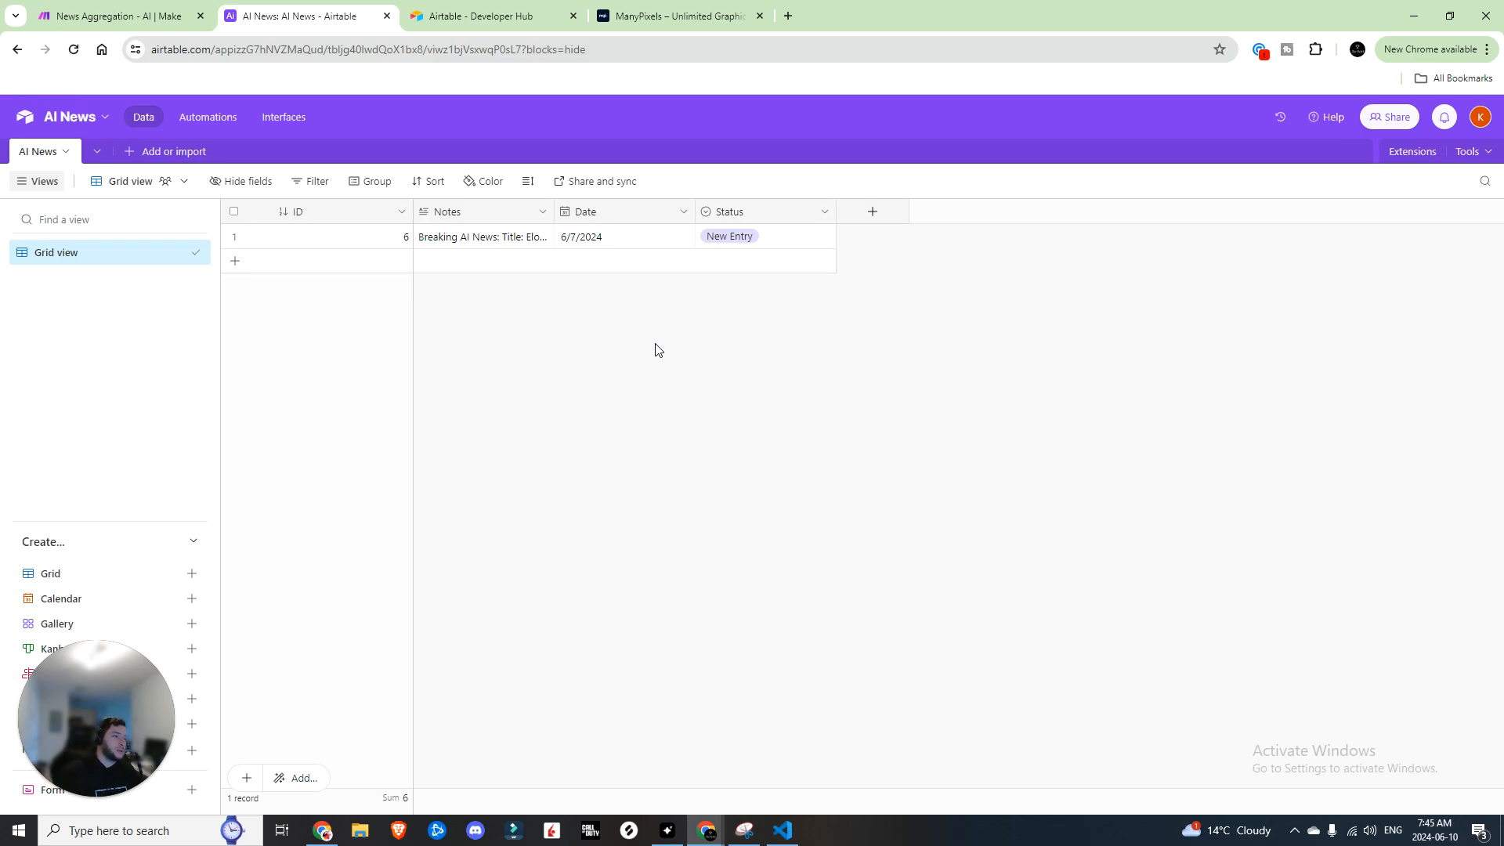
left_click(805, 238)
left_click(807, 240)
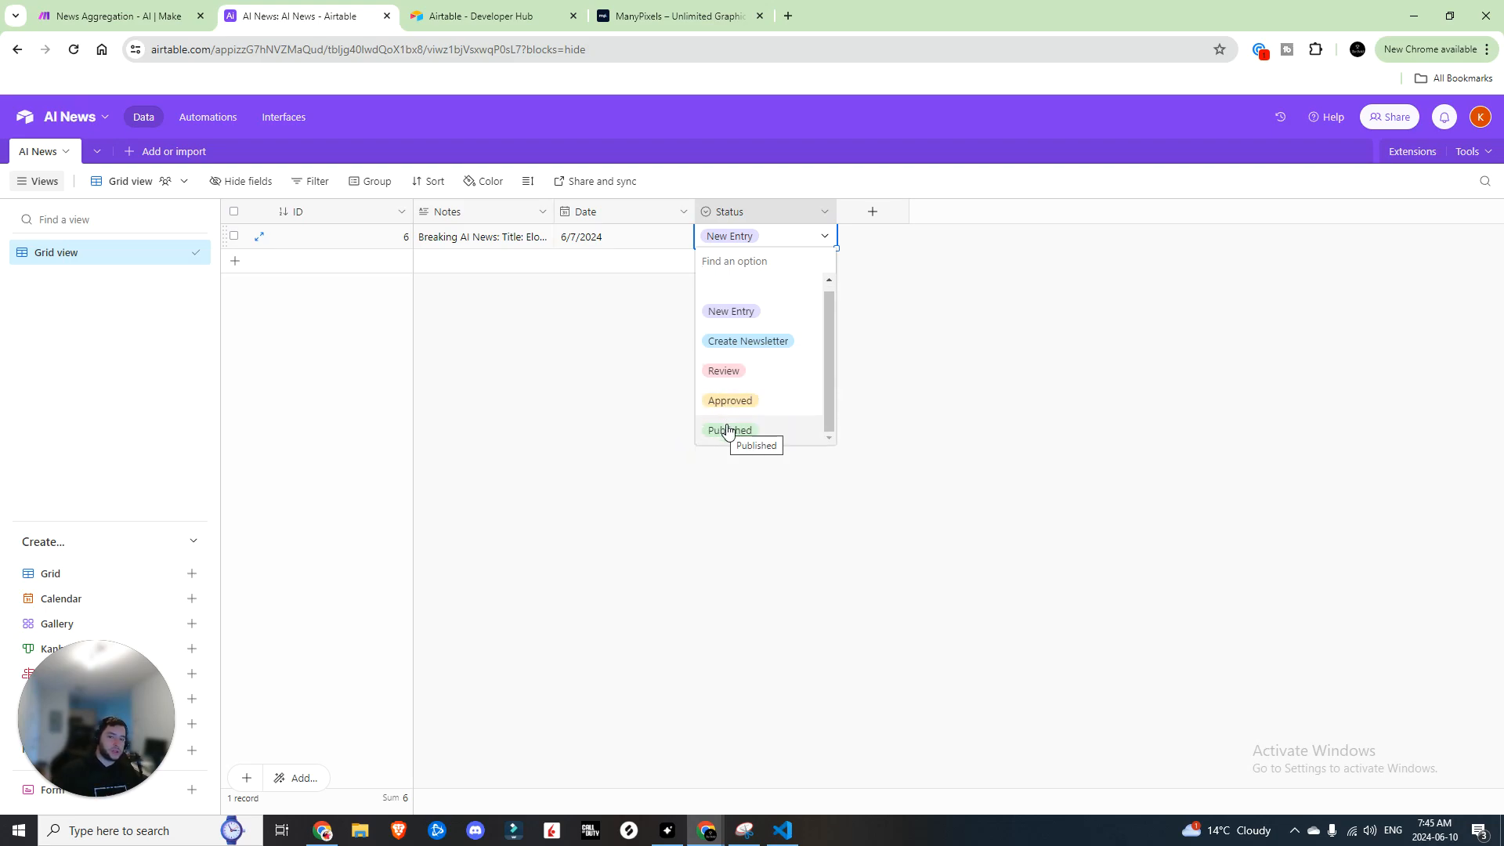
left_click(813, 447)
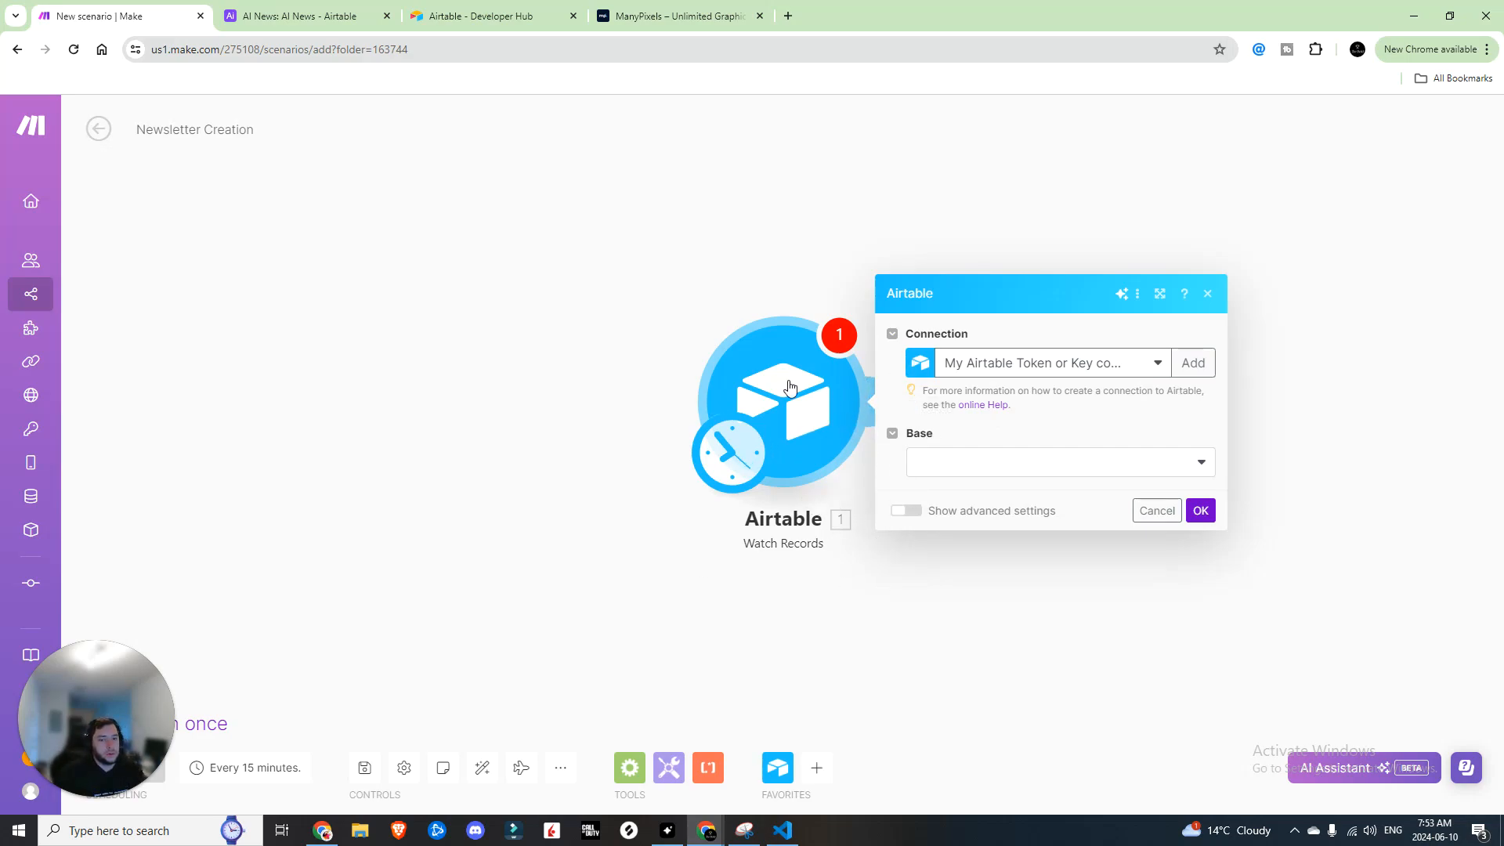
In the Newsletter Creation scenario in Make, point the Airtable Watch Records module to the AI News base and AI News table
left_click(979, 462)
left_click(948, 547)
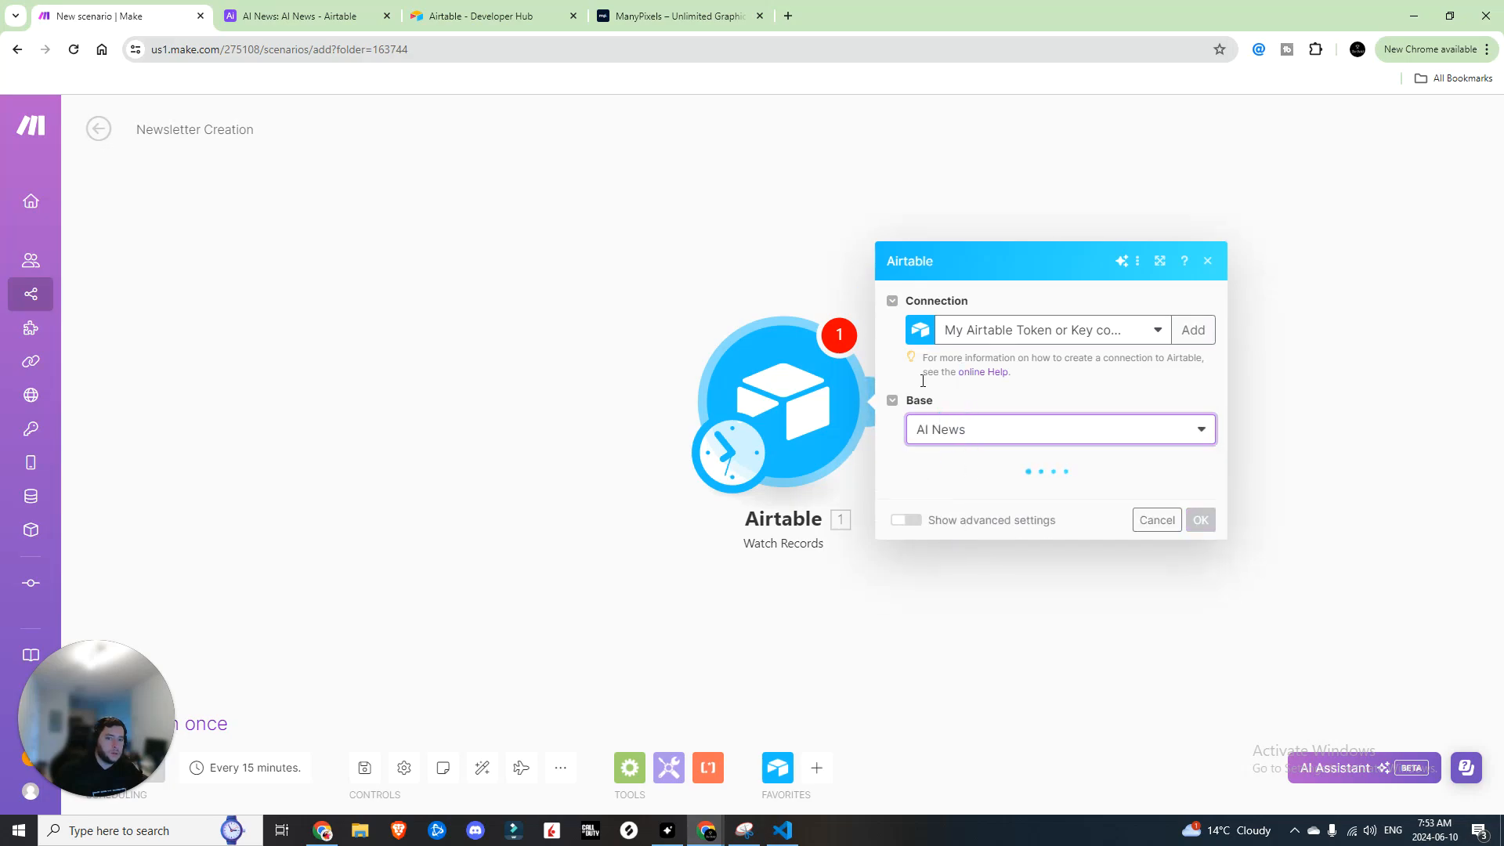
left_click(1010, 498)
left_click(965, 523)
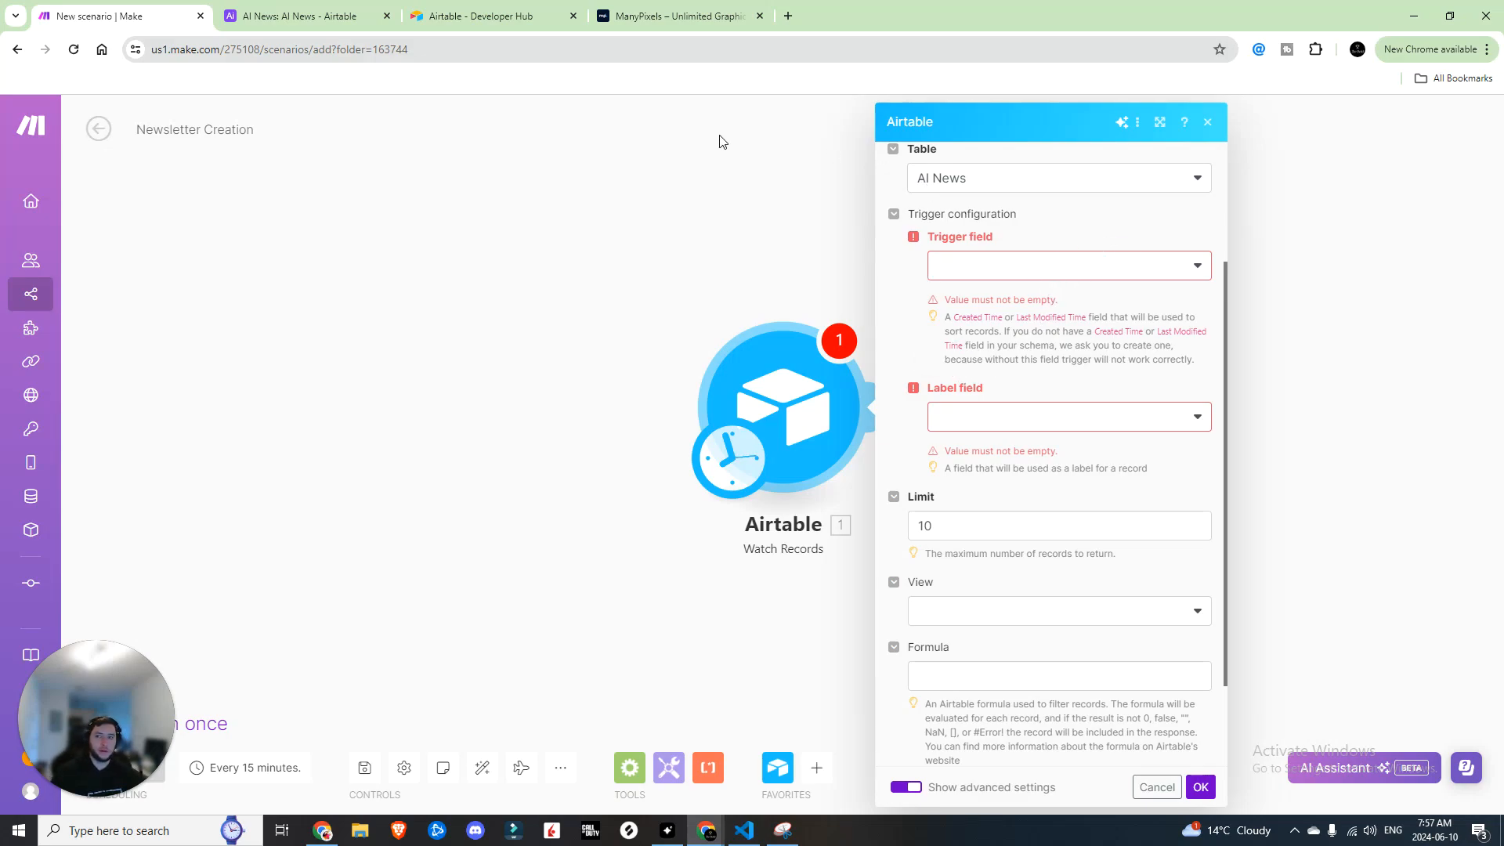
Switch to Airtable and add a field named Last Modified Time to the AI News table
left_click(356, 21)
left_click(873, 211)
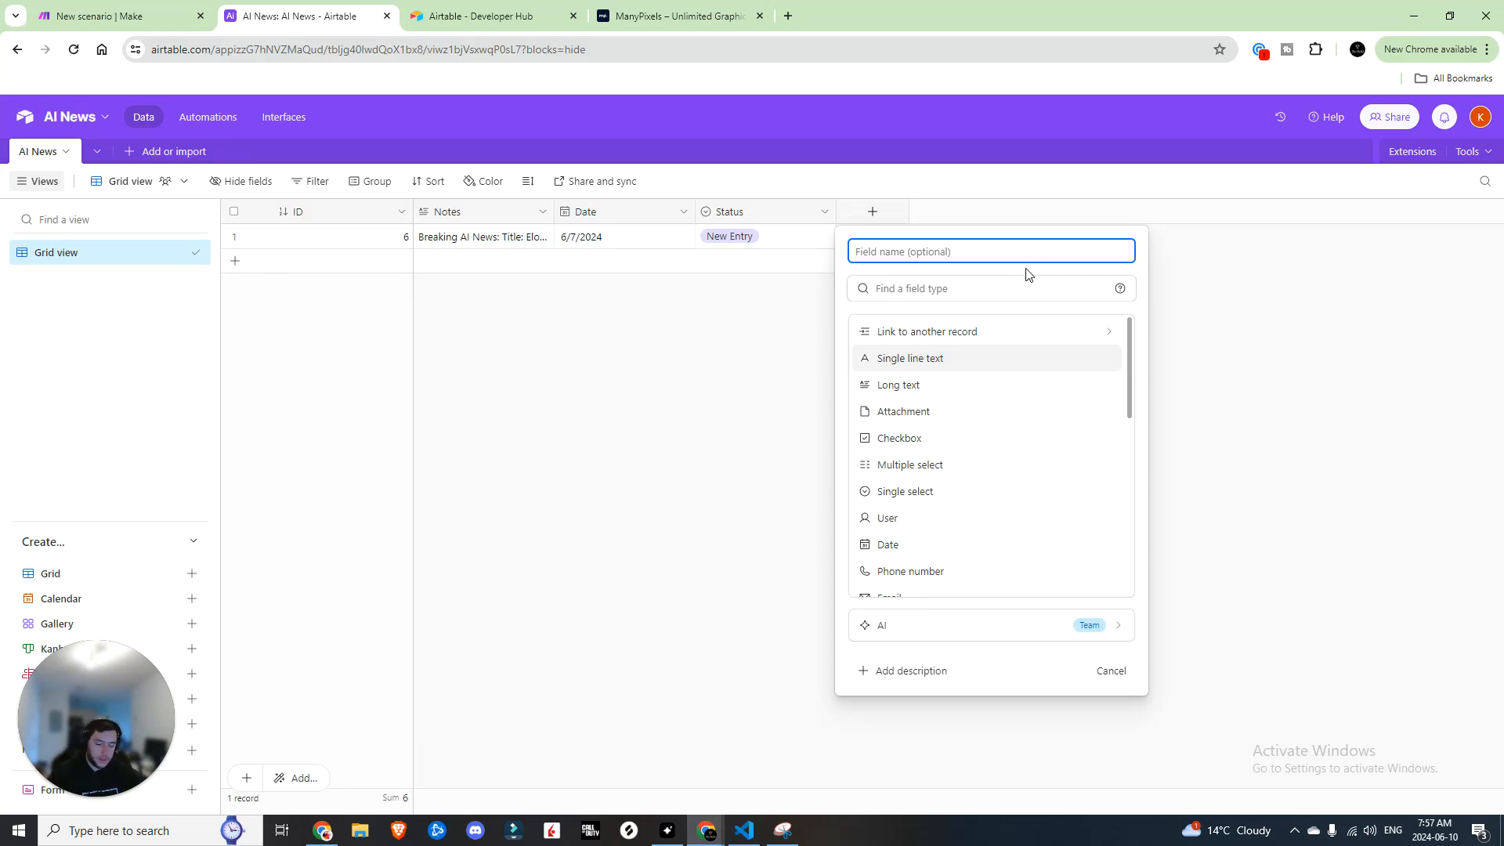
type("Last Modified Time")
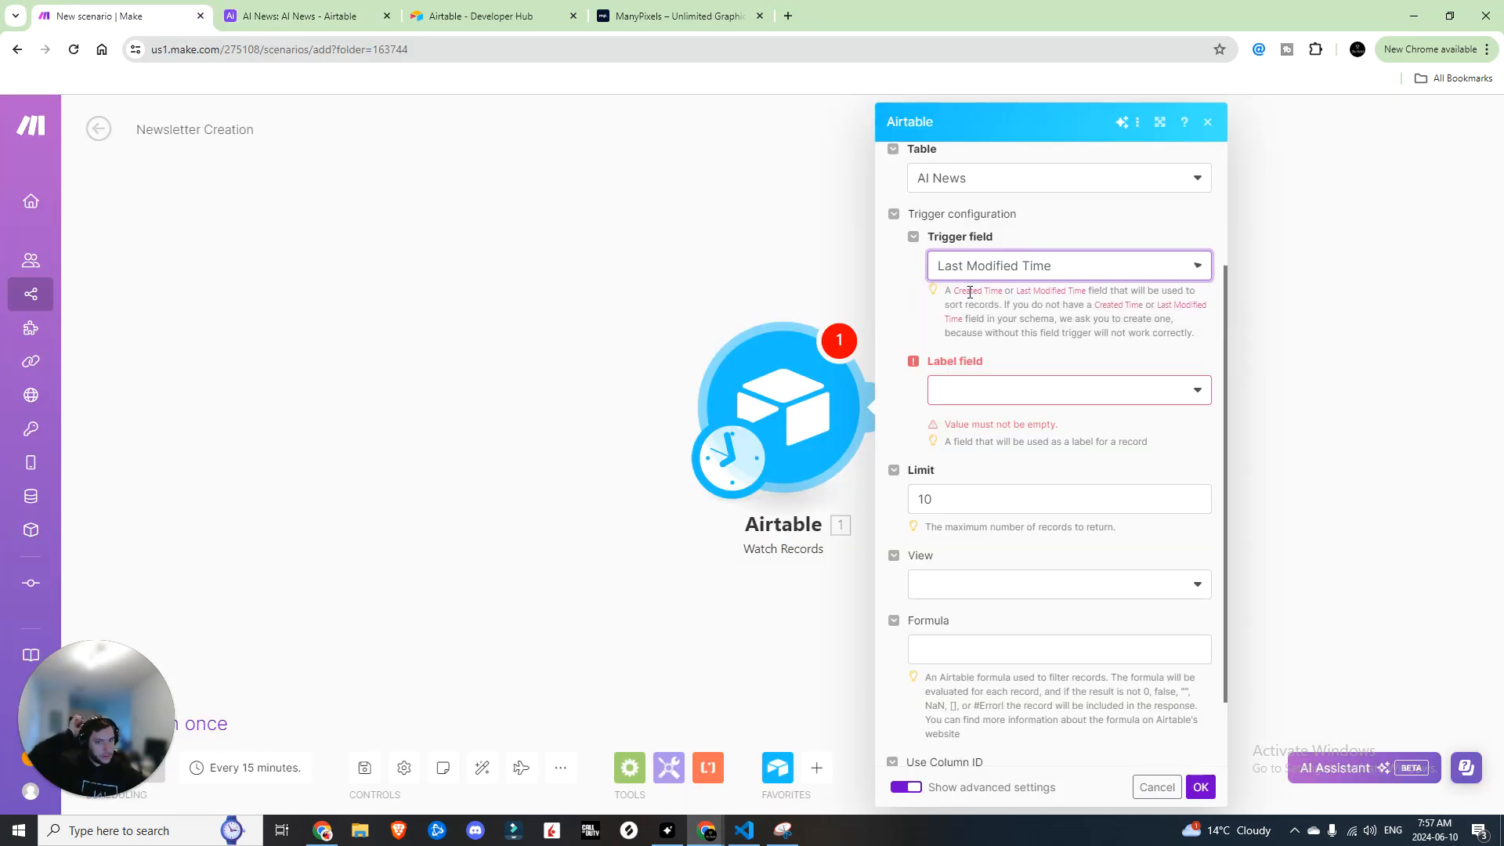
Configure the Watch Records module in Make with limit 1, label field Status and formula {Status} = "Create Newsletter", and save its settings
left_click(993, 507)
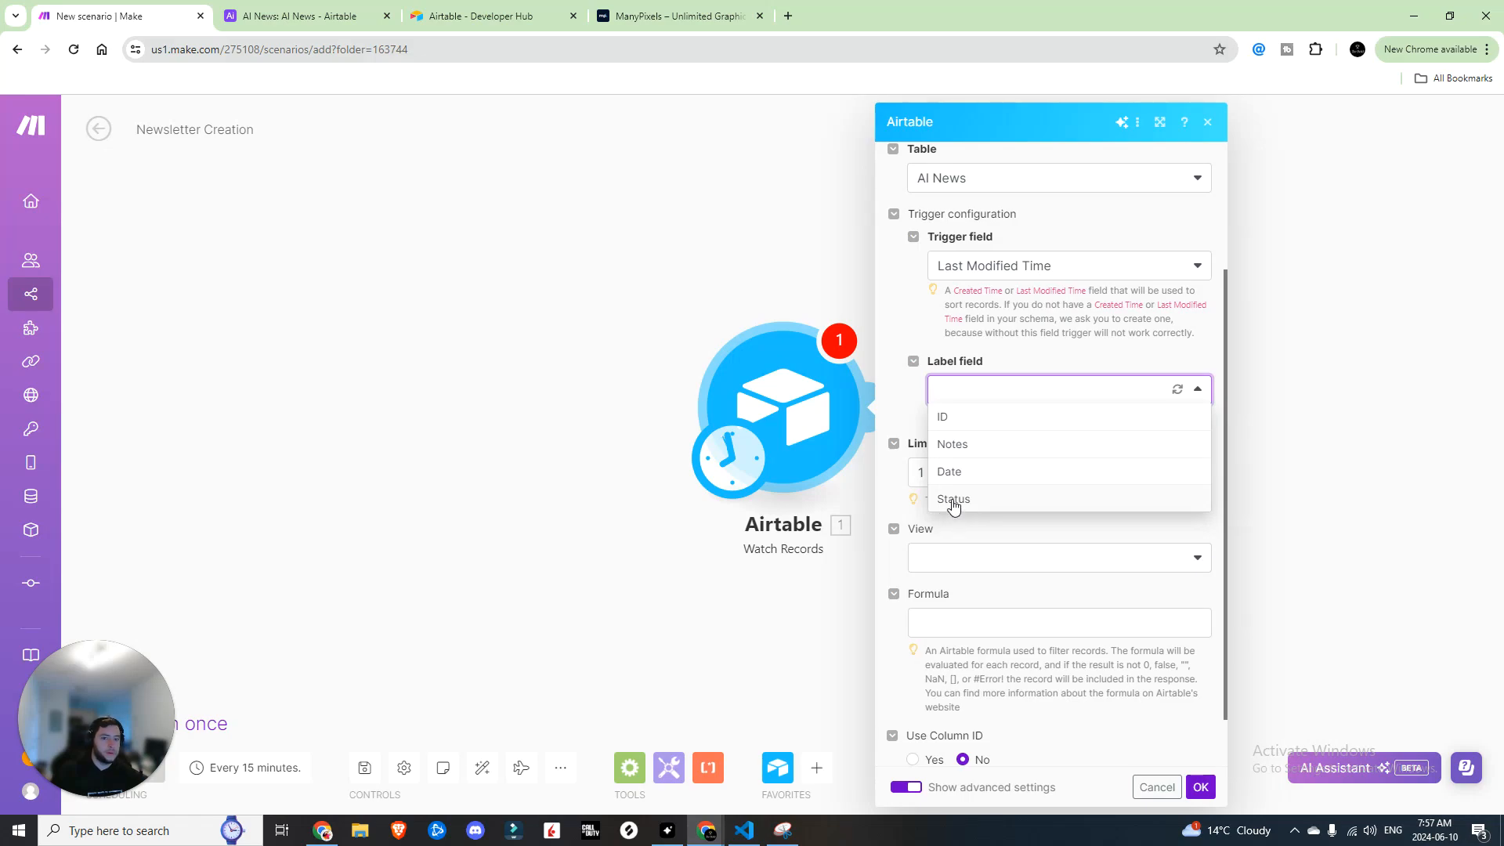
left_click(953, 502)
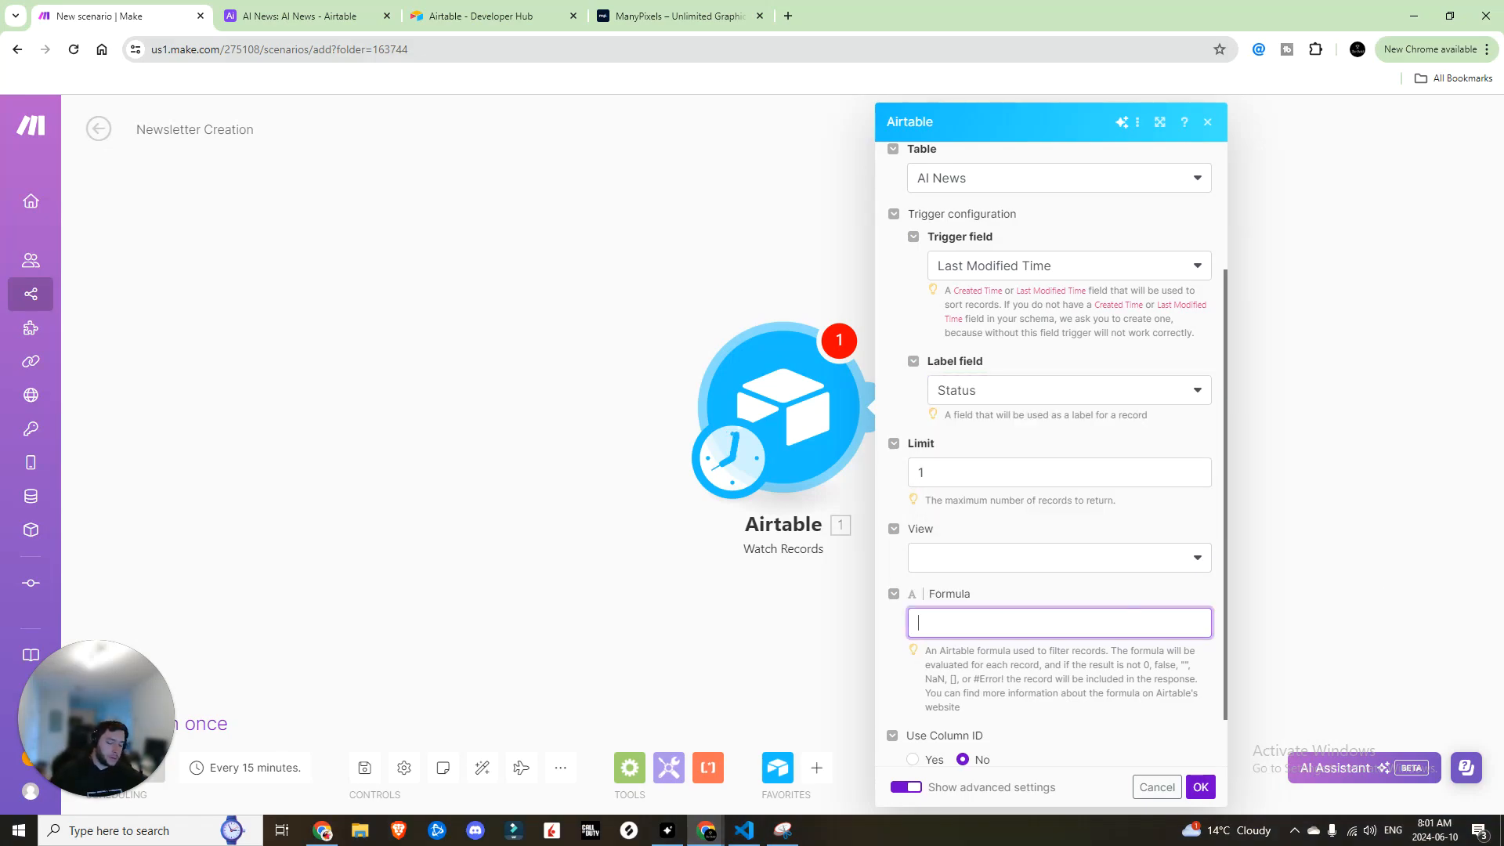
type("{Status} =")
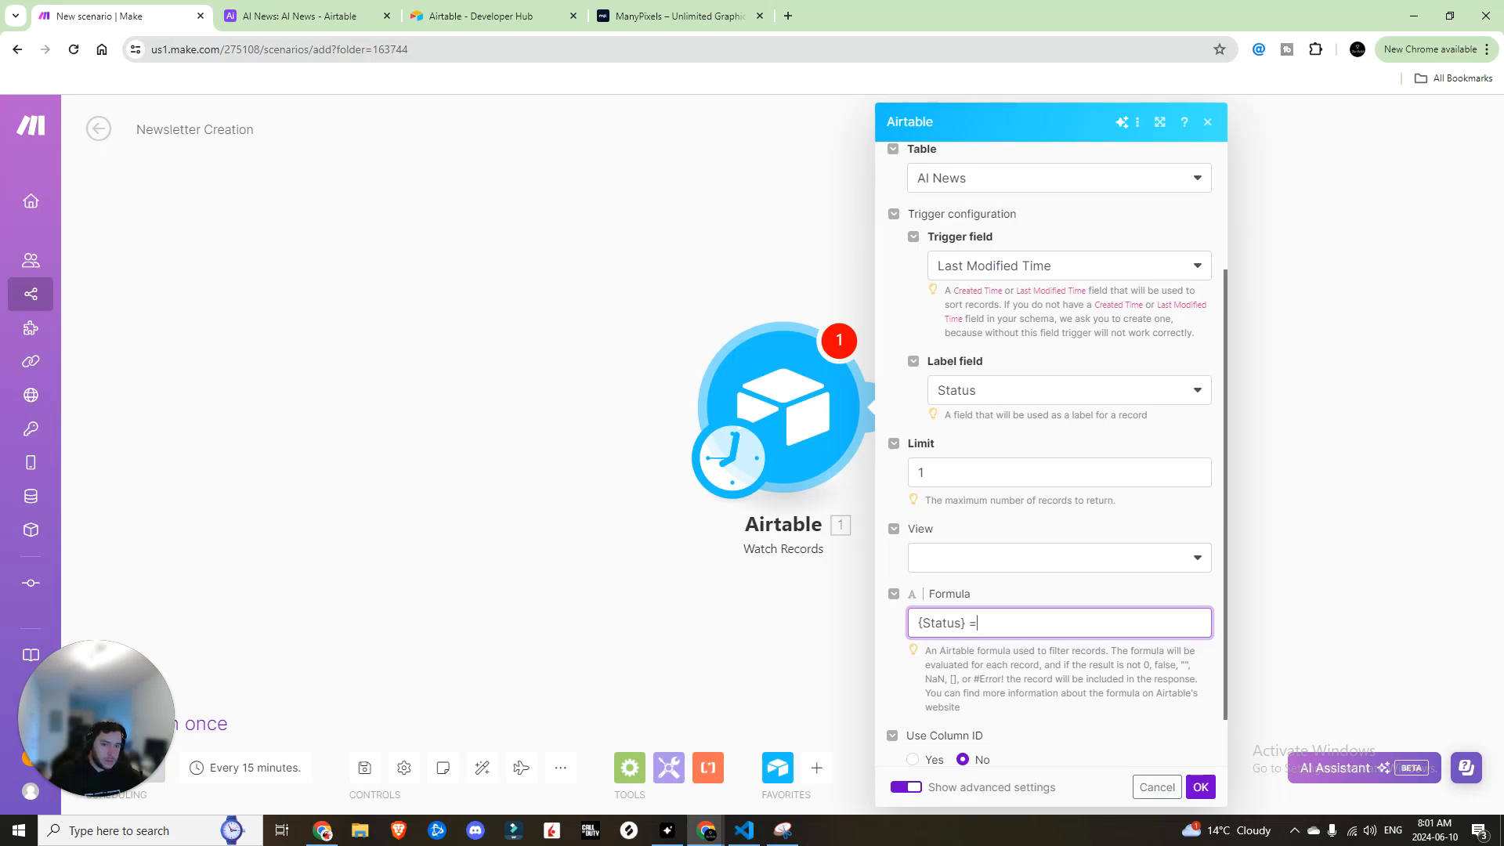
type(" \"Create Newsletter\"")
left_click(1200, 790)
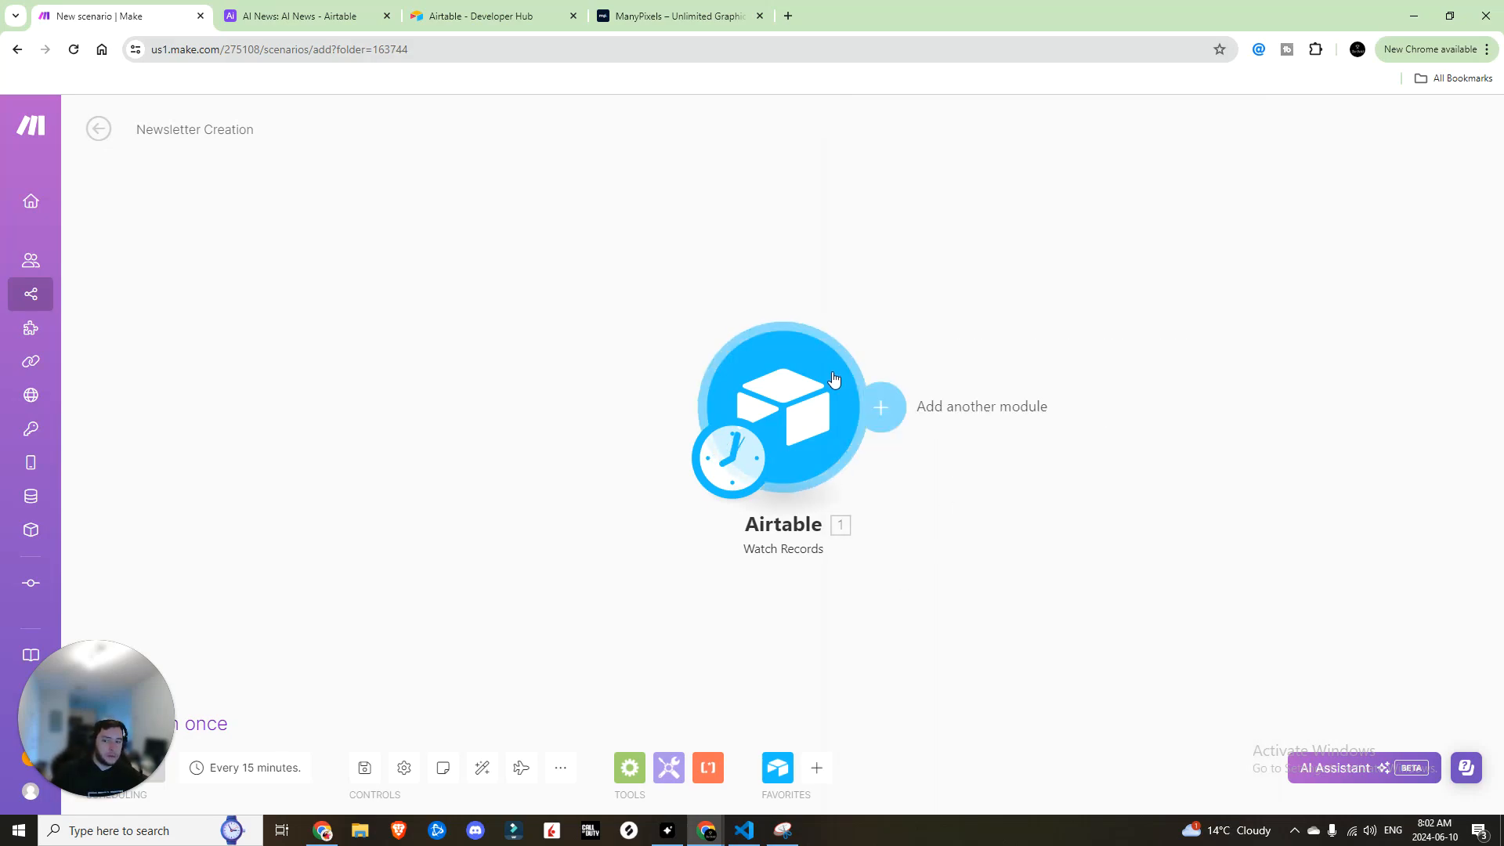
Run only the Watch Records module and compare the status, notes and modification time in its output with the Airtable record
right_click(787, 391)
left_click(818, 426)
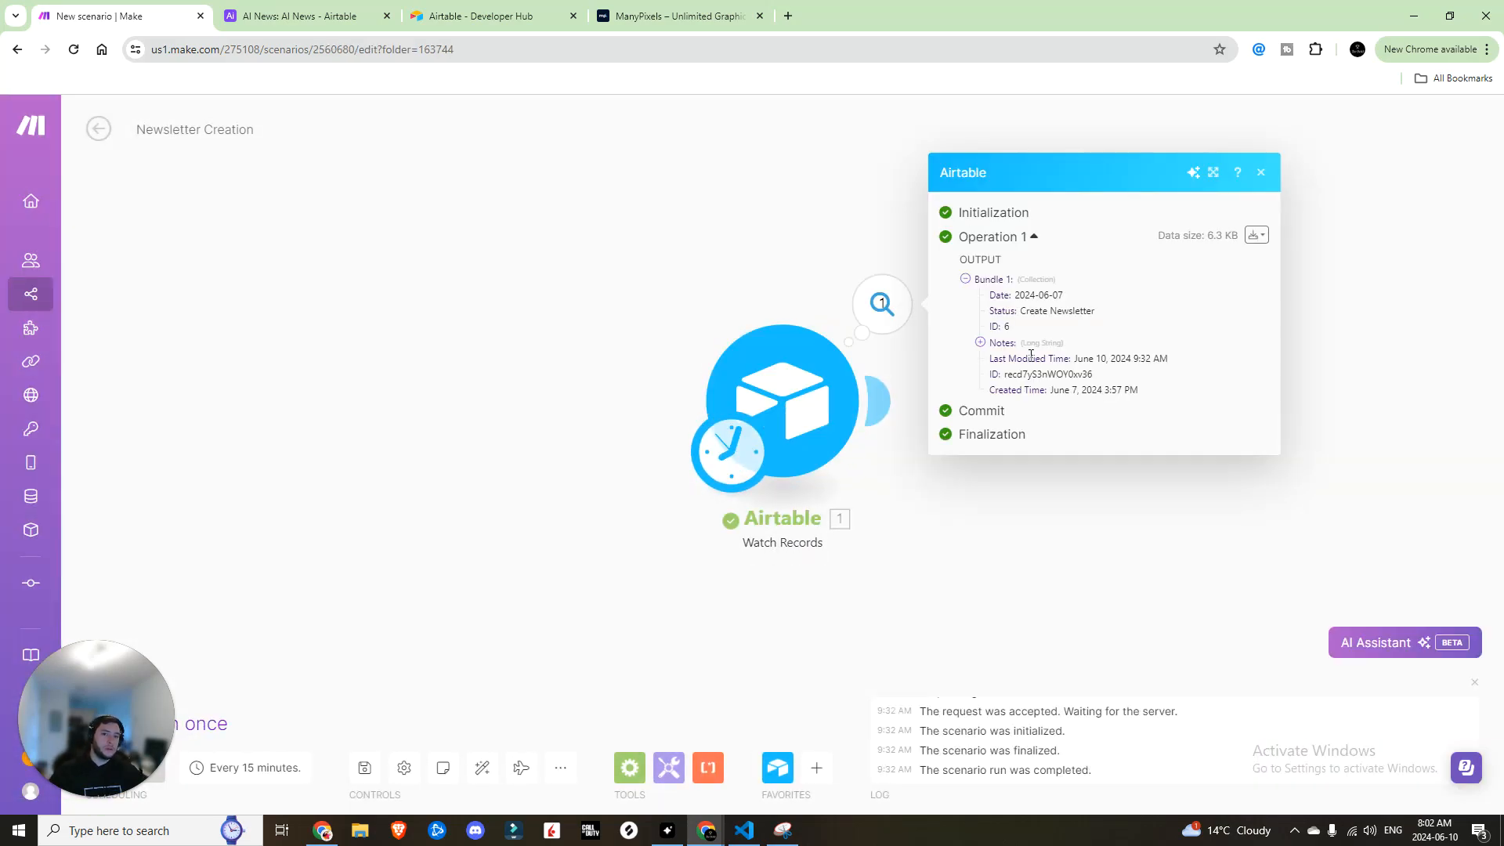
left_click(300, 16)
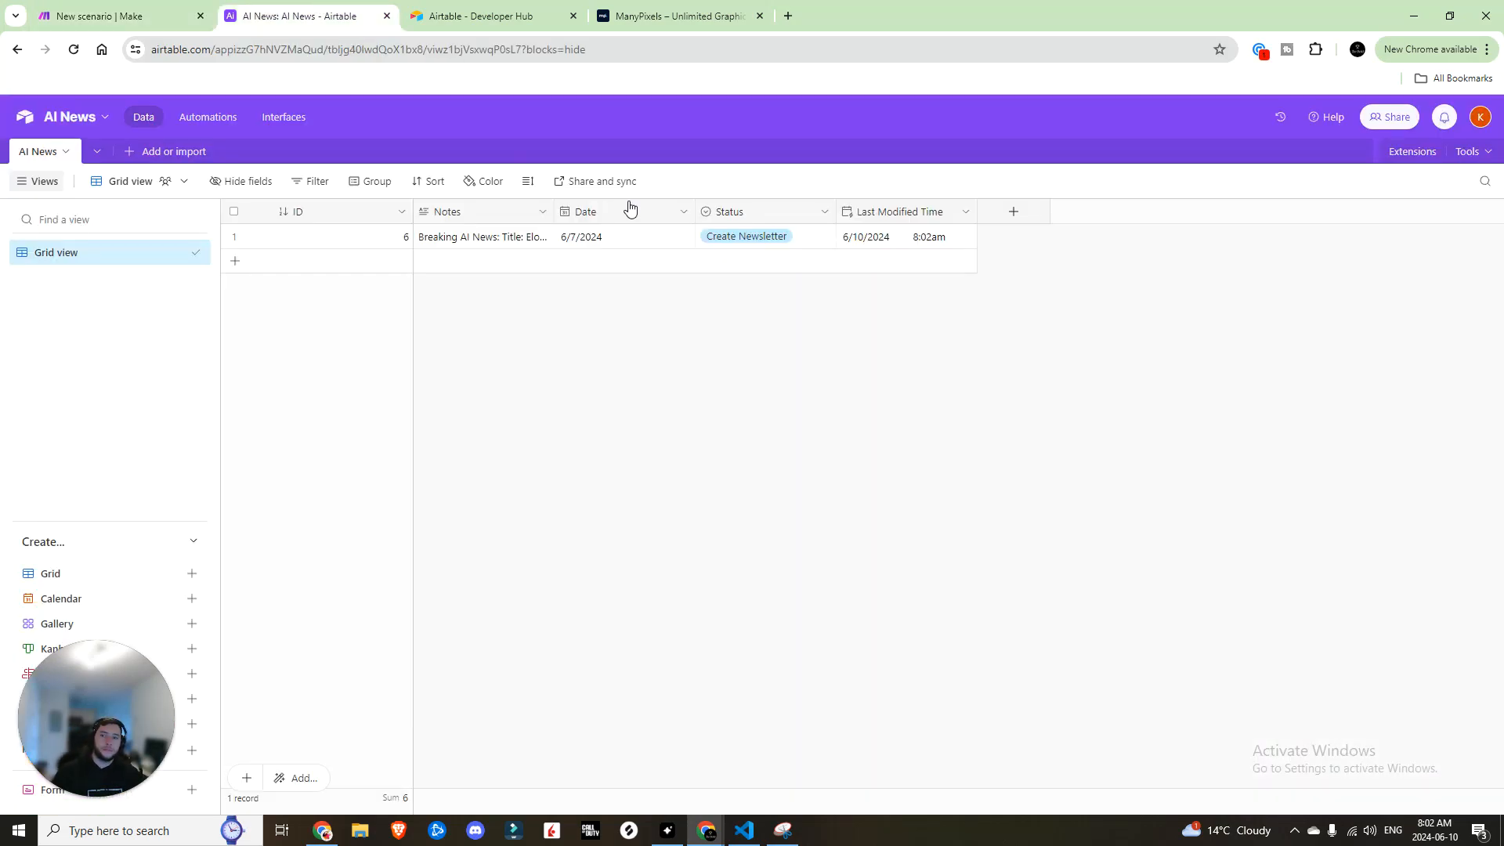
left_click(86, 16)
left_click_drag(1021, 310, 1125, 318)
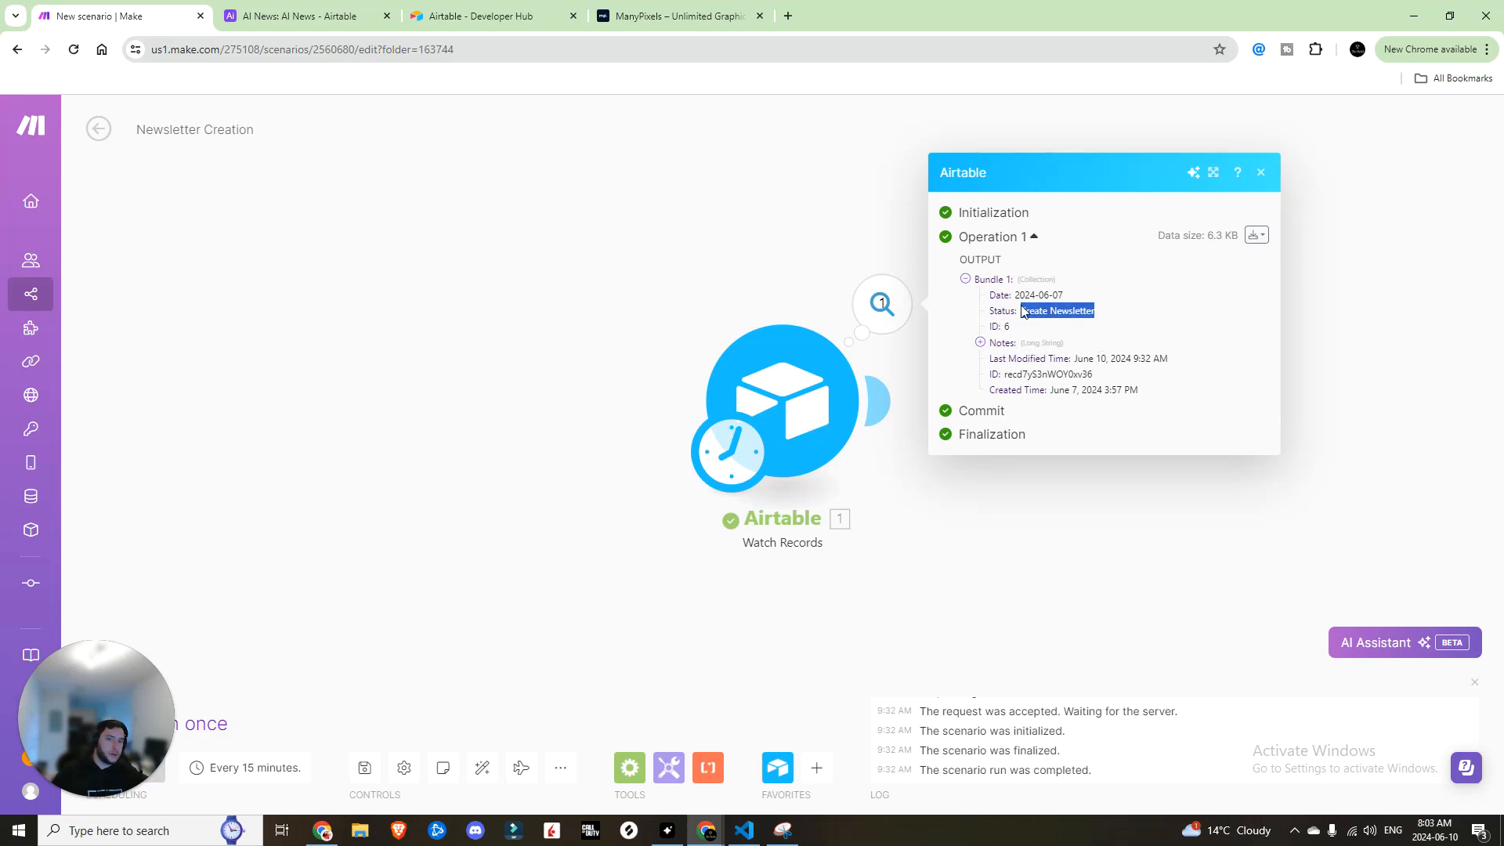
left_click(992, 322)
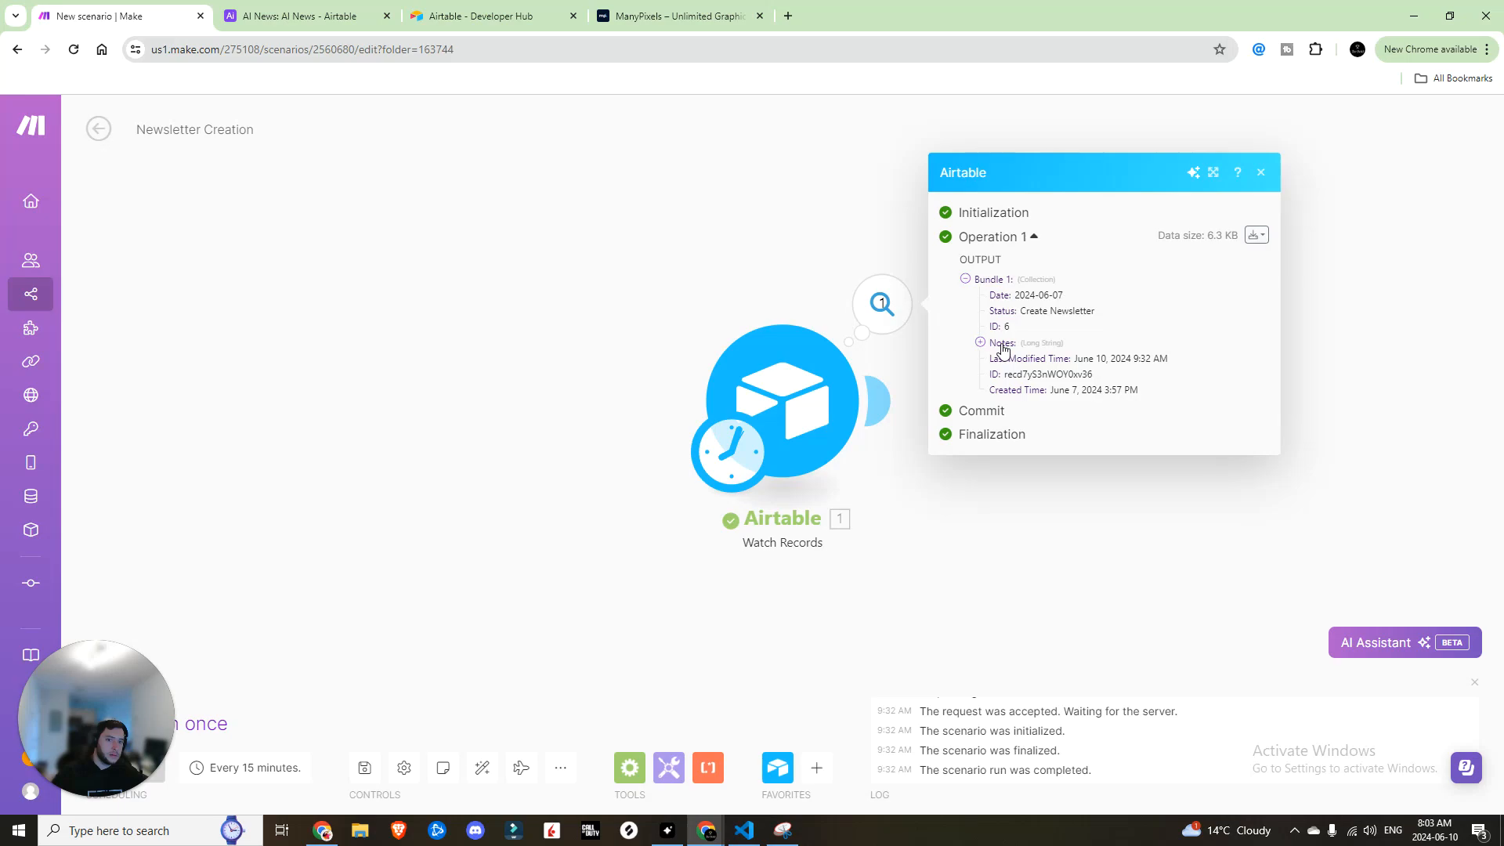
left_click_drag(1121, 358, 1004, 374)
left_click_drag(1181, 415, 1127, 516)
Add an OpenAI Create a Completion module after the Airtable Watch Records module
left_click_drag(953, 523, 807, 468)
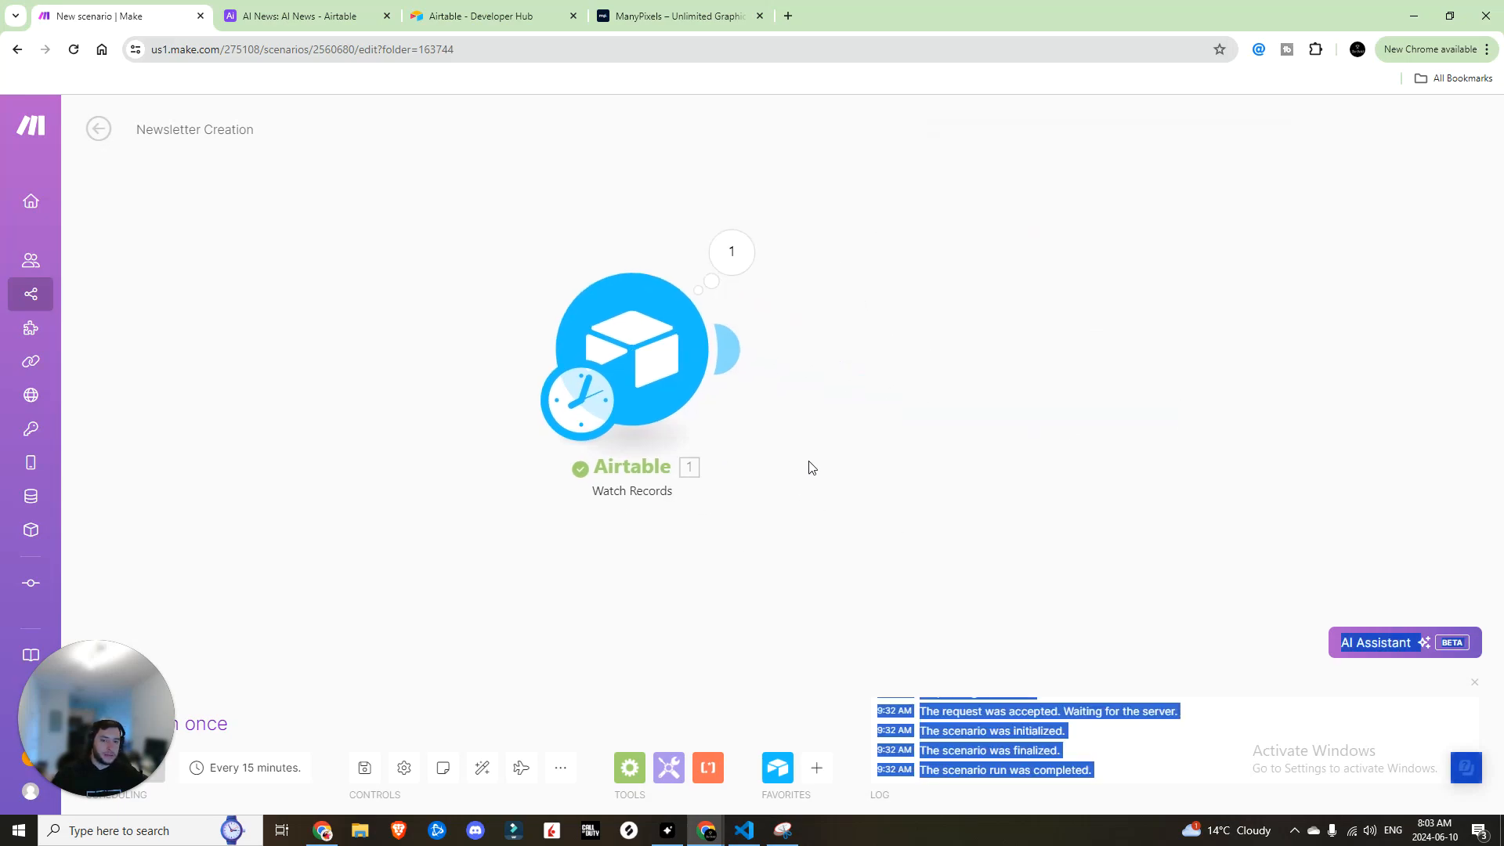
left_click(962, 370)
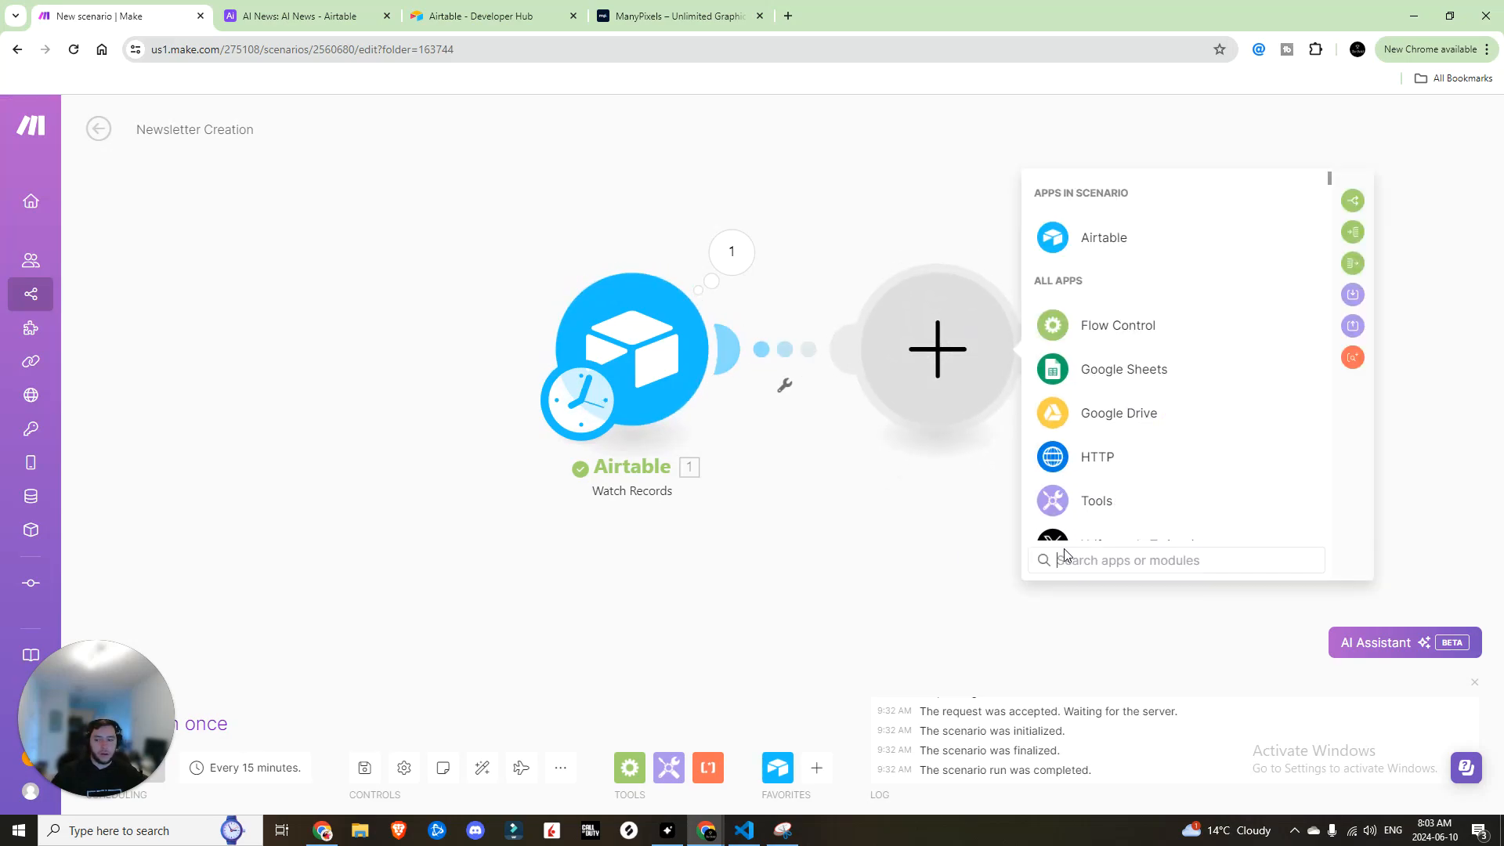
type("open")
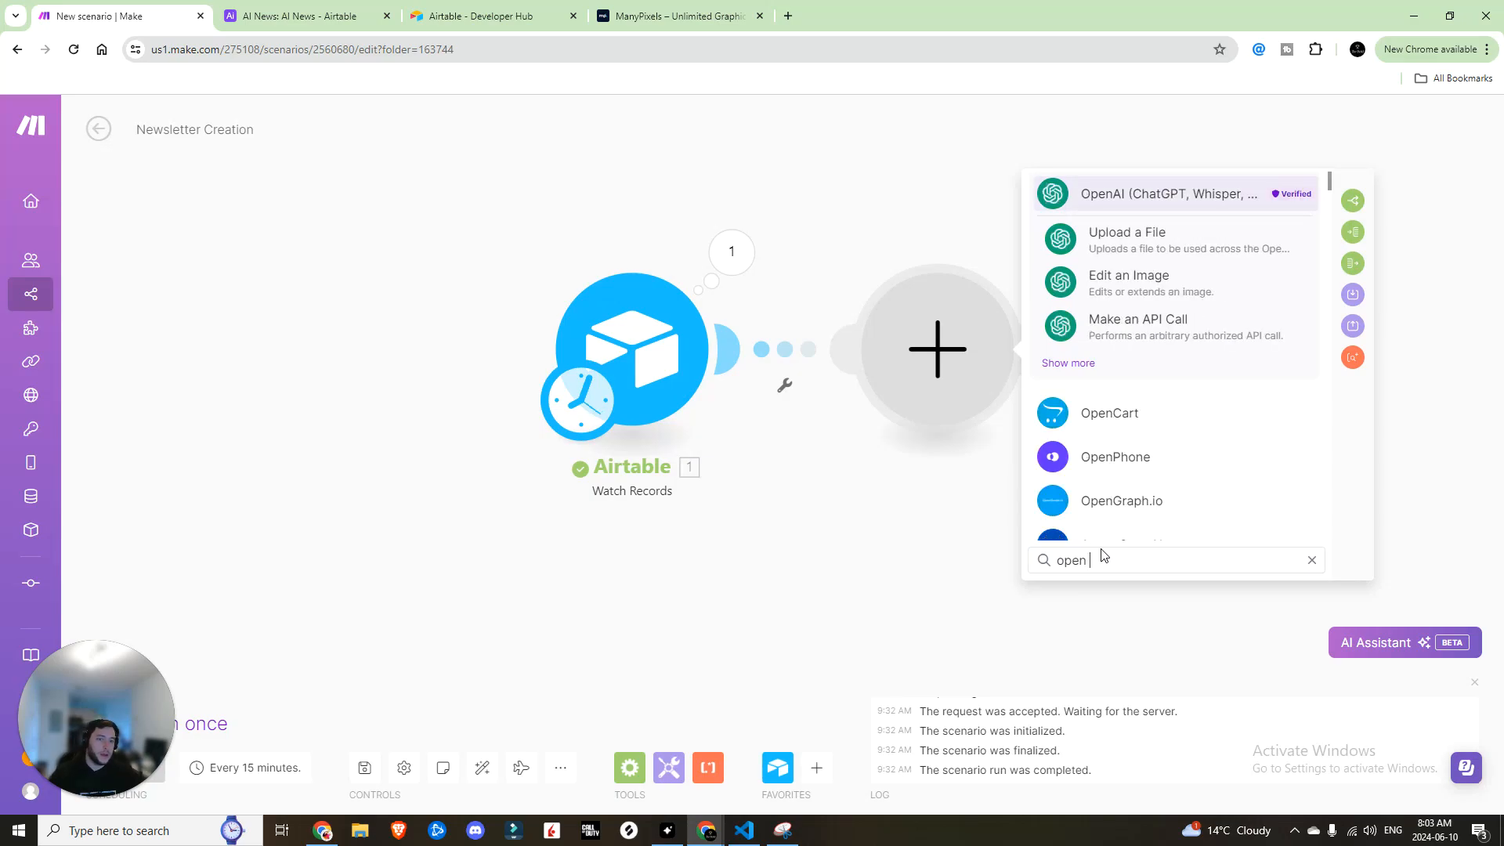
left_click(1138, 499)
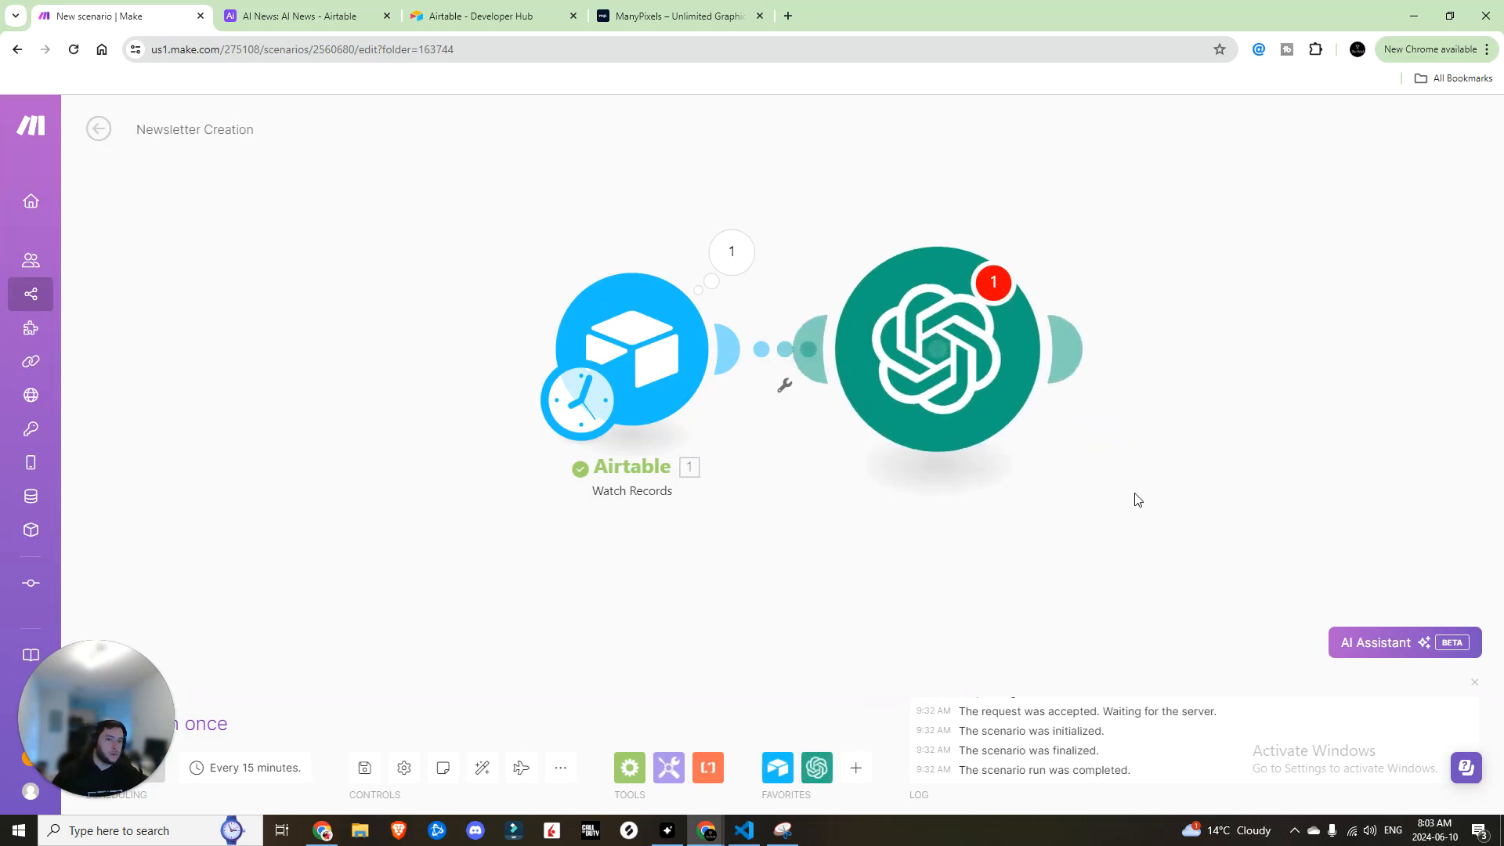
Set the OpenAI module's model to gpt-4o-2024-05-13 and add a first message with the User role
left_click(1171, 358)
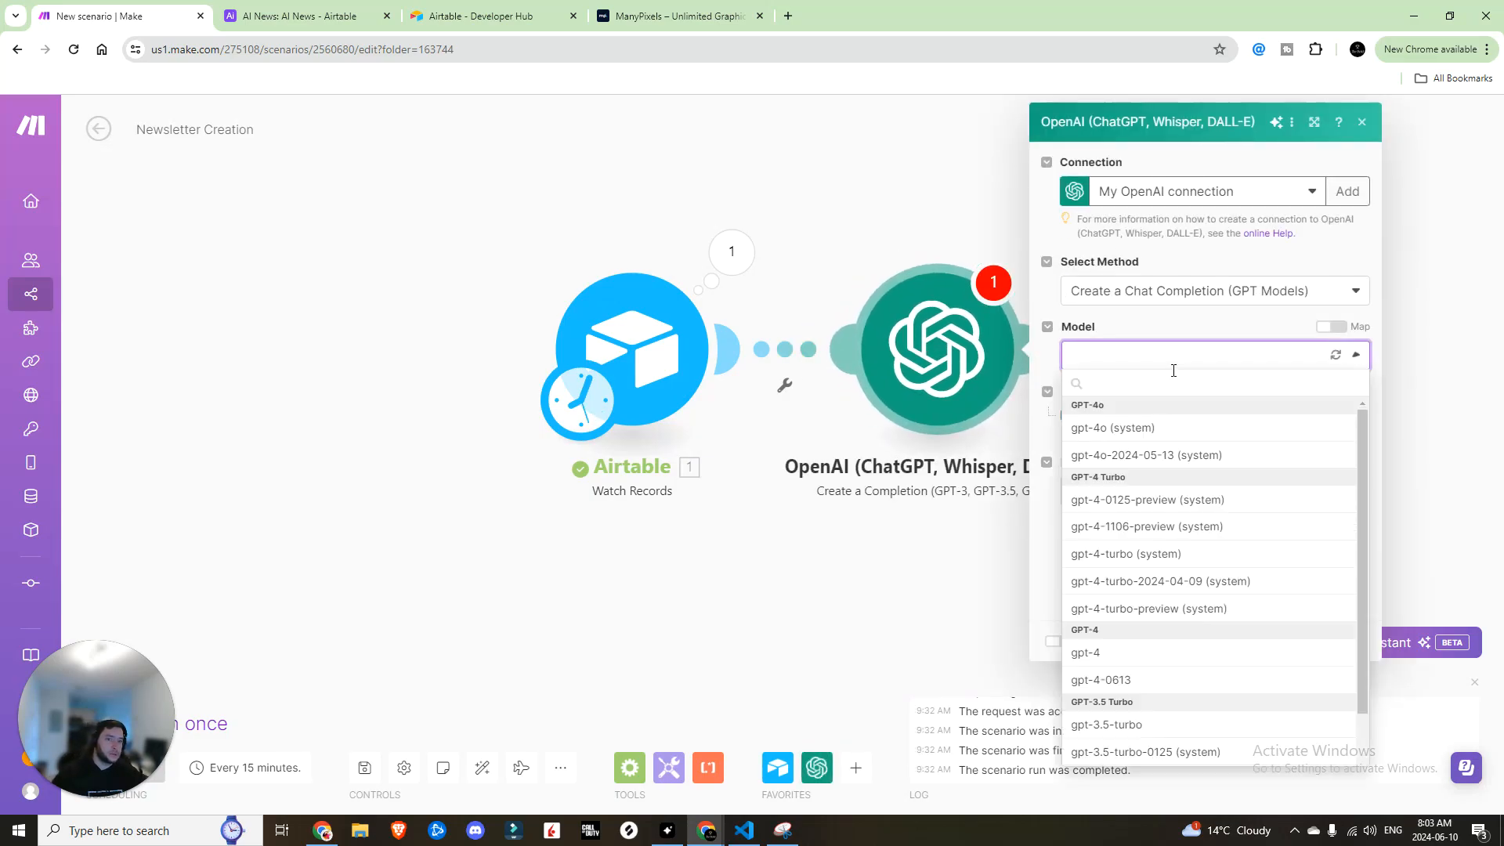
left_click(1142, 468)
left_click(1116, 415)
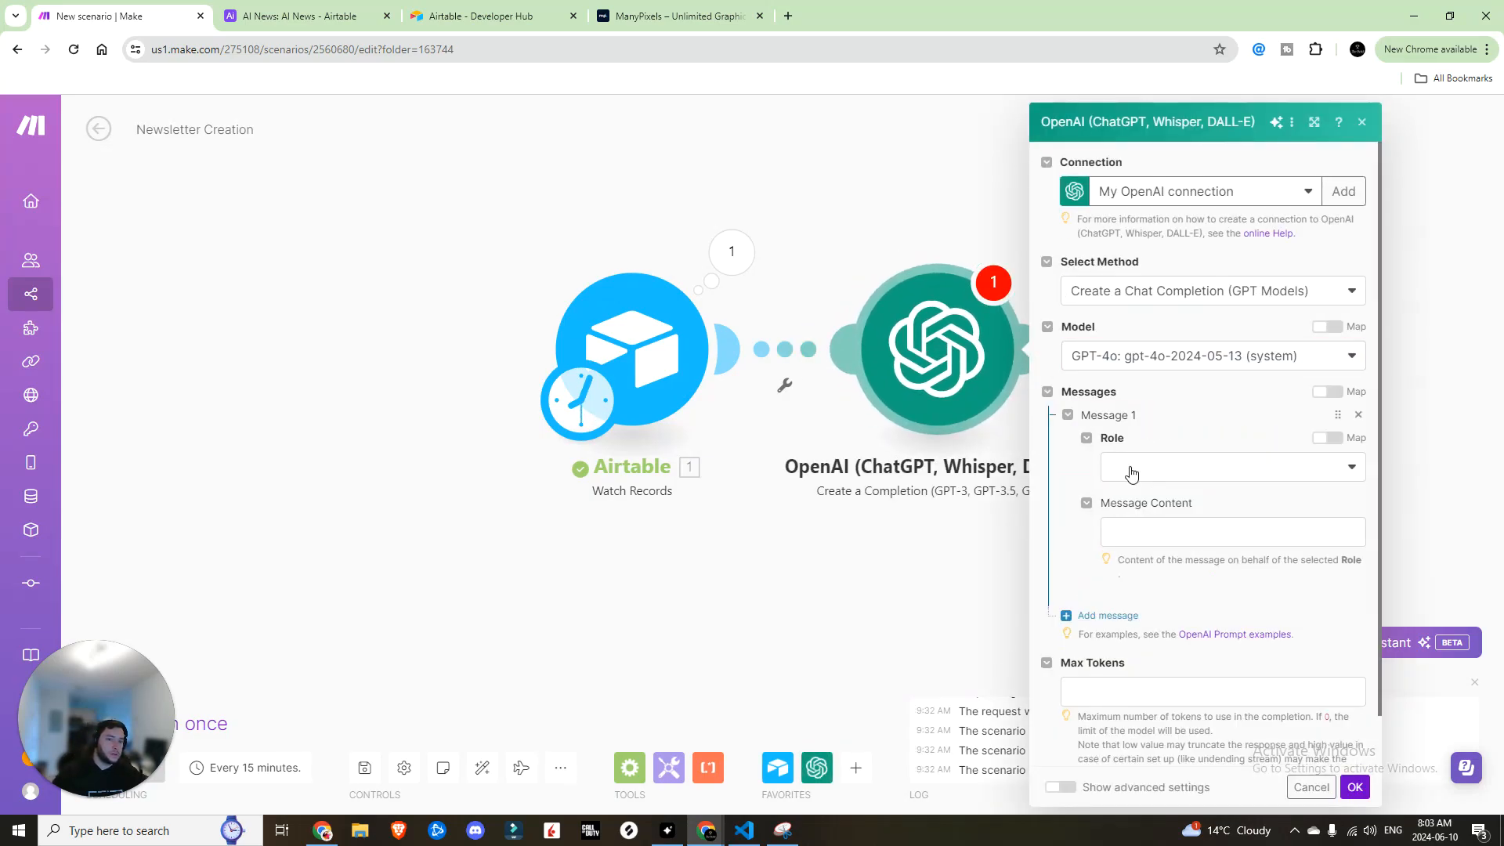
left_click(1132, 469)
left_click(1135, 519)
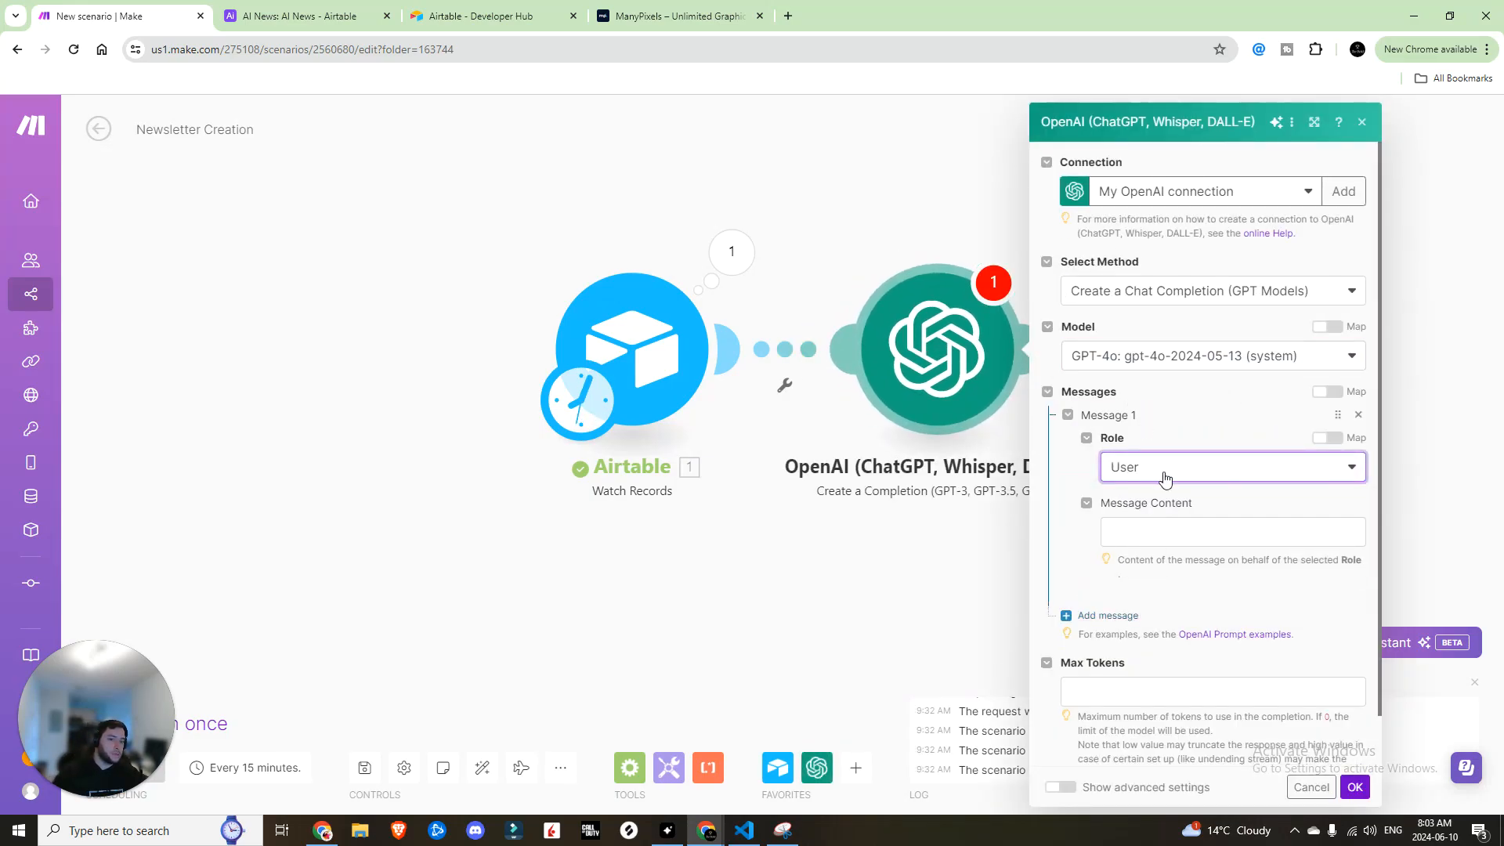
Set the OpenAI completion's Max Tokens to 1000
scroll(1182, 382, "down", 1)
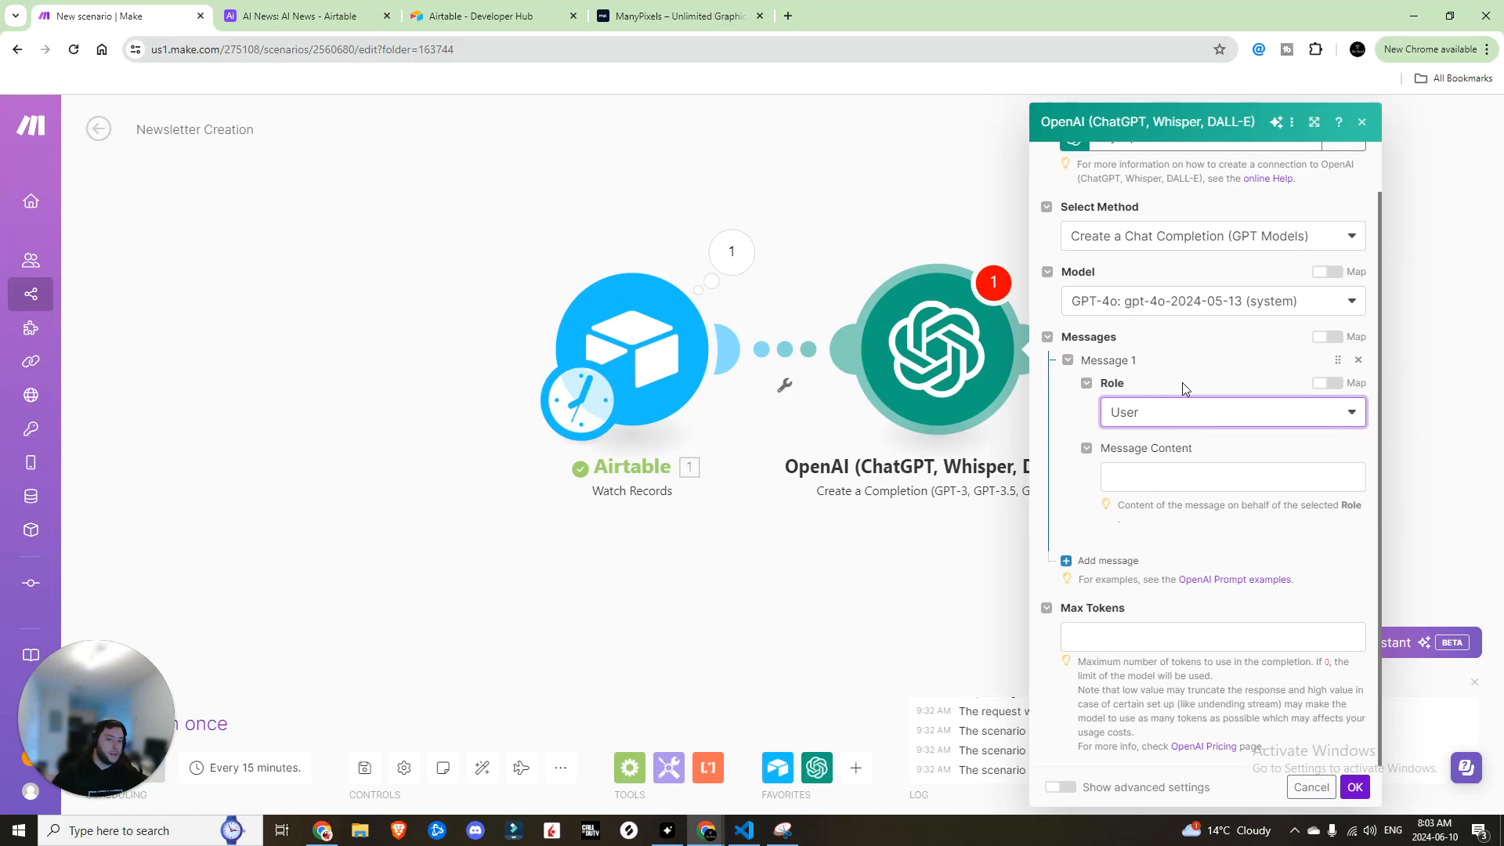
left_click(1159, 638)
type("1000")
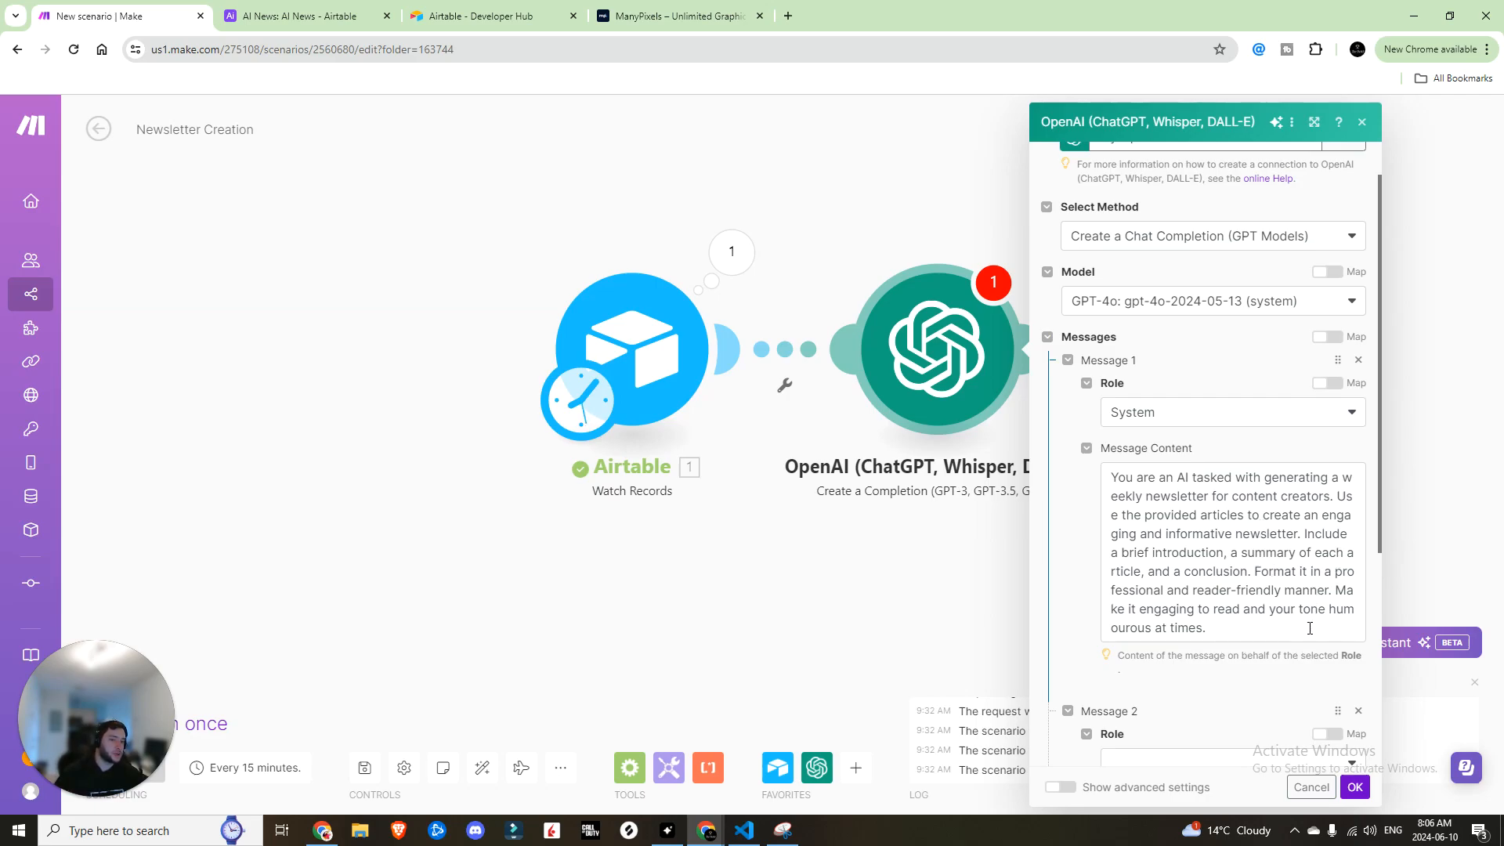
Give Message 2 the User role and map the Notes value from Airtable Watch Records as its content
scroll(1216, 619, "down", 2)
left_click(1214, 612)
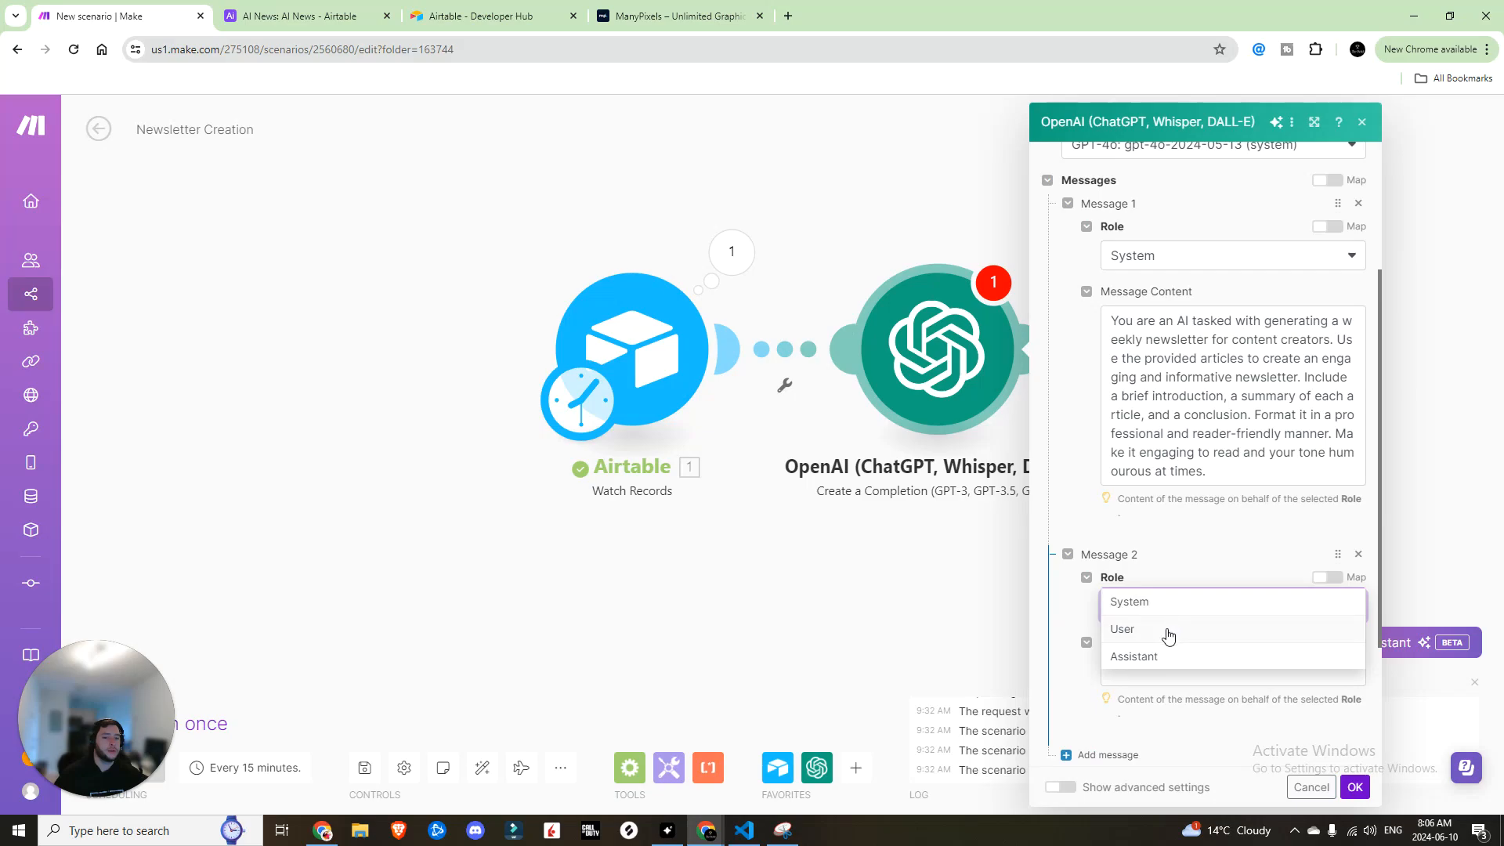
left_click(1164, 633)
scroll(1181, 548, "down", 3)
left_click(1159, 478)
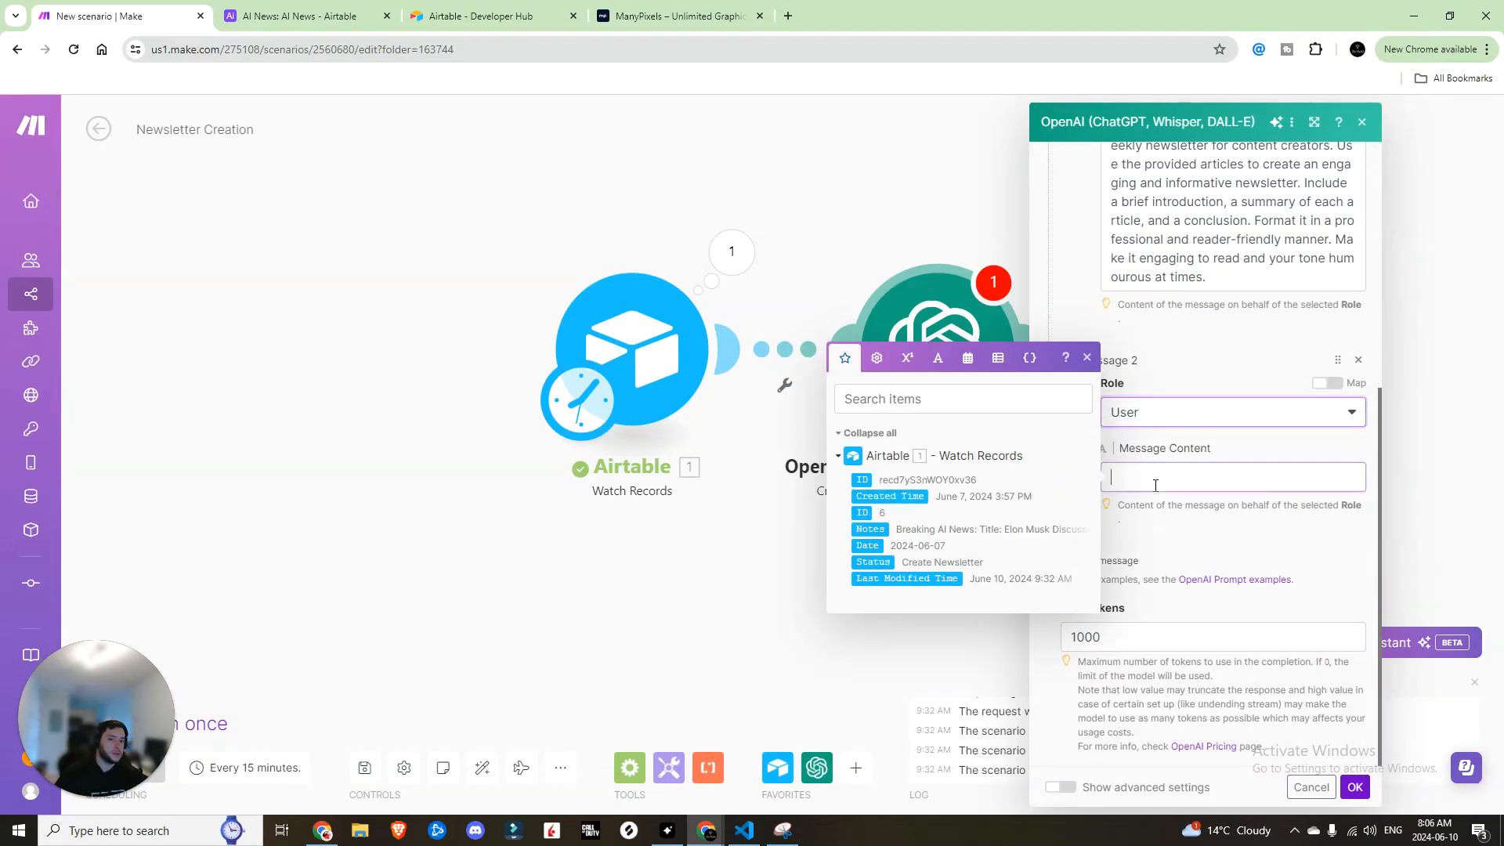
left_click(869, 529)
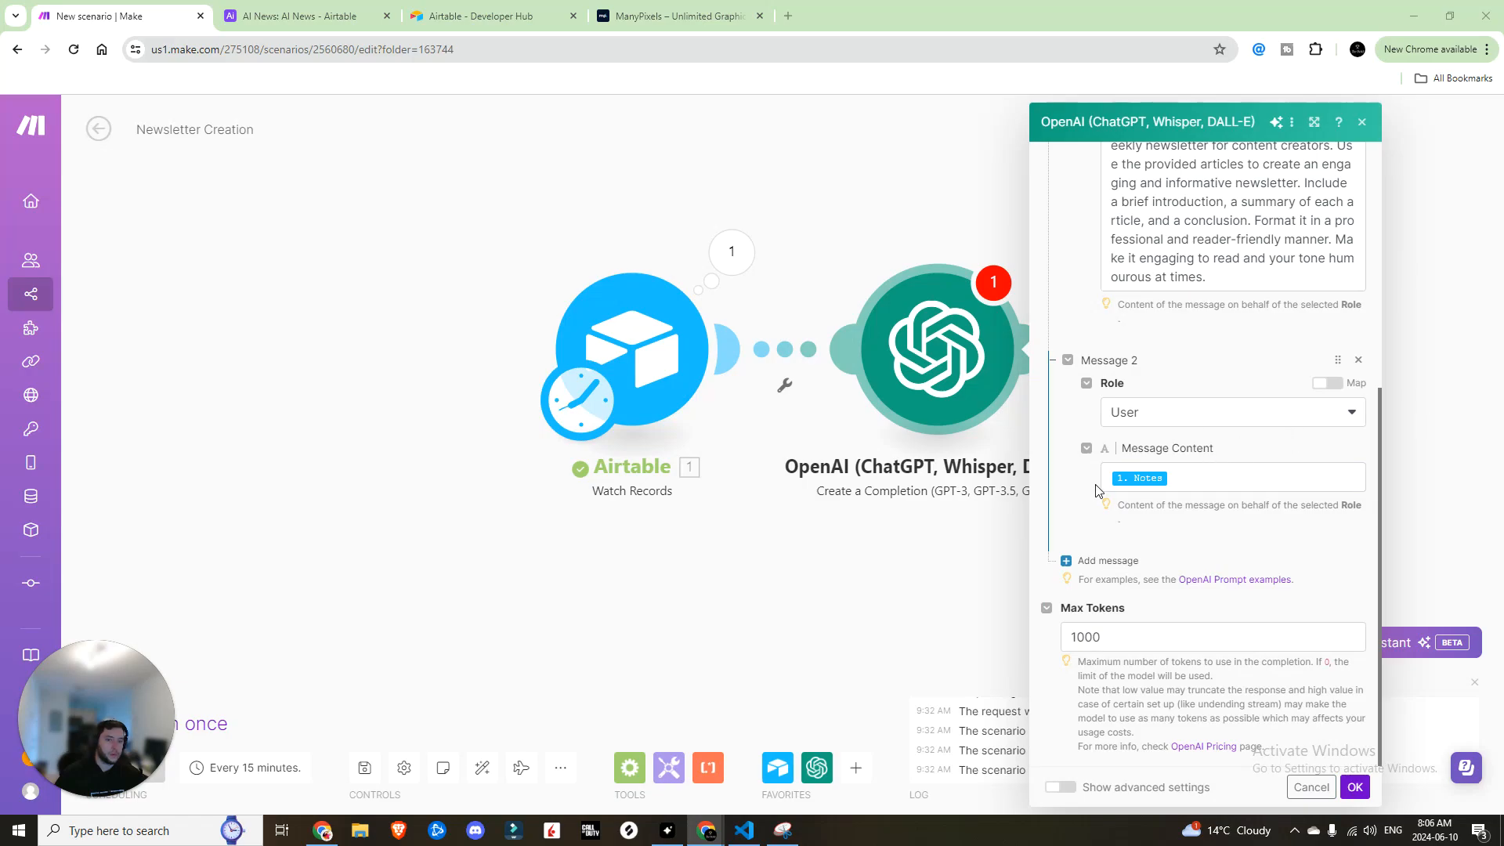
Prefix Message 2's Notes value with "Here are the articles to include in this week's newsletter:" and save the OpenAI module
left_click(1127, 470)
type("Here are the articles ")
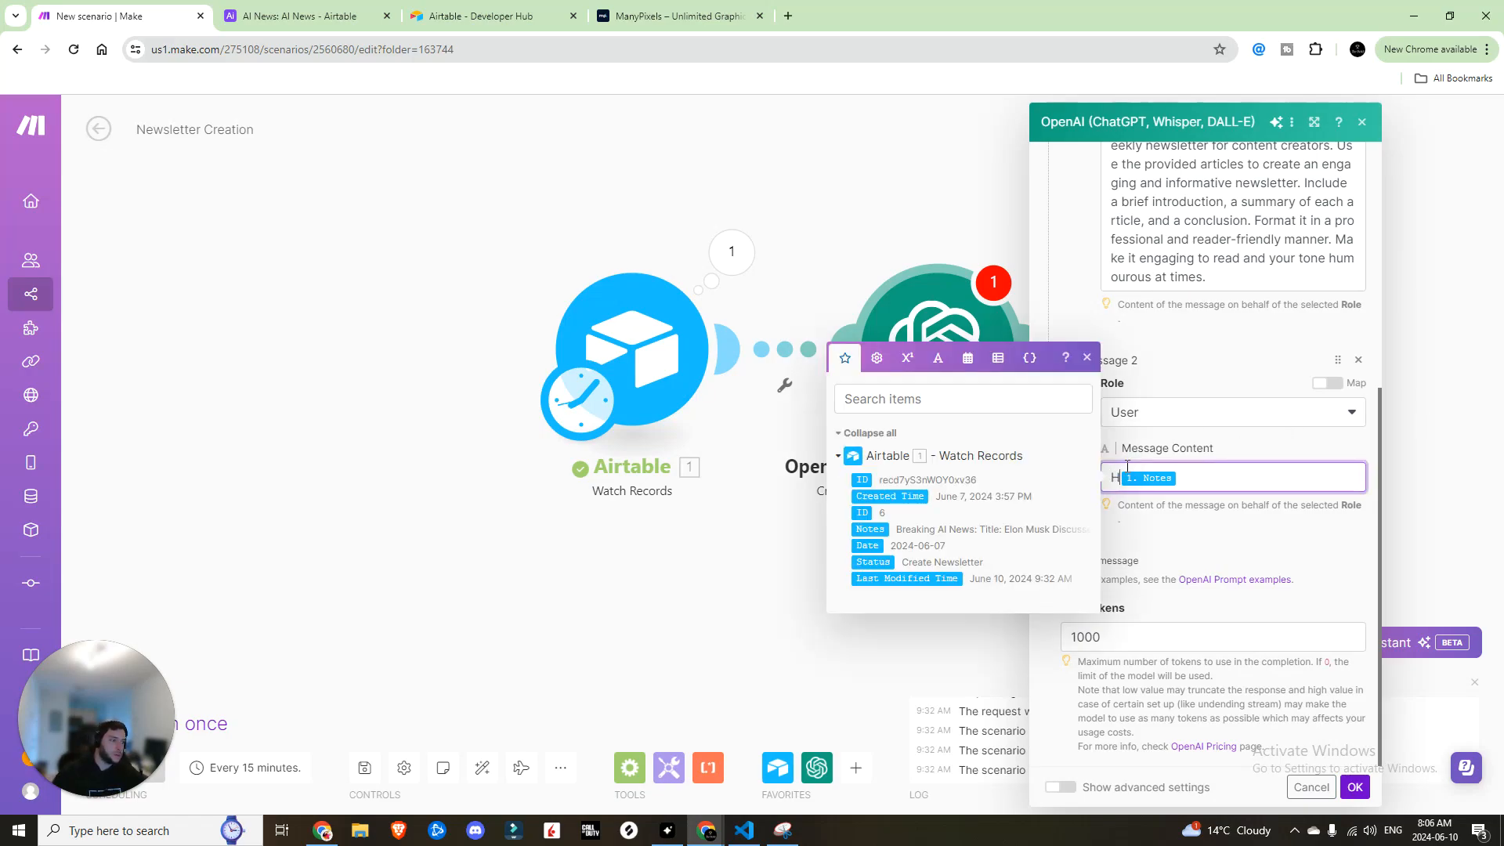
type("to")
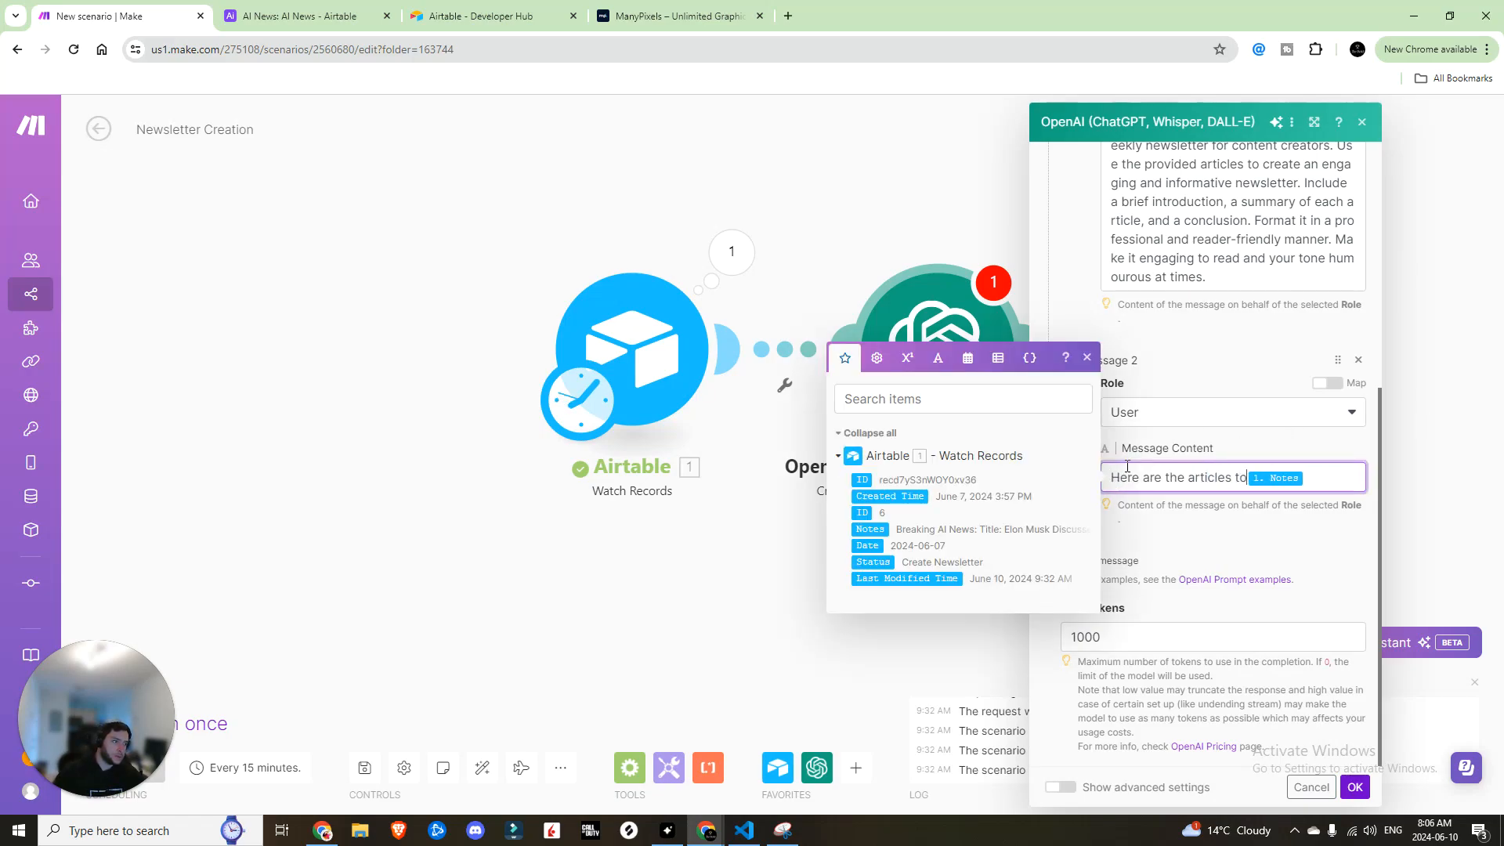
type(" include in this week's newsletter:")
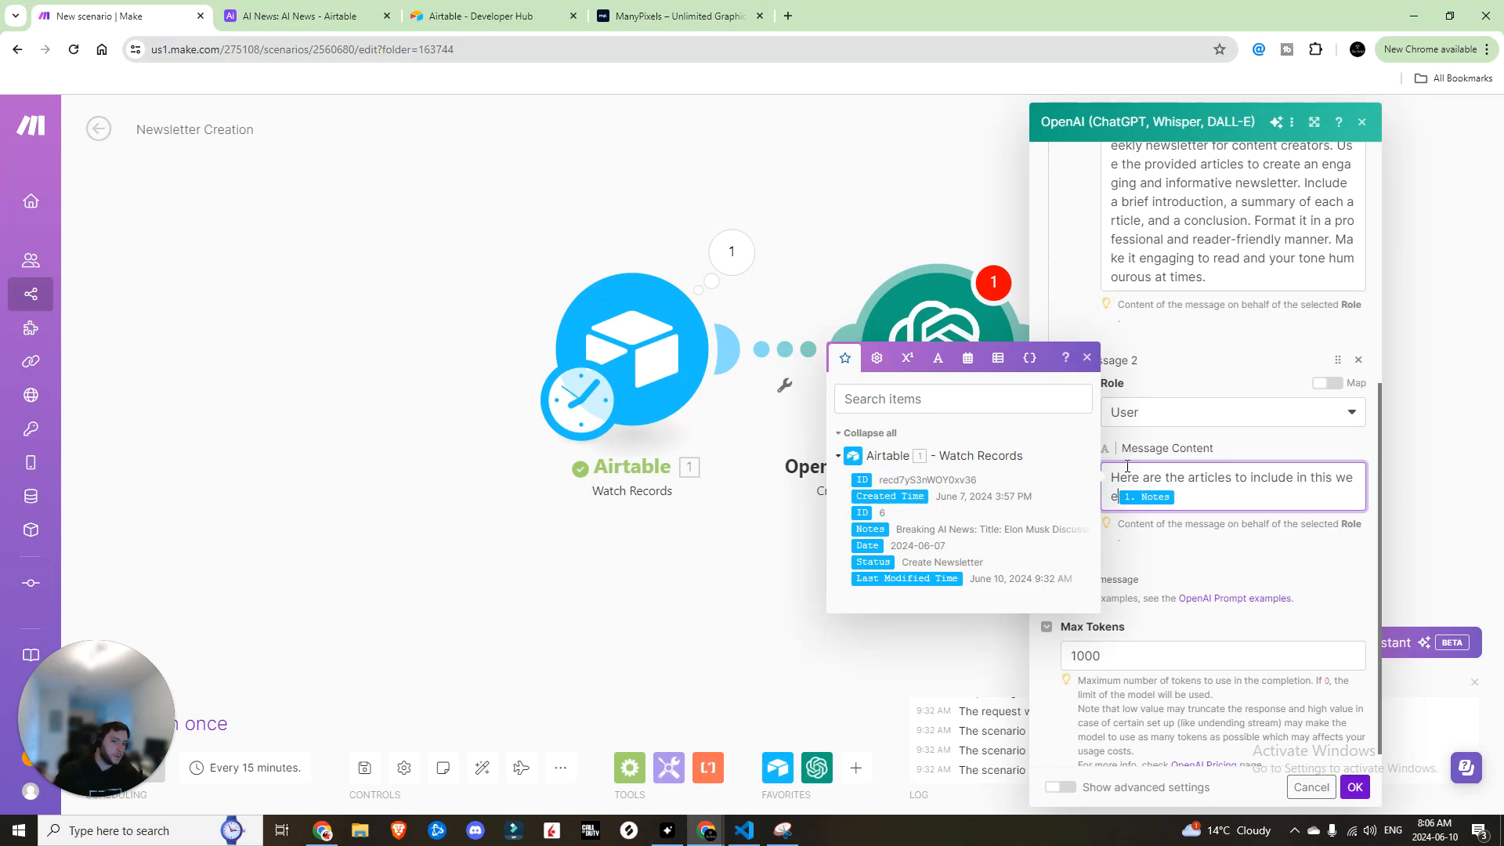
left_click(1249, 778)
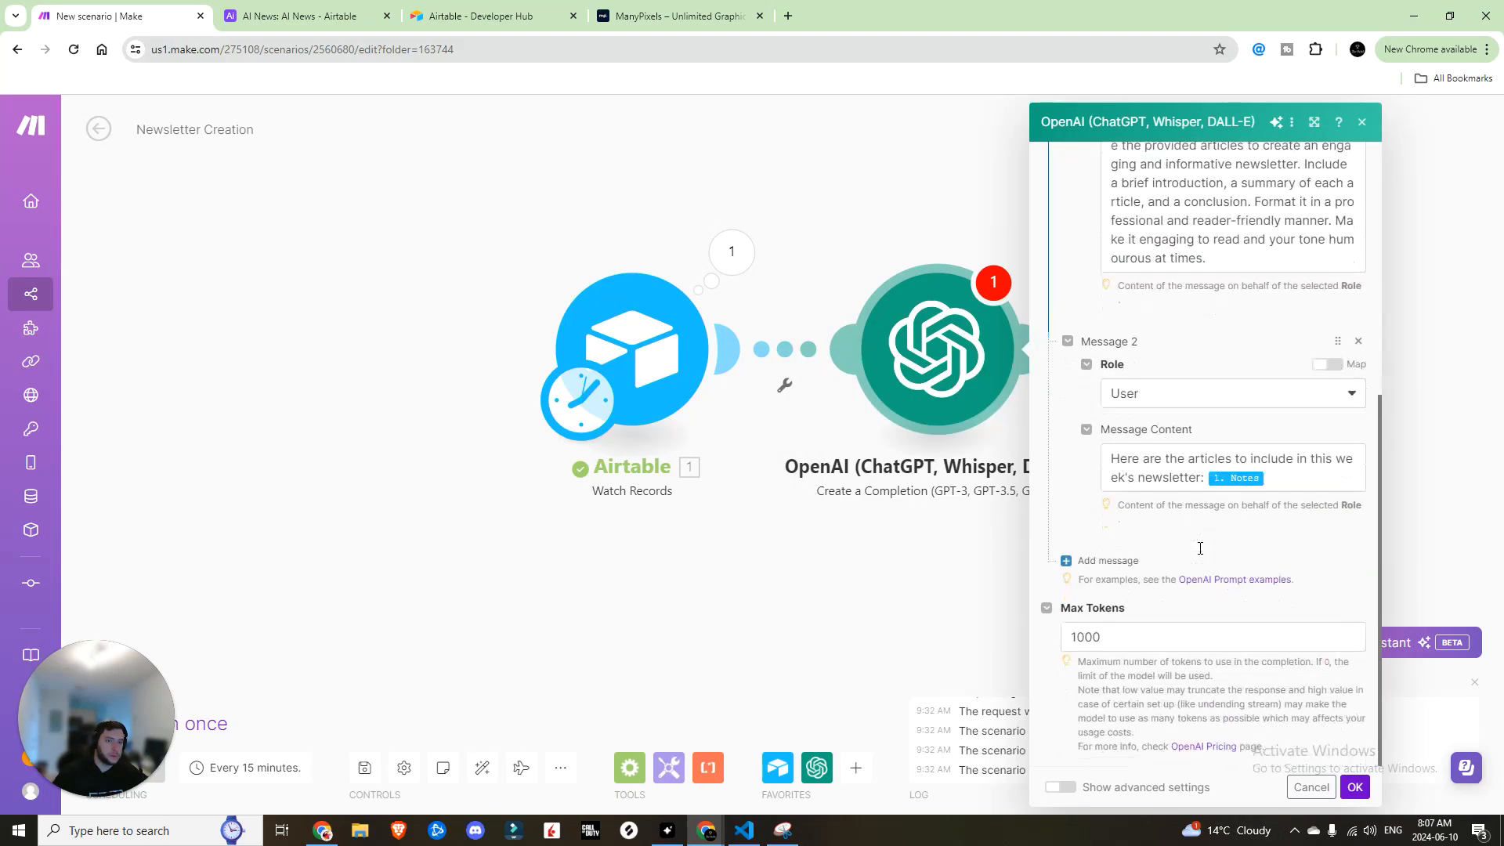
left_click(1353, 789)
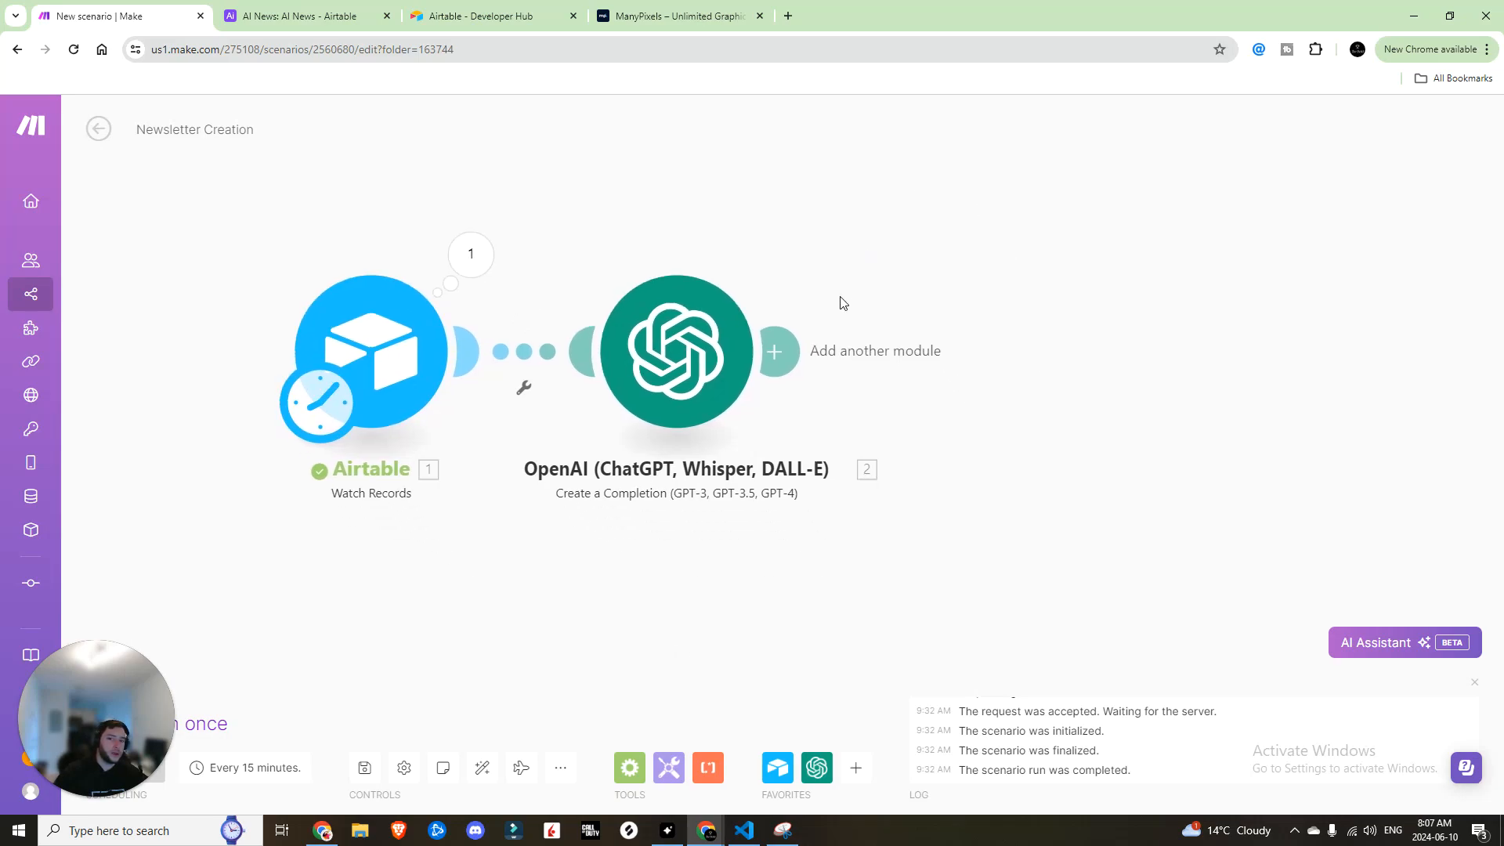
Add an Airtable Update a Record module after the OpenAI completion module
left_click(774, 354)
left_click(1134, 241)
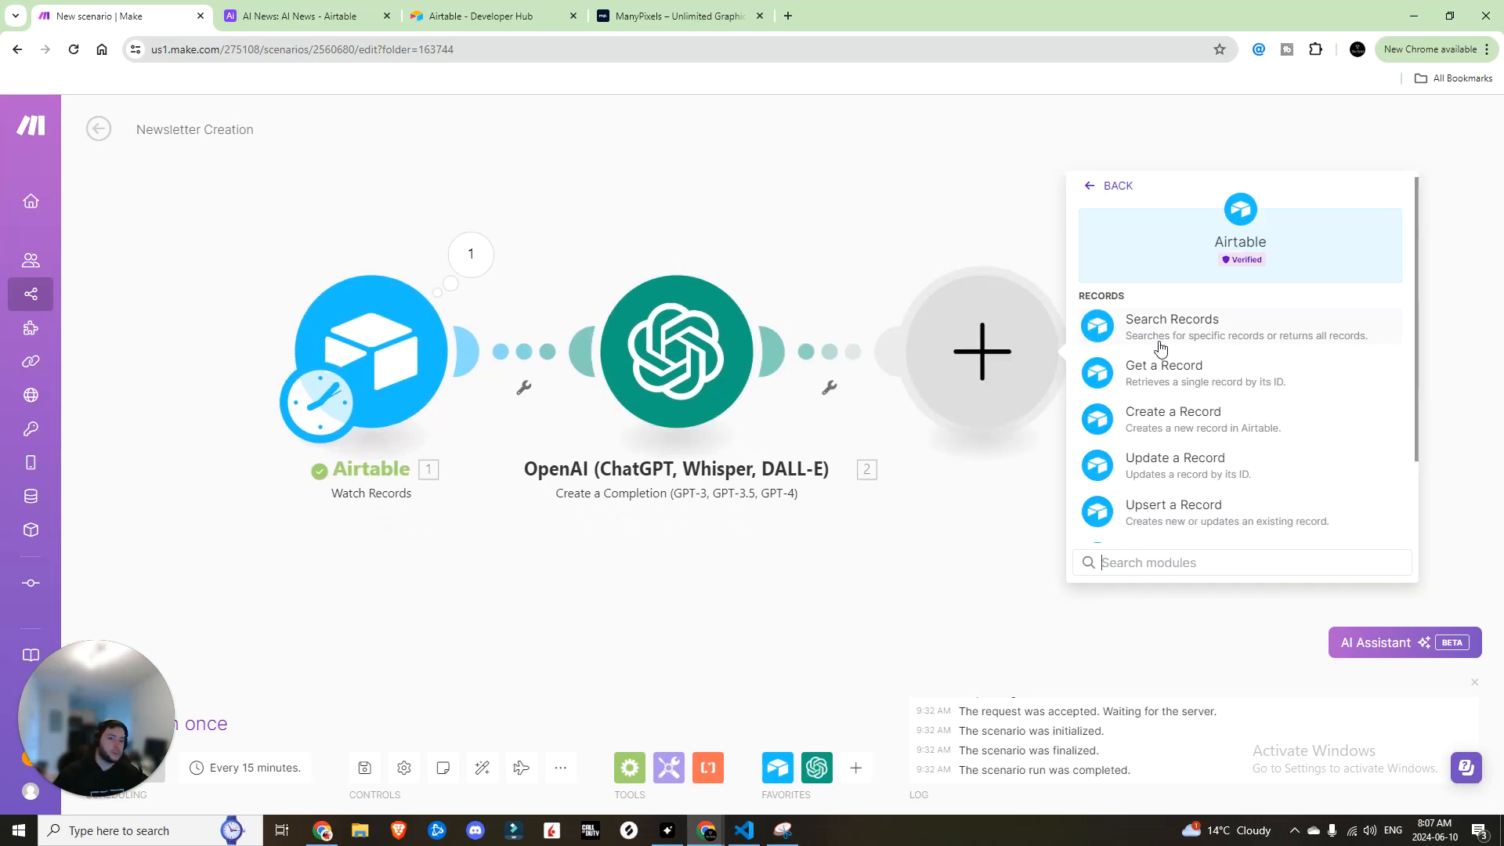
left_click(1188, 468)
In the Airtable AI News table, create a Long text field named Newsletter Draft and place it directly after Notes
key("ctrl+Tab")
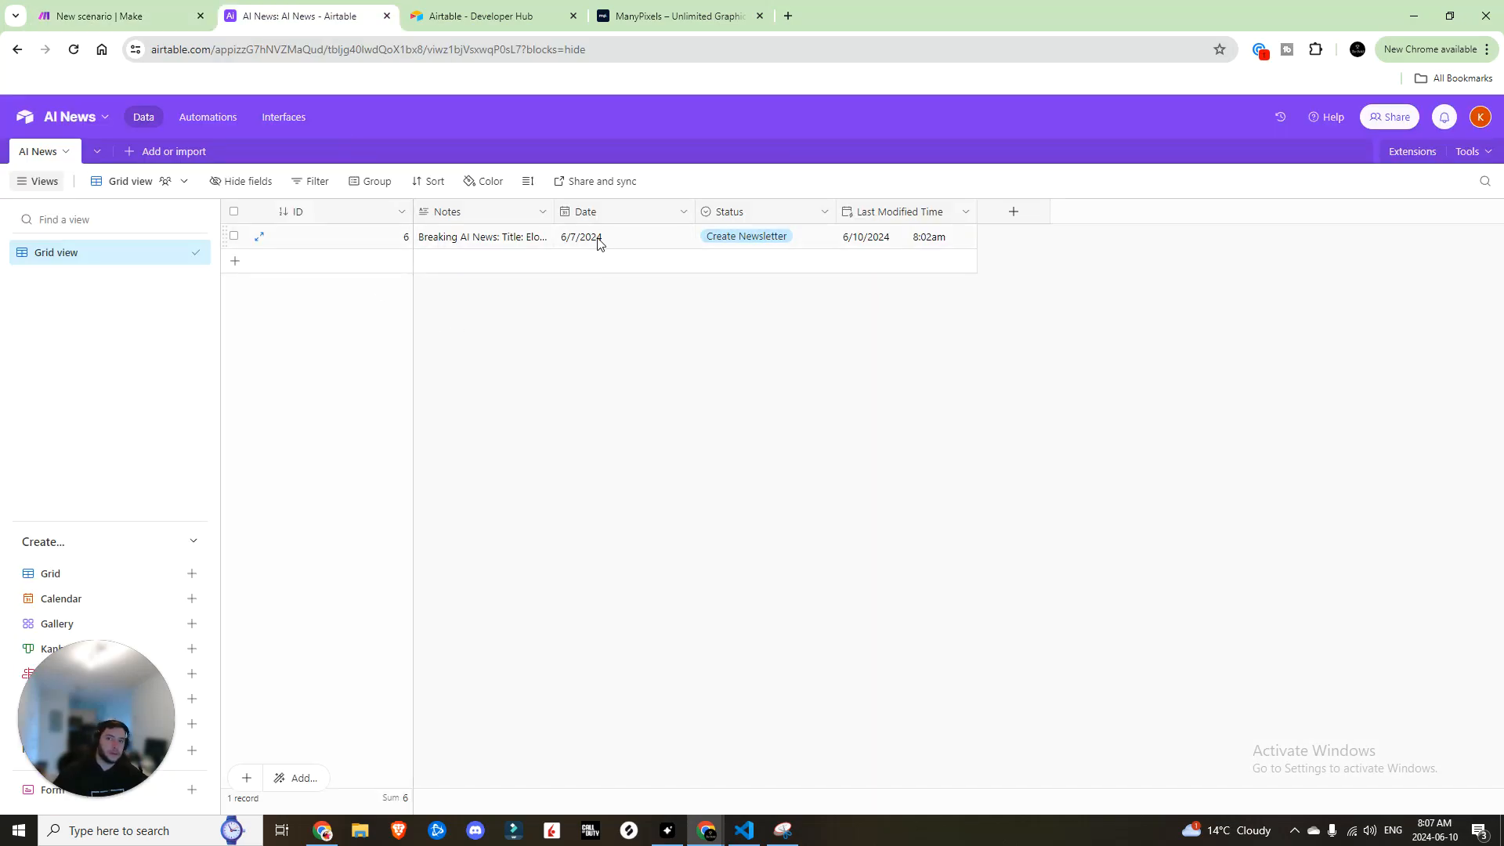
left_click(1010, 215)
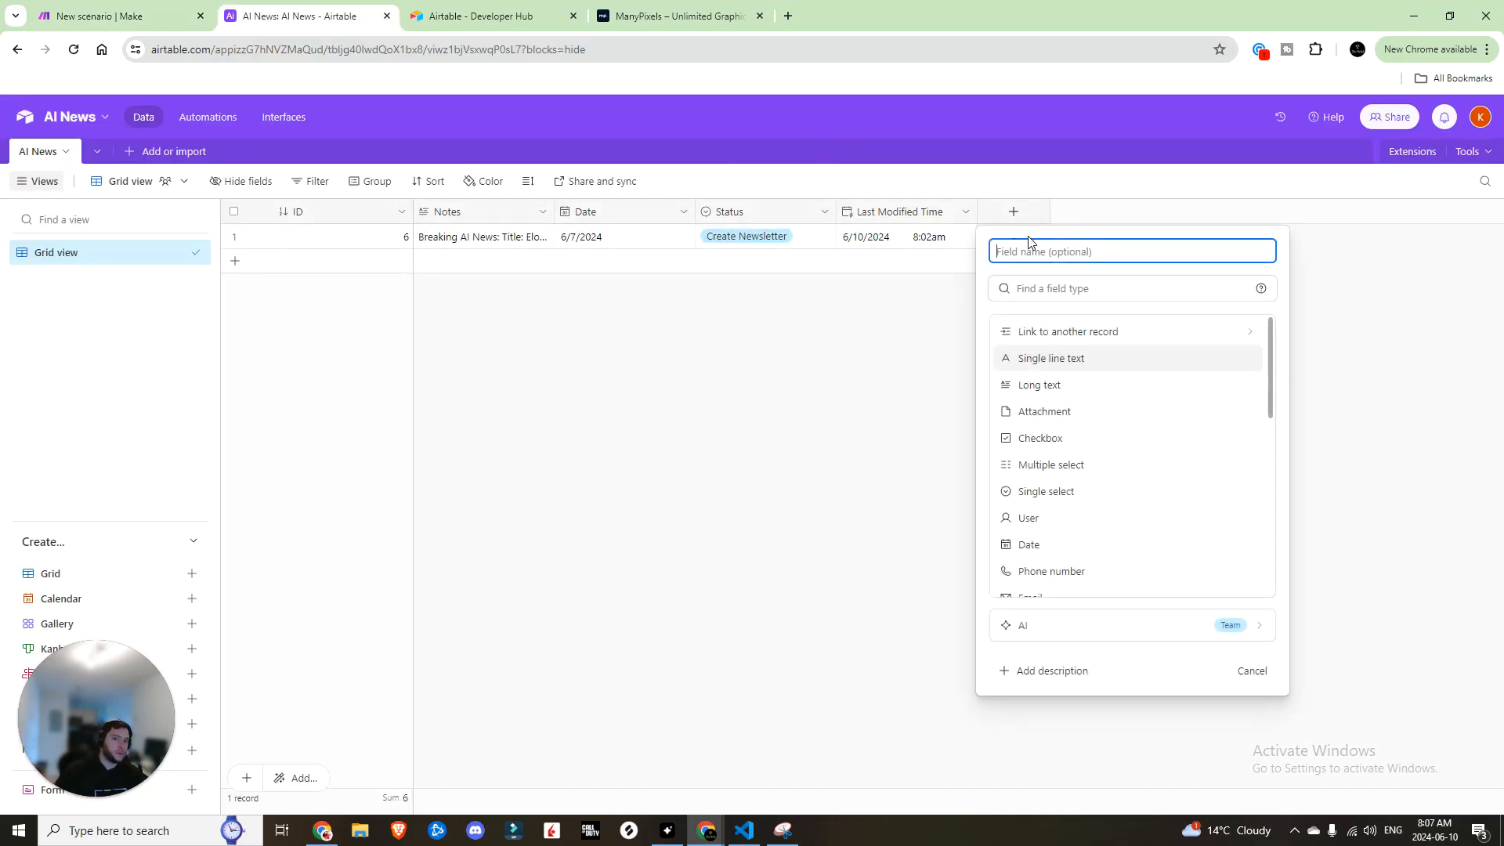
left_click(1056, 387)
type("News")
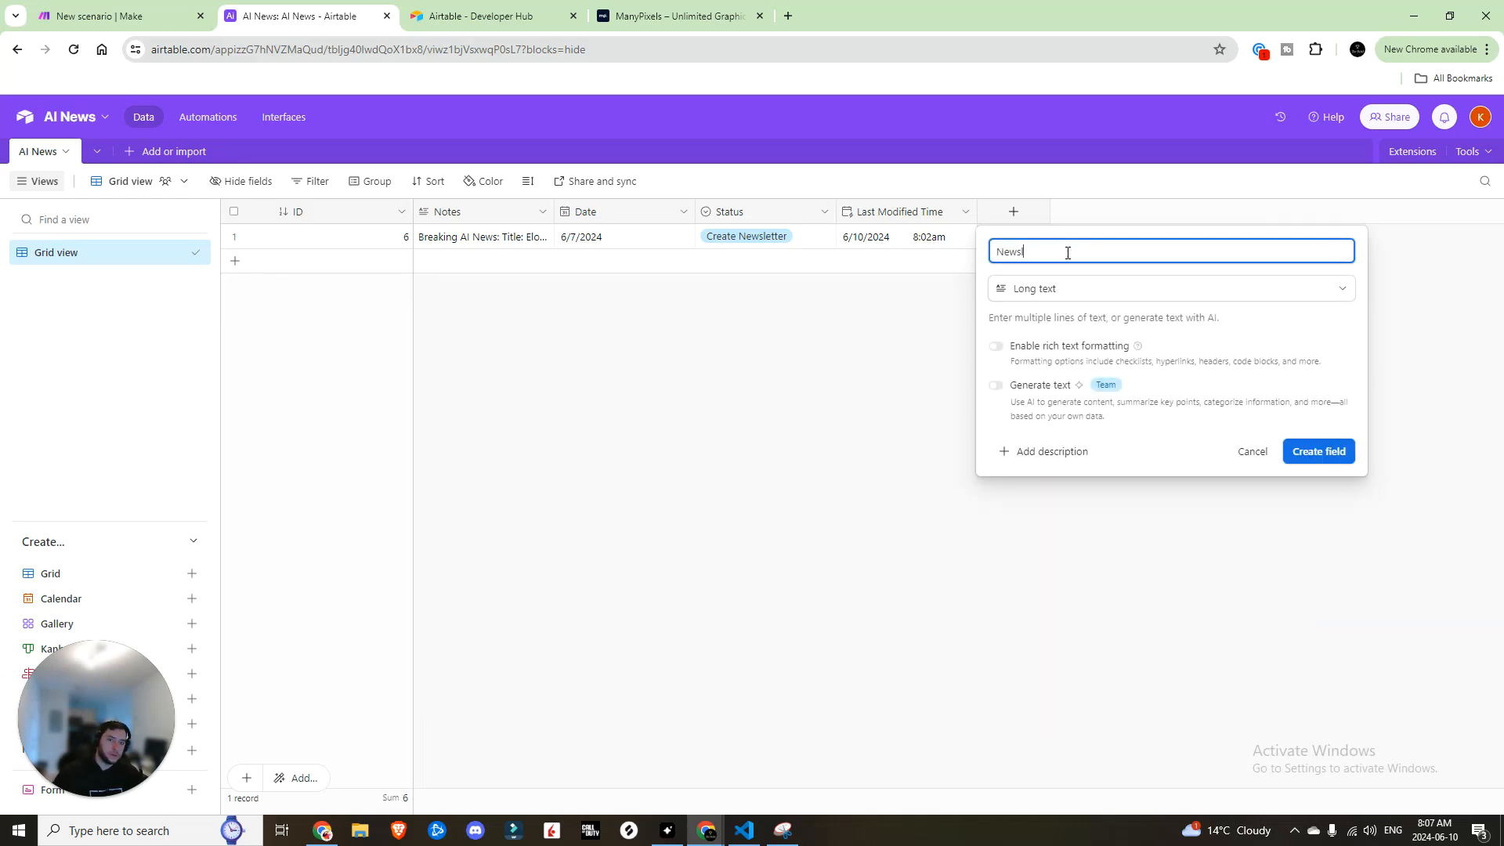
type("letter Draft")
key("Return")
left_click_drag(1043, 212, 553, 209)
Back in Make, select the AI News table for Update a Record and map its Record ID to the watched record's ID
key("ctrl+shift+Tab")
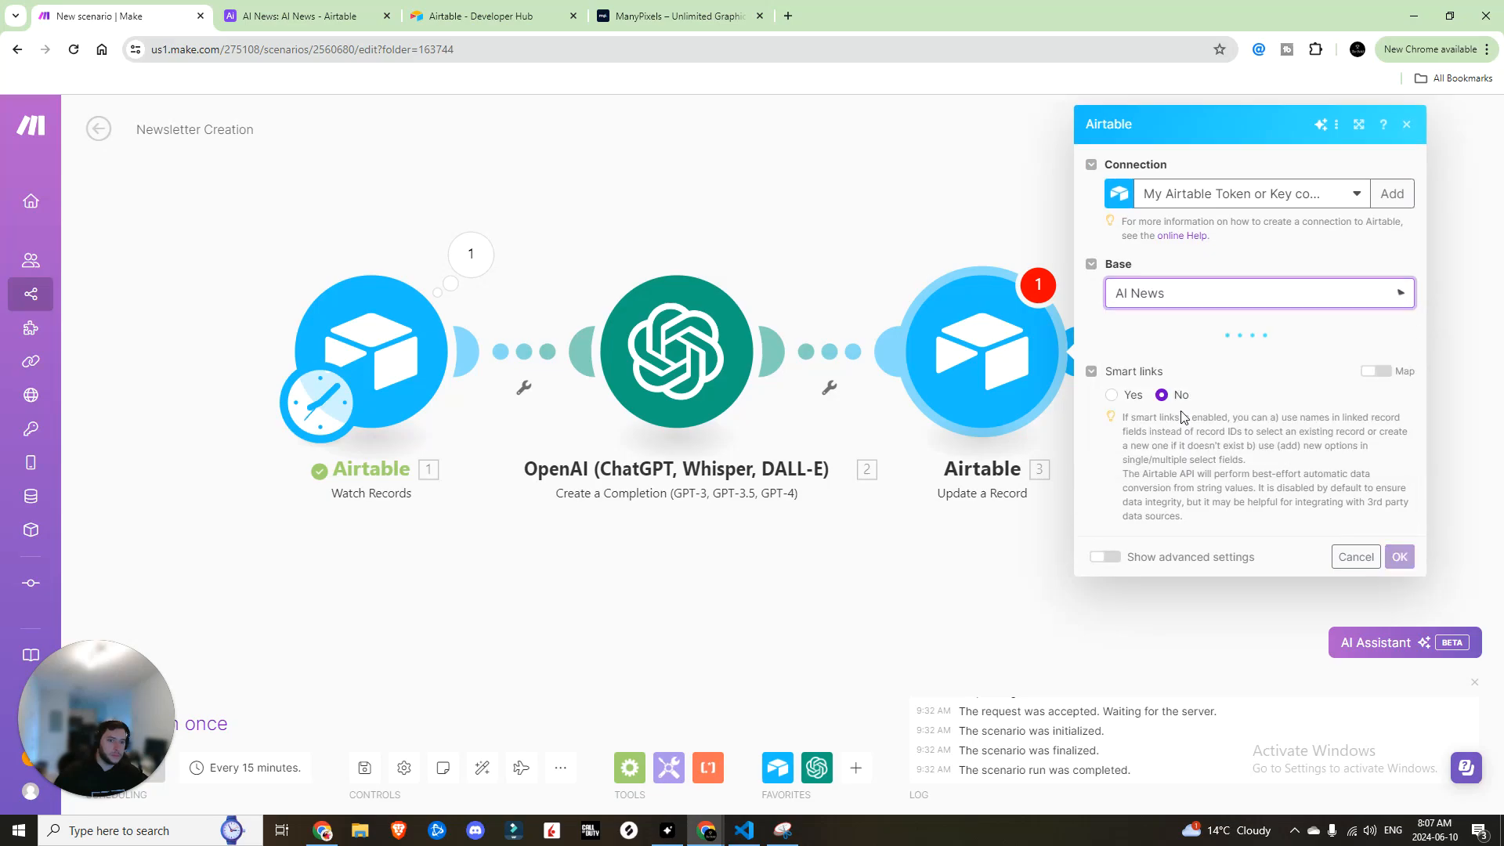
left_click(1209, 354)
left_click(1219, 388)
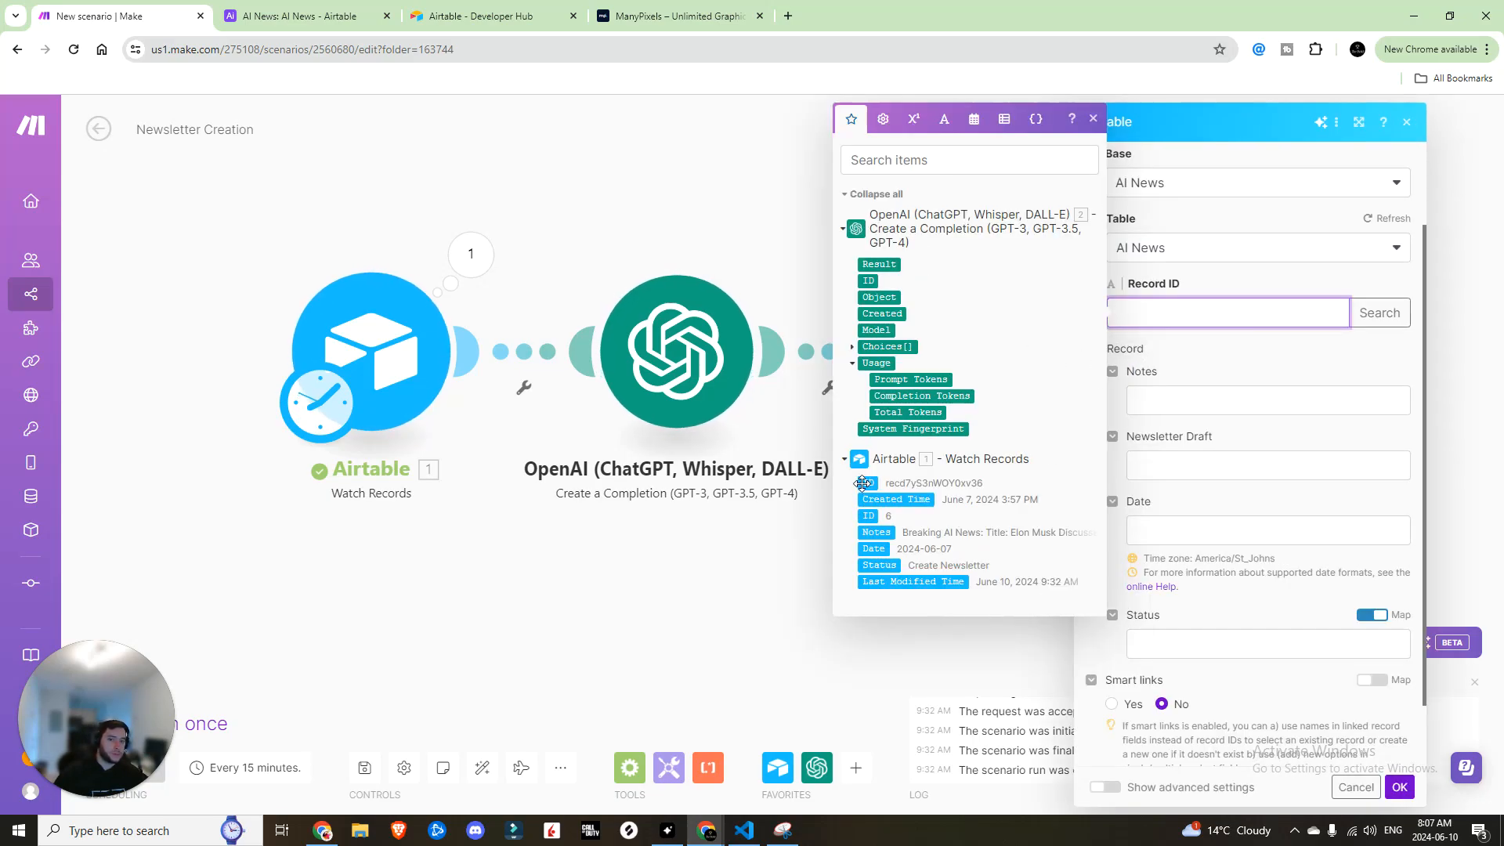
left_click_drag(867, 482, 1230, 313)
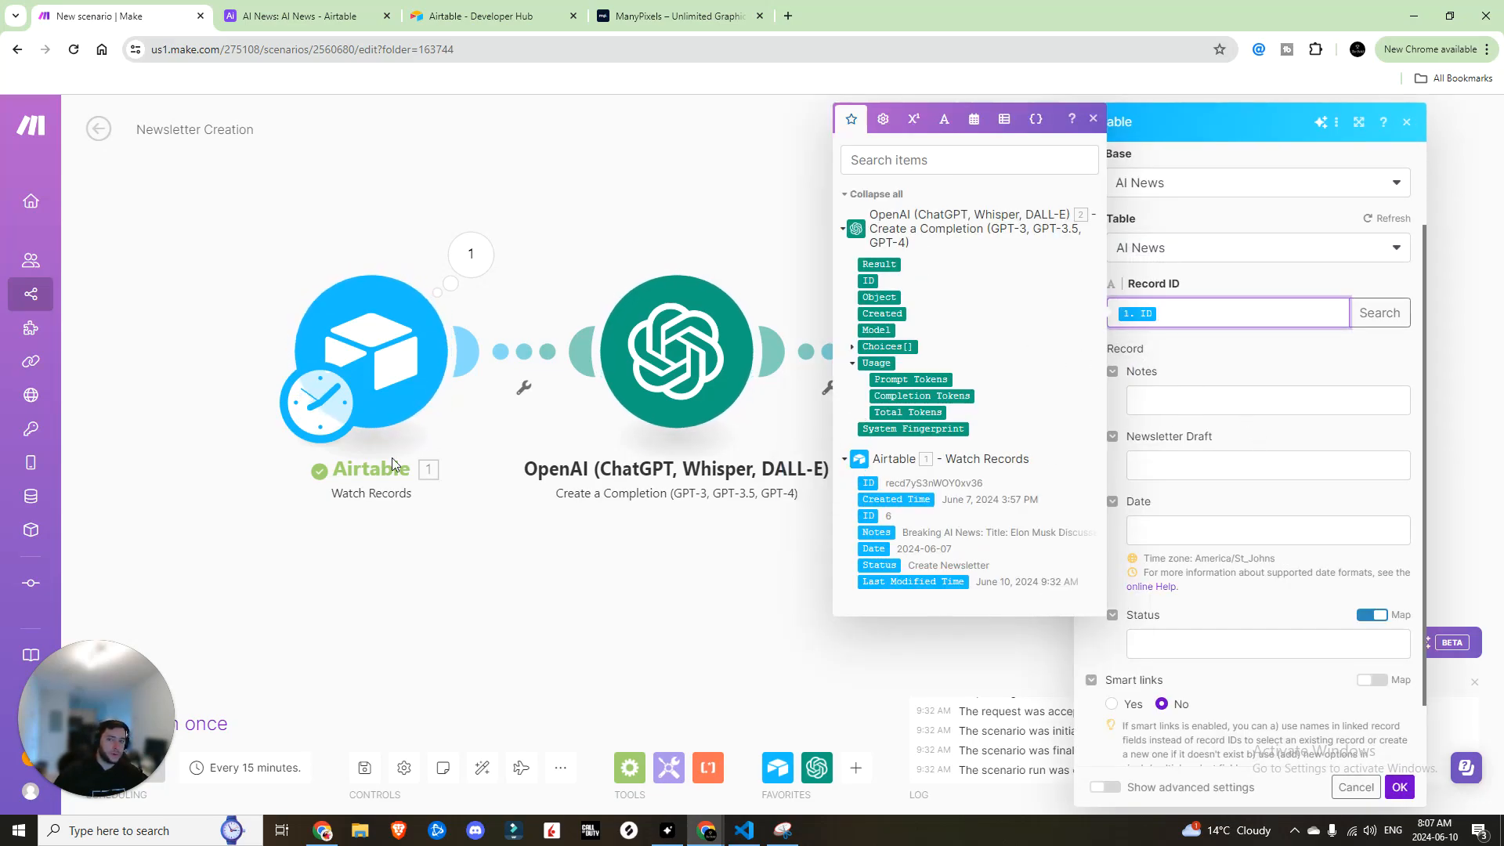
Map the Newsletter Draft field to the message content within the OpenAI completion's Choices[]
left_click(1207, 414)
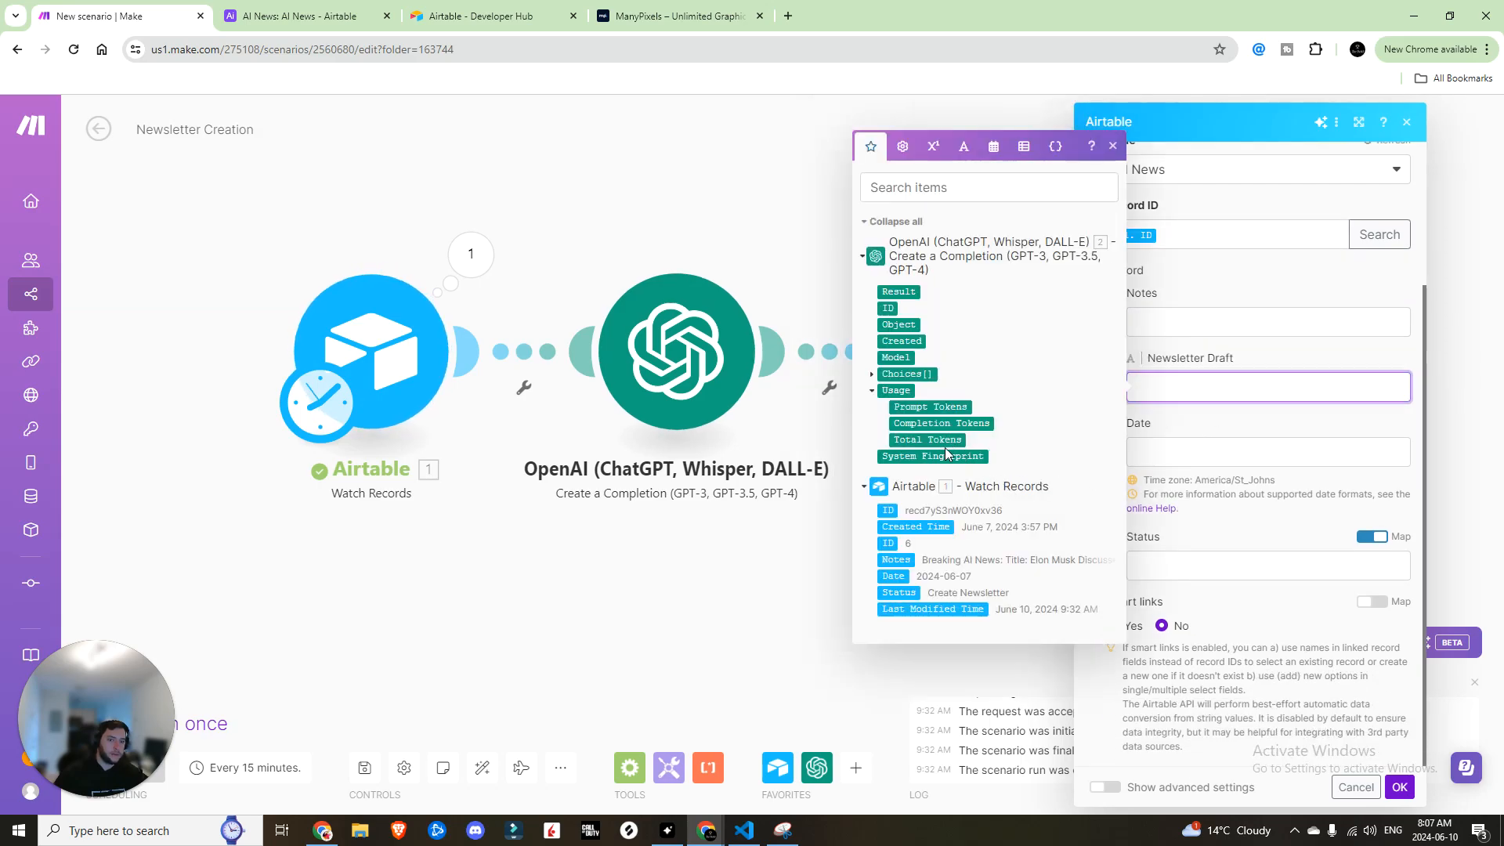
left_click(872, 375)
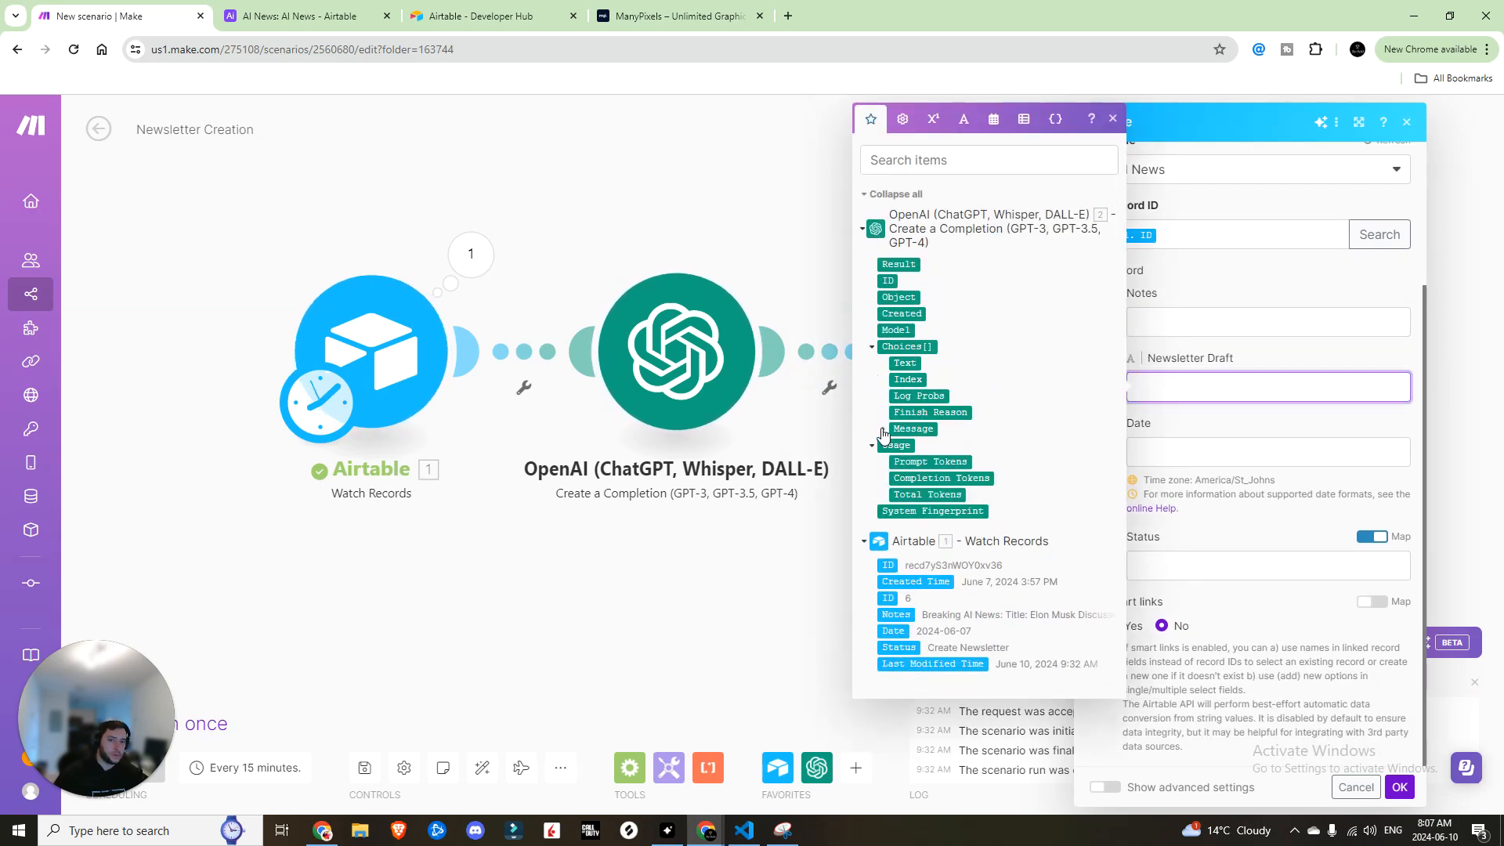
left_click(883, 428)
left_click_drag(905, 472, 1221, 387)
Turn off mapping for Status, set it to Review, and save the Update a Record module
left_click(1243, 565)
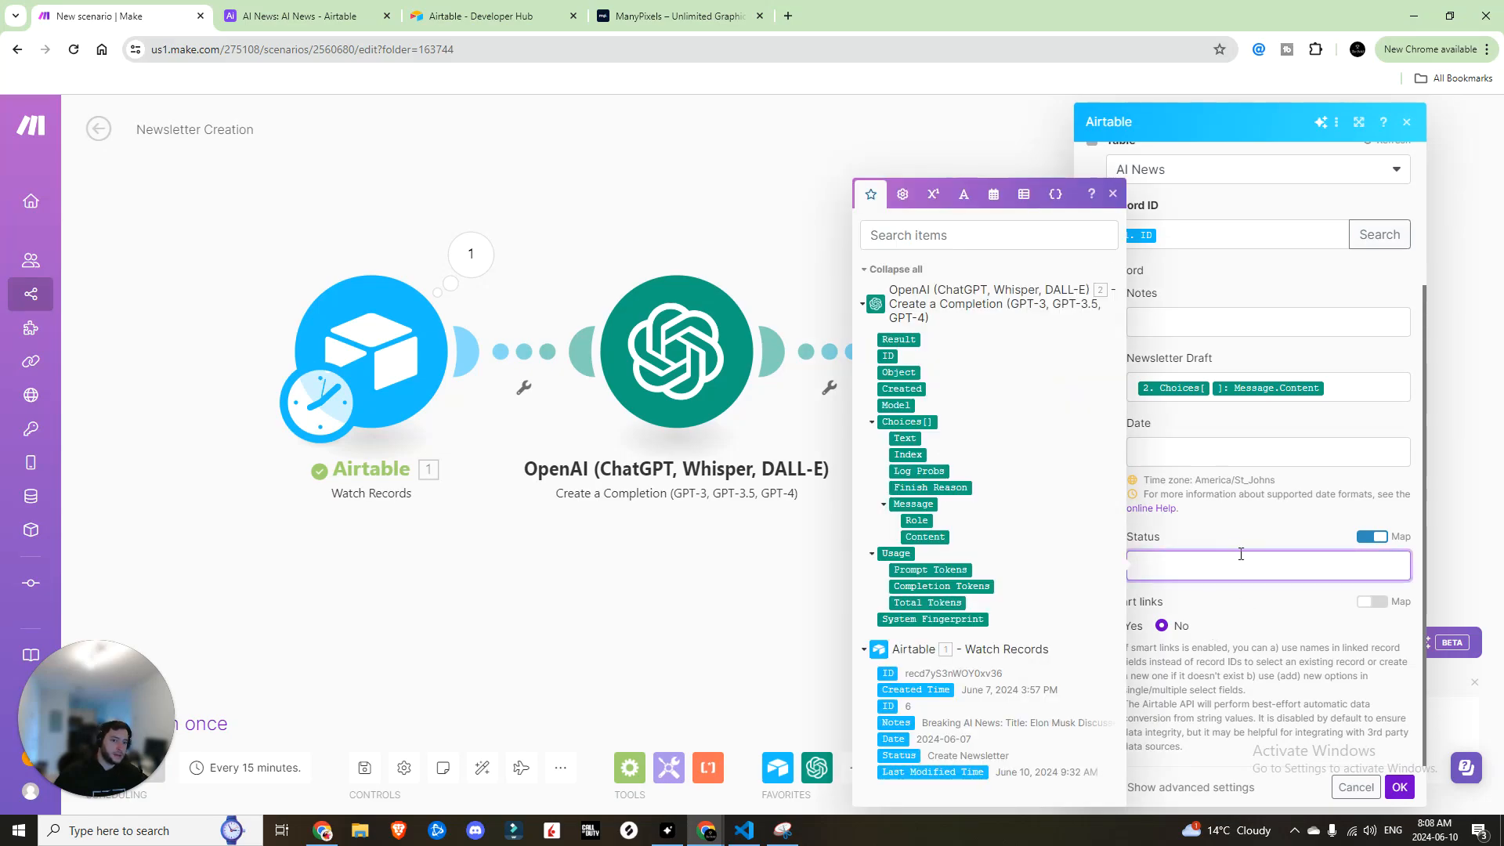
left_click(1371, 536)
left_click(1154, 675)
left_click(705, 666)
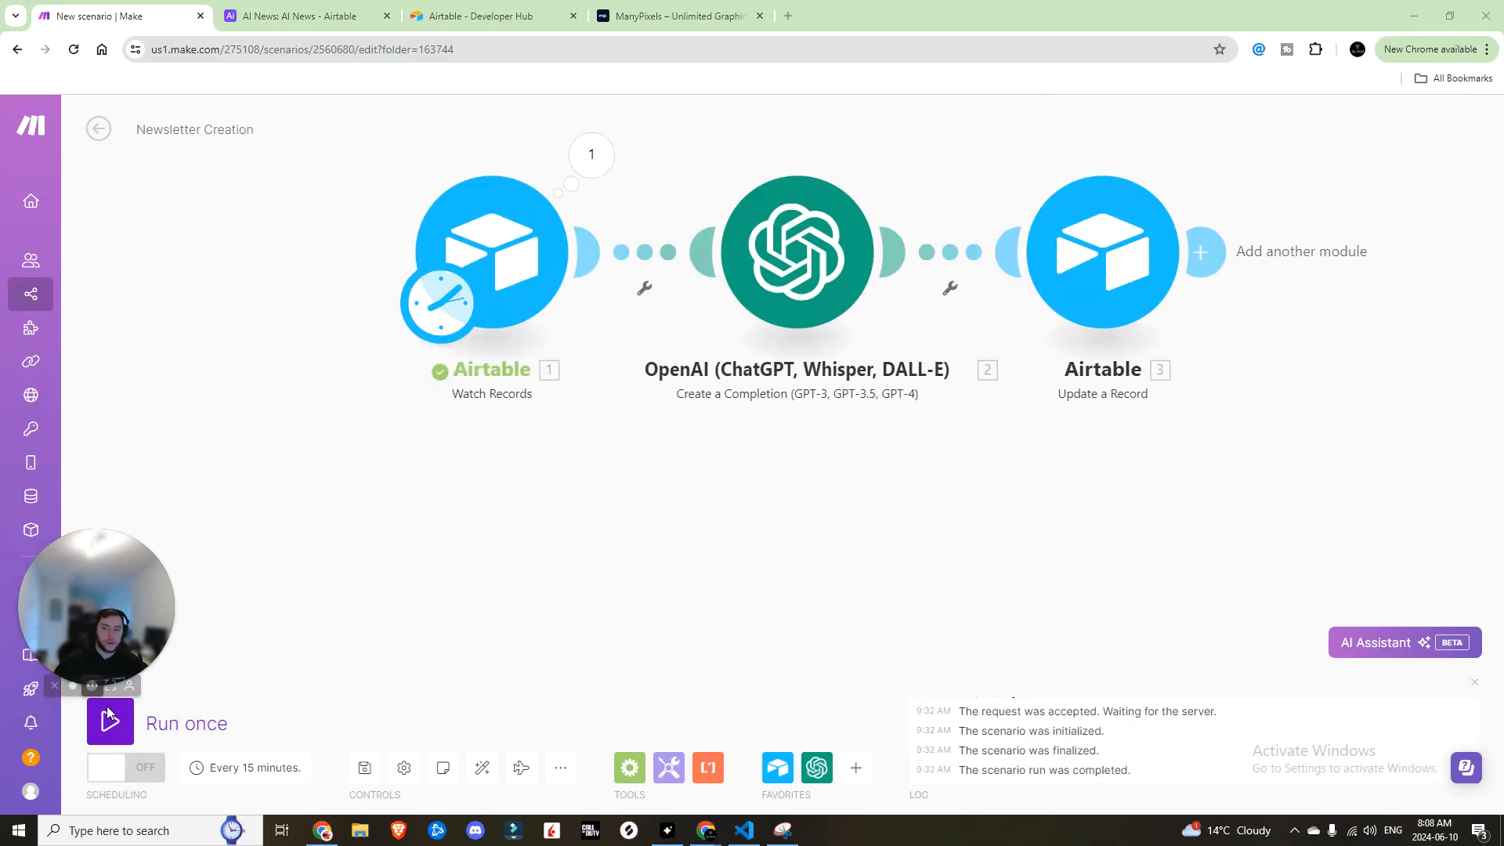
Run the scenario once and set the record's Status in Airtable to Create Newsletter
left_click(113, 720)
key("ctrl+Tab")
left_click(956, 238)
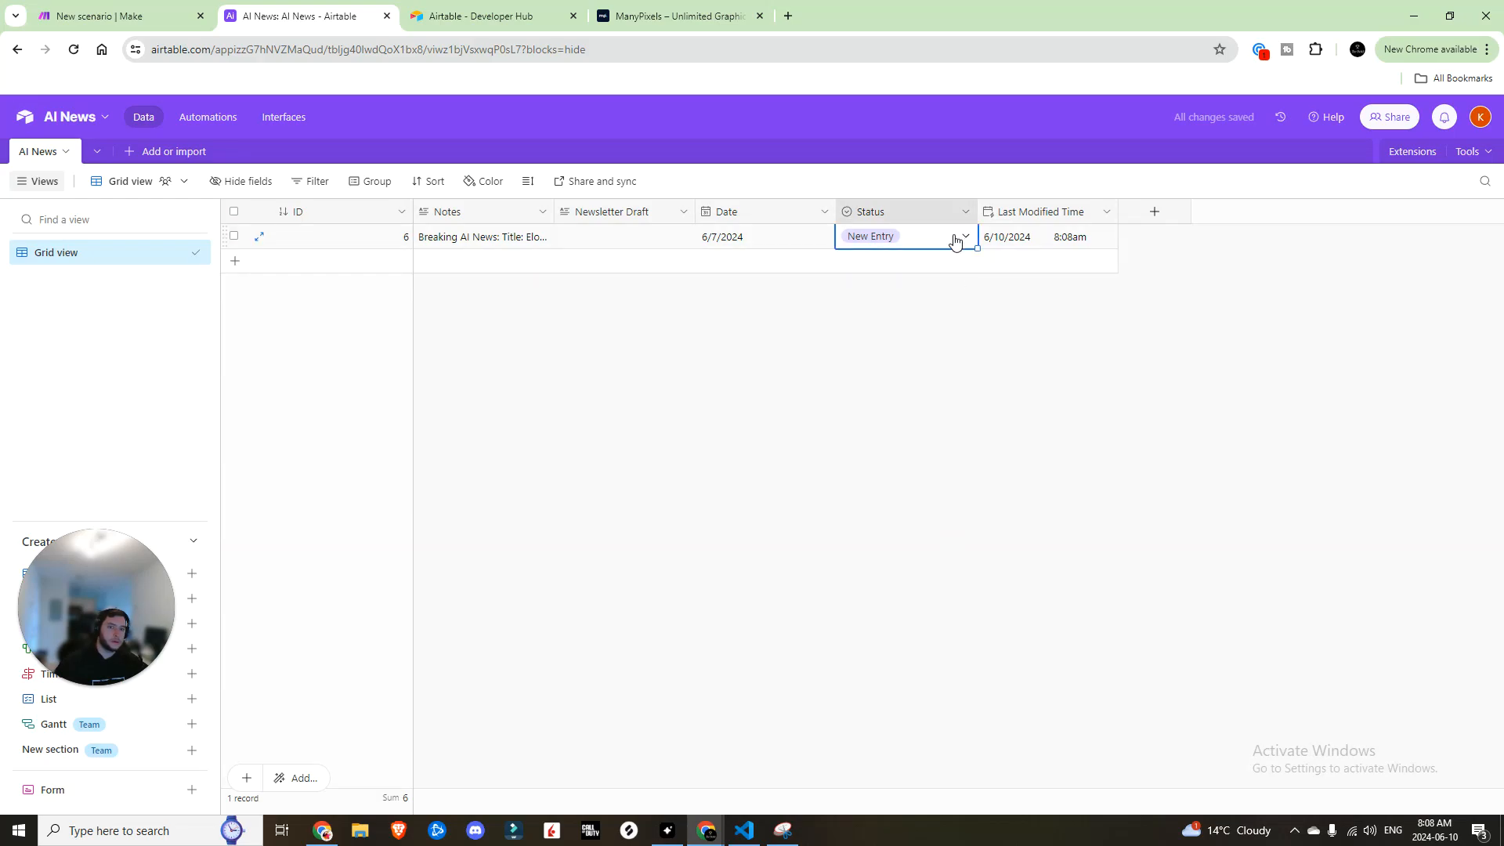
left_click(958, 237)
left_click(914, 347)
key("ctrl+shift+Tab")
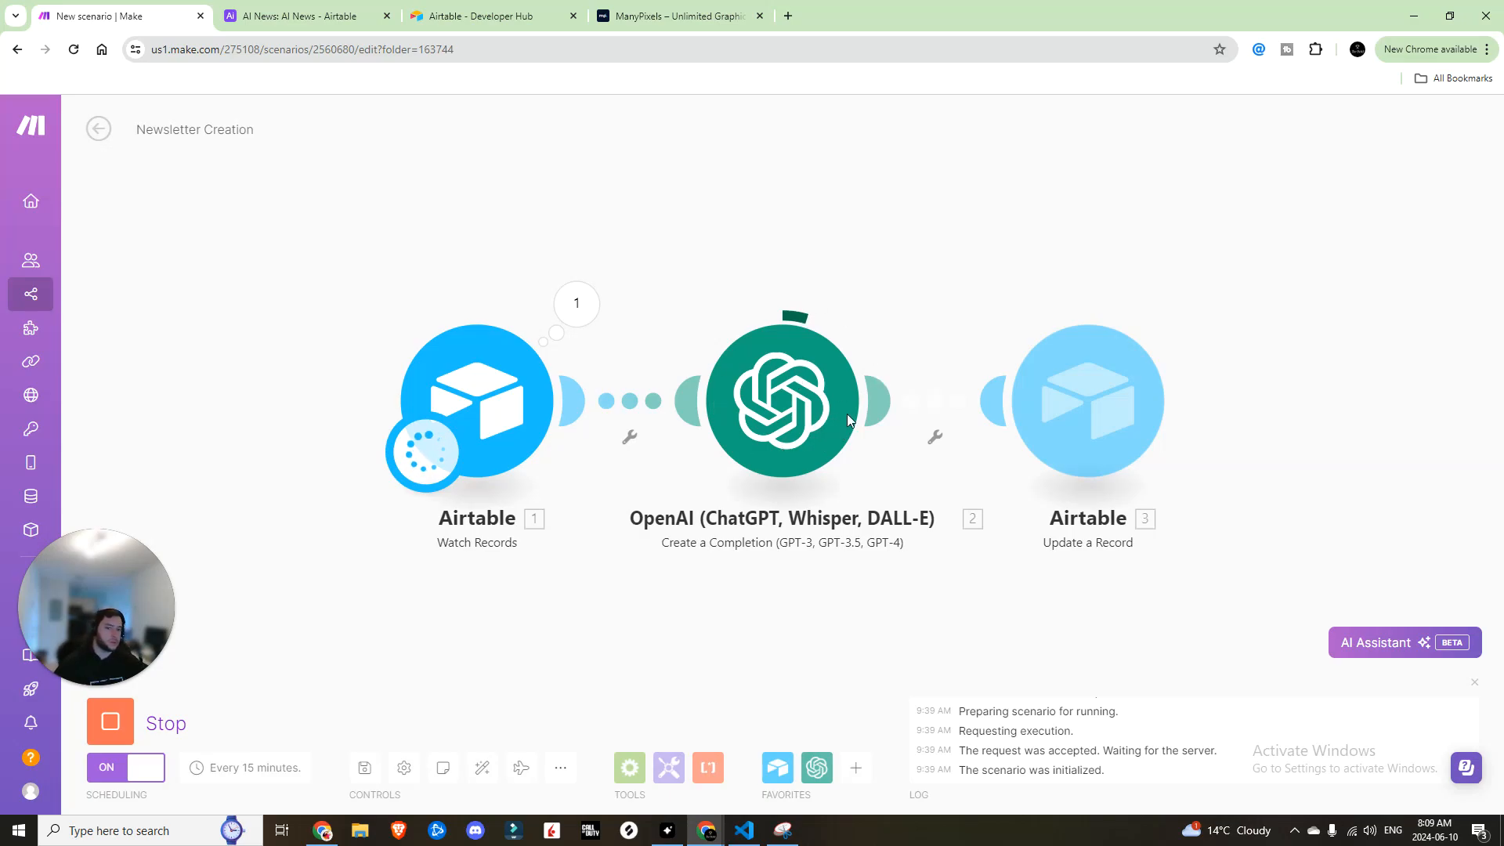
Read through the generated Newsletter Draft in the Airtable record, checking the introduction, article summaries and source links
key("ctrl+Tab")
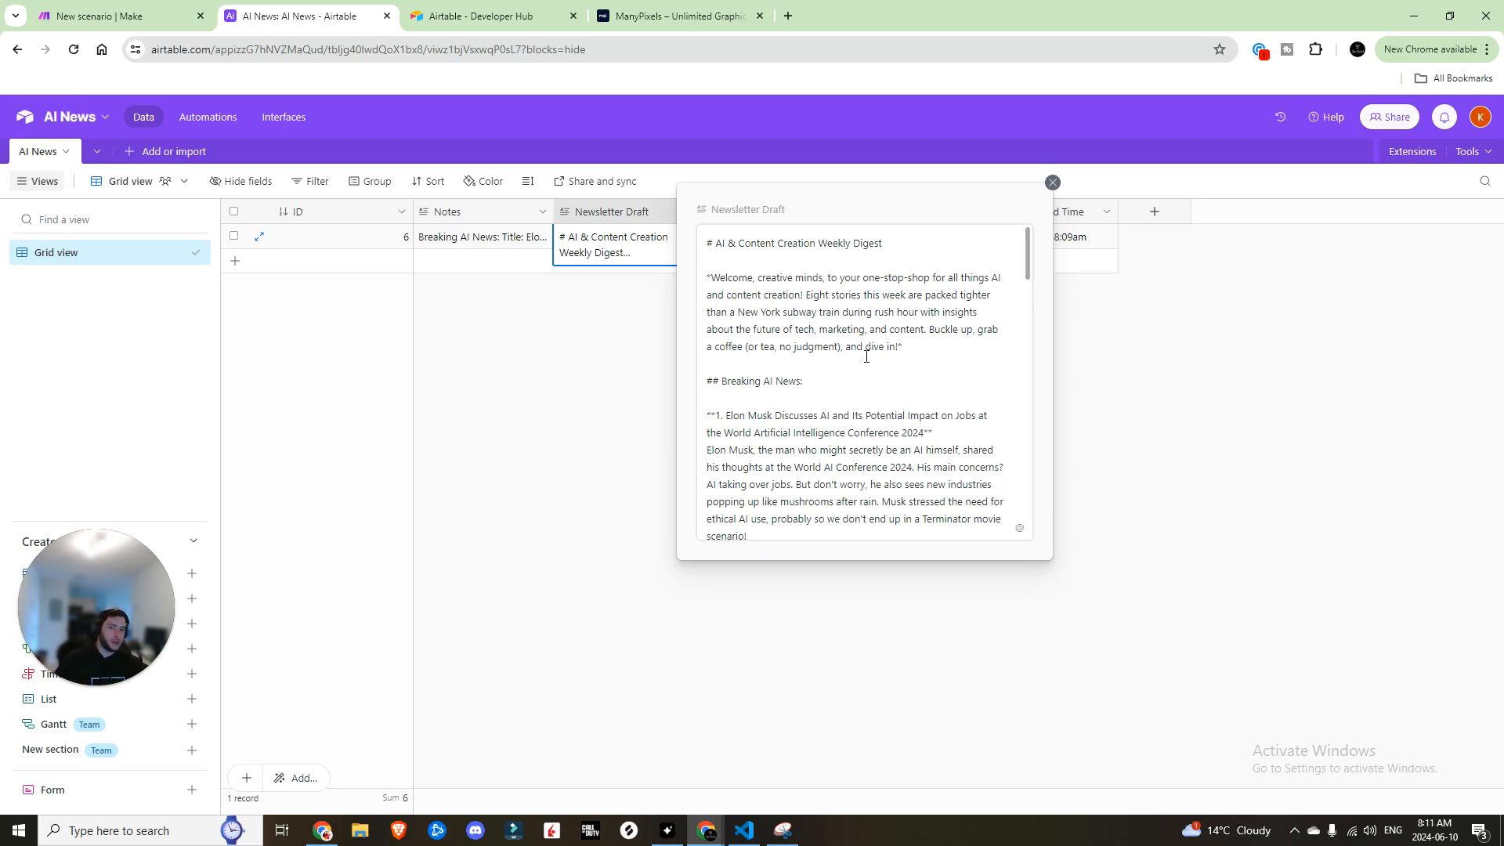
scroll(866, 357, "down", 2)
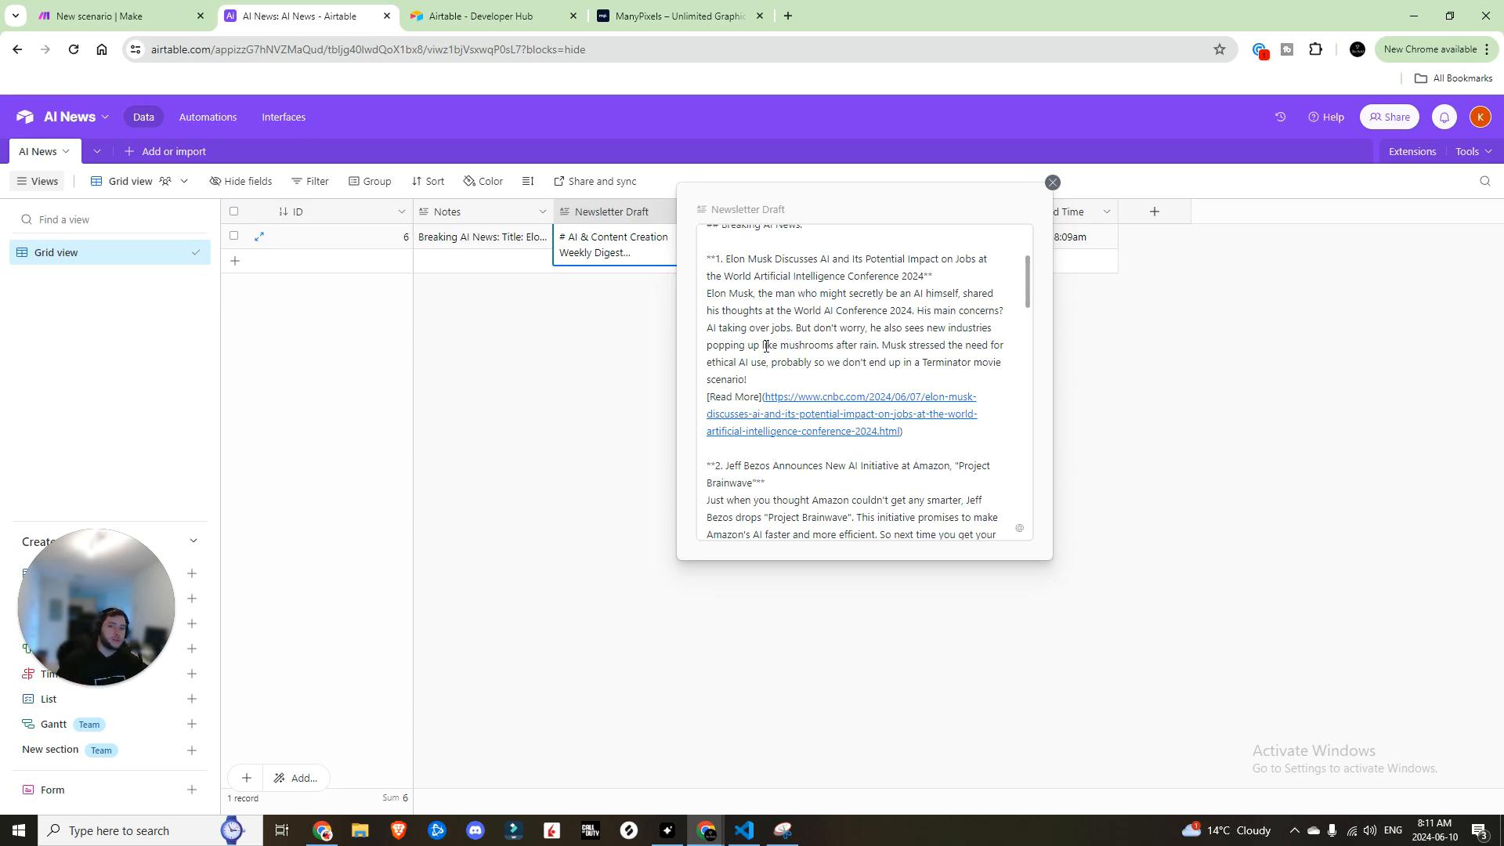
left_click(810, 404)
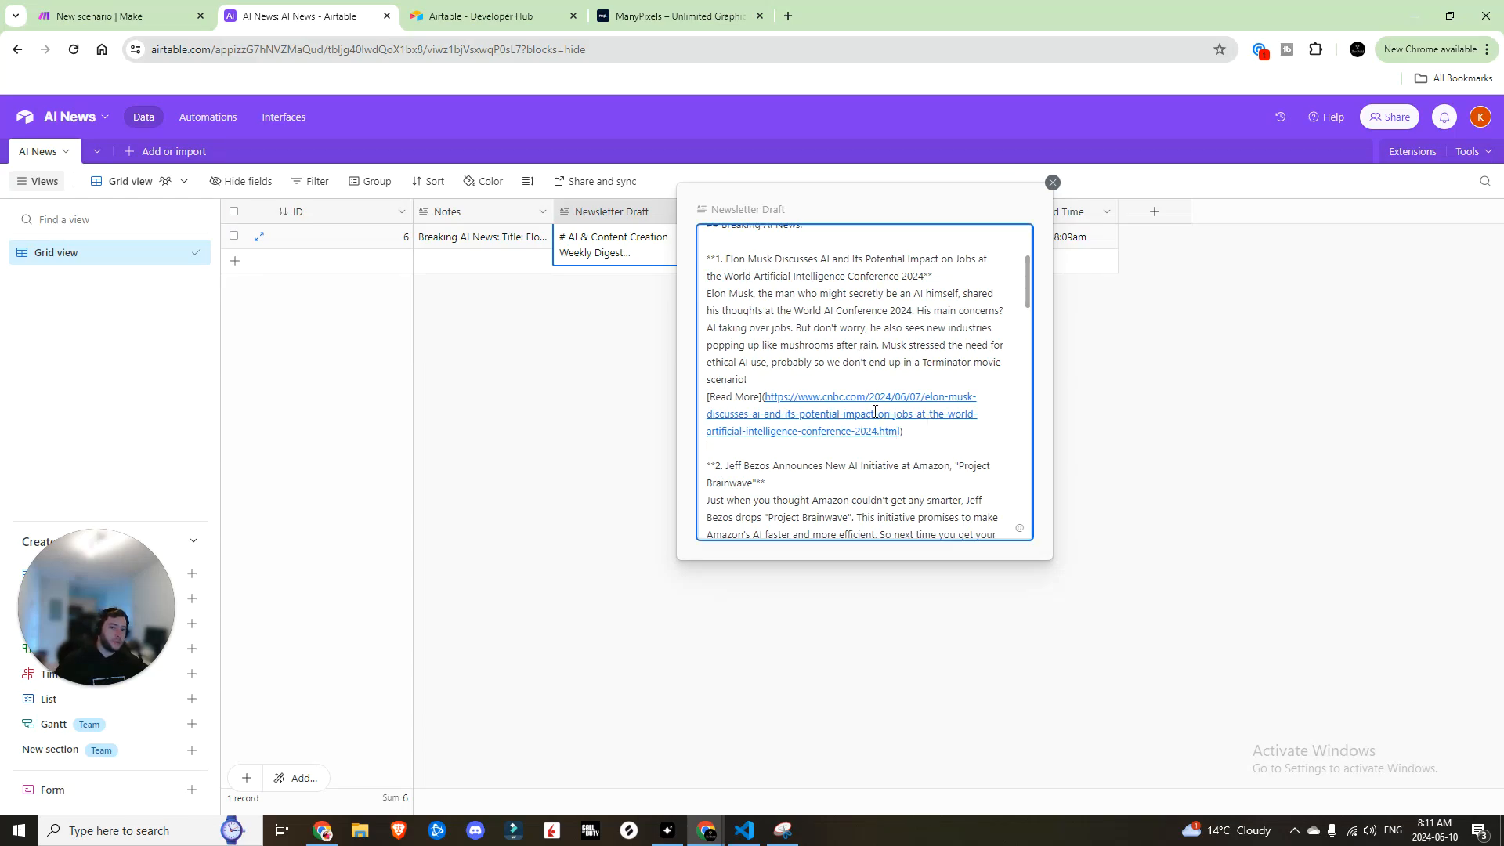
scroll(875, 410, "down", 2)
left_click_drag(710, 343, 963, 343)
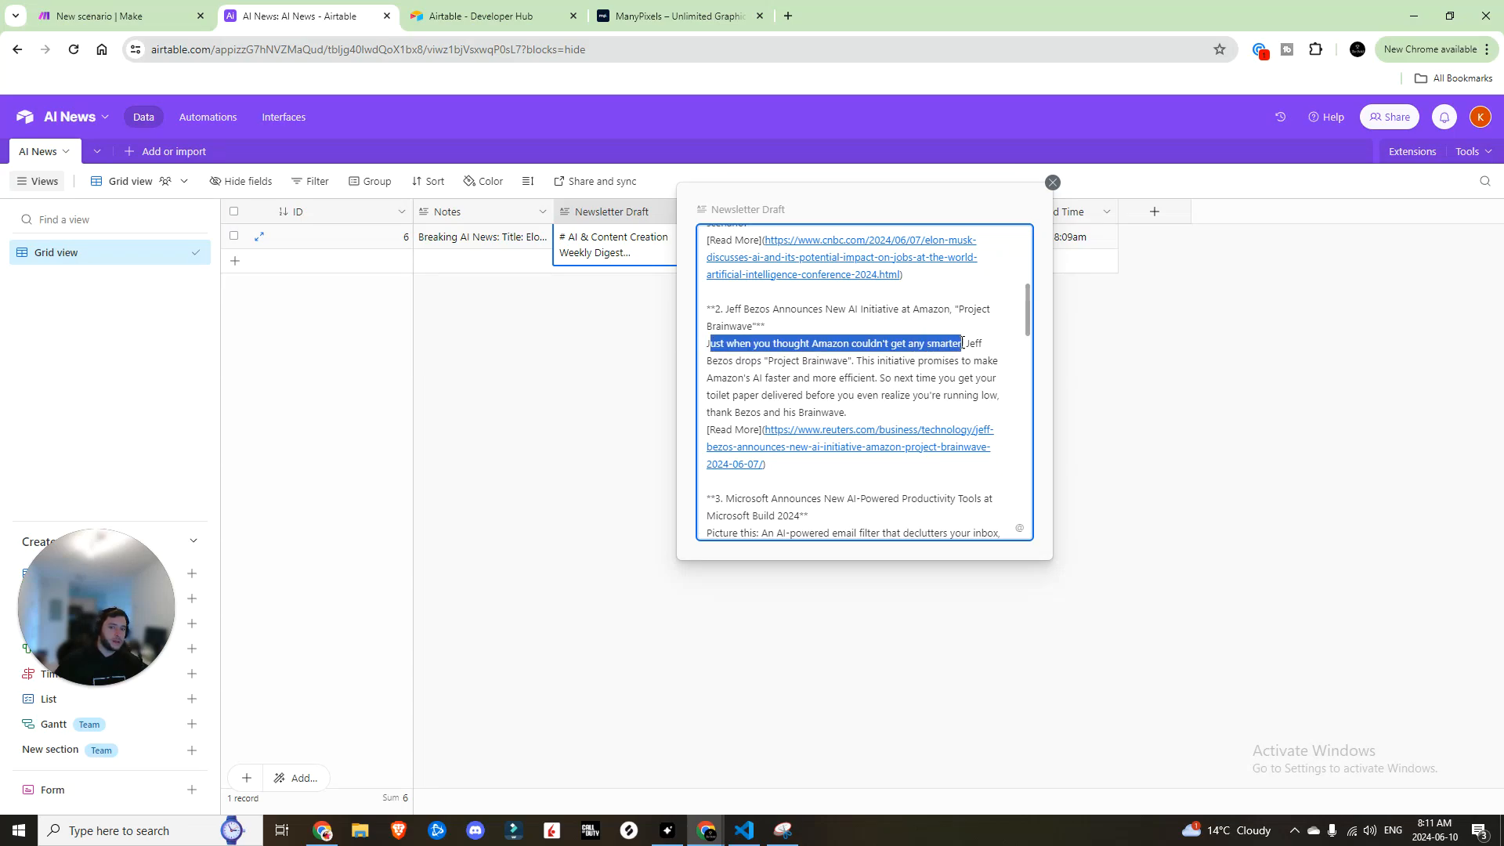
left_click(772, 356)
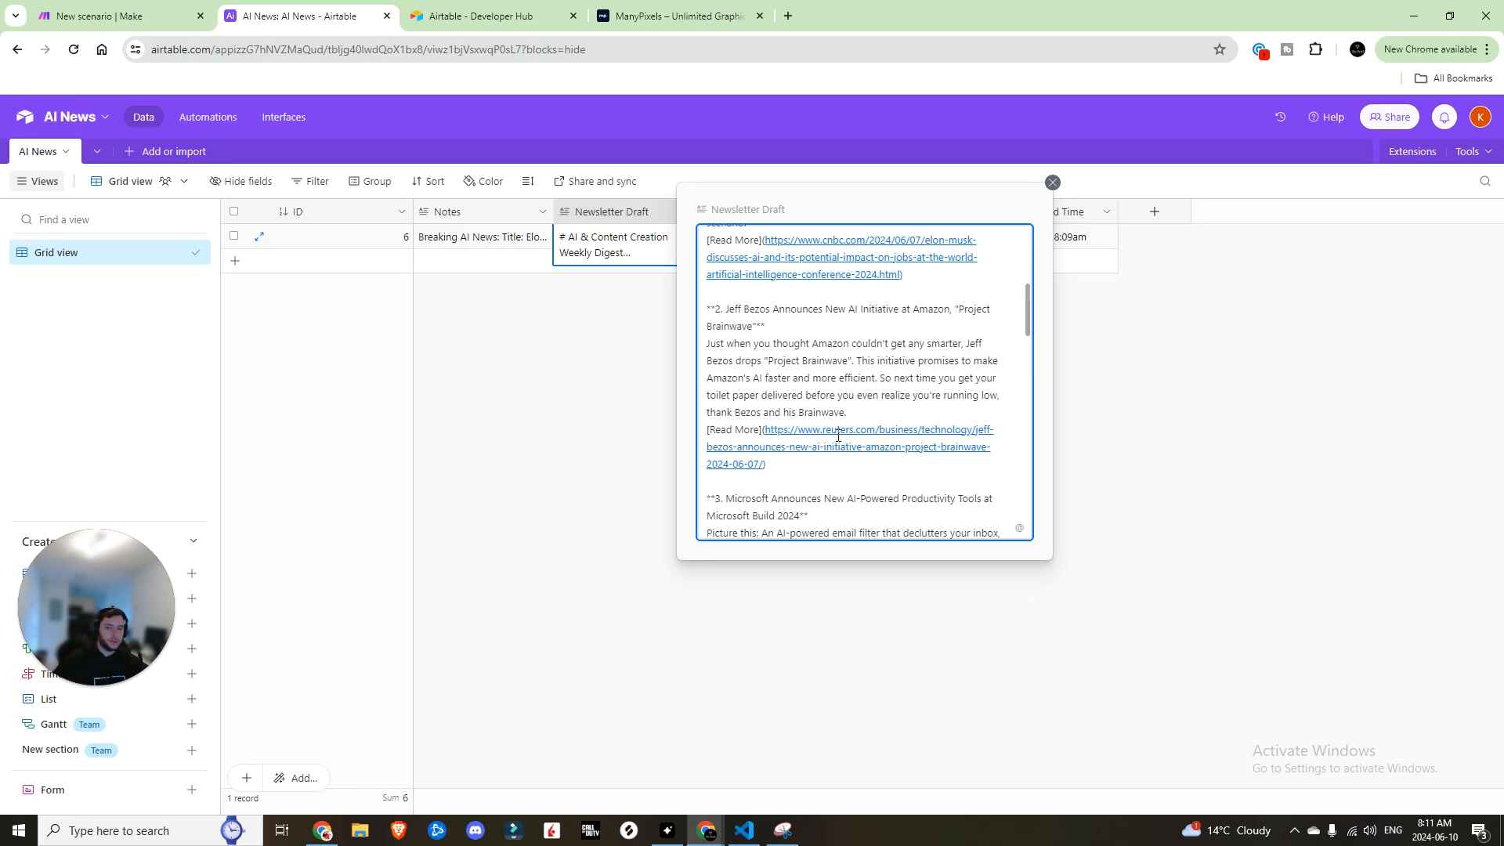
scroll(838, 436, "down", 10)
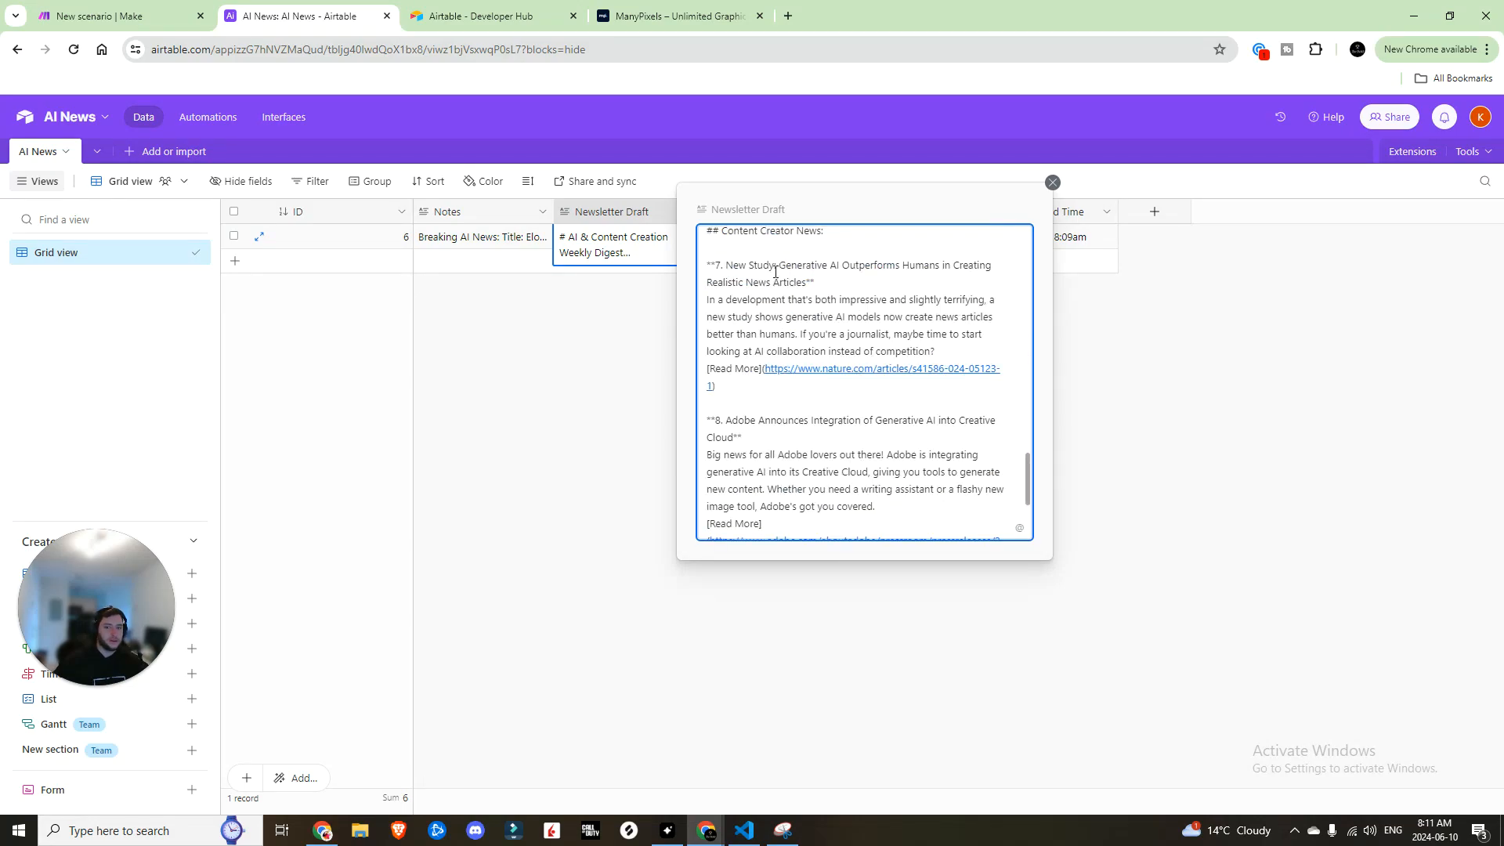
scroll(775, 271, "down", 5)
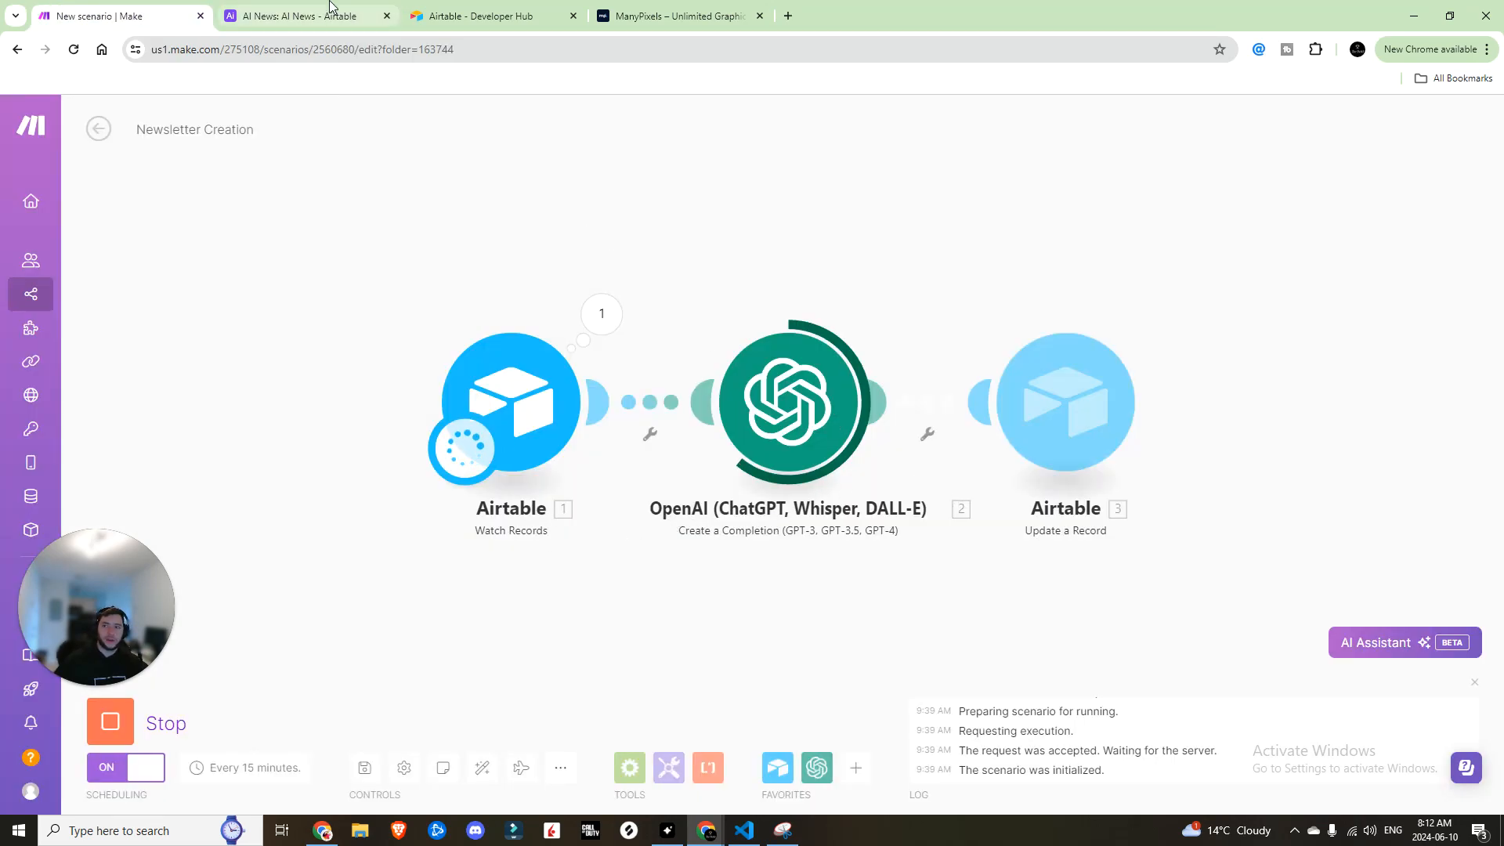
left_click(330, 6)
scroll(849, 448, "up", 12)
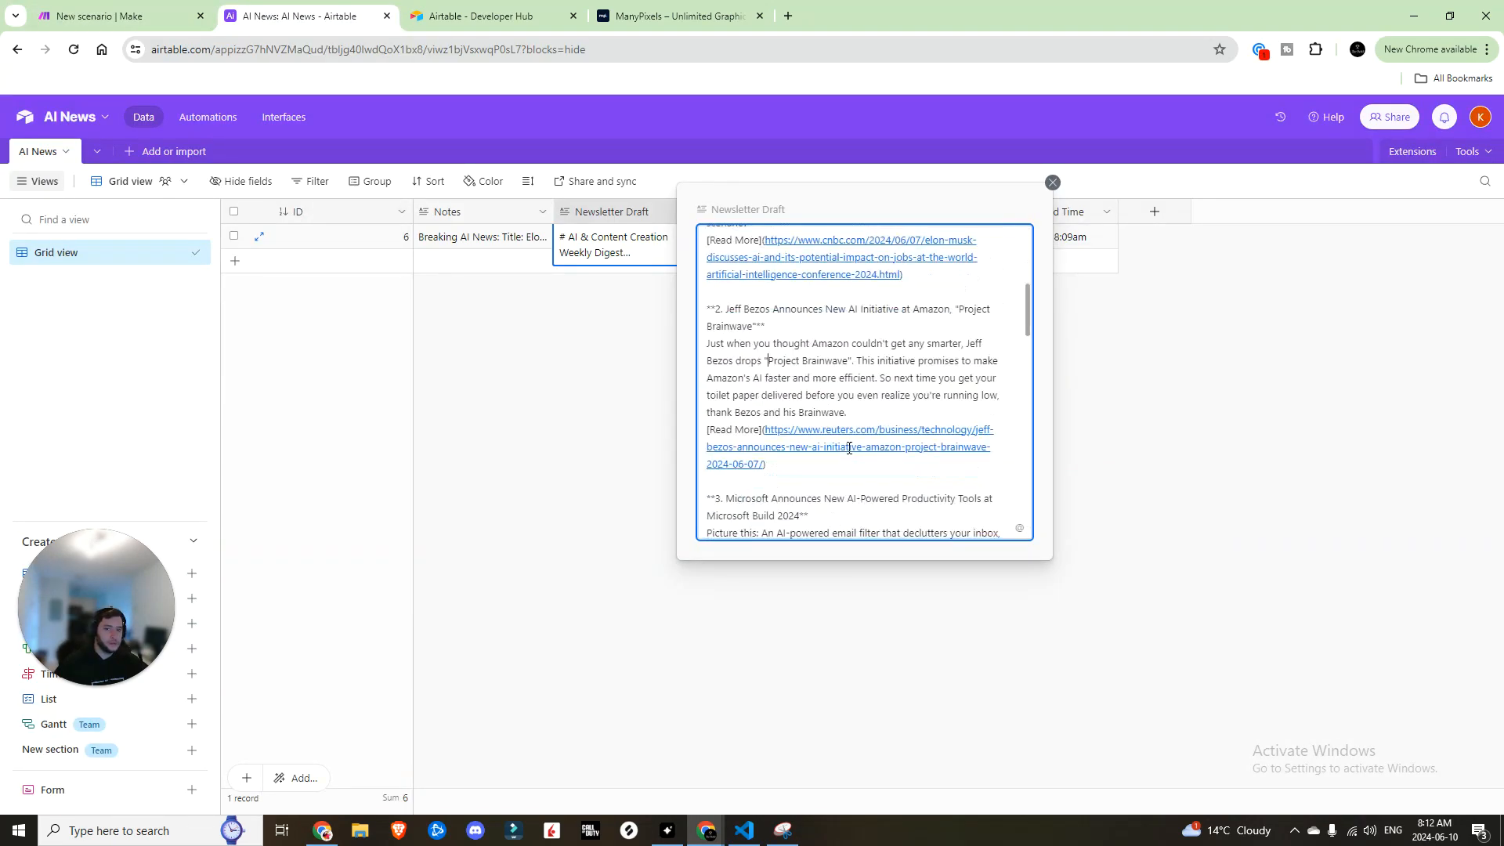
scroll(849, 447, "up", 5)
scroll(842, 337, "down", 4)
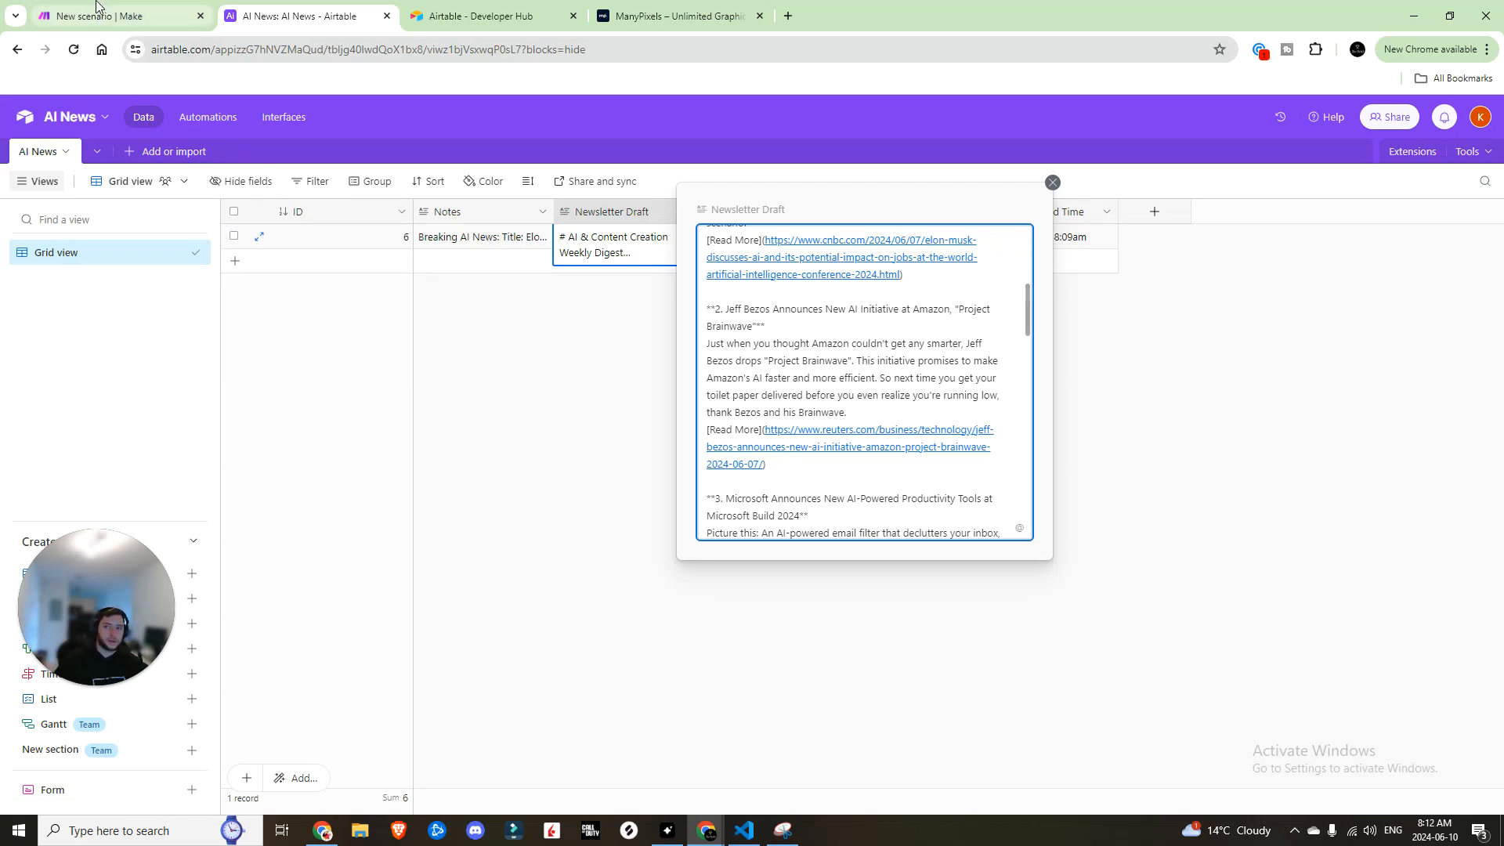
left_click(503, 307)
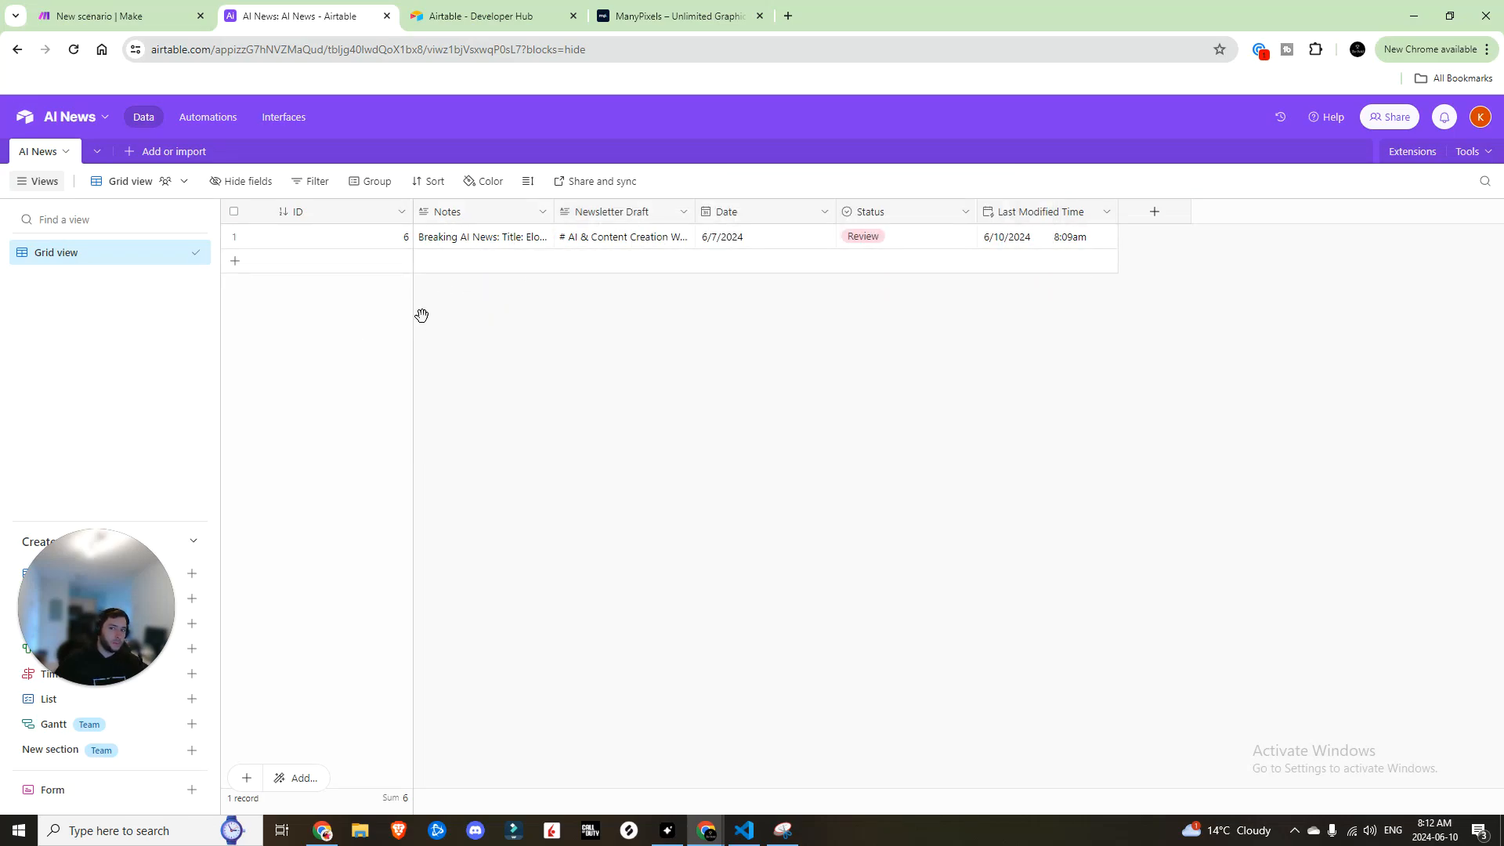
Inspect the available Status options for the record without changing its status
left_click(921, 237)
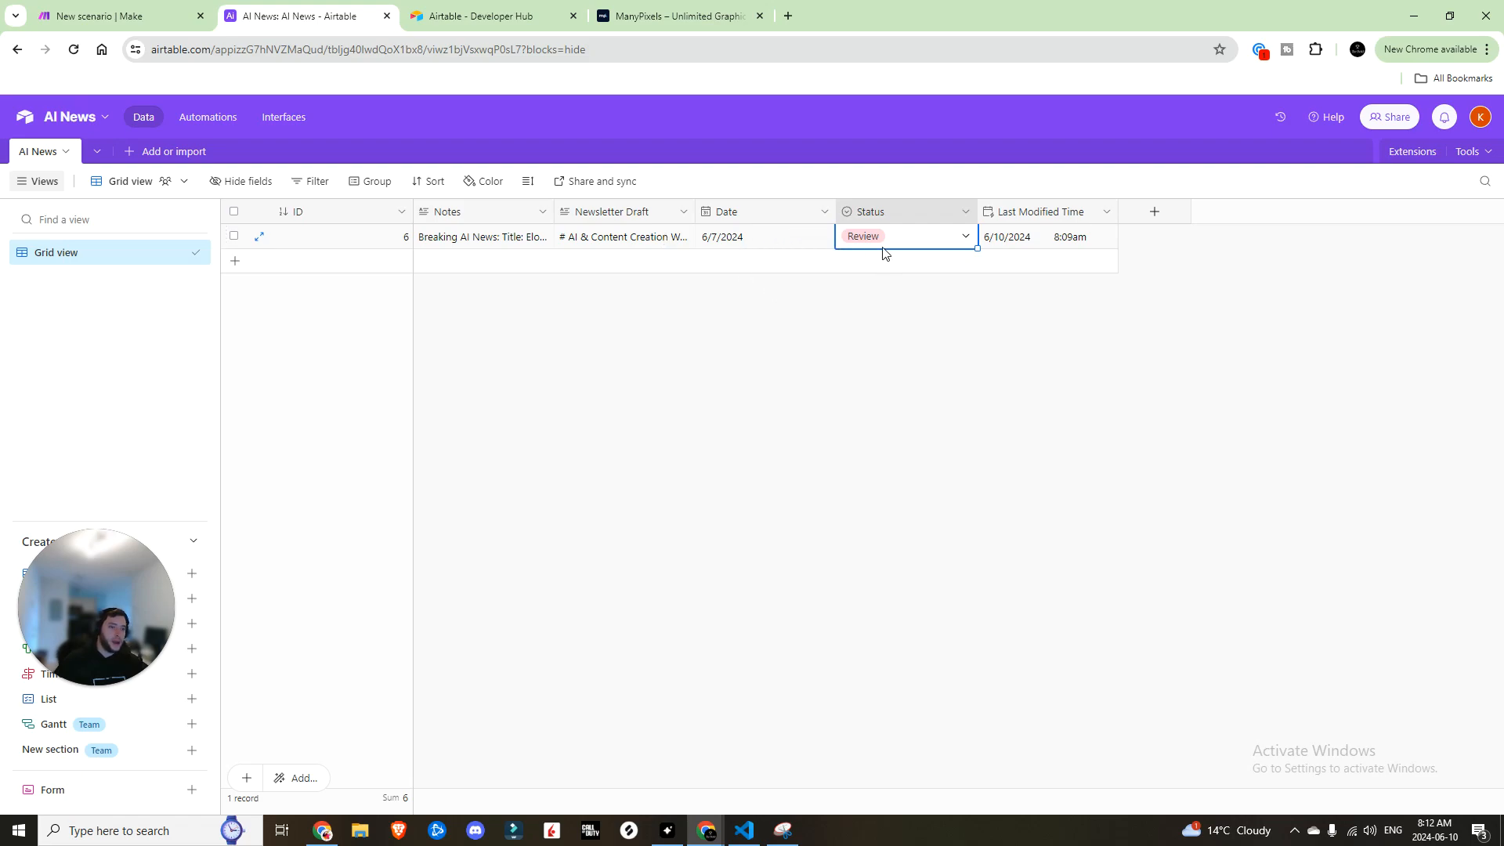
left_click(963, 236)
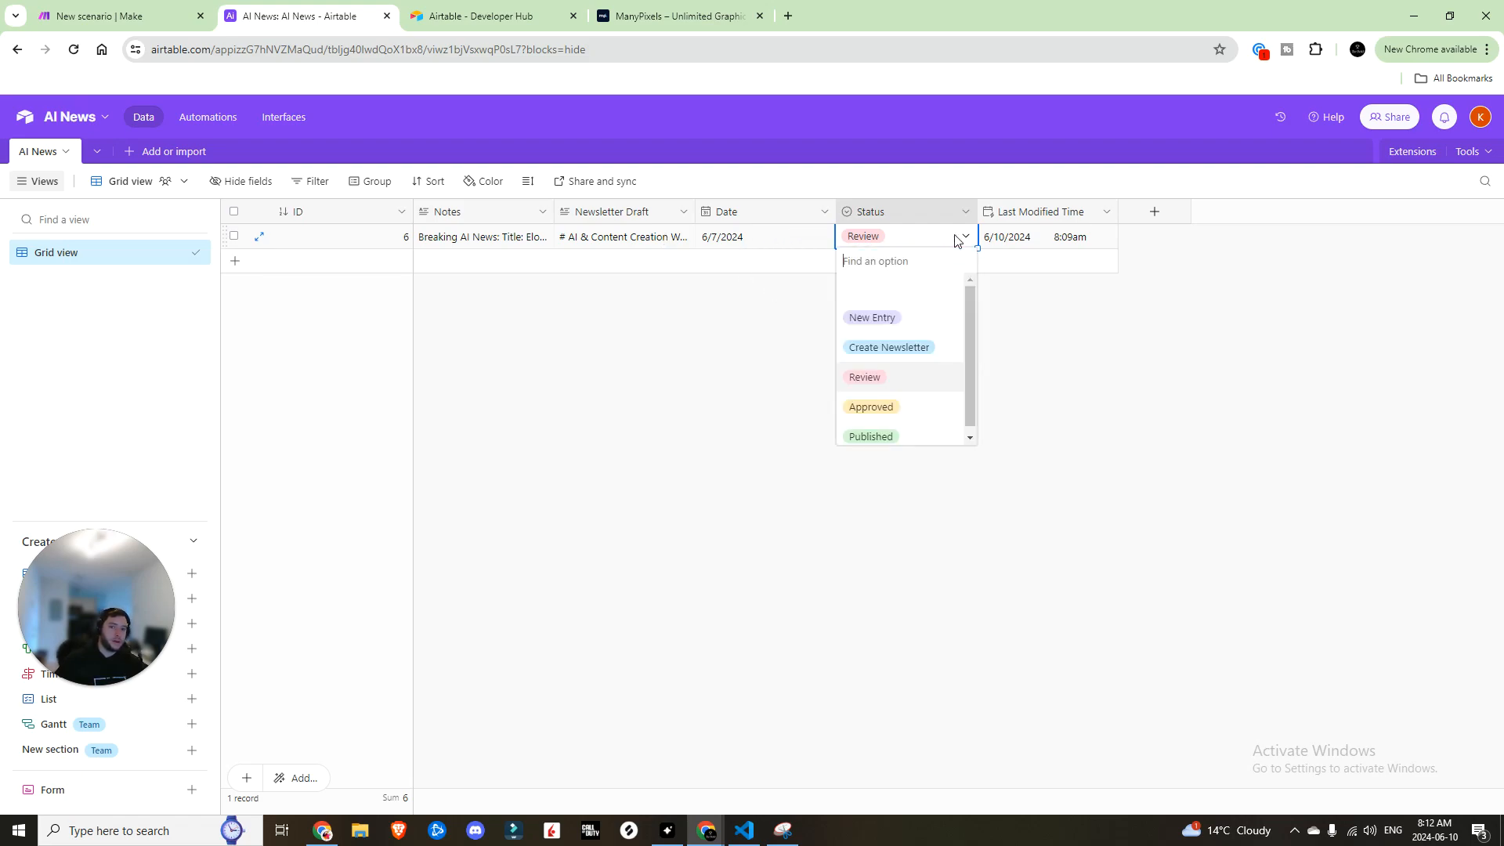
left_click(693, 422)
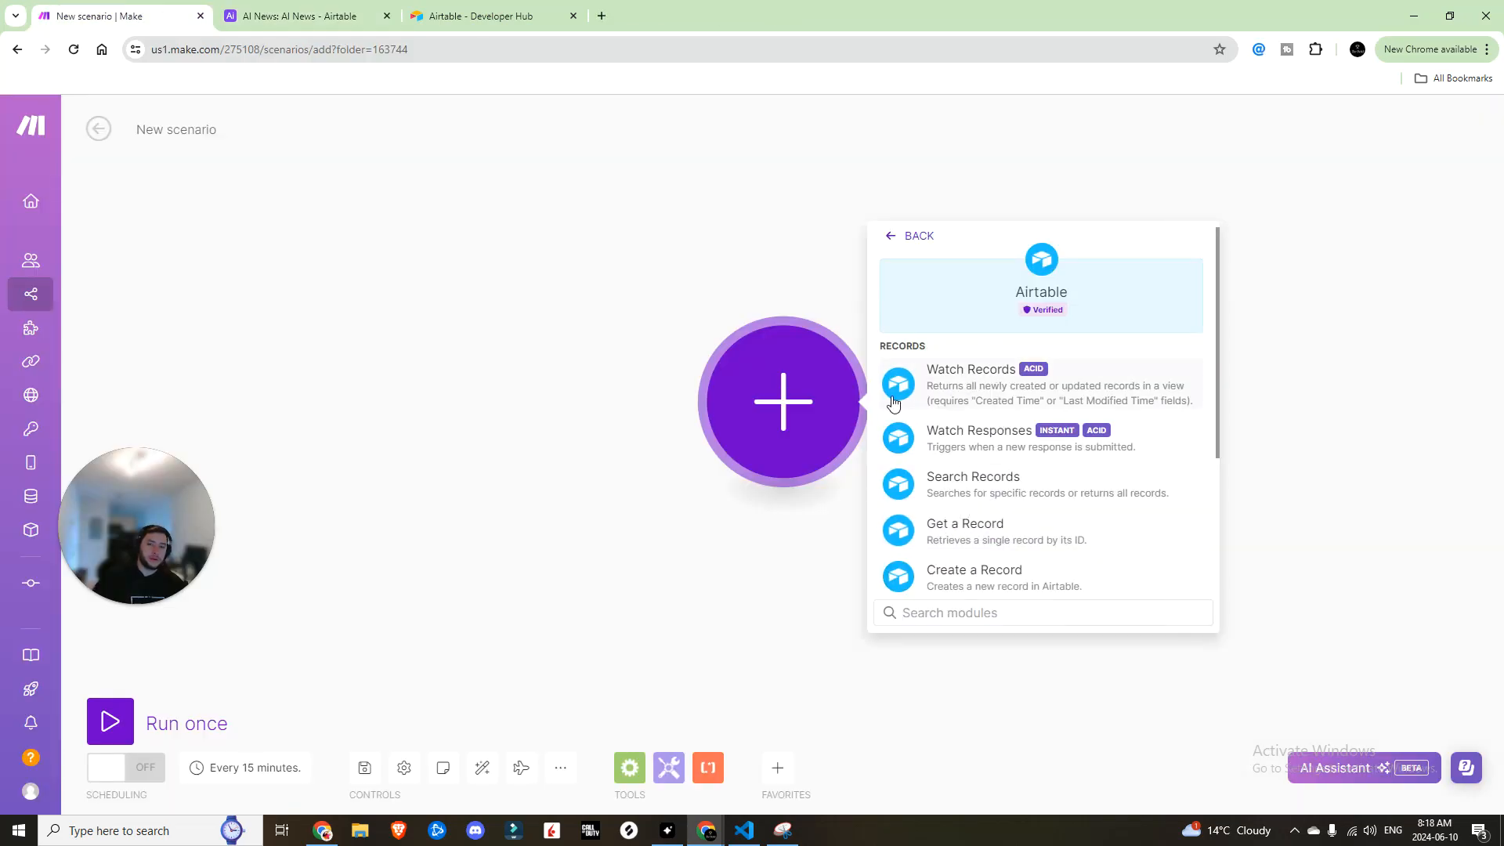
Add an Airtable Watch Records trigger to the new Make scenario and schedule the scenario to run every 1 minute
left_click(901, 406)
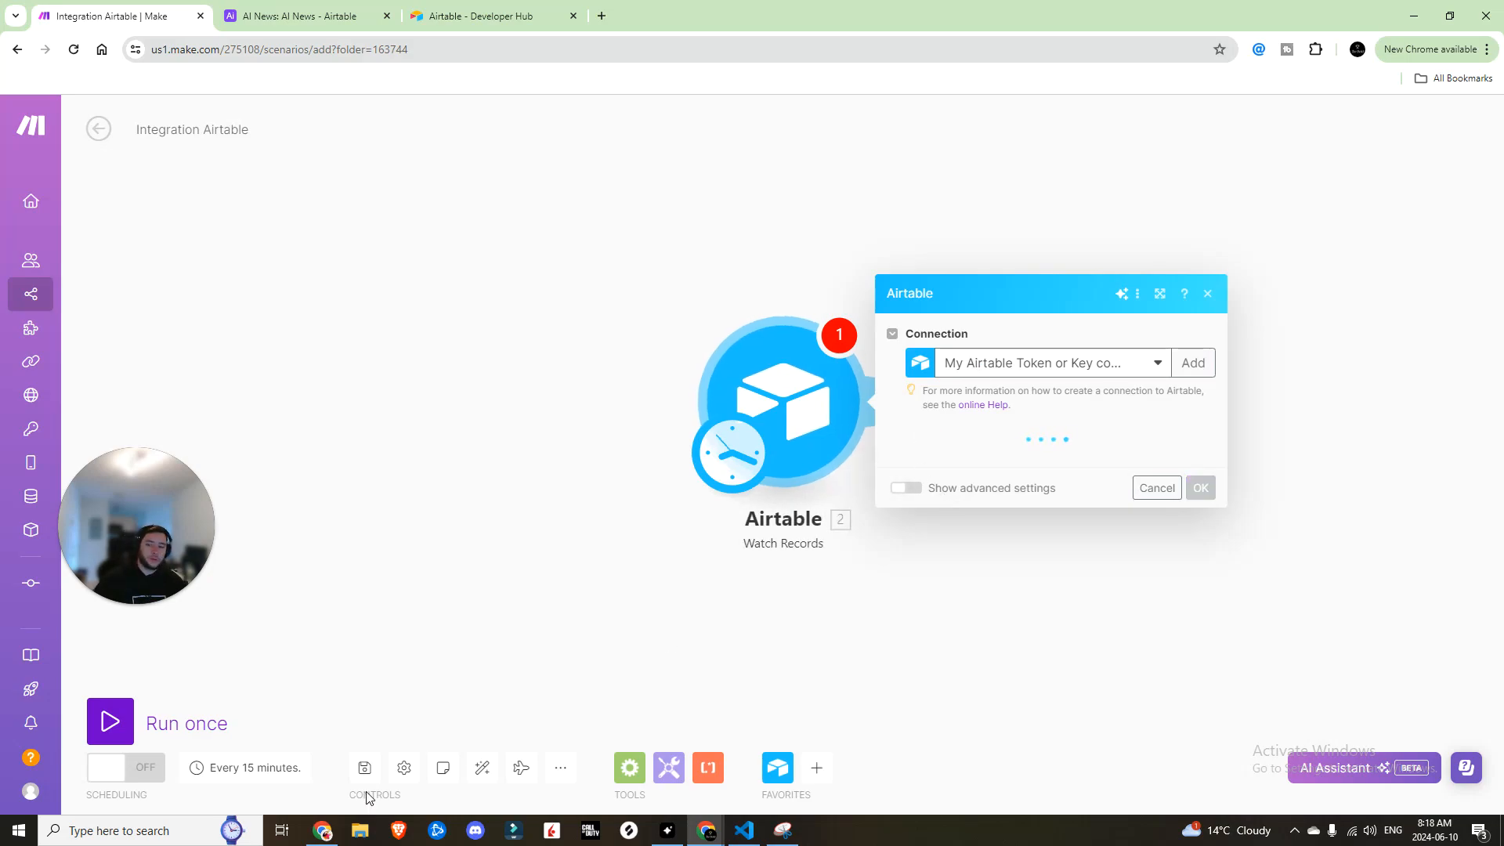
left_click(280, 769)
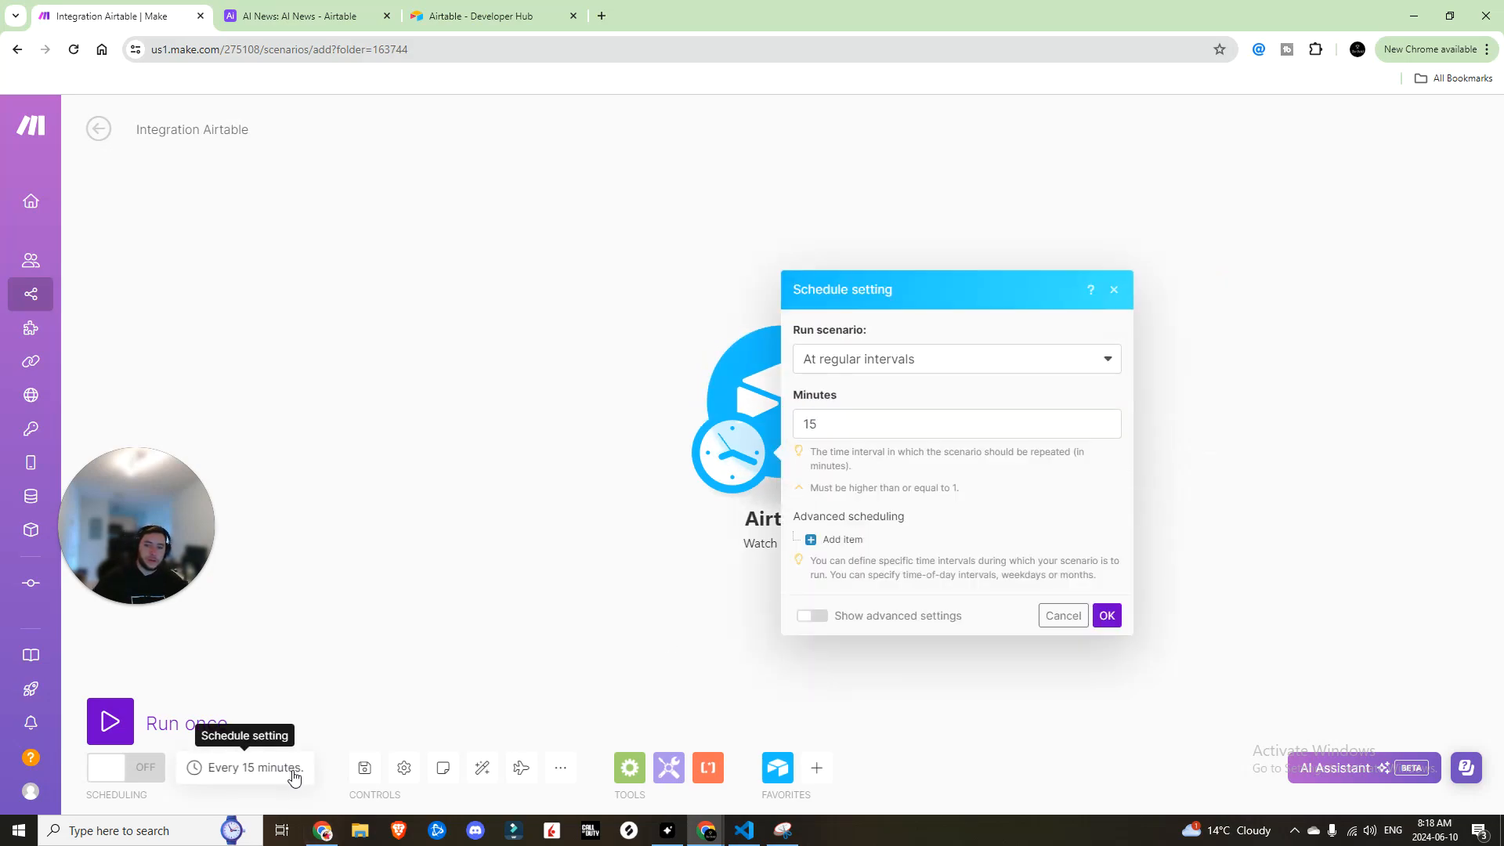
left_click(871, 429)
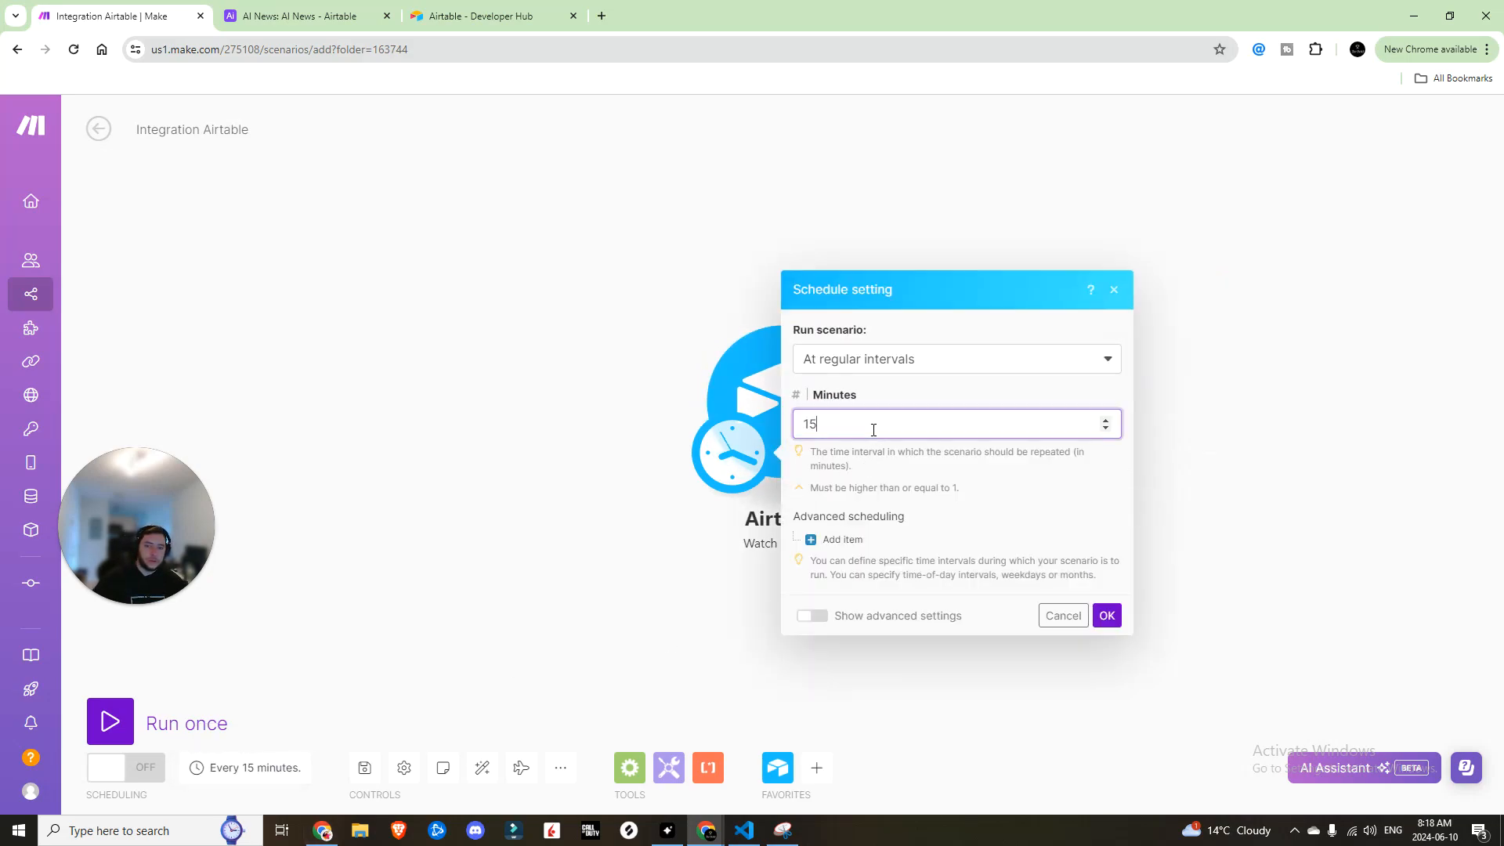
left_click(1109, 624)
left_click(813, 388)
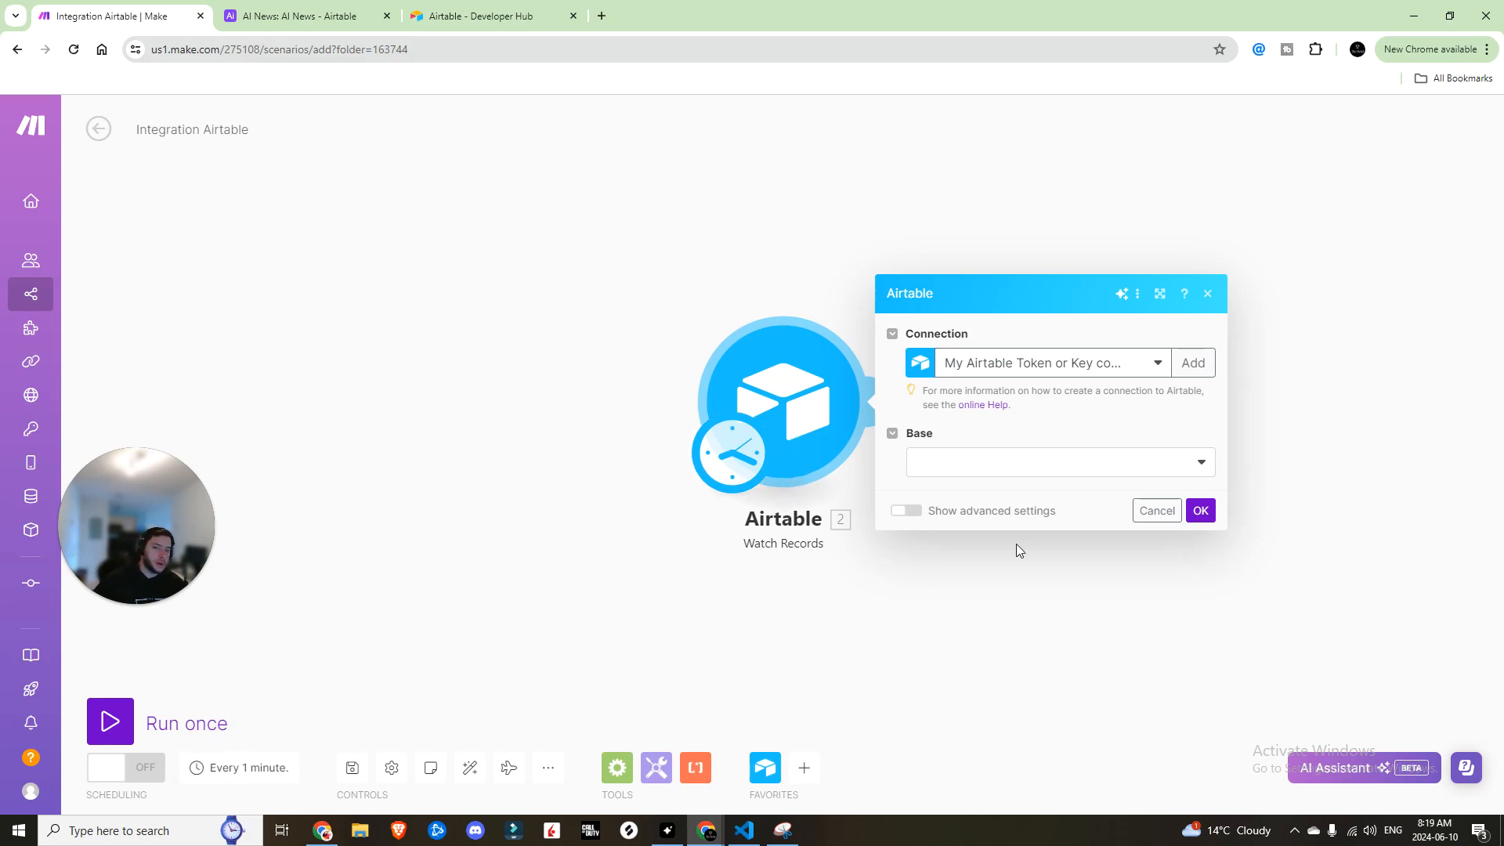
Set the Watch Records trigger to the AI News base and table, with Last Modified Time as trigger field and Status as label field
left_click(1089, 471)
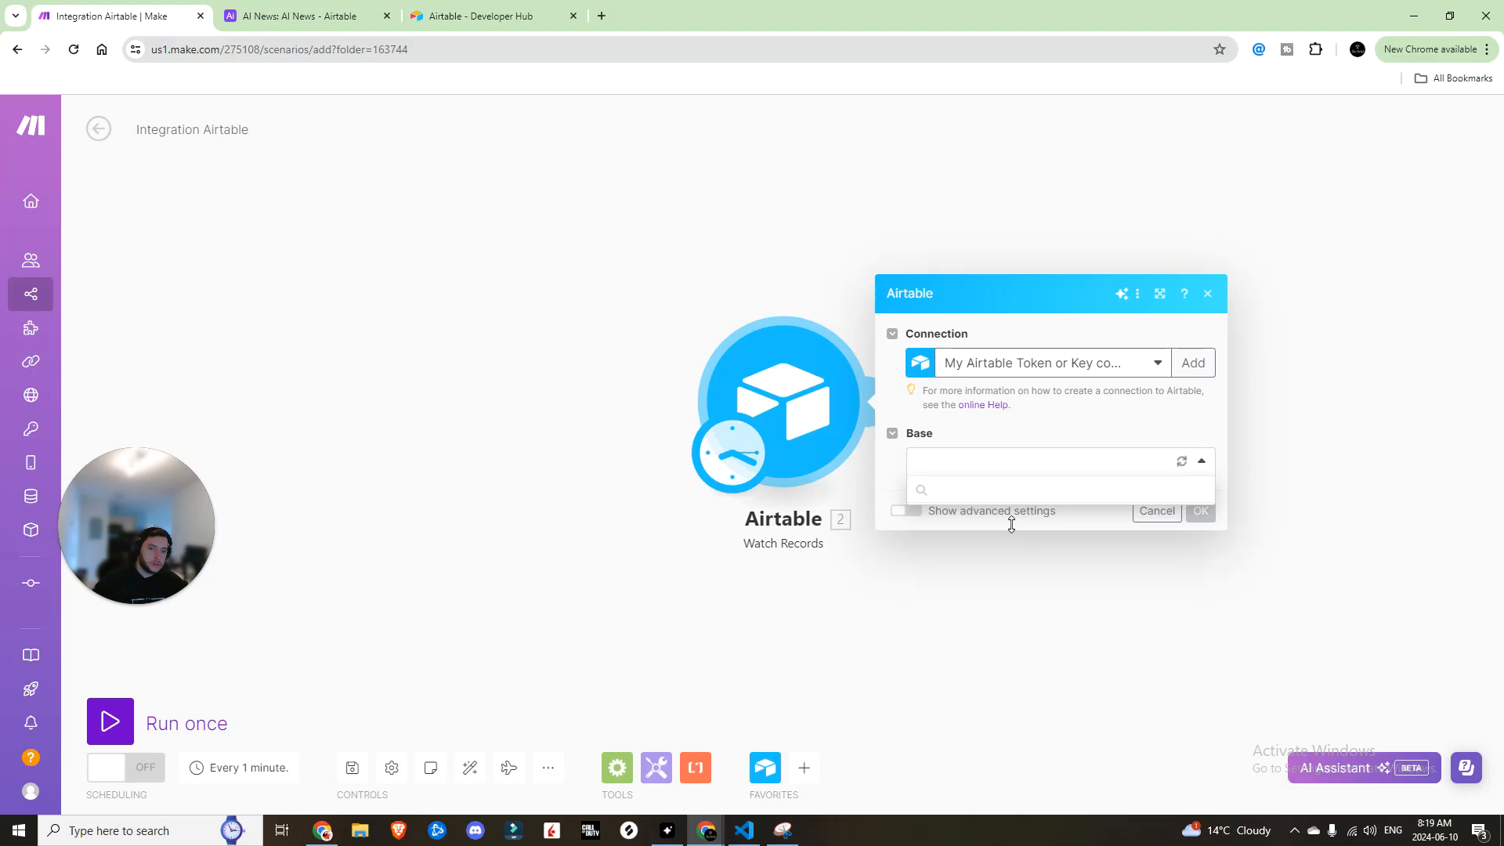
left_click(968, 547)
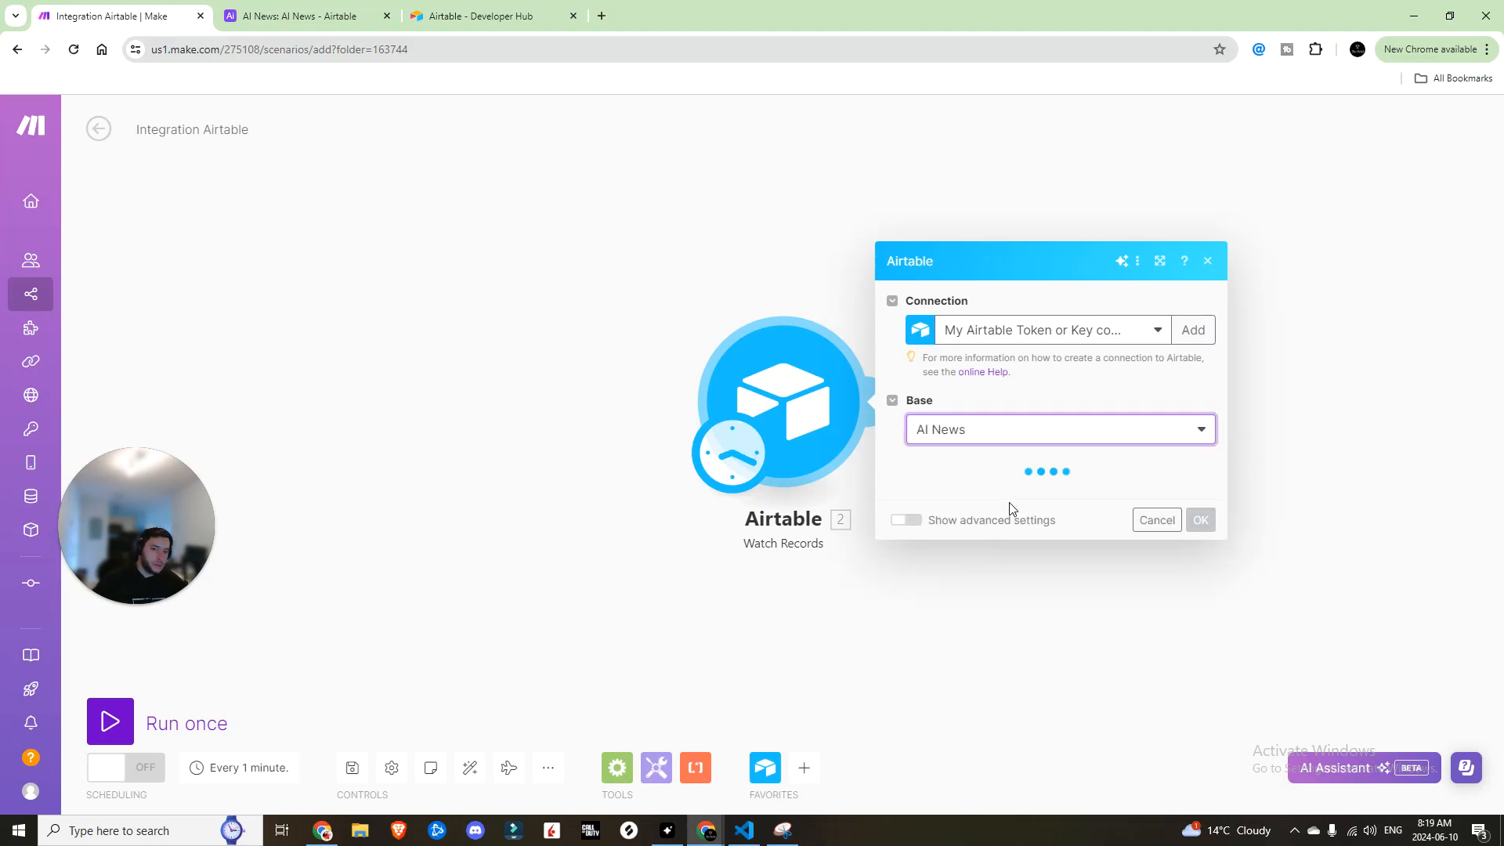
left_click(1023, 312)
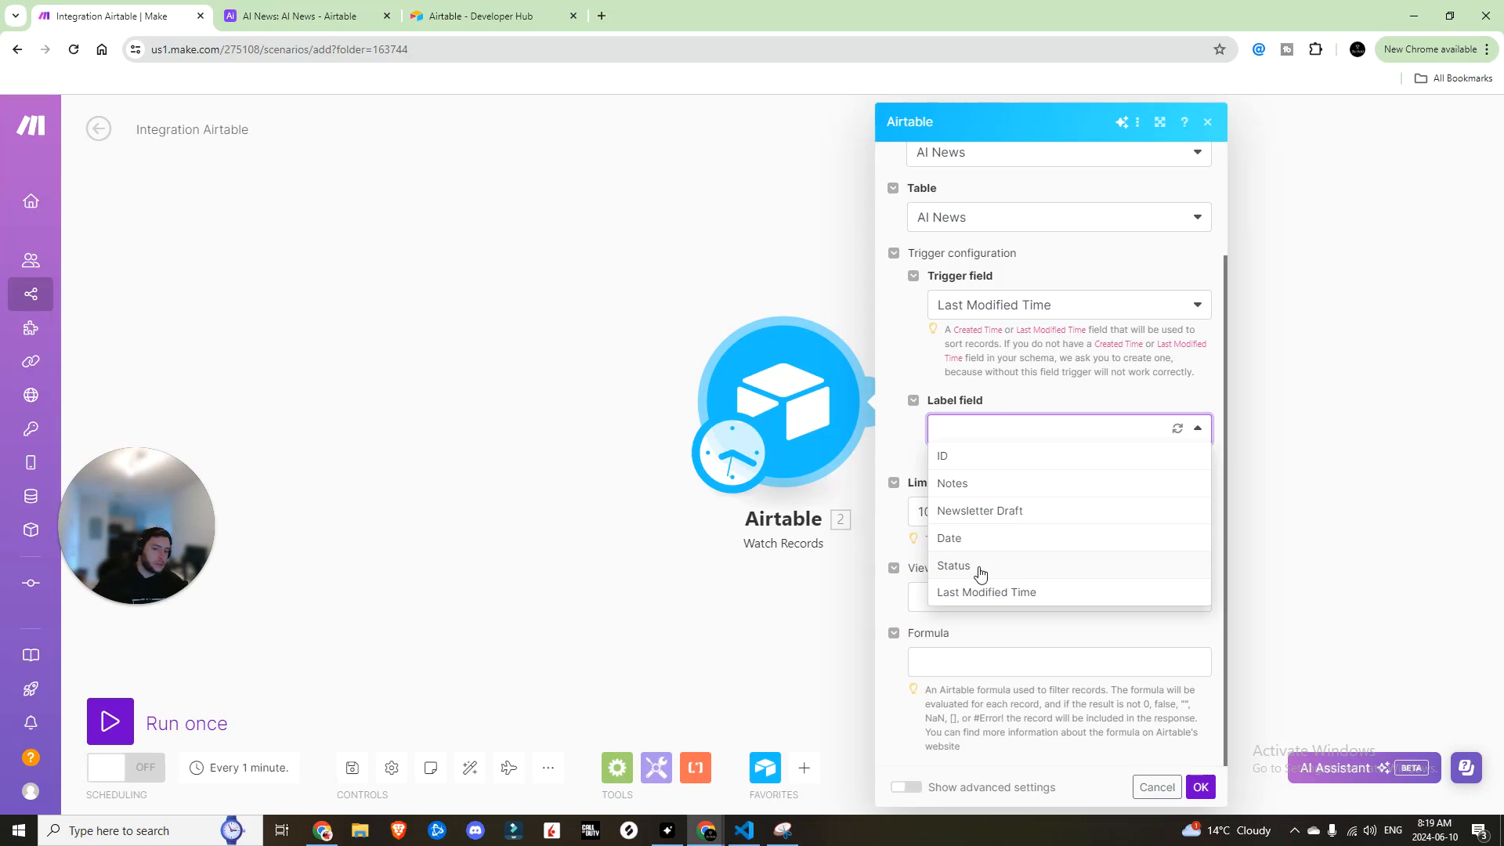
left_click(980, 566)
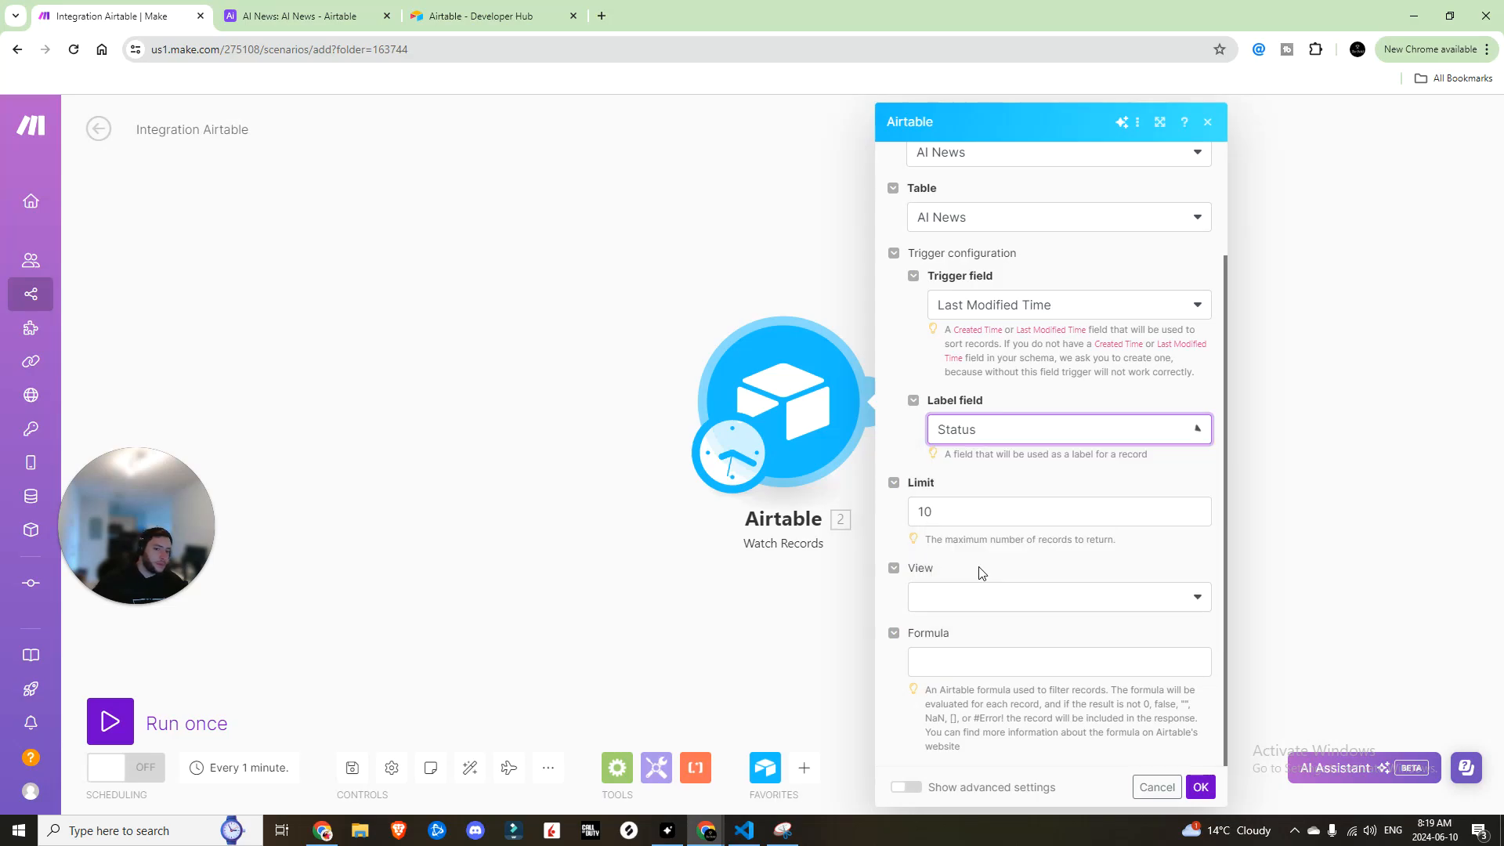
Limit the trigger to 1 record, filter it with the formula {Status} = "Approved", and close its settings
left_click(976, 512)
key("BackSpace")
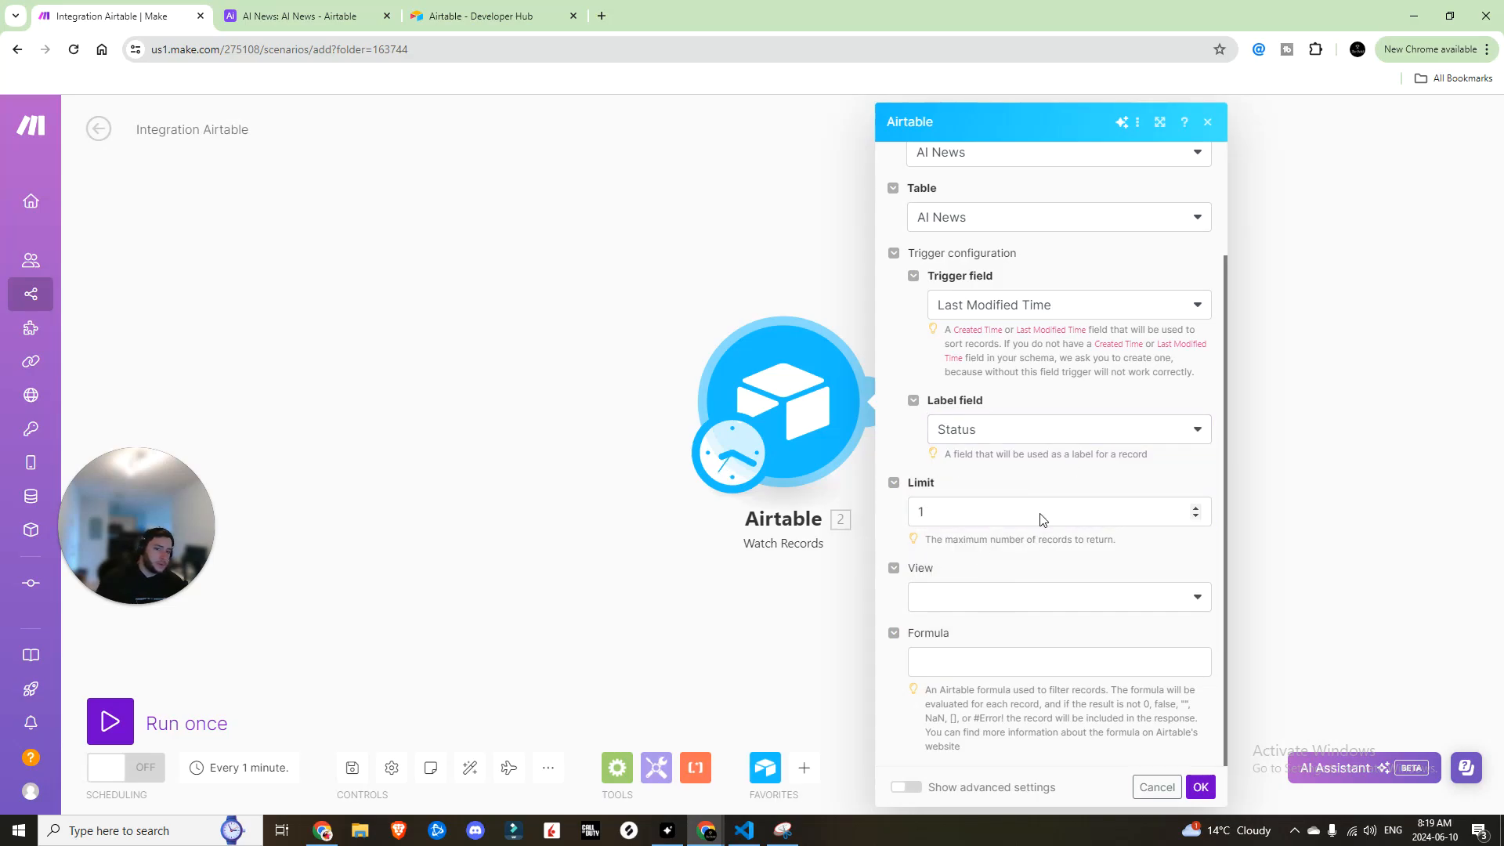
left_click(995, 666)
type("{Status} = \"Approved\"")
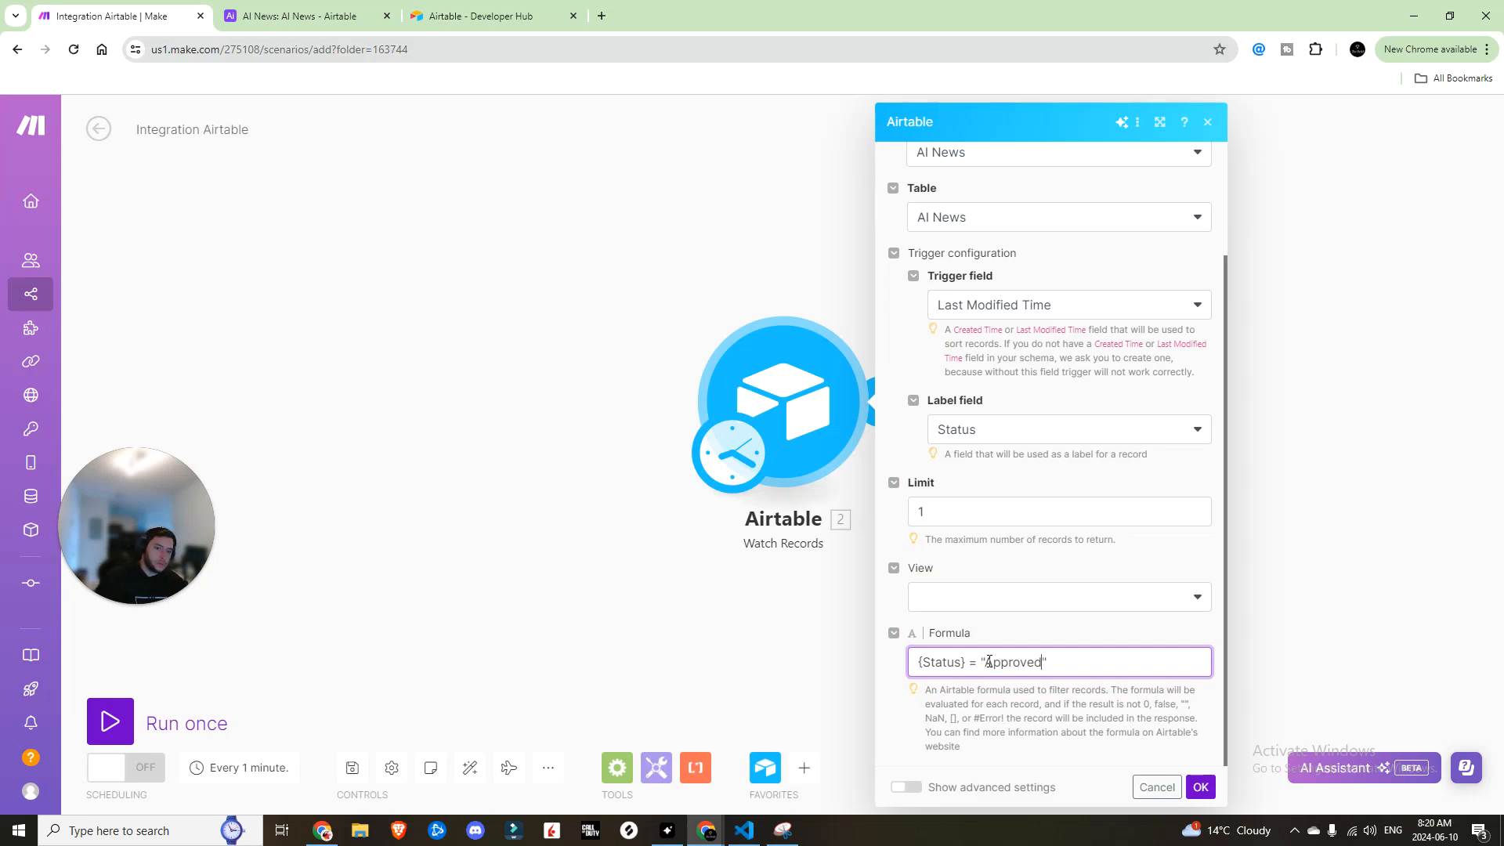
left_click(673, 651)
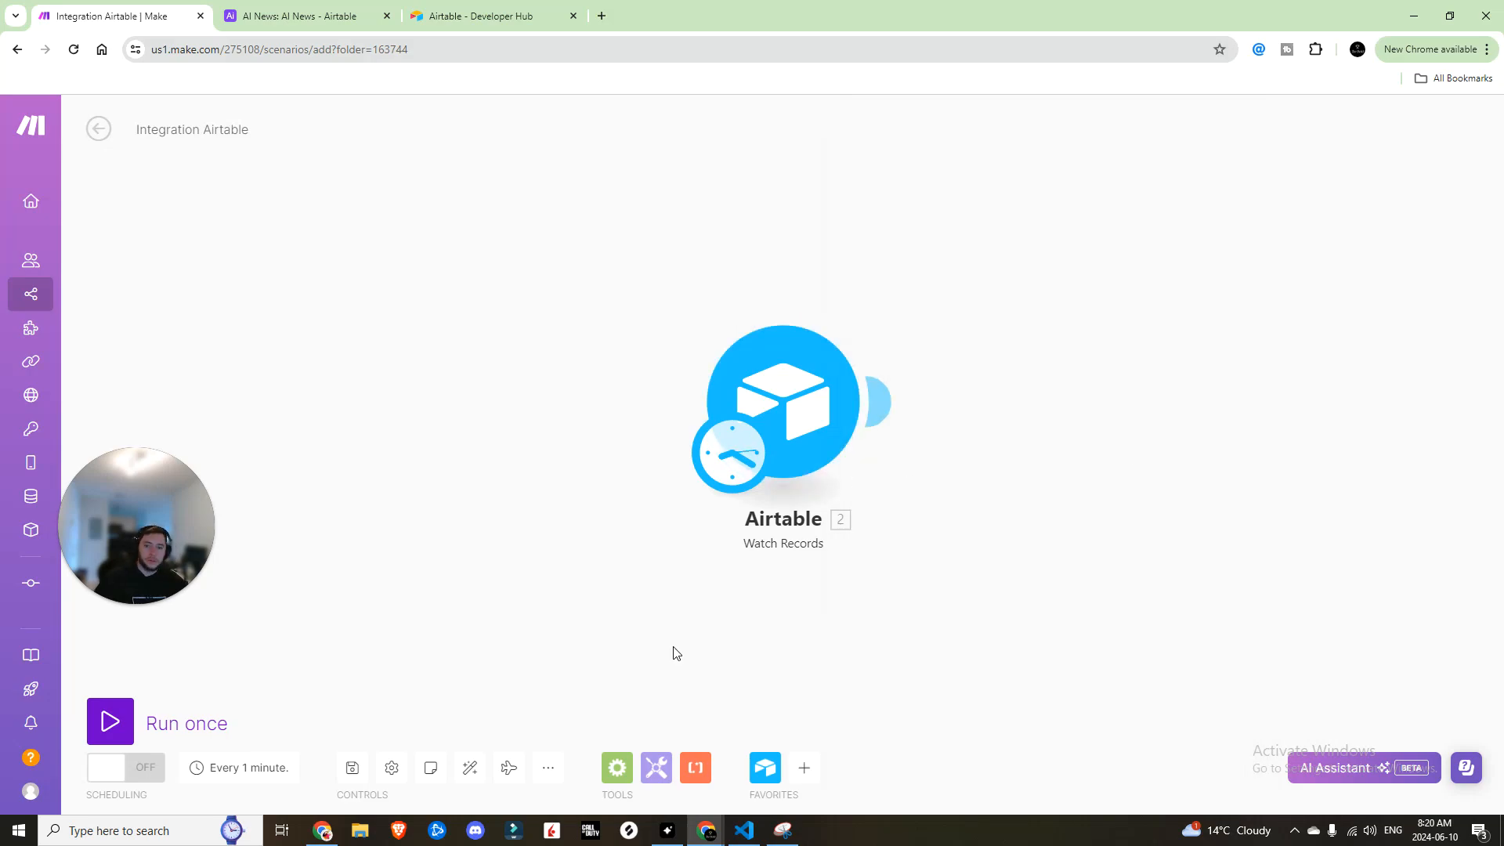
Switch to Airtable, remove the leading # from the newsletter draft's title, and skim the rest of the draft
left_click(291, 17)
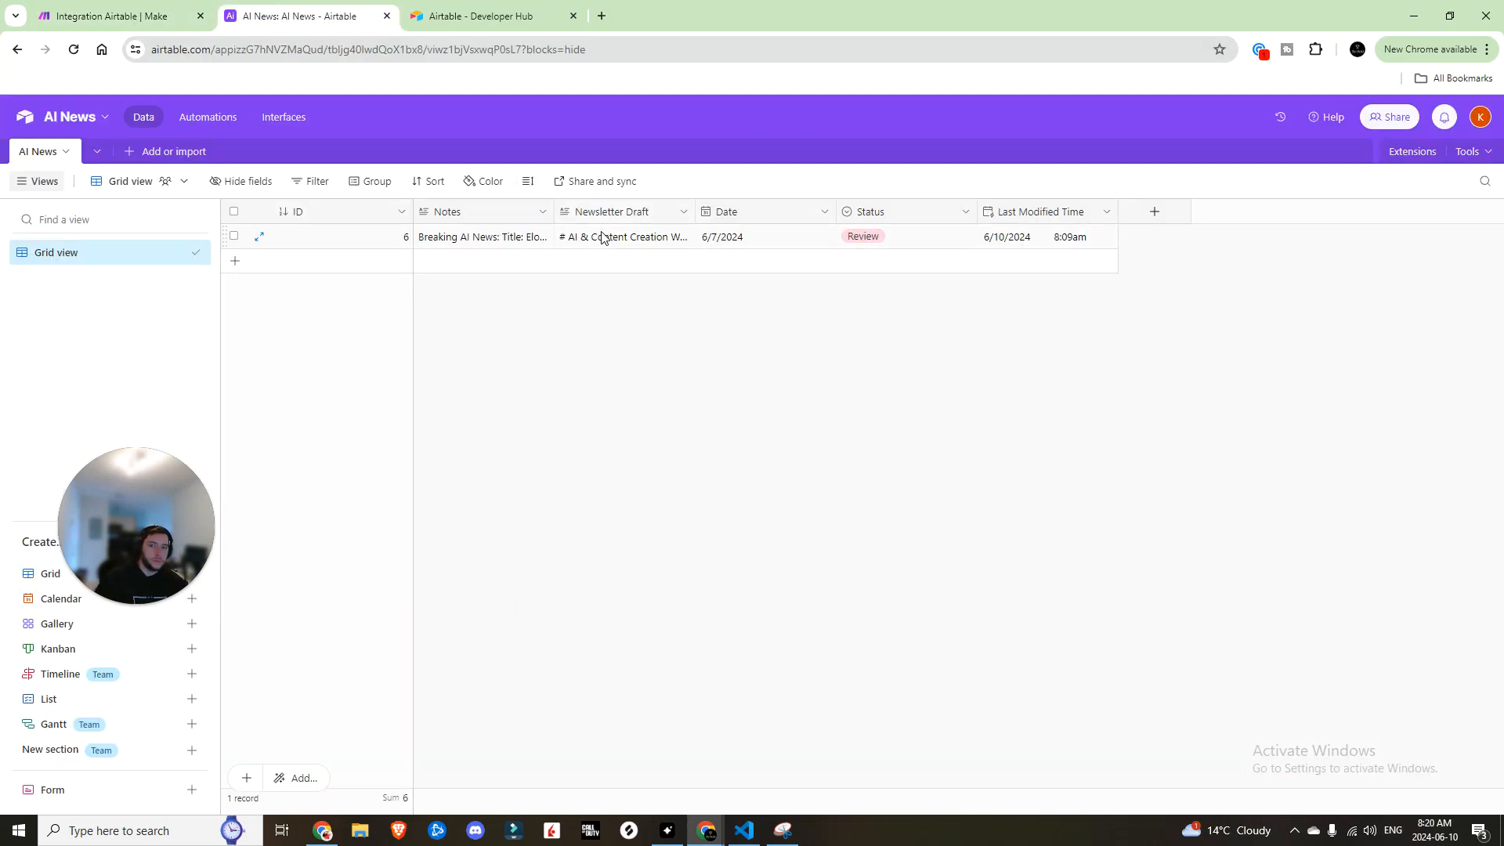
left_click(605, 238)
left_click(678, 232)
left_click(715, 242)
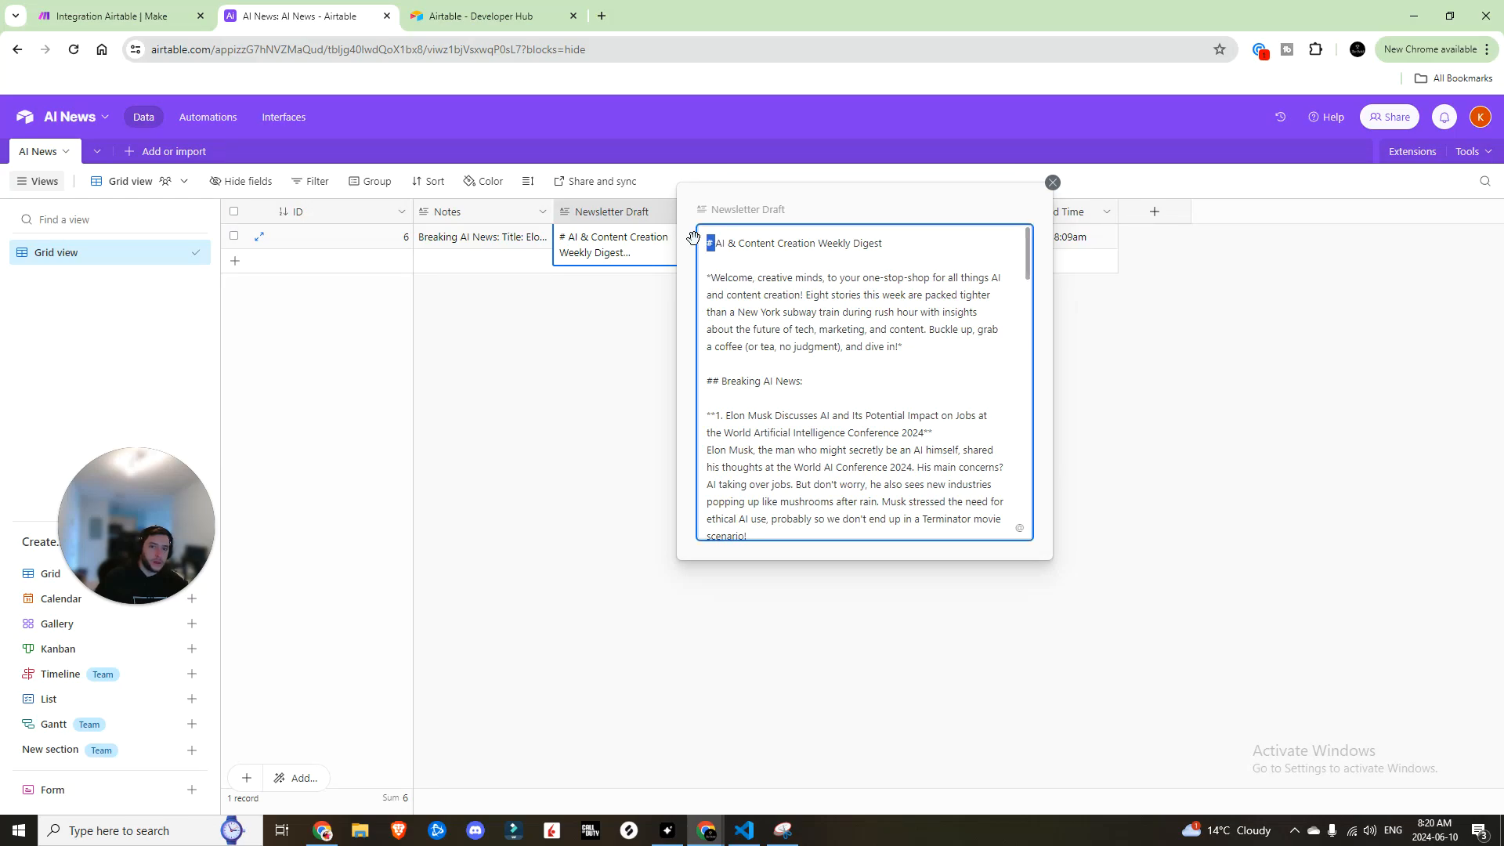
key("BackSpace")
key("BackSpace")
left_click_drag(788, 381, 701, 388)
left_click(701, 388)
scroll(841, 436, "down", 15)
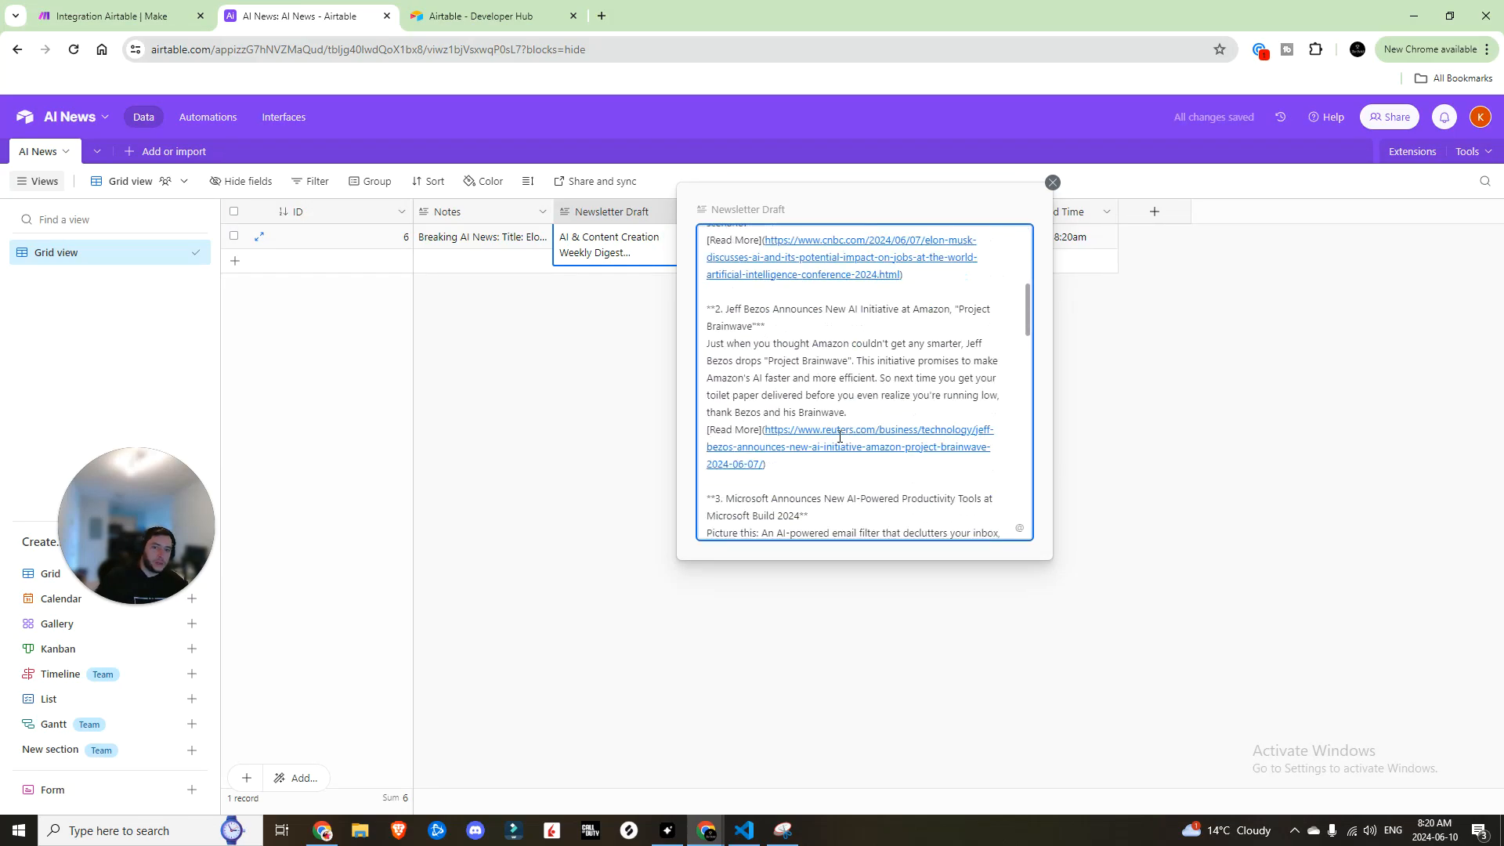
scroll(862, 462, "down", 3)
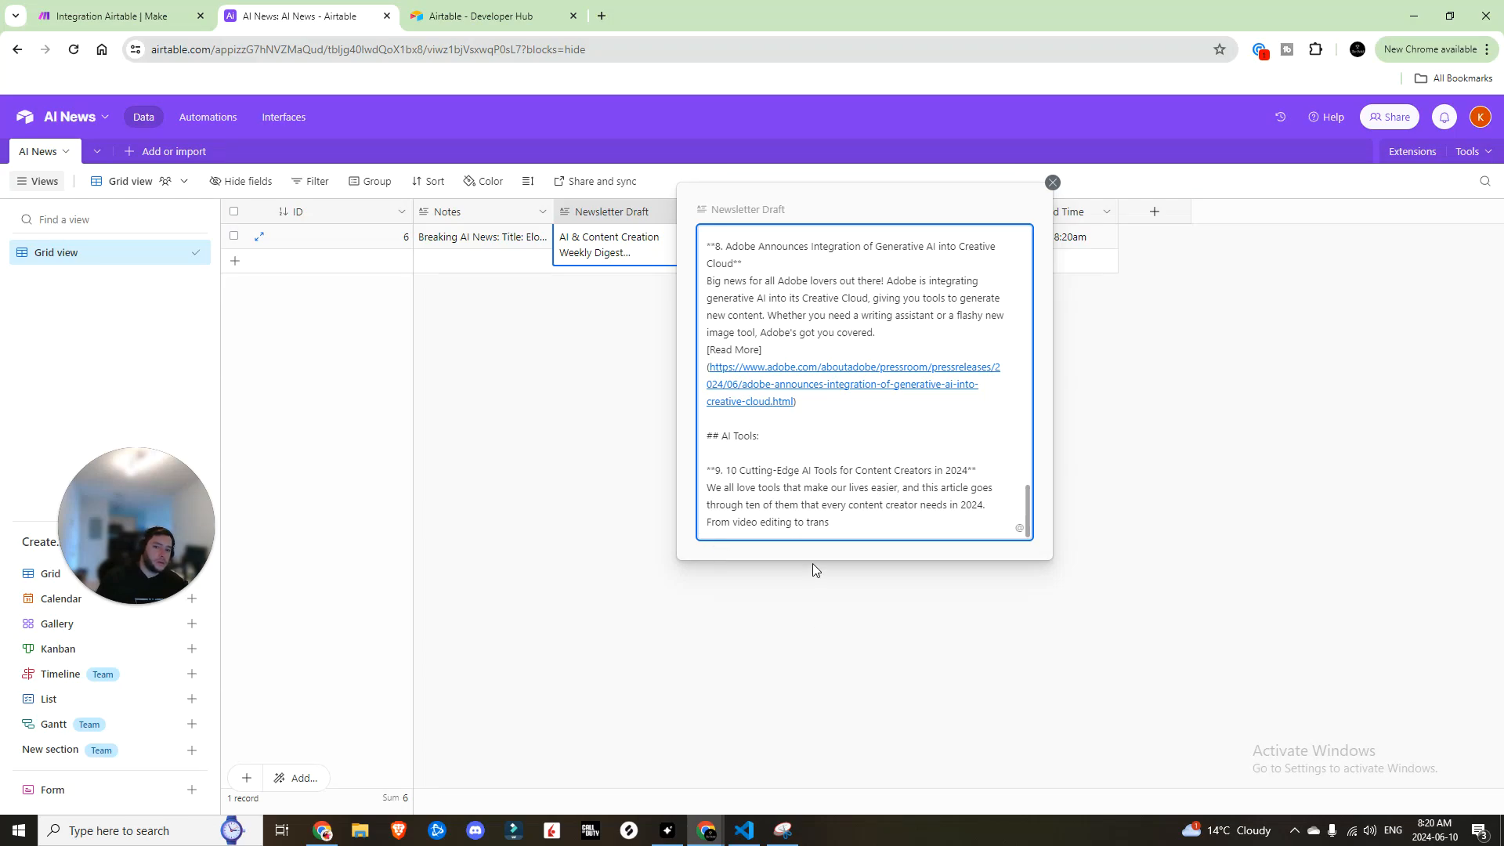
scroll(848, 397, "up", 20)
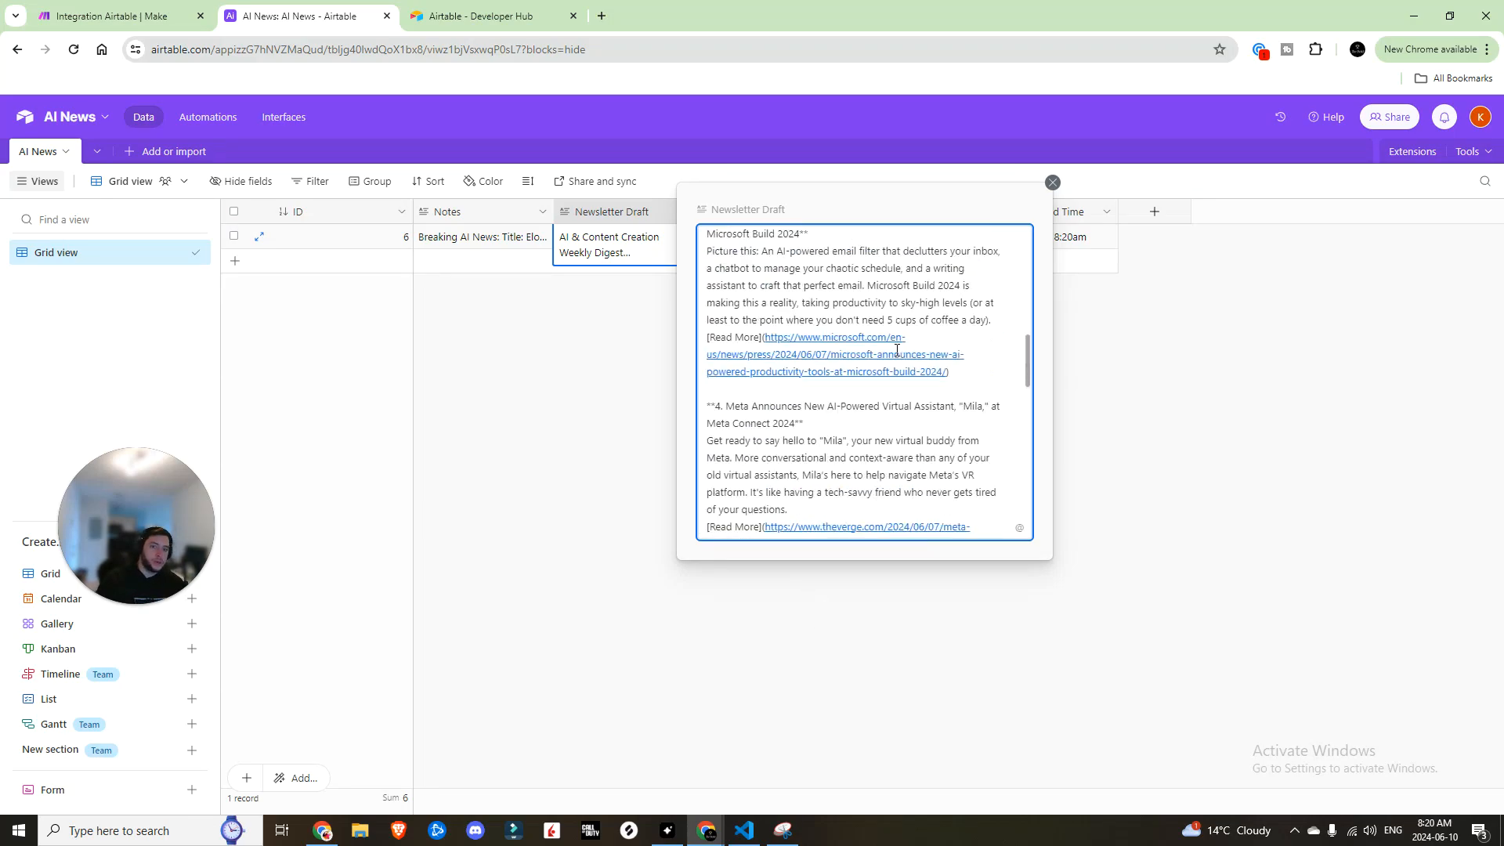
left_click(1051, 182)
Check the record's Status options in Airtable, review the Watch Records trigger's settings in Make, and accept them
left_click(924, 242)
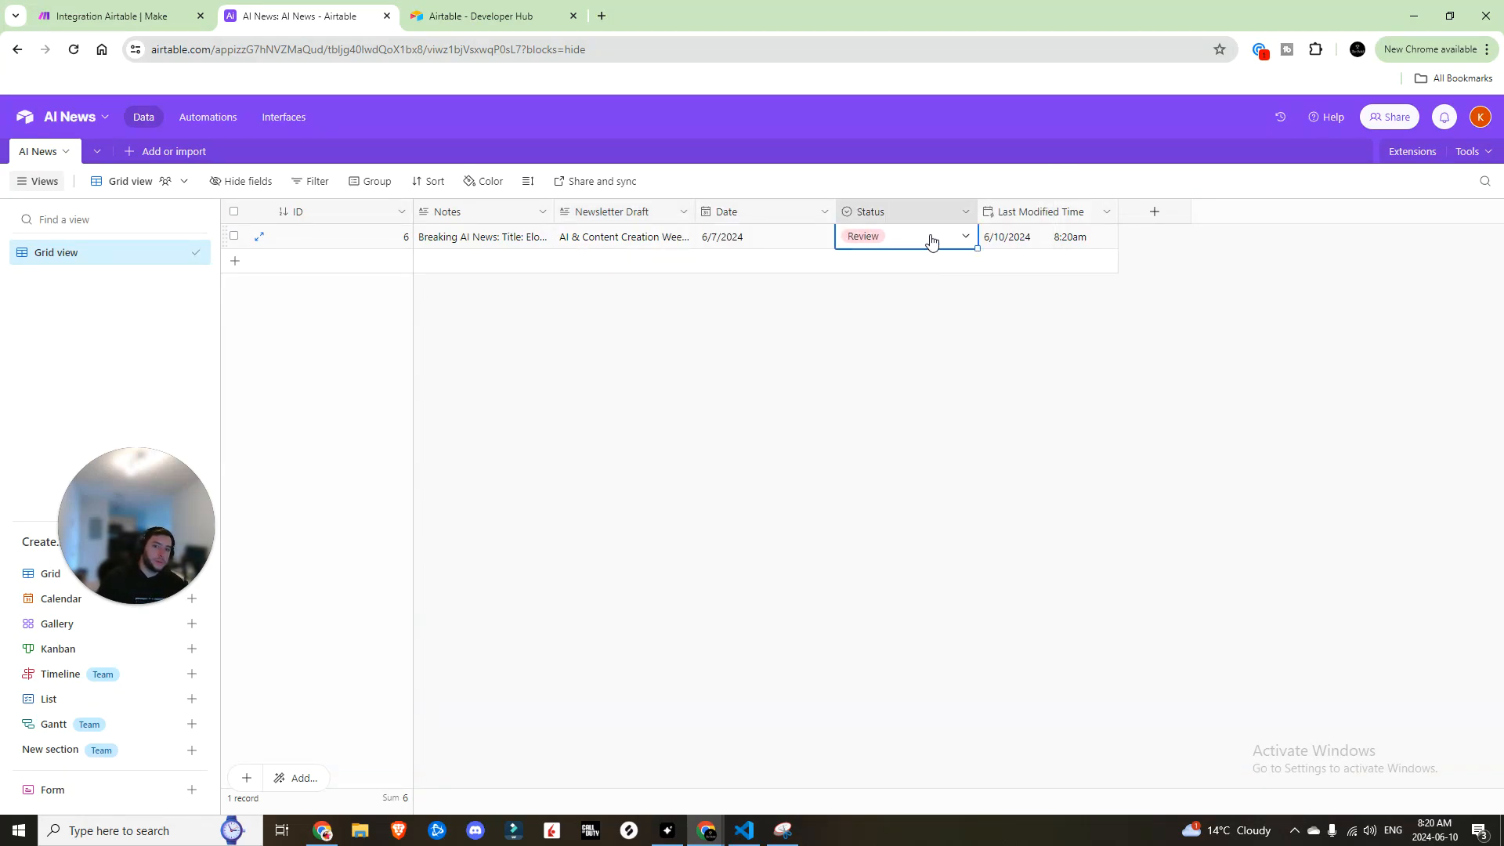
left_click(956, 237)
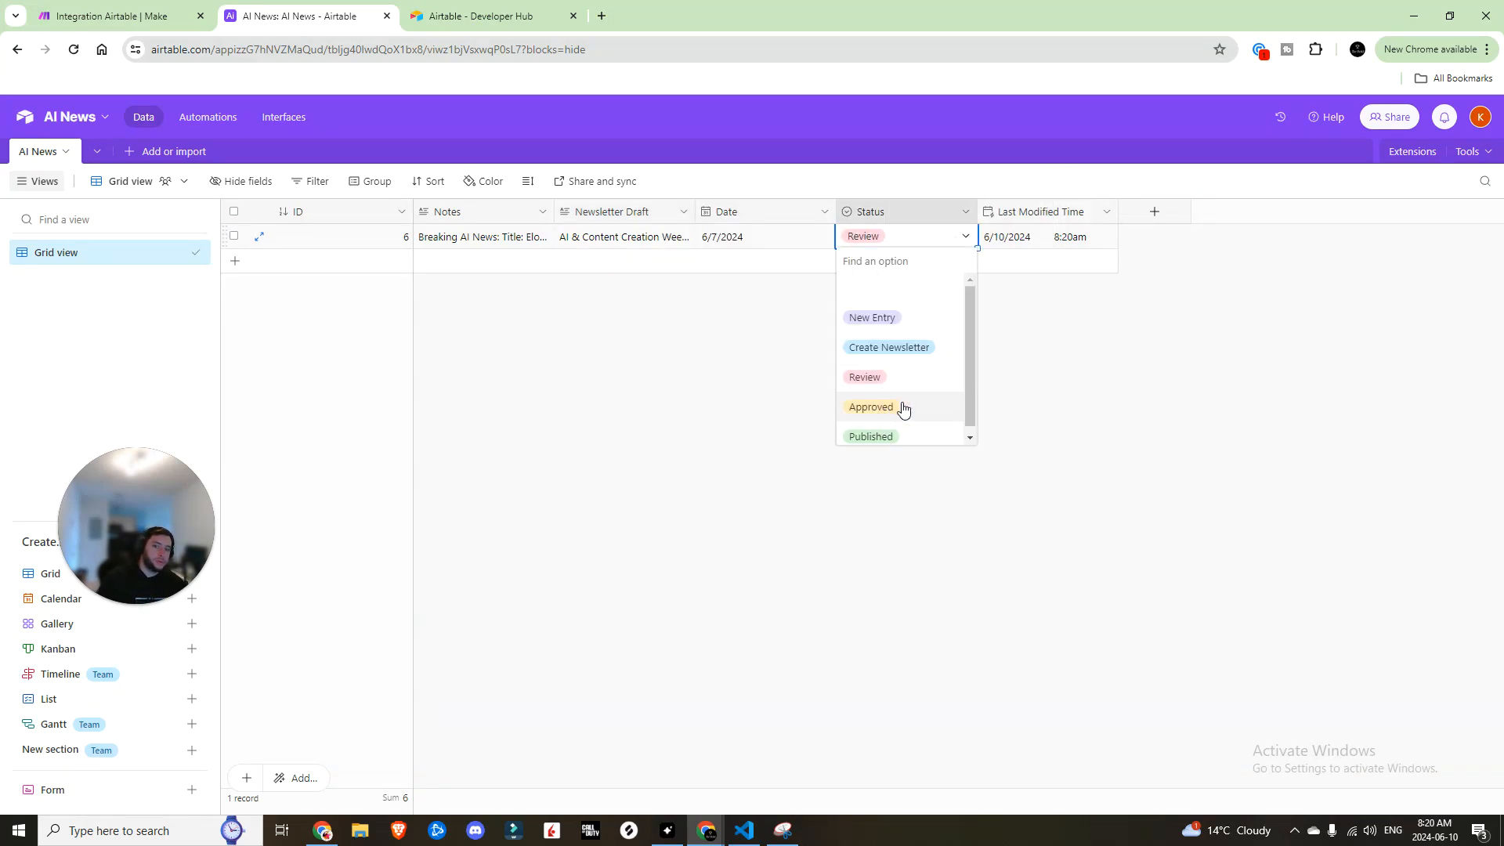
left_click(148, 14)
left_click(866, 408)
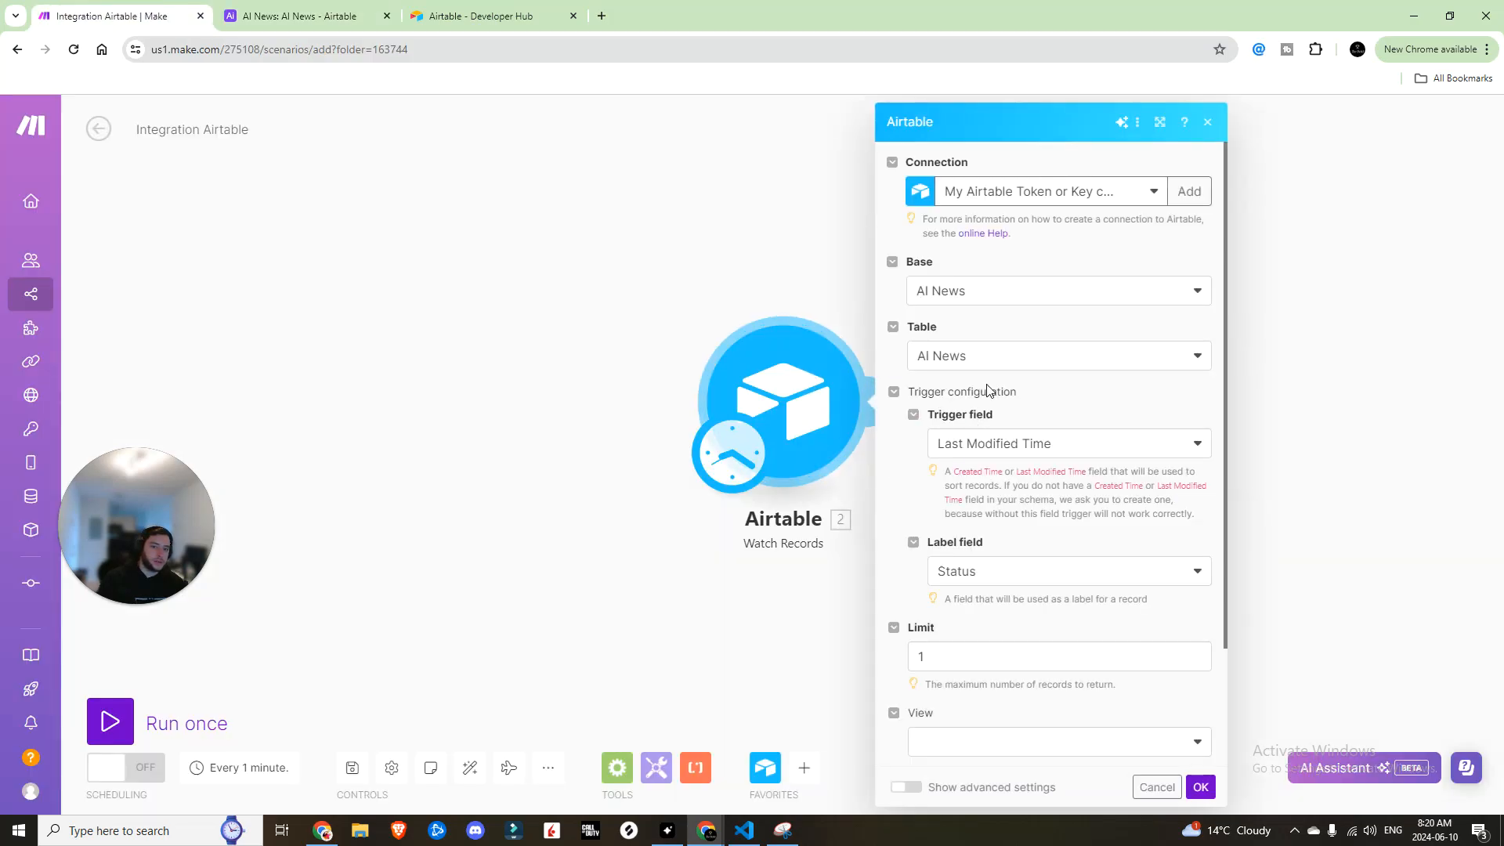
scroll(990, 392, "down", 2)
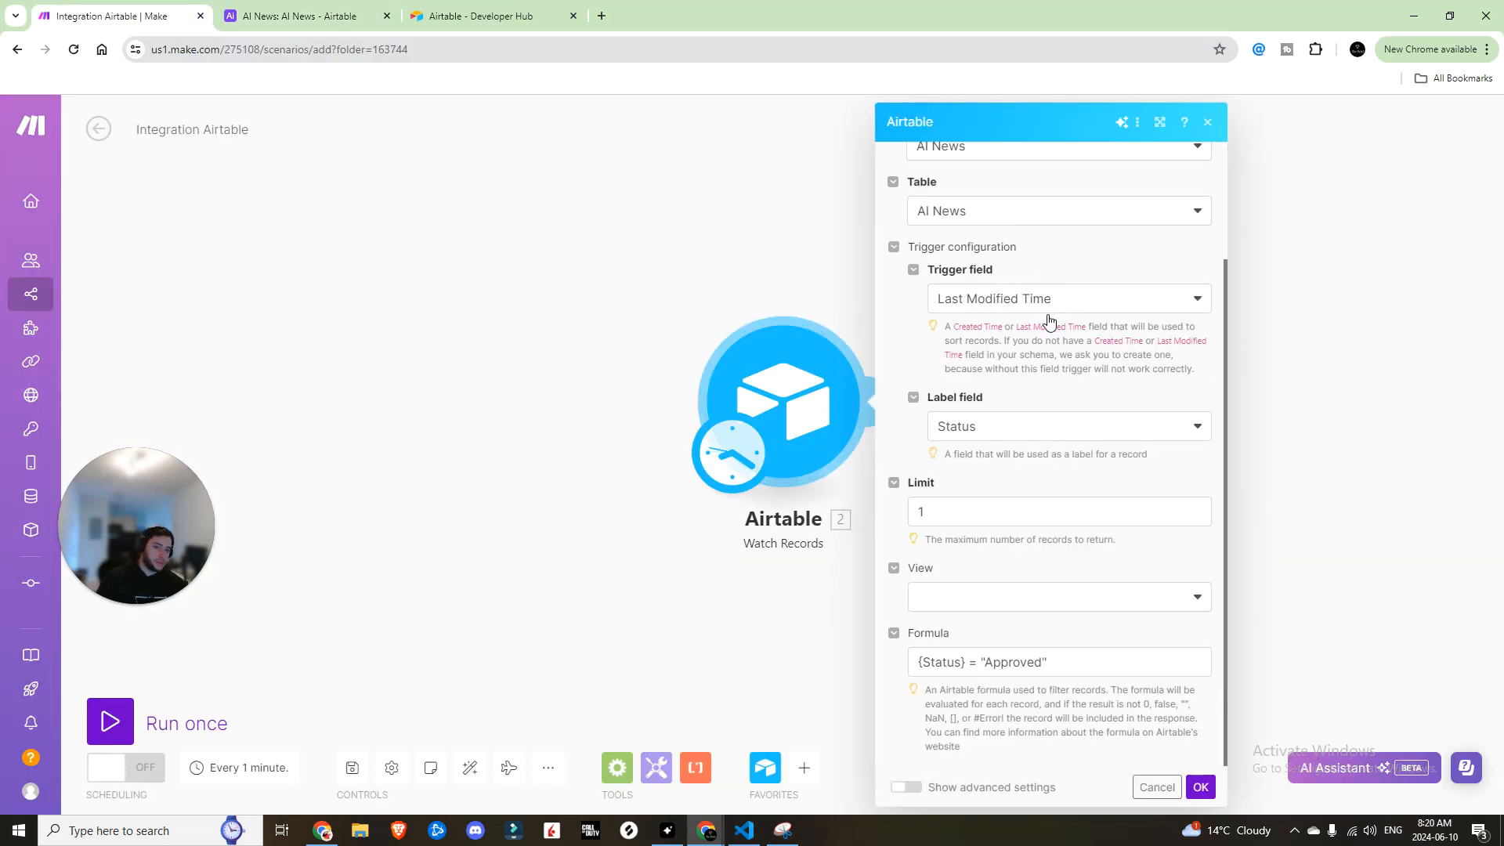
left_click(1200, 787)
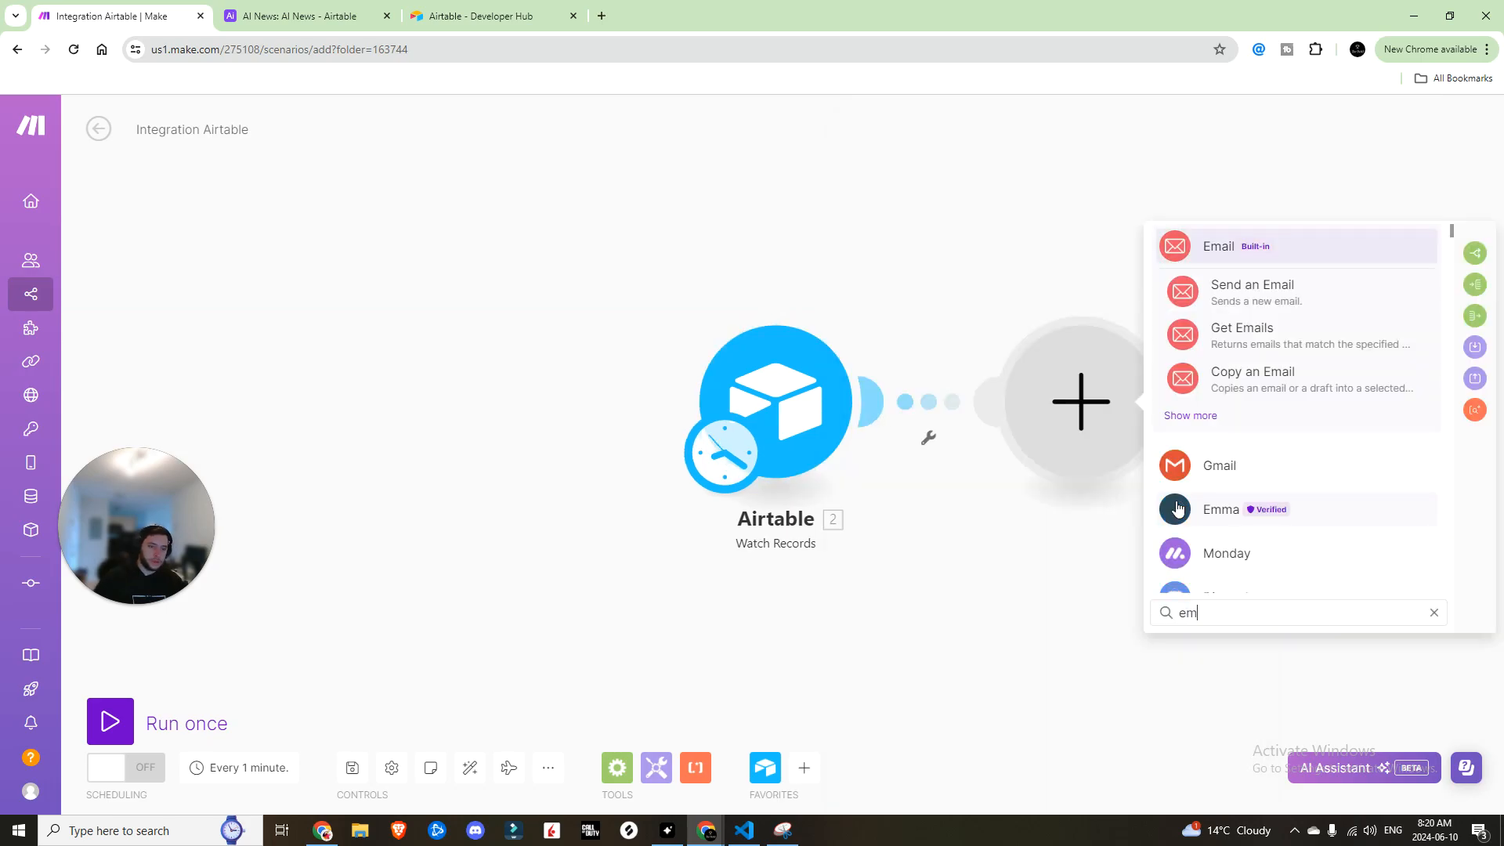
Add an Email module with the Send an Email action after the Airtable trigger and give it a blank recipient entry
type("il")
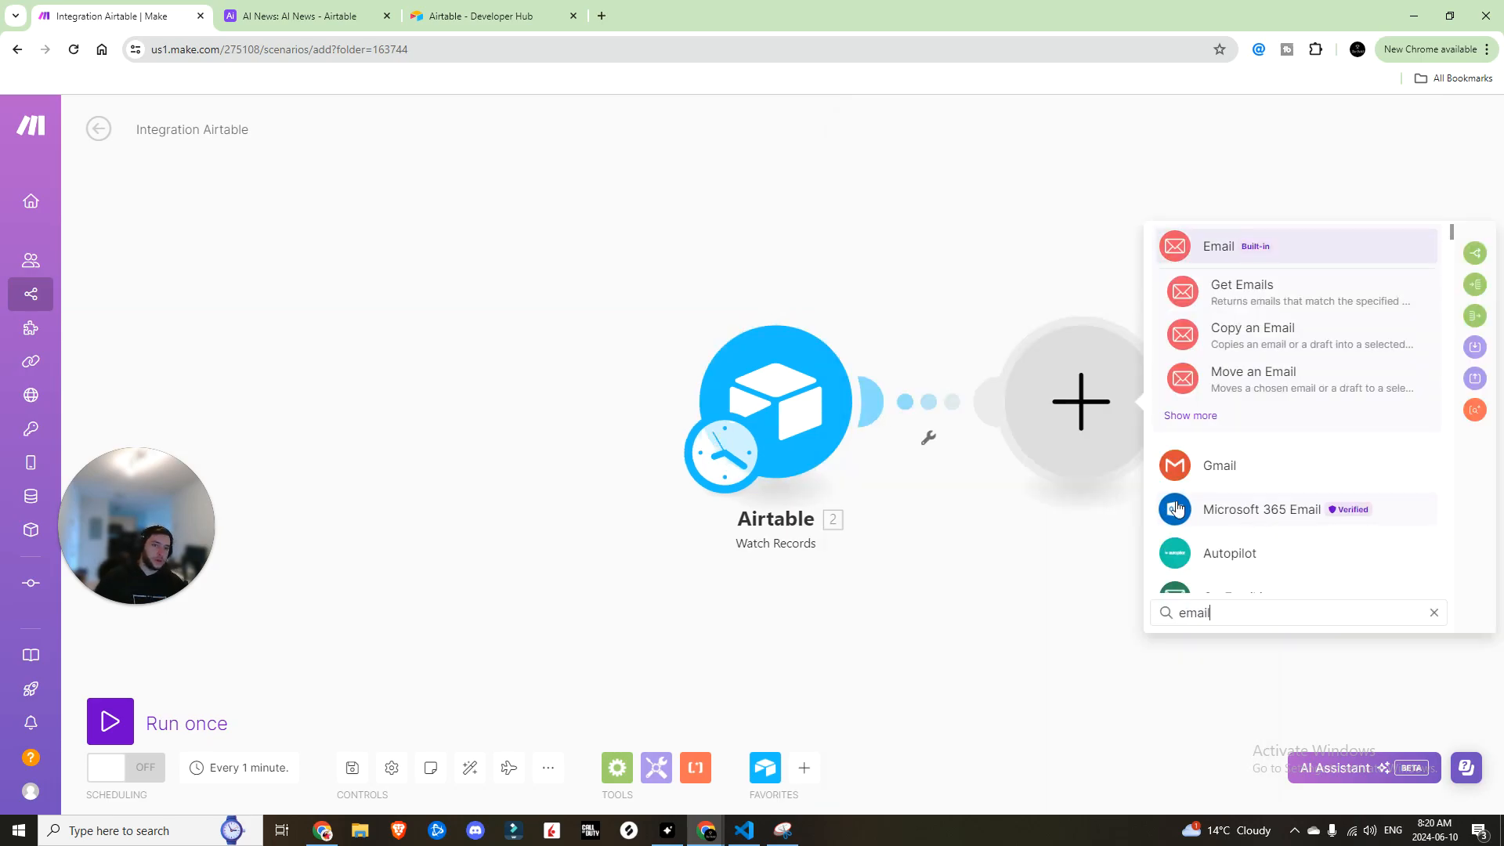
left_click(1242, 289)
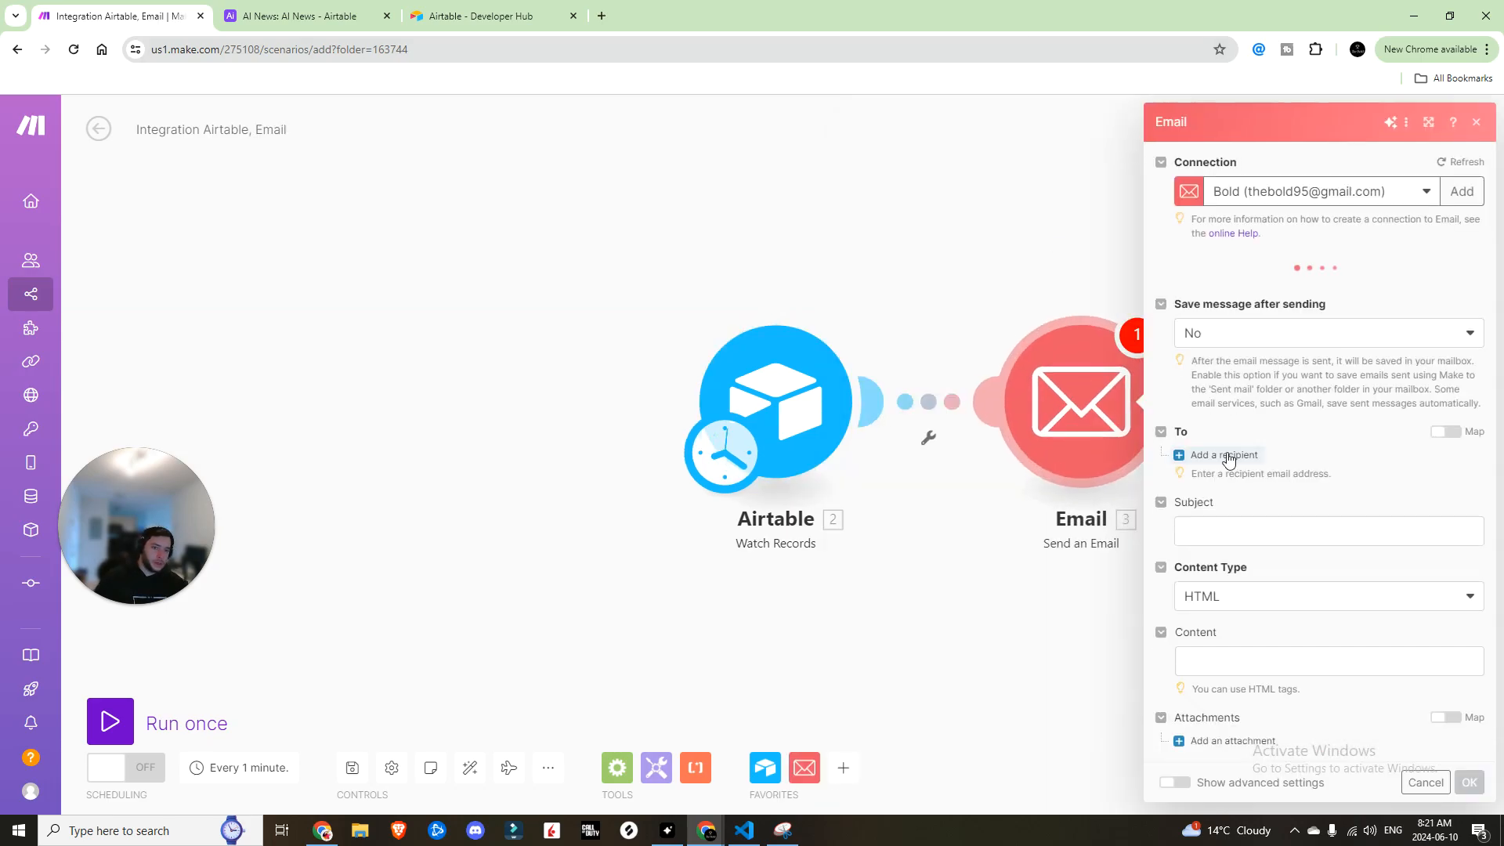
left_click(1228, 458)
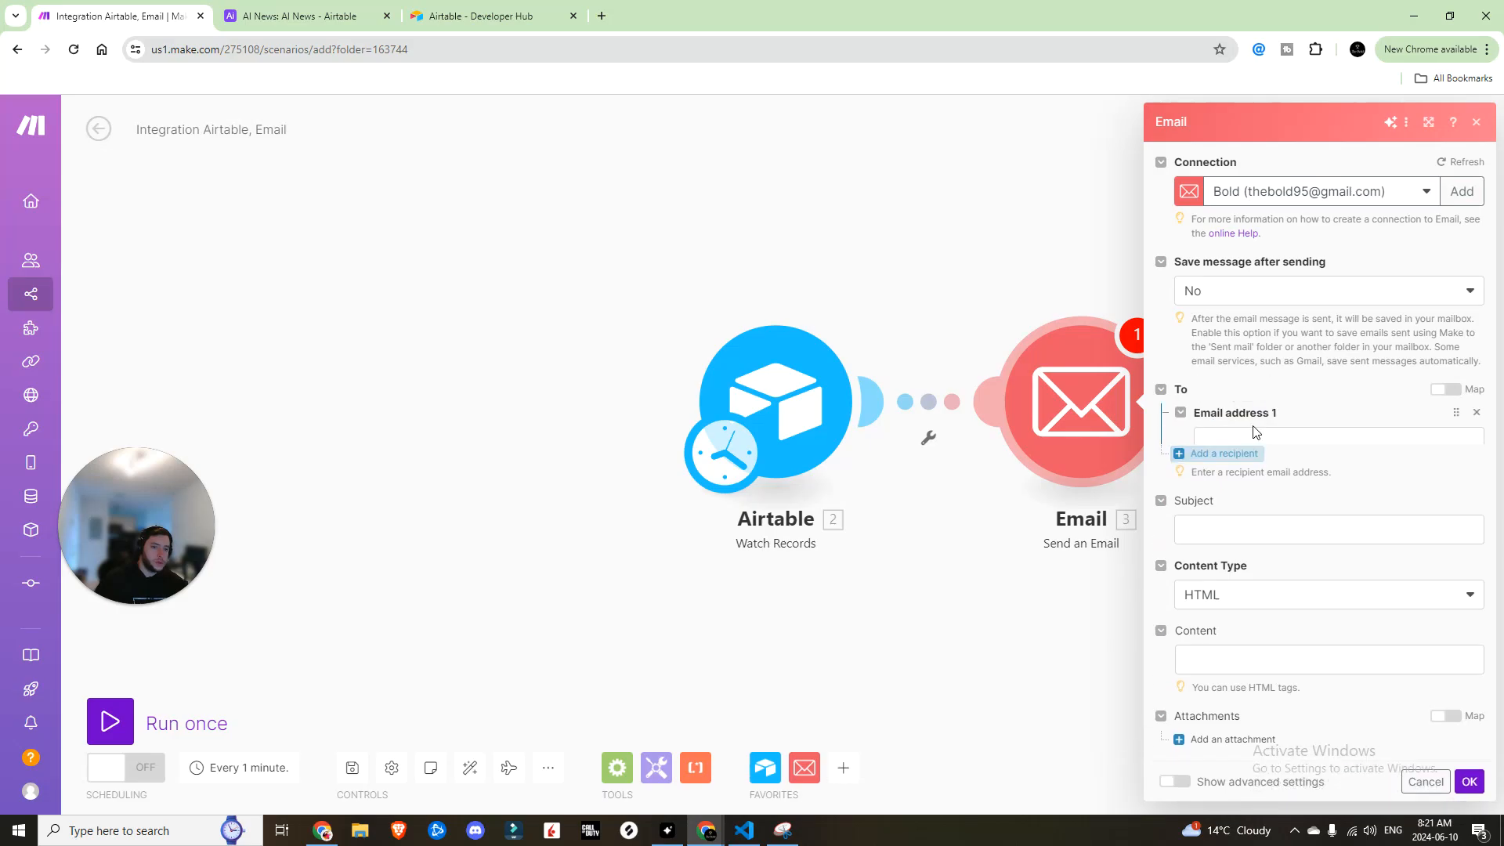
scroll(1237, 502, "down", 1)
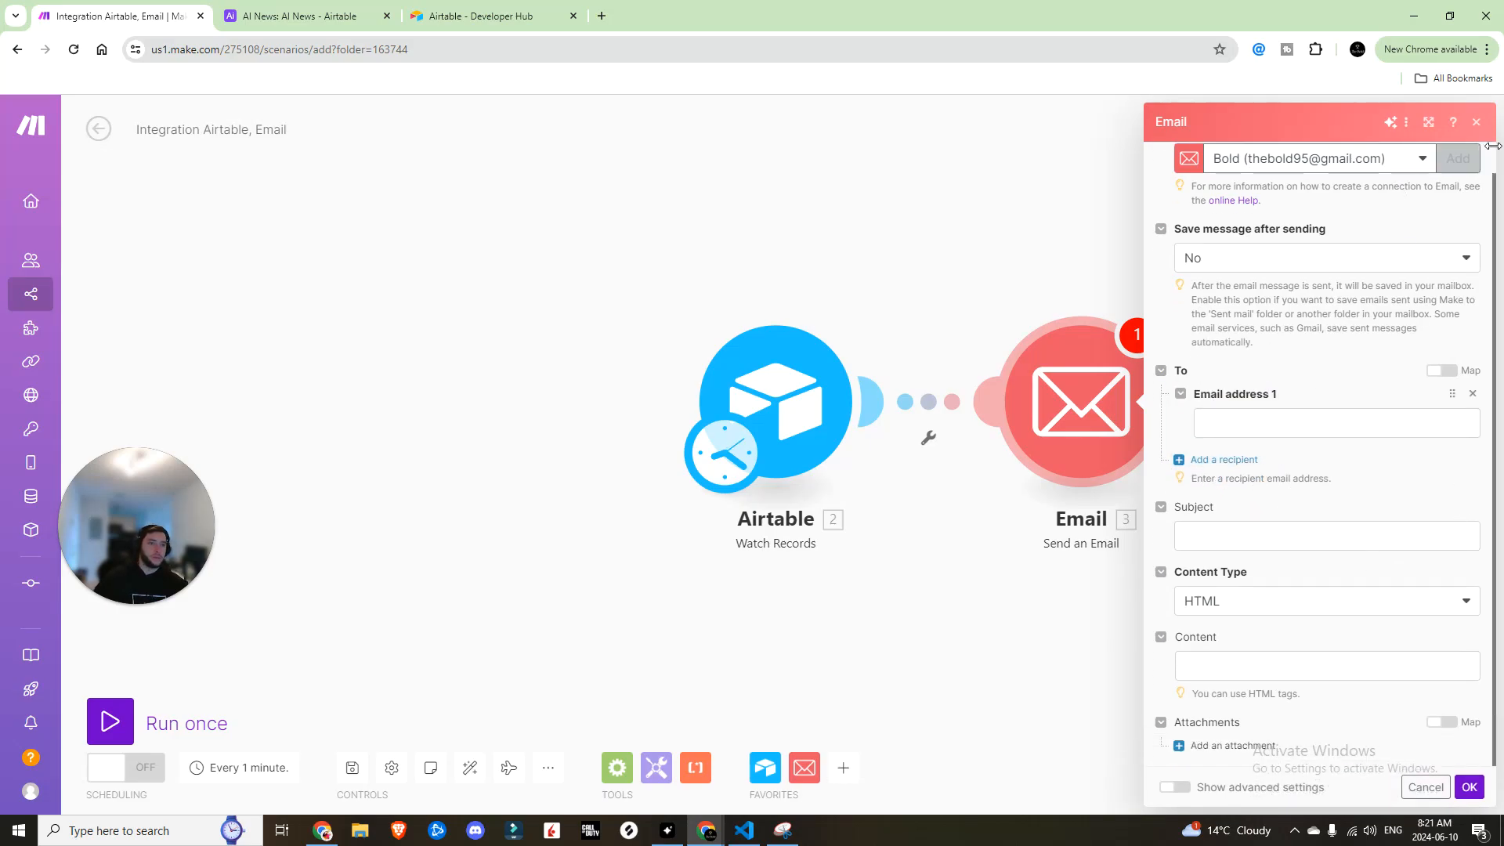
Set the email subject to Weekly AI Newsletter, map Newsletter Draft as its content, and close the module without entering a recipient
left_click(1261, 534)
type("Weekl")
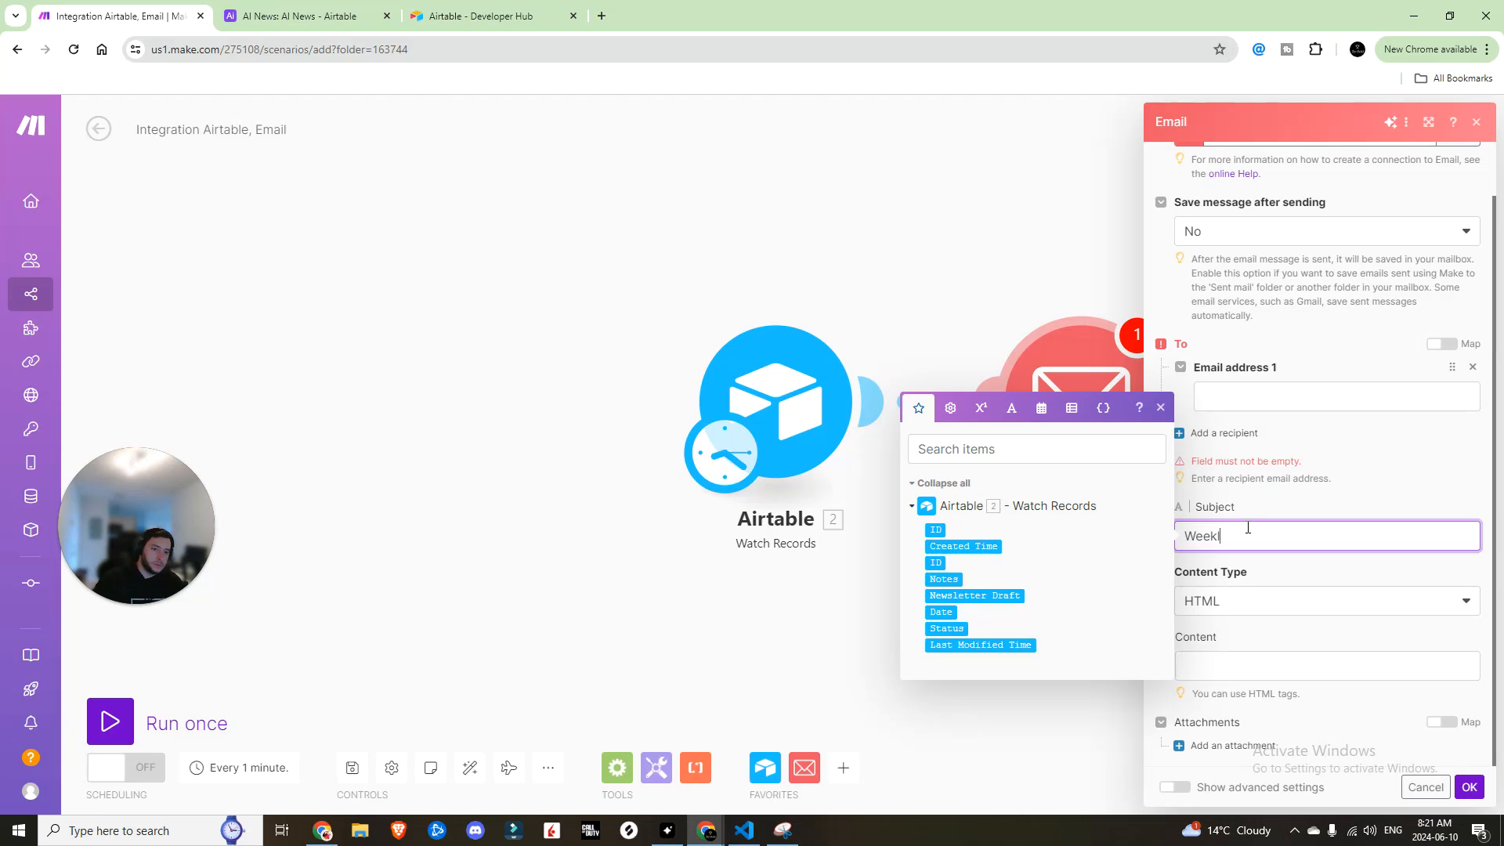
type("y AI Newsletter")
key("Tab")
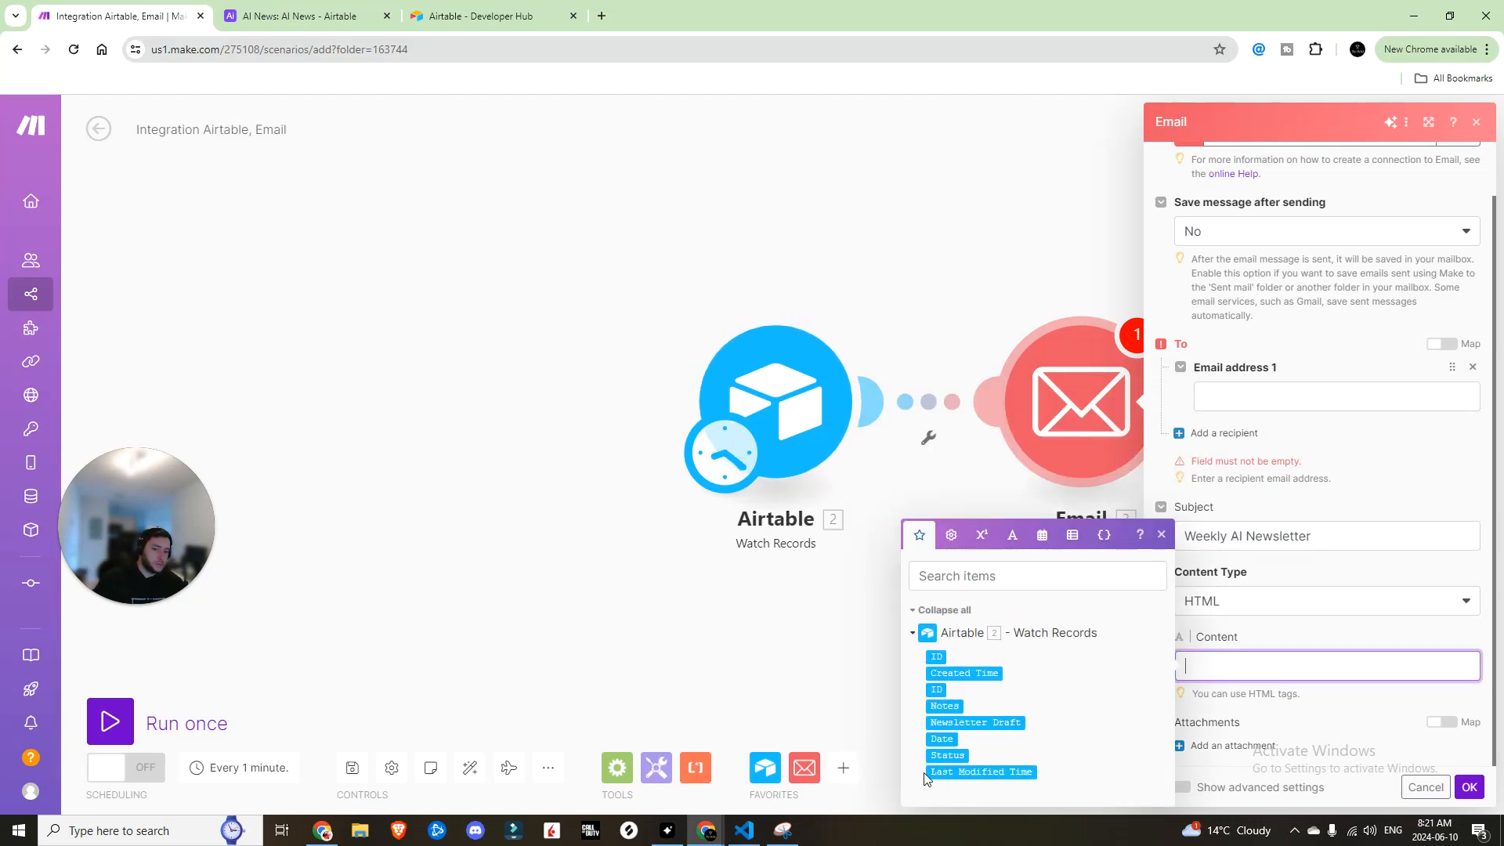
left_click(970, 722)
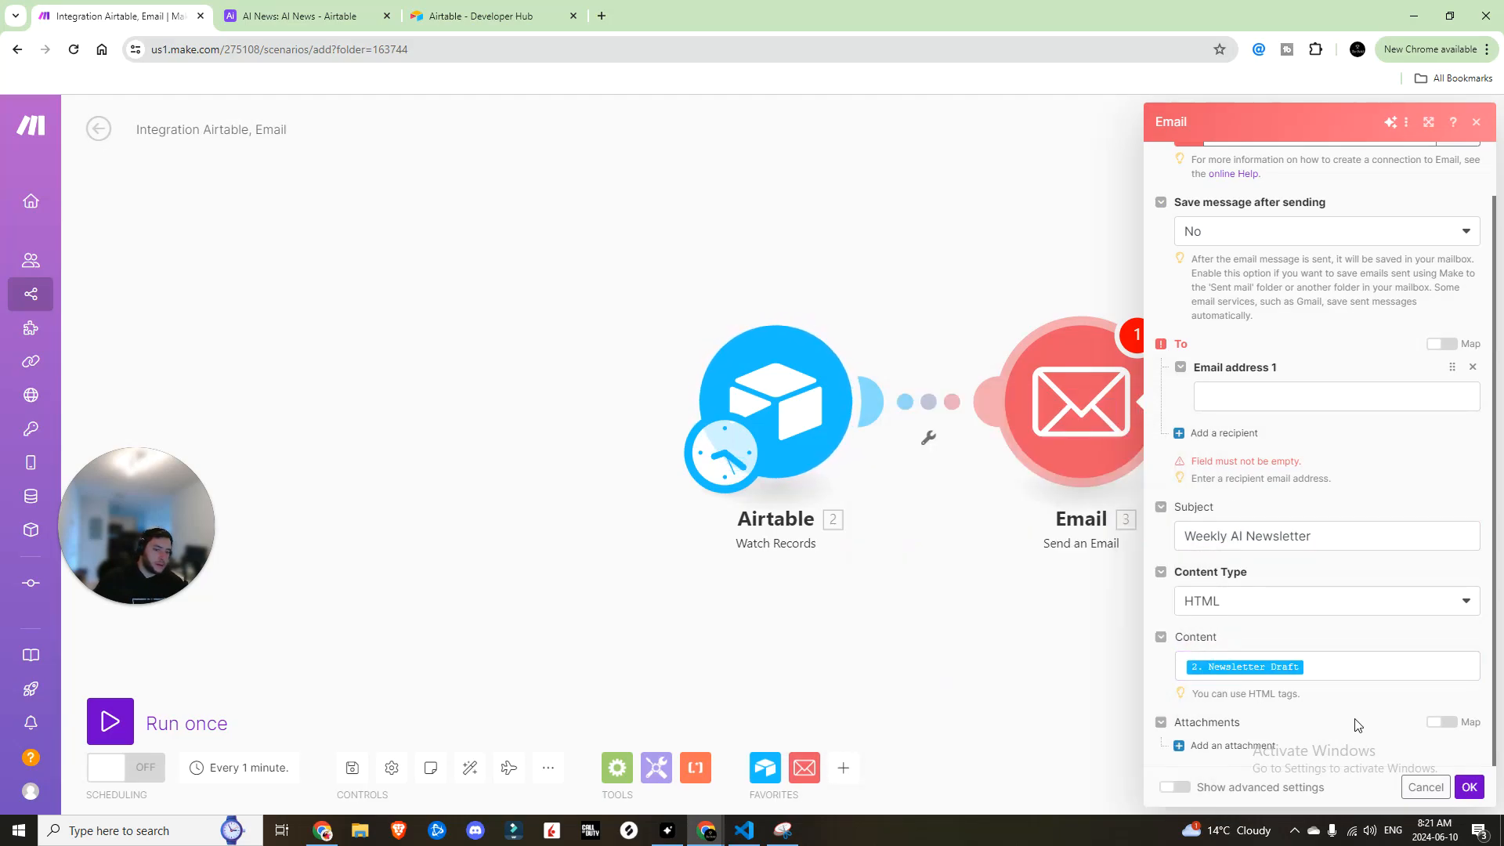
left_click(1253, 395)
left_click(1142, 652)
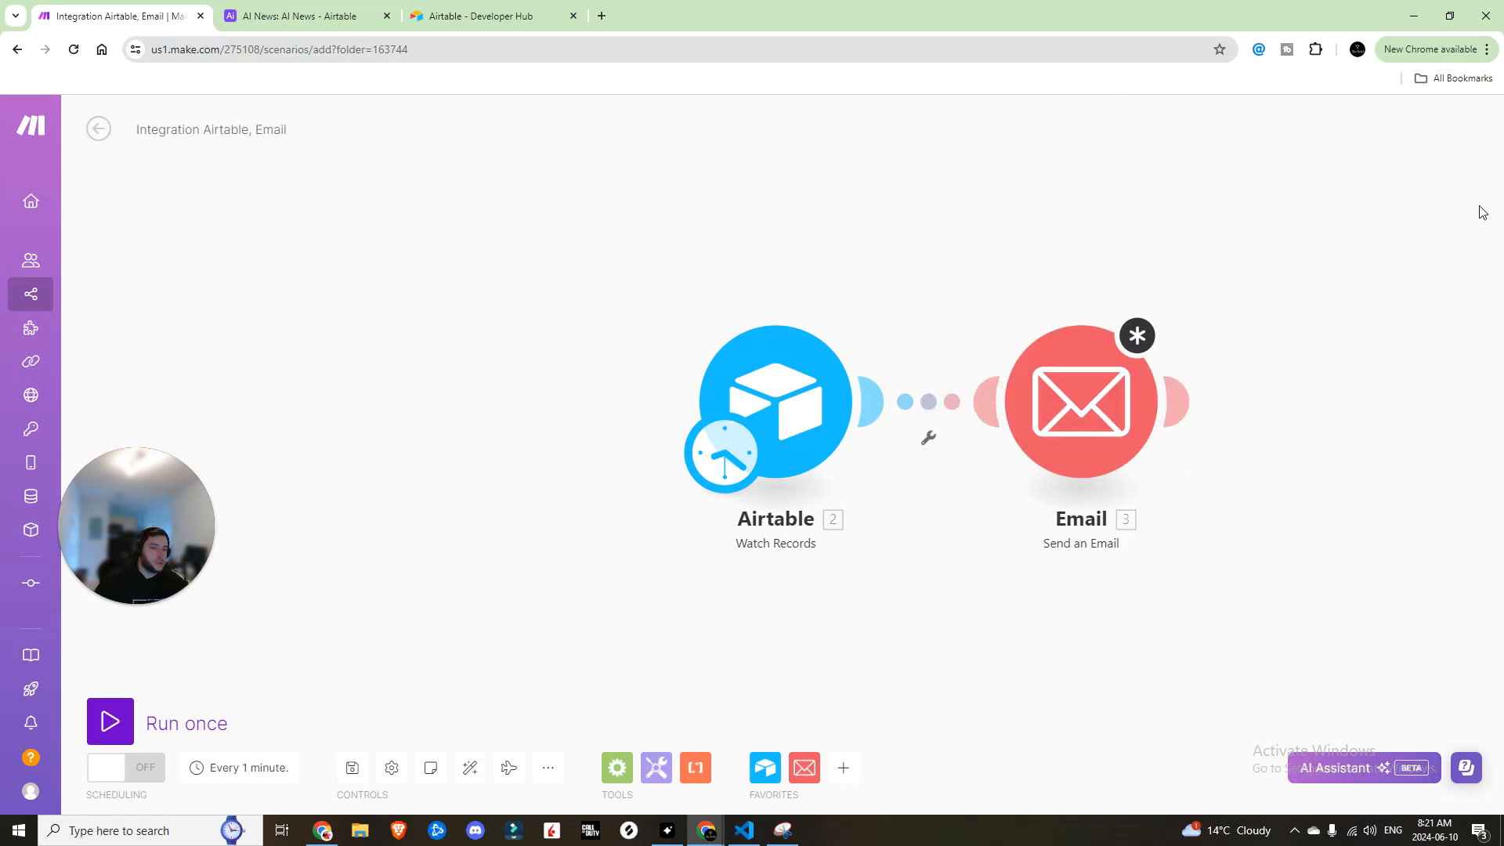
Start adding a module after the Email module and check the AI News table's fields in Airtable
left_click(1180, 400)
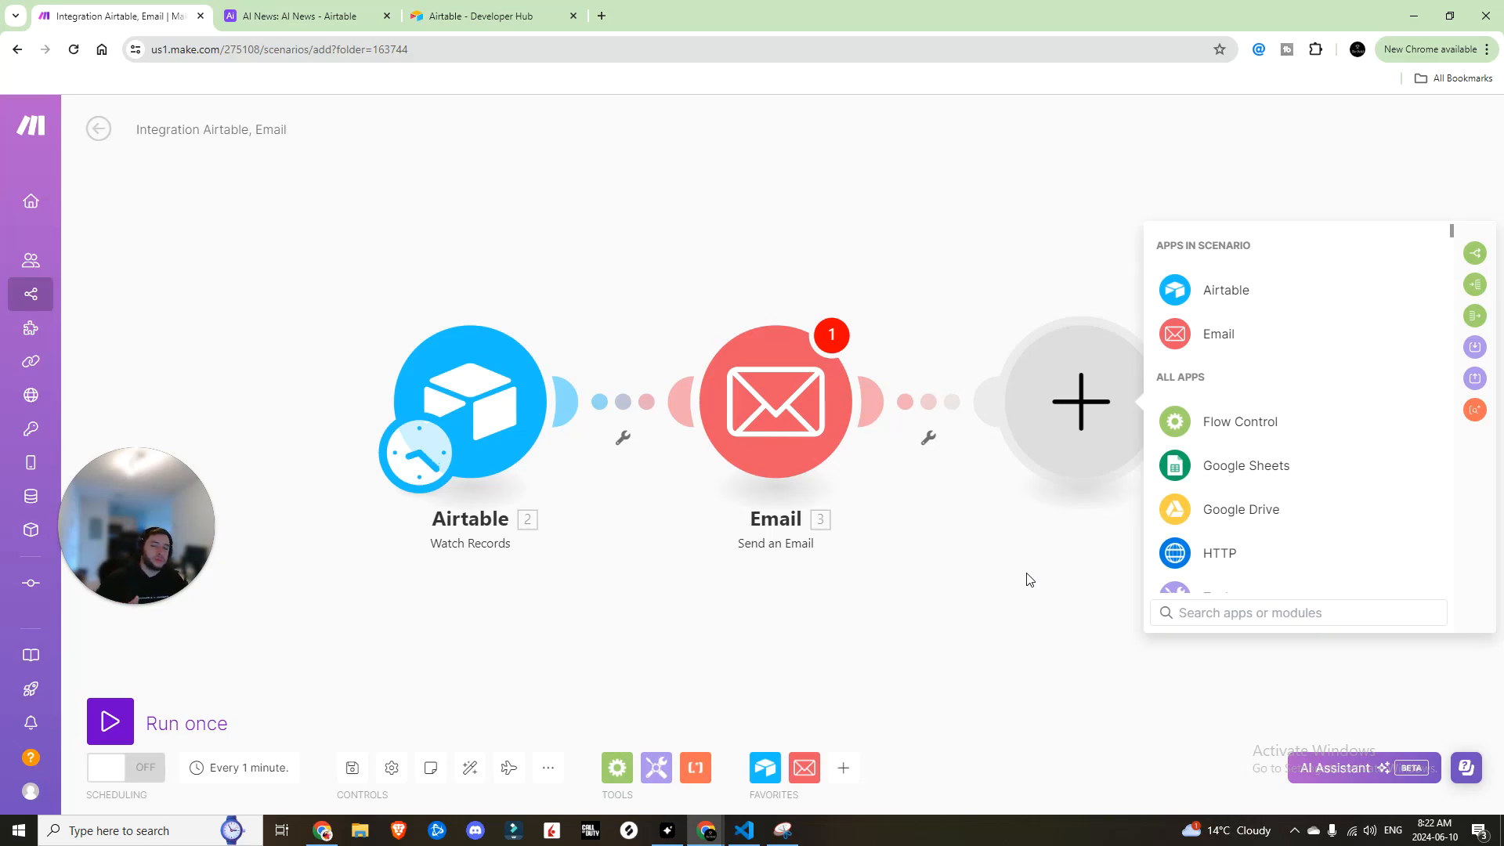
left_click(345, 19)
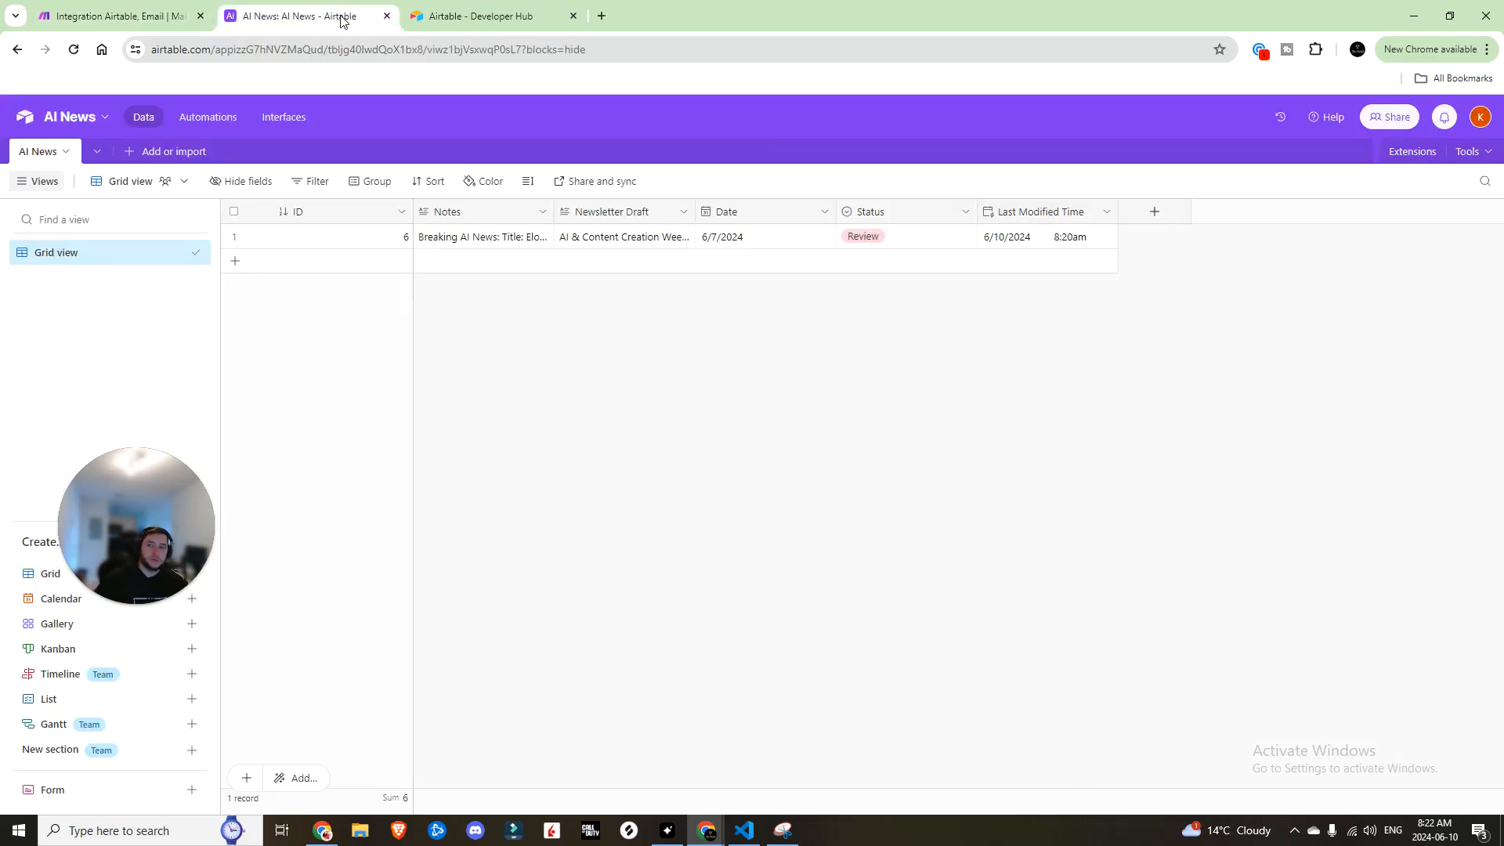
left_click(117, 16)
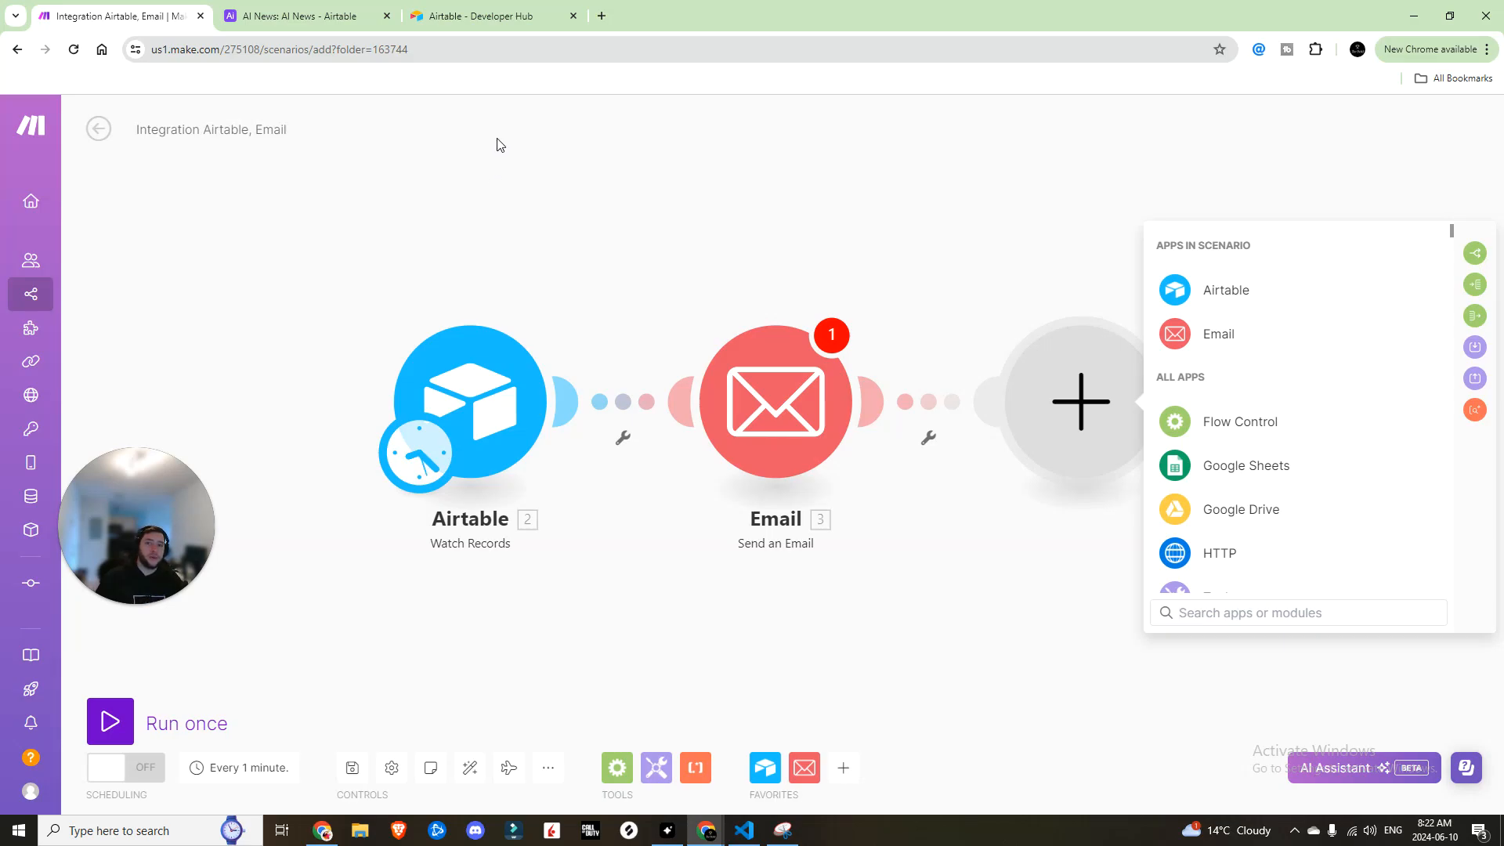